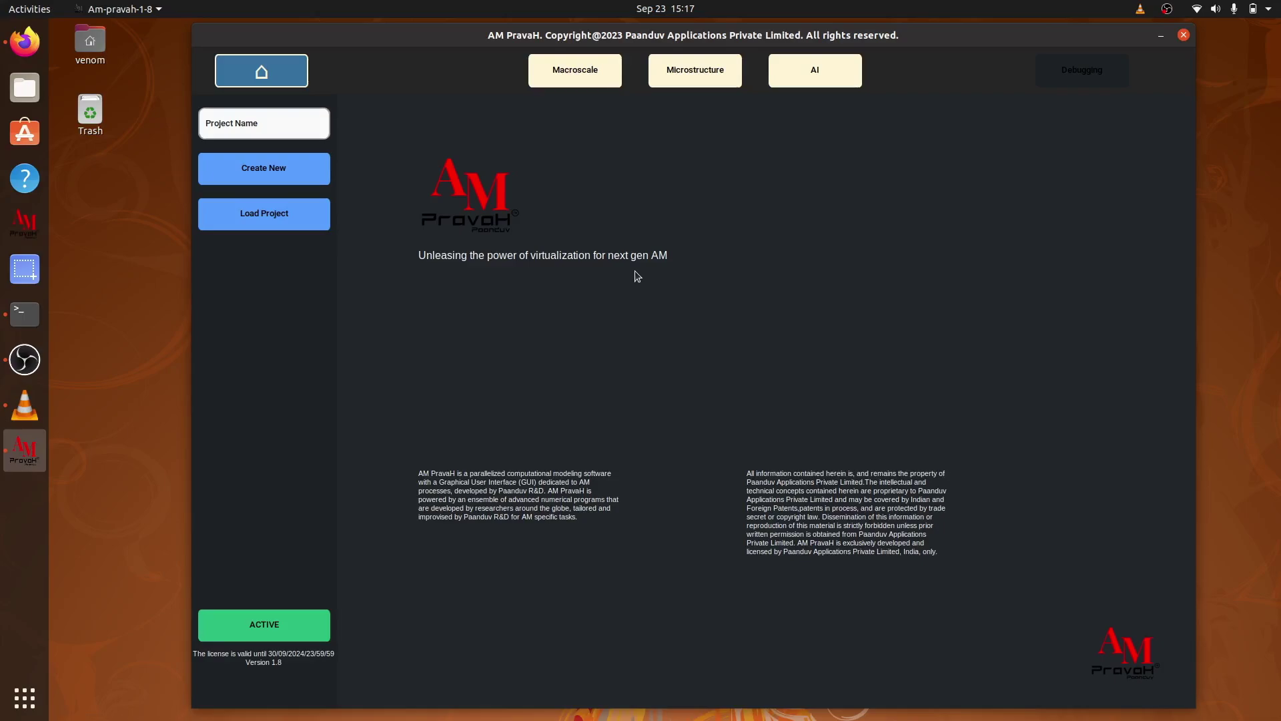
Enter macroscale_modelling as the name of the new project.
{"action": "left_click", "coordinate": [301, 120]}
{"action": "key", "text": "BackSpace"}
{"action": "key", "text": "BackSpace"}
{"action": "key", "text": "BackSpace"}
{"action": "key", "text": "BackSpace"}
{"action": "key", "text": "BackSpace"}
{"action": "key", "text": "BackSpace"}
{"action": "key", "text": "BackSpace"}
{"action": "key", "text": "BackSpace"}
{"action": "key", "text": "BackSpace"}
{"action": "key", "text": "BackSpace"}
{"action": "key", "text": "BackSpace"}
{"action": "type", "text": "macroscale m"}
{"action": "key", "text": "BackSpace"}
{"action": "key", "text": "BackSpace"}
{"action": "type", "text": "_modelling"}
Create the new project in the Documents folder of the home directory.
{"action": "left_click", "coordinate": [287, 170]}
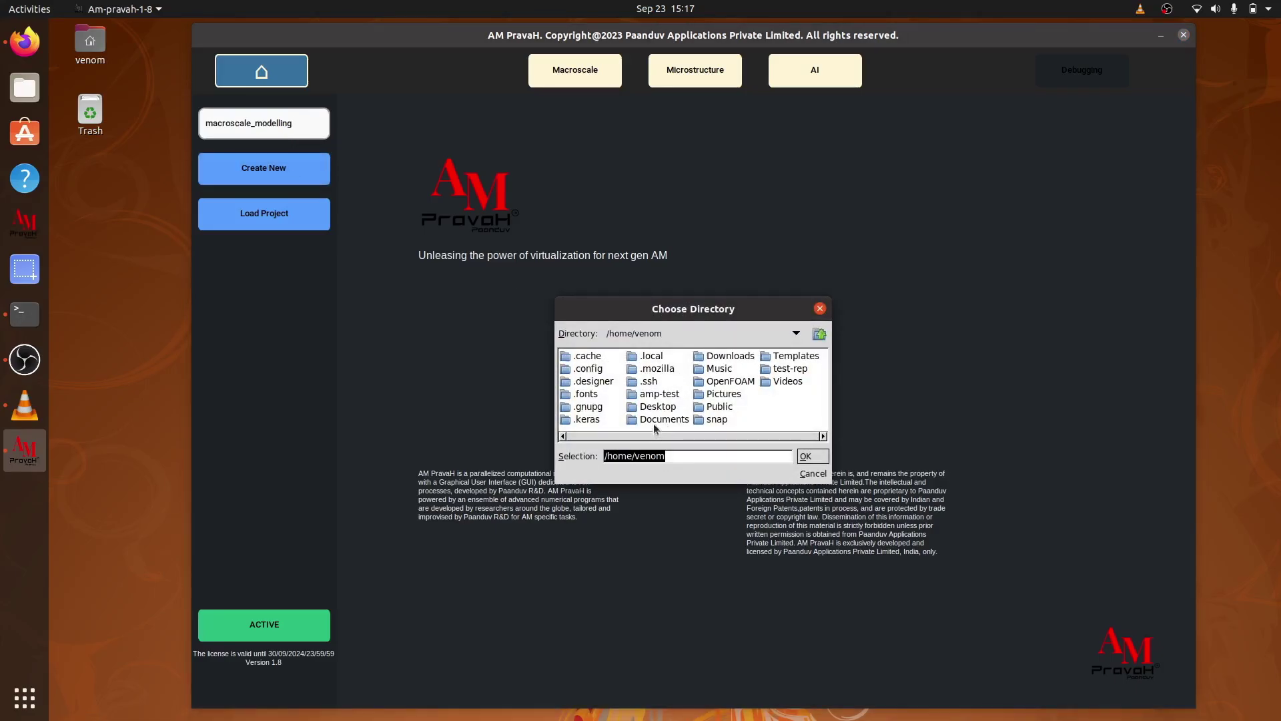
{"action": "double_click", "coordinate": [659, 408]}
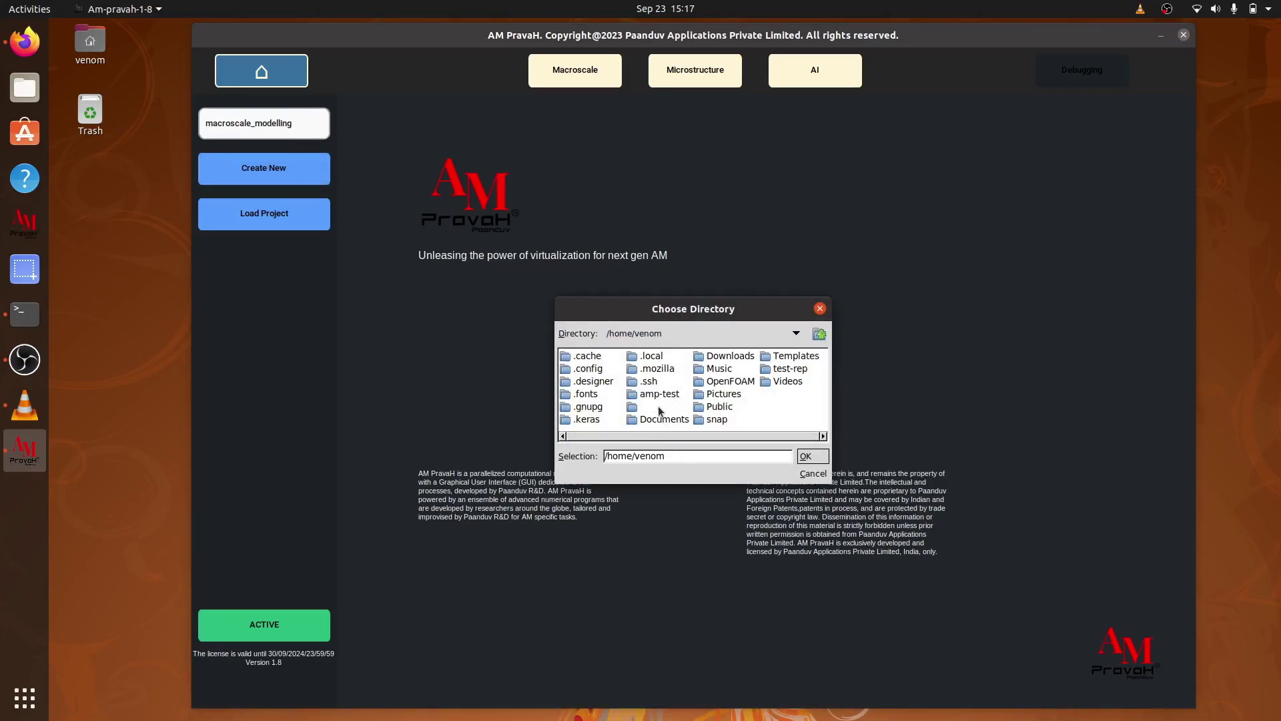
{"action": "left_click", "coordinate": [658, 333]}
{"action": "left_click", "coordinate": [659, 315]}
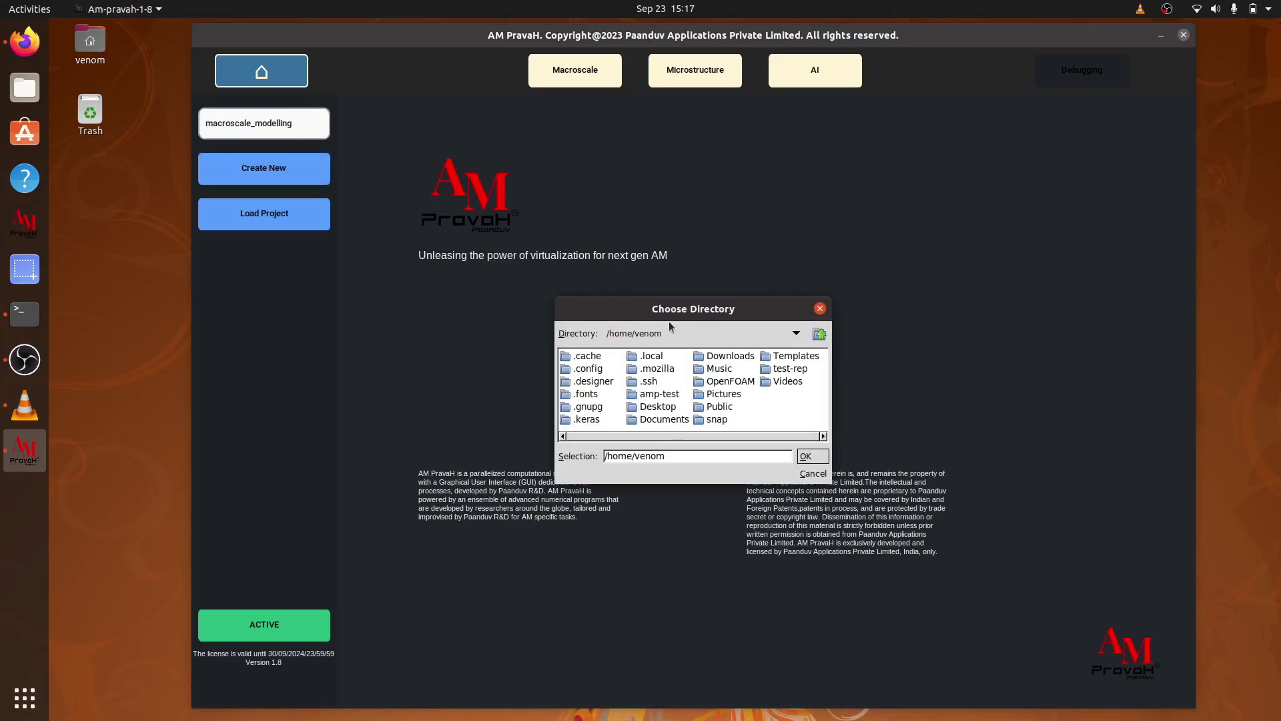
{"action": "double_click", "coordinate": [666, 420]}
{"action": "left_click", "coordinate": [801, 459]}
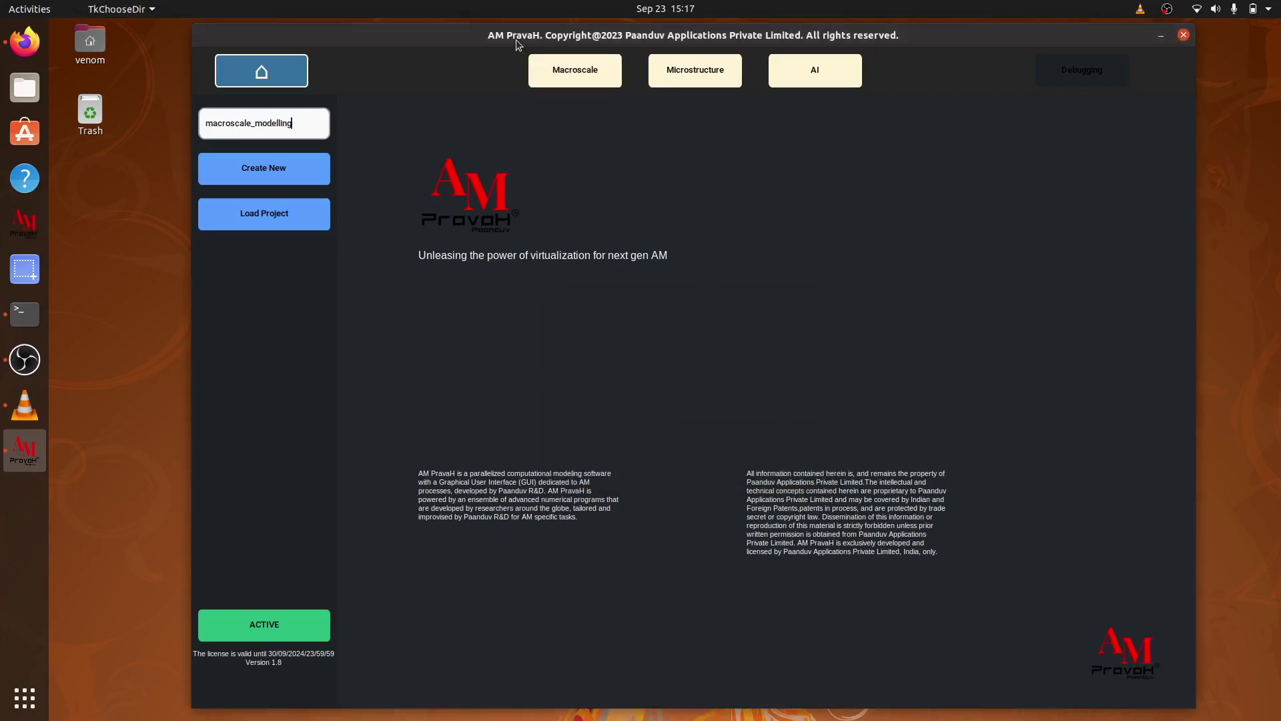
Open the material settings of the Macroscale module.
{"action": "left_click", "coordinate": [556, 71]}
{"action": "left_click_drag", "start_coordinate": [515, 38], "coordinate": [504, 34]}
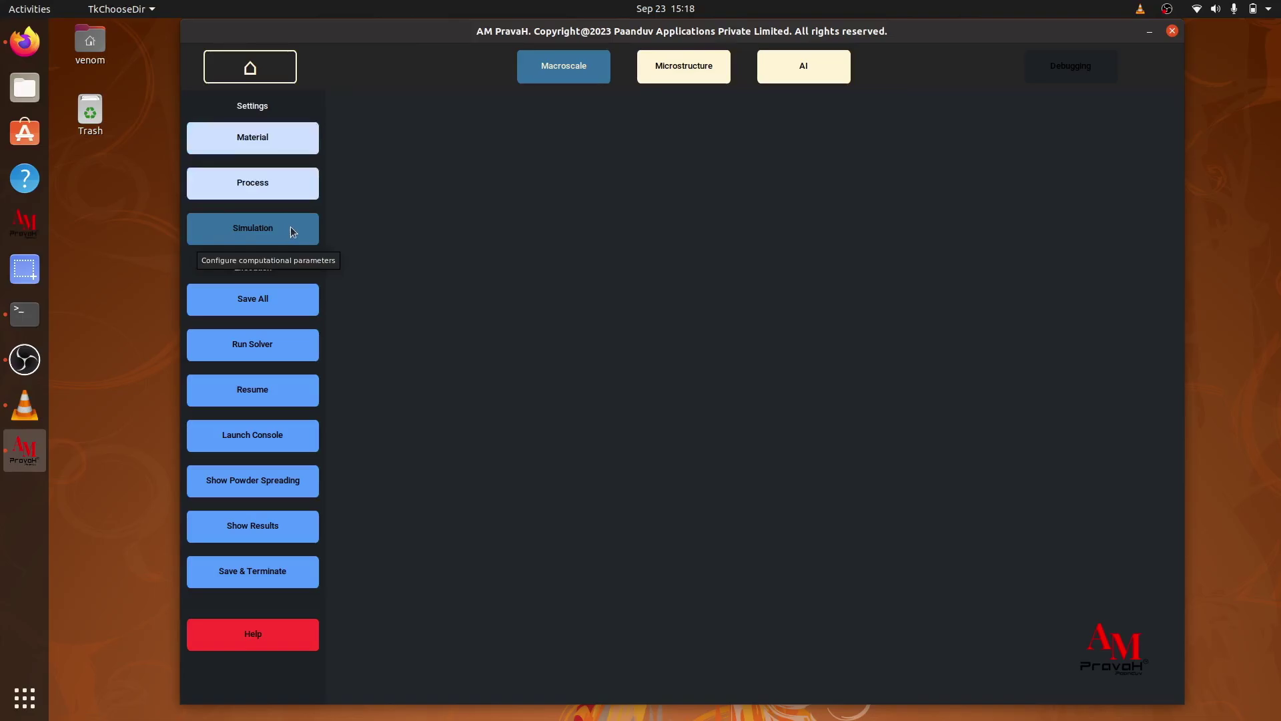
{"action": "left_click", "coordinate": [293, 139]}
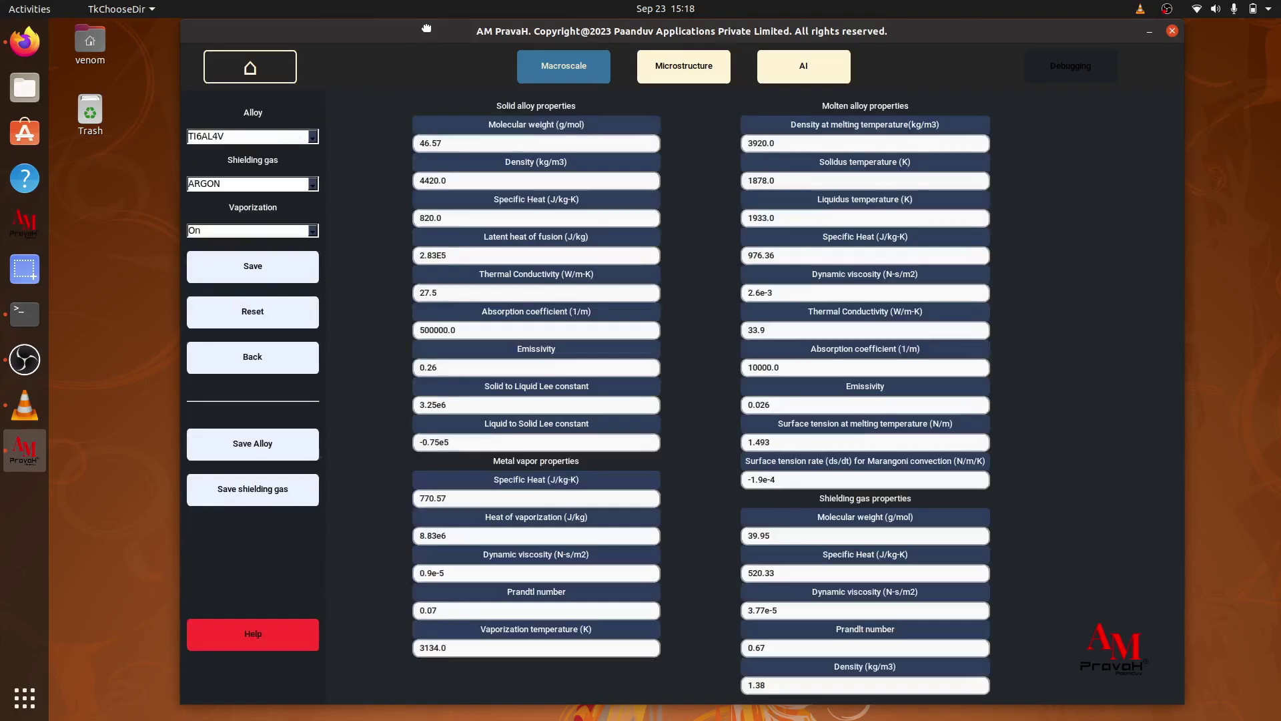
{"action": "left_click_drag", "start_coordinate": [426, 27], "coordinate": [421, 27]}
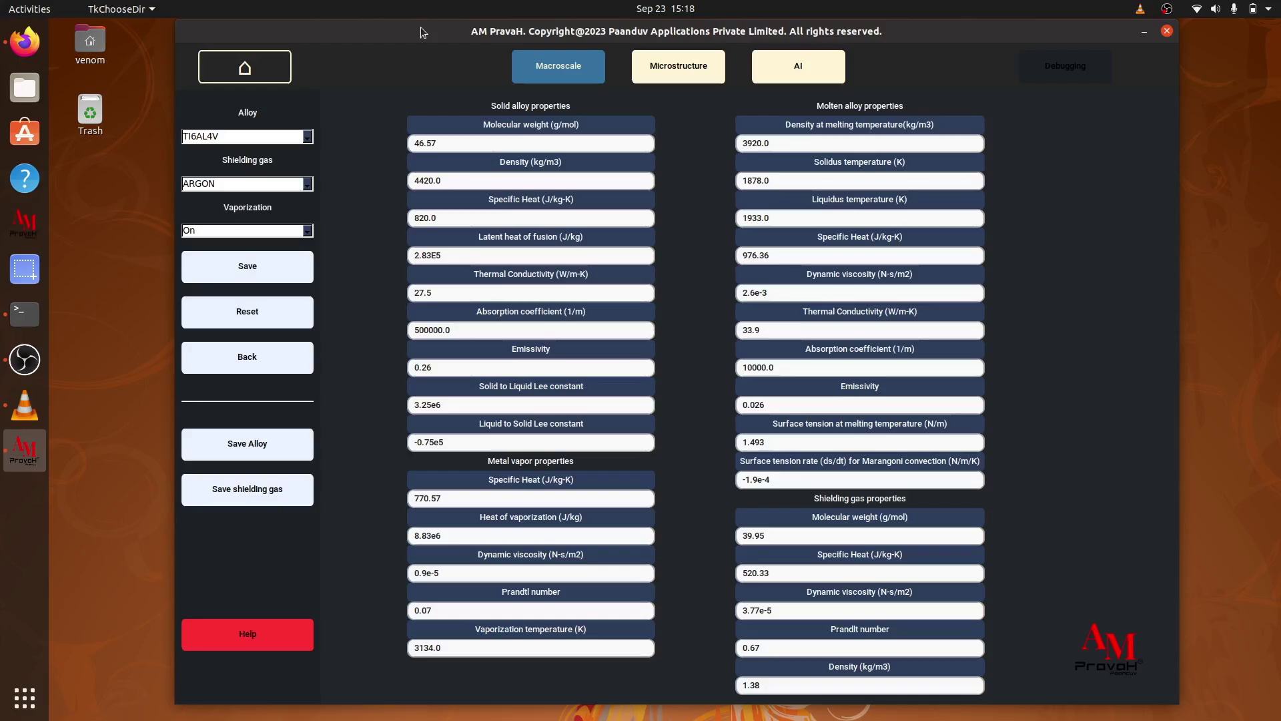
Examine the available alloys, the shielding gas options and the solid alloy properties.
{"action": "left_click", "coordinate": [296, 138]}
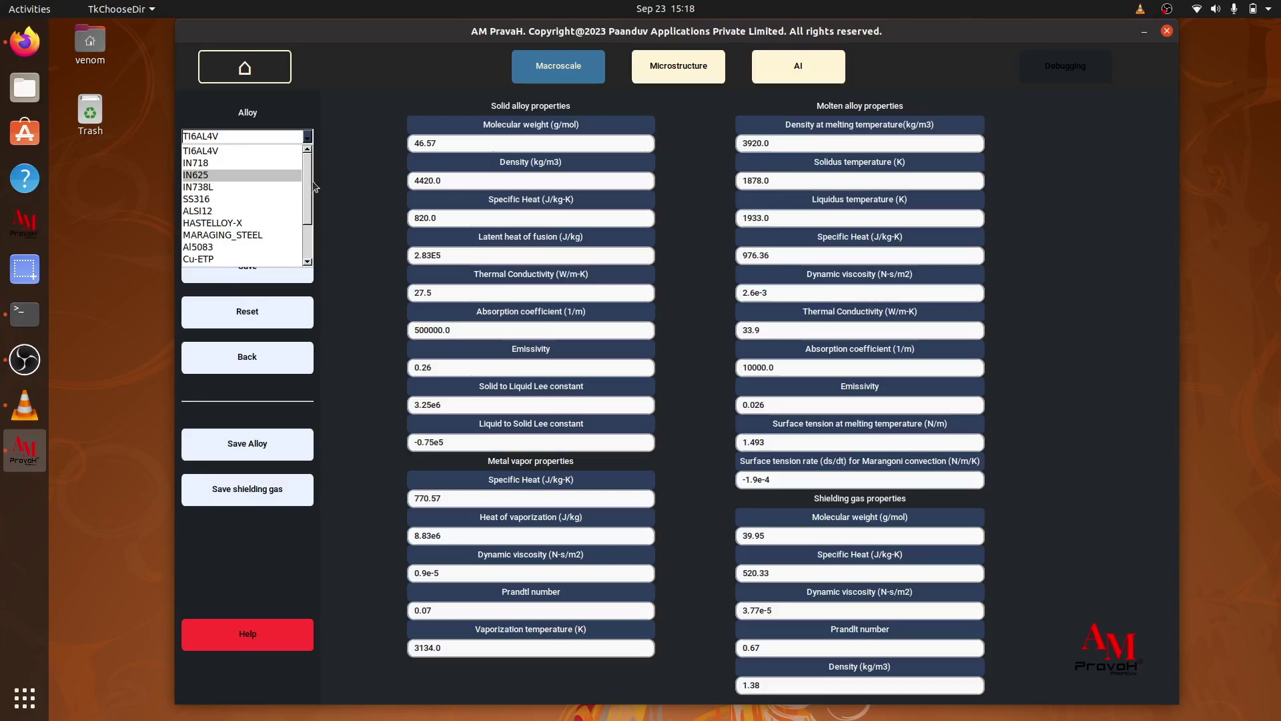
{"action": "left_click_drag", "start_coordinate": [307, 183], "coordinate": [309, 234]}
{"action": "left_click", "coordinate": [336, 236]}
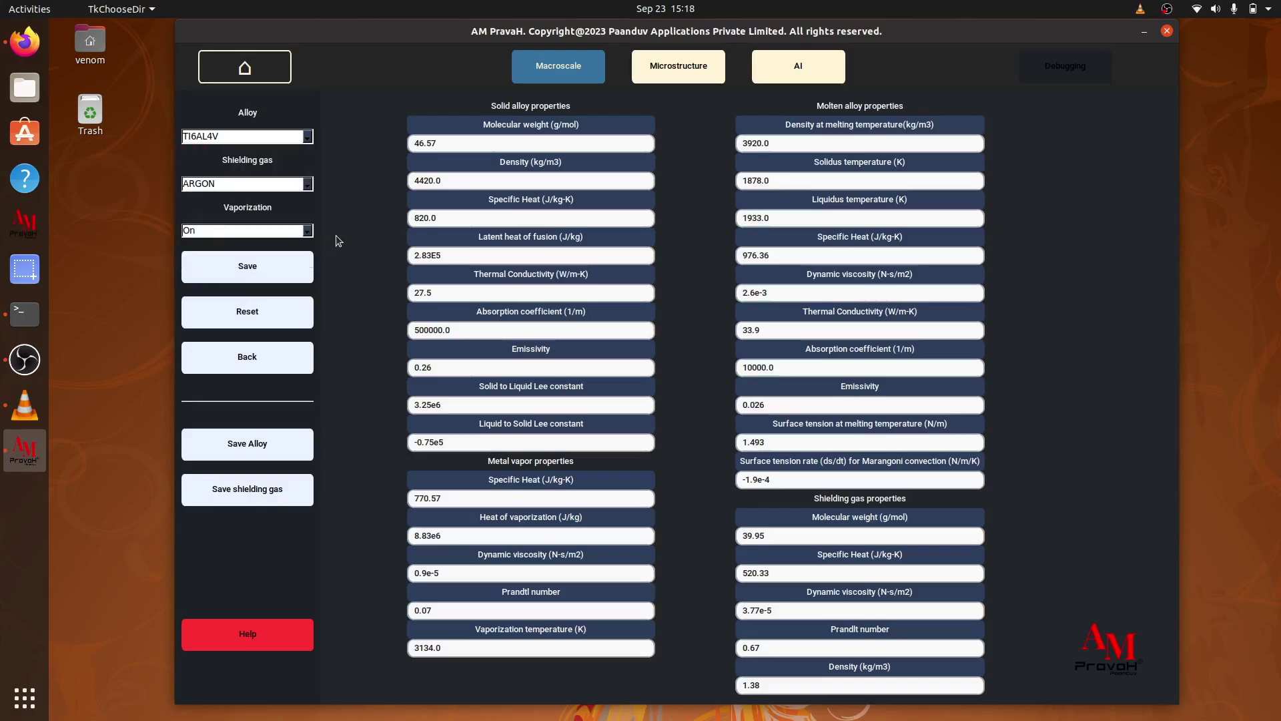
{"action": "left_click", "coordinate": [279, 184]}
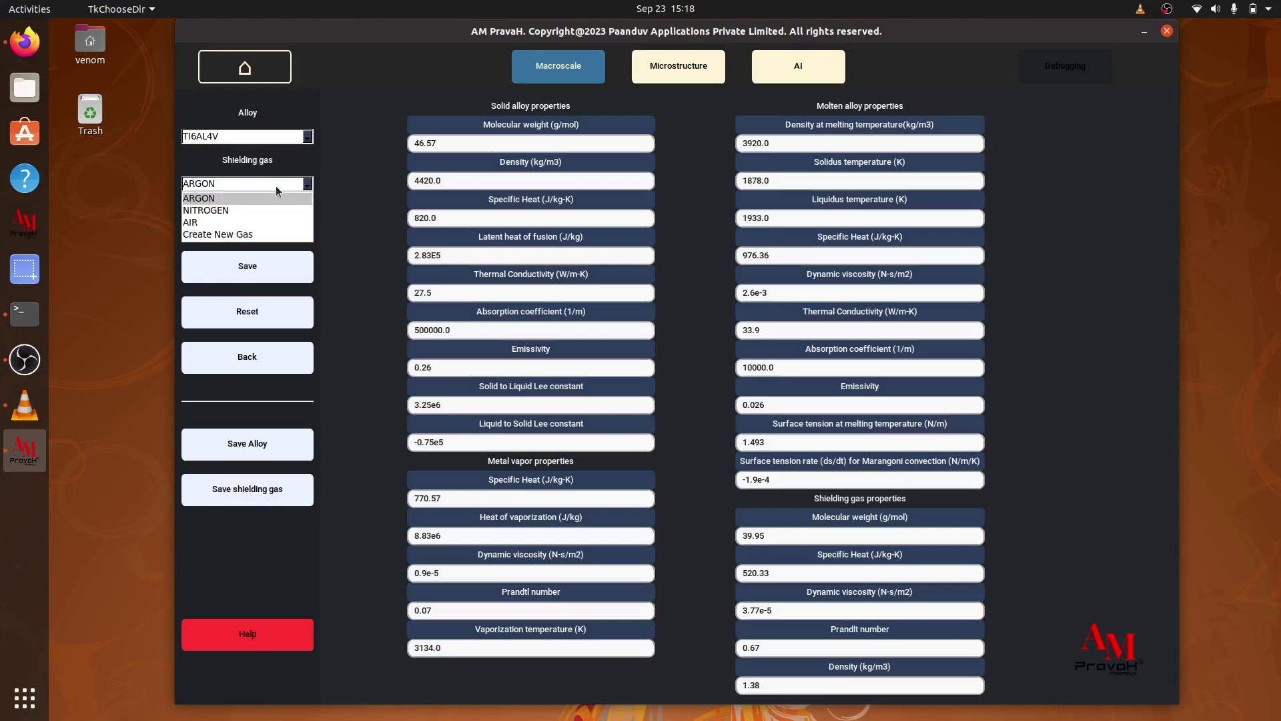
{"action": "left_click_drag", "start_coordinate": [418, 33], "coordinate": [399, 32]}
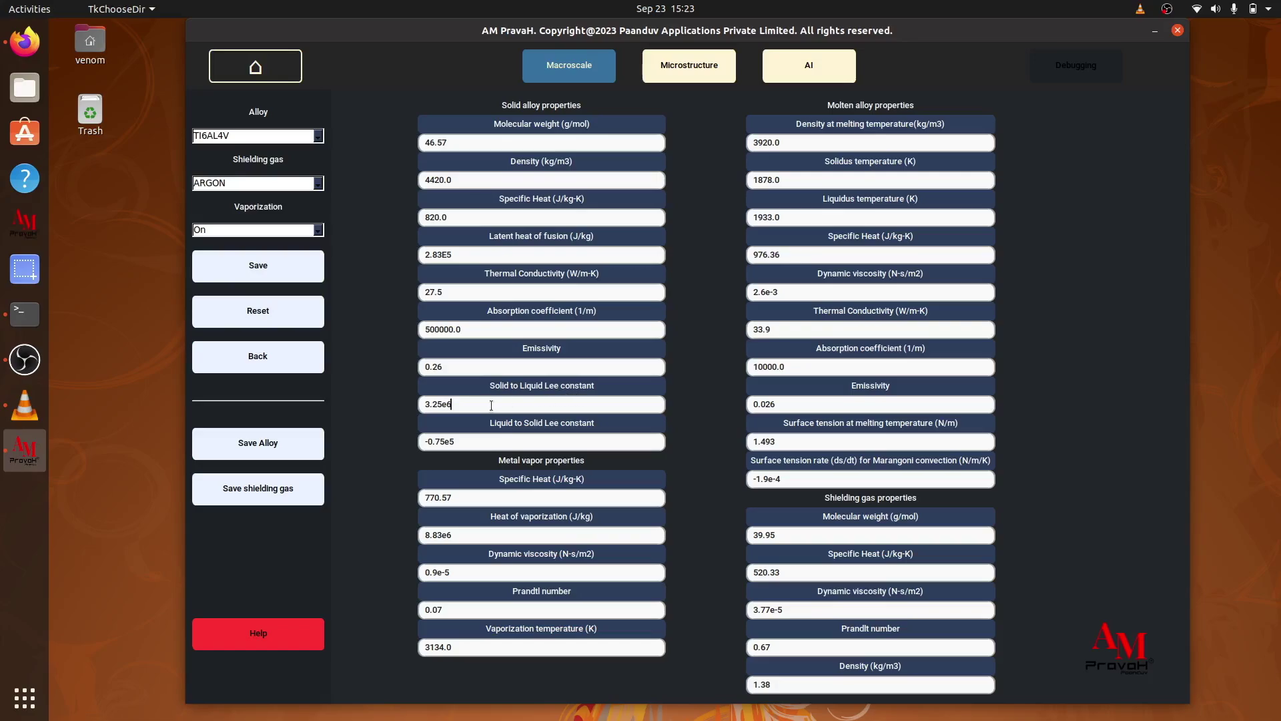
{"action": "left_click", "coordinate": [482, 435]}
Choose the IN738L alloy and set its solid molecular weight to 51 g/mol.
{"action": "left_click", "coordinate": [294, 137]}
{"action": "left_click", "coordinate": [289, 191]}
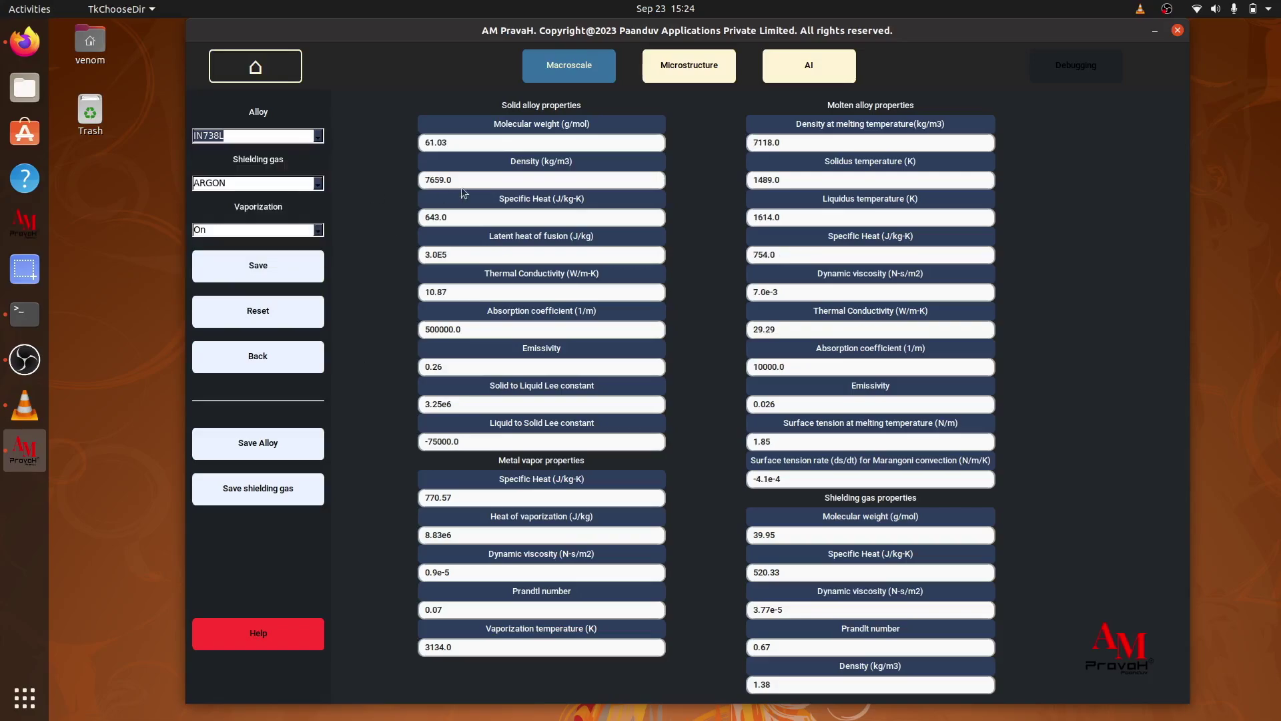
{"action": "key", "text": "BackSpace"}
{"action": "key", "text": "BackSpace"}
{"action": "key", "text": "BackSpace"}
{"action": "key", "text": "BackSpace"}
{"action": "key", "text": "BackSpace"}
{"action": "type", "text": "51"}
Save the modified properties as a custom alloy named myalloy and check for it among the available alloys.
{"action": "left_click", "coordinate": [267, 442]}
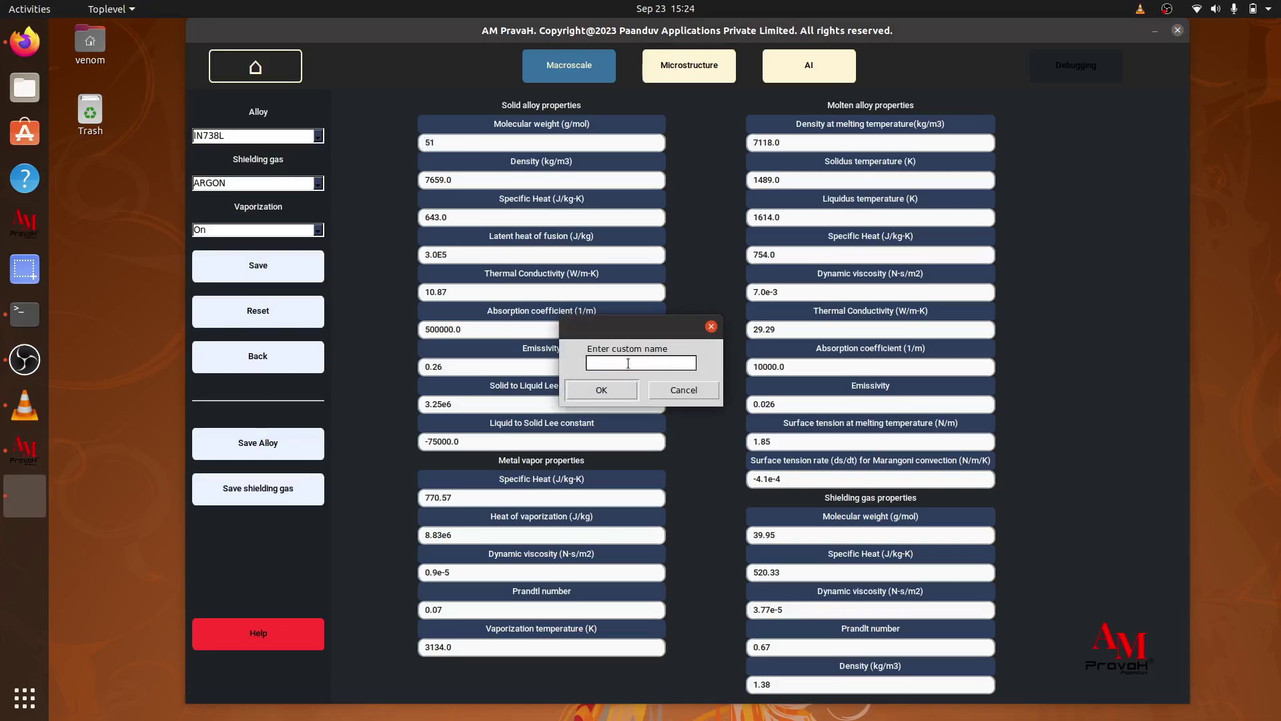
{"action": "type", "text": "myalloy"}
{"action": "left_click", "coordinate": [617, 391]}
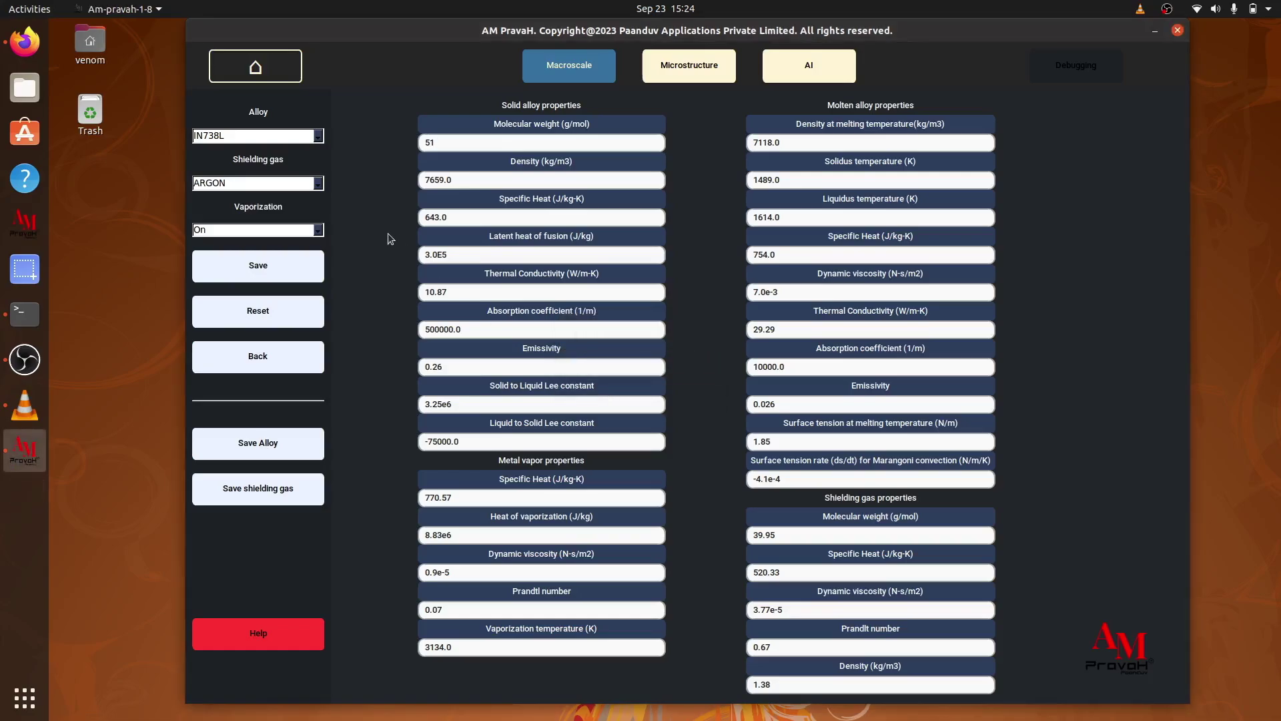
{"action": "left_click", "coordinate": [283, 139]}
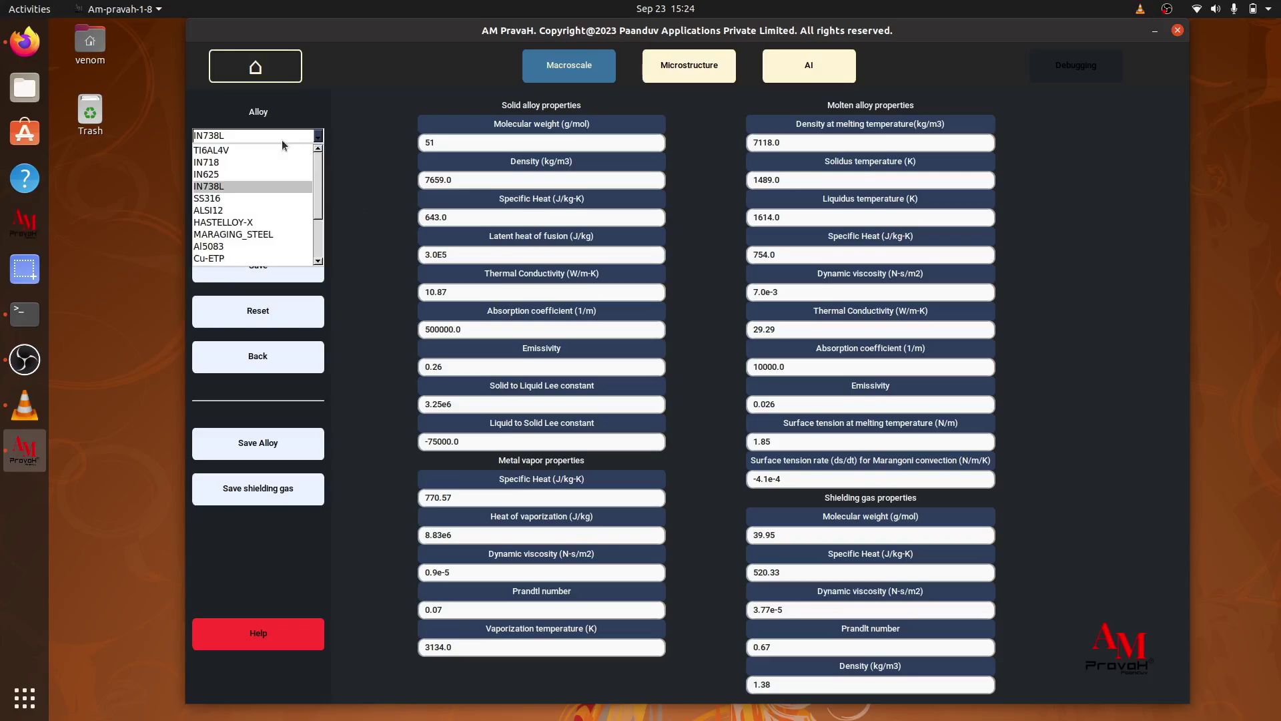
{"action": "scroll", "coordinate": [267, 233], "scroll_direction": "down", "scroll_amount": 2}
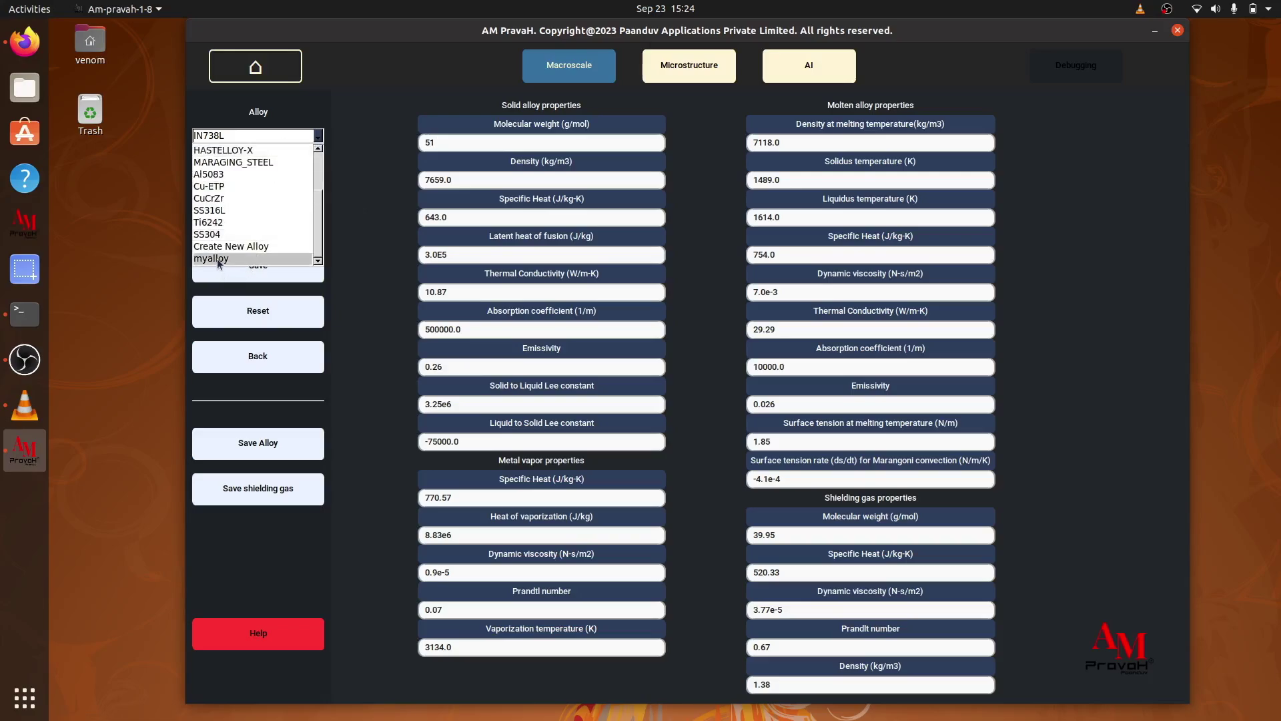
{"action": "left_click", "coordinate": [375, 270]}
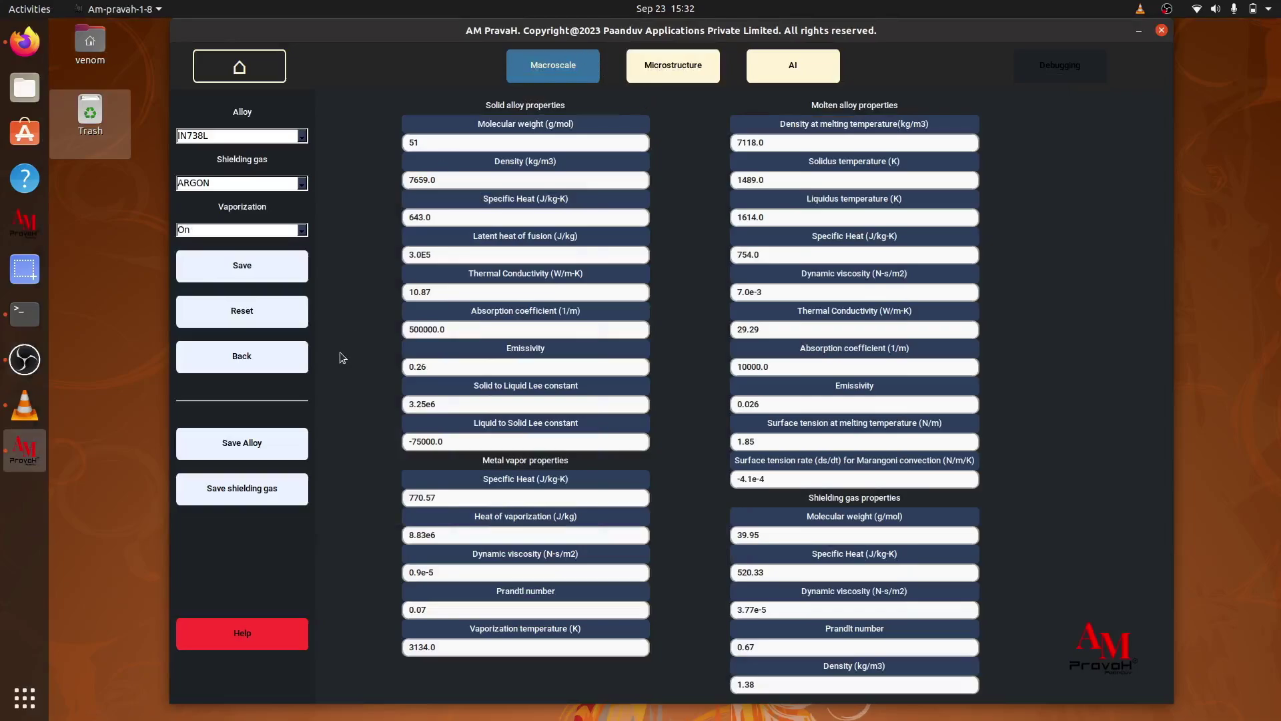
Leave the material settings and open the macroscale process settings.
{"action": "left_click", "coordinate": [273, 362]}
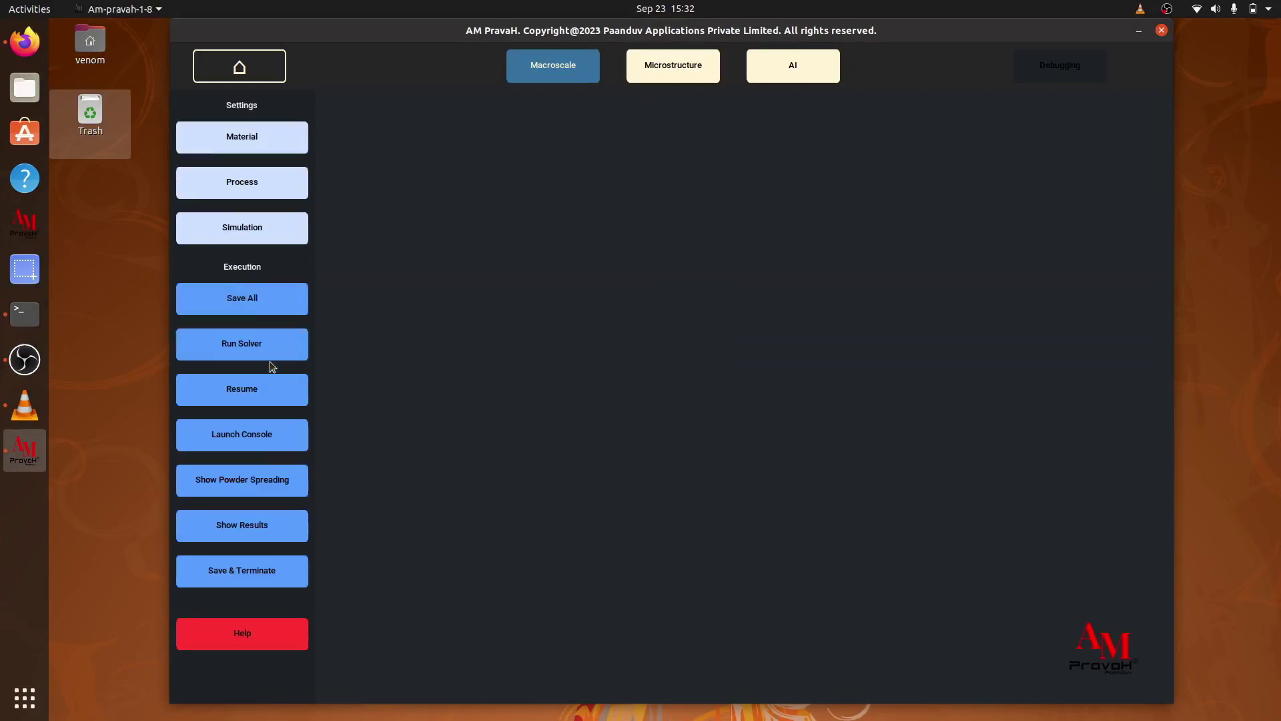
{"action": "left_click", "coordinate": [288, 190]}
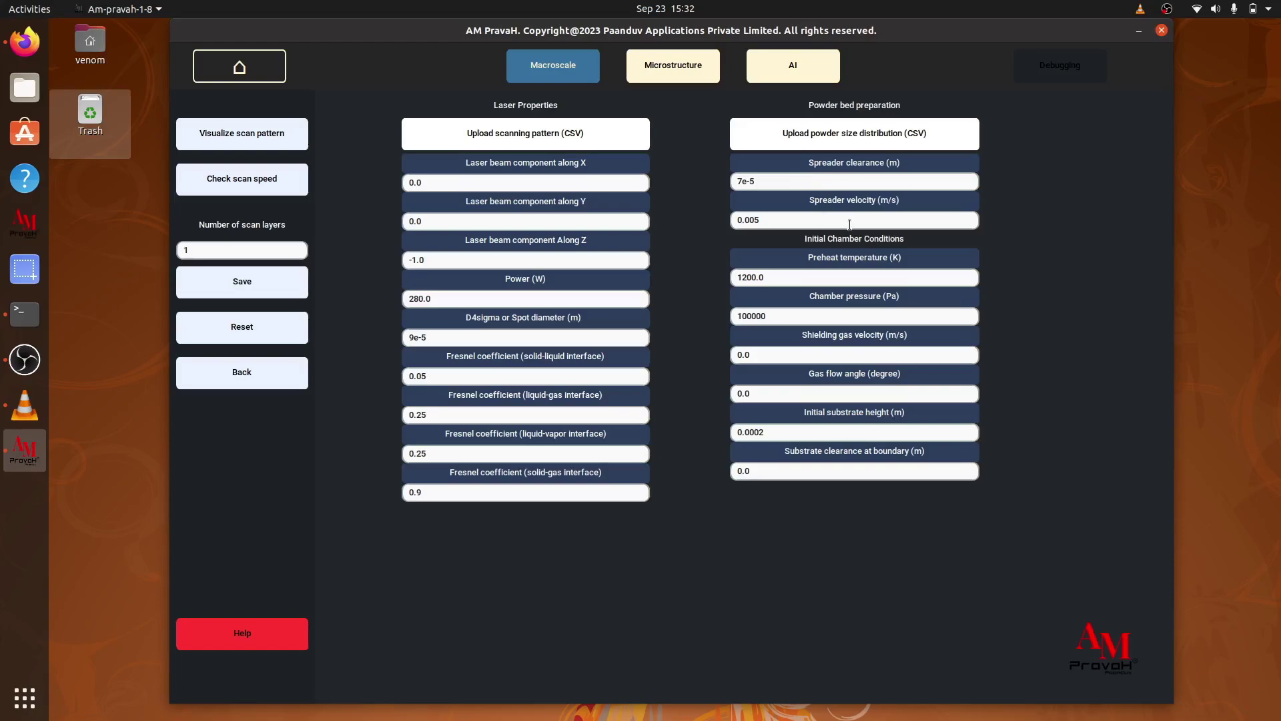
{"action": "left_click", "coordinate": [813, 126]}
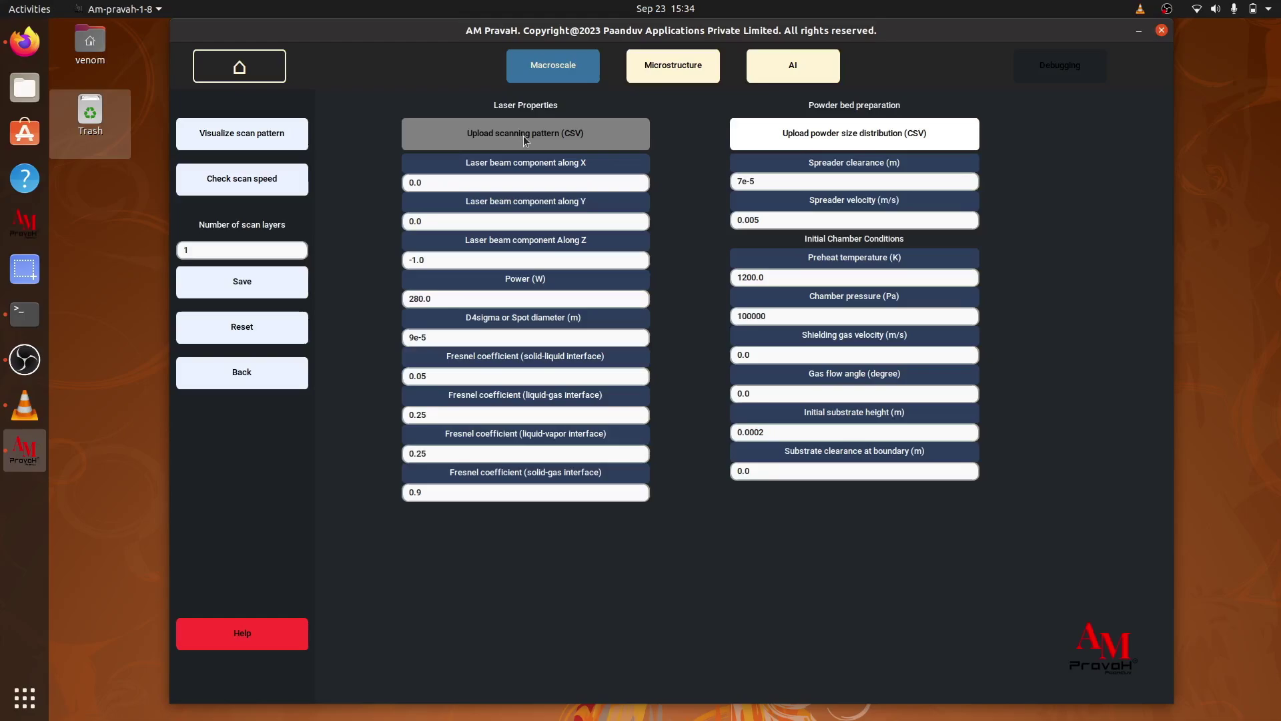
Switch to the file manager and open the datasets folder of the macroscale_modelling project in Documents, showing items as icons.
{"action": "left_click", "coordinate": [24, 86]}
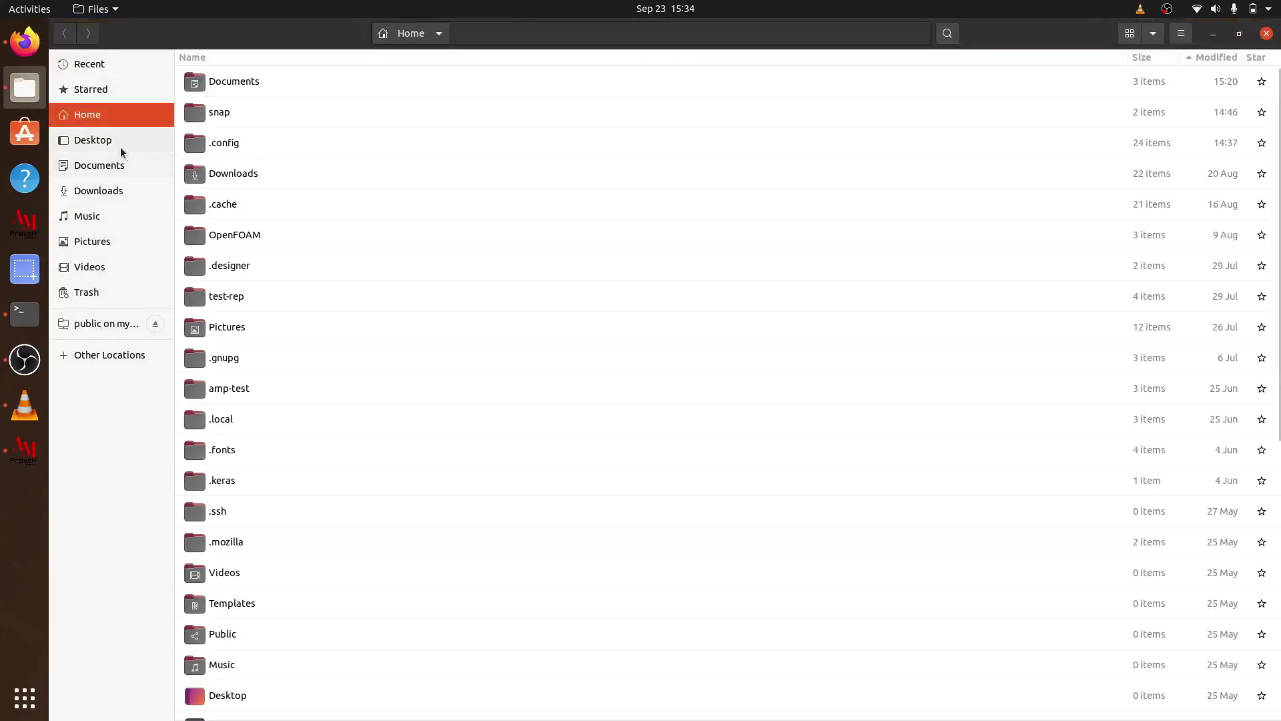
{"action": "left_click", "coordinate": [117, 166]}
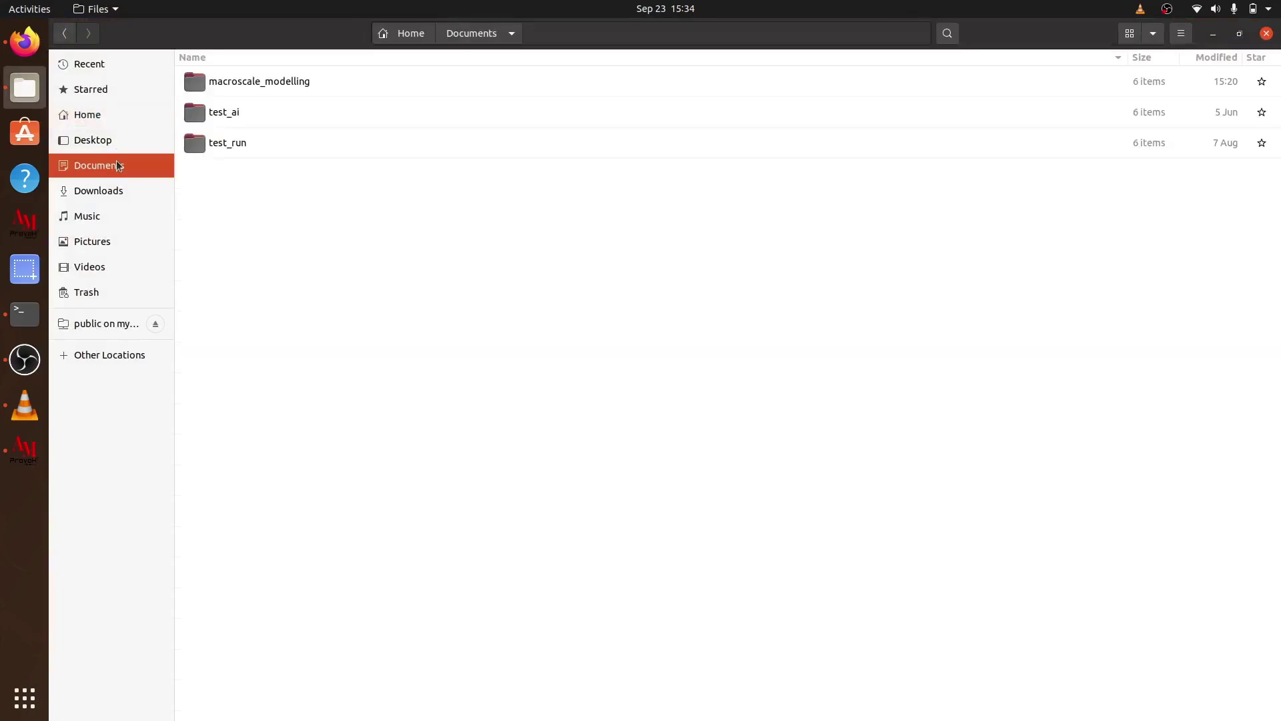
{"action": "double_click", "coordinate": [263, 80]}
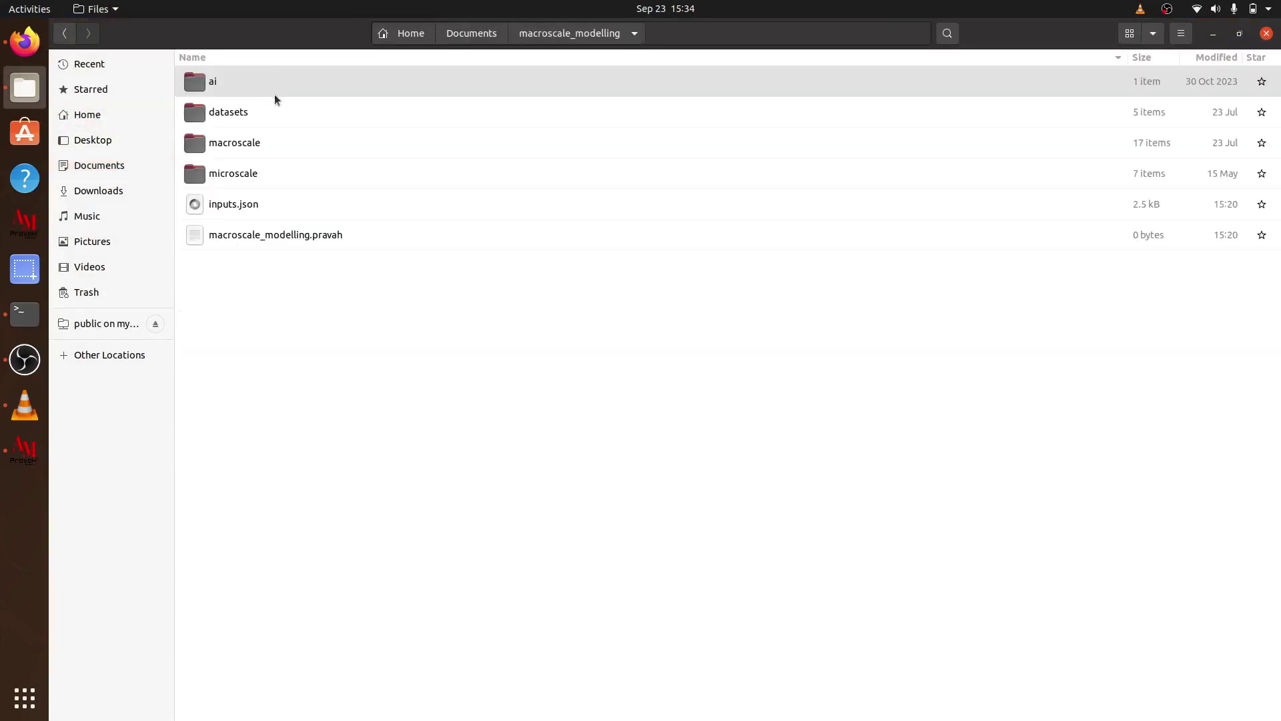
{"action": "left_click", "coordinate": [1132, 34]}
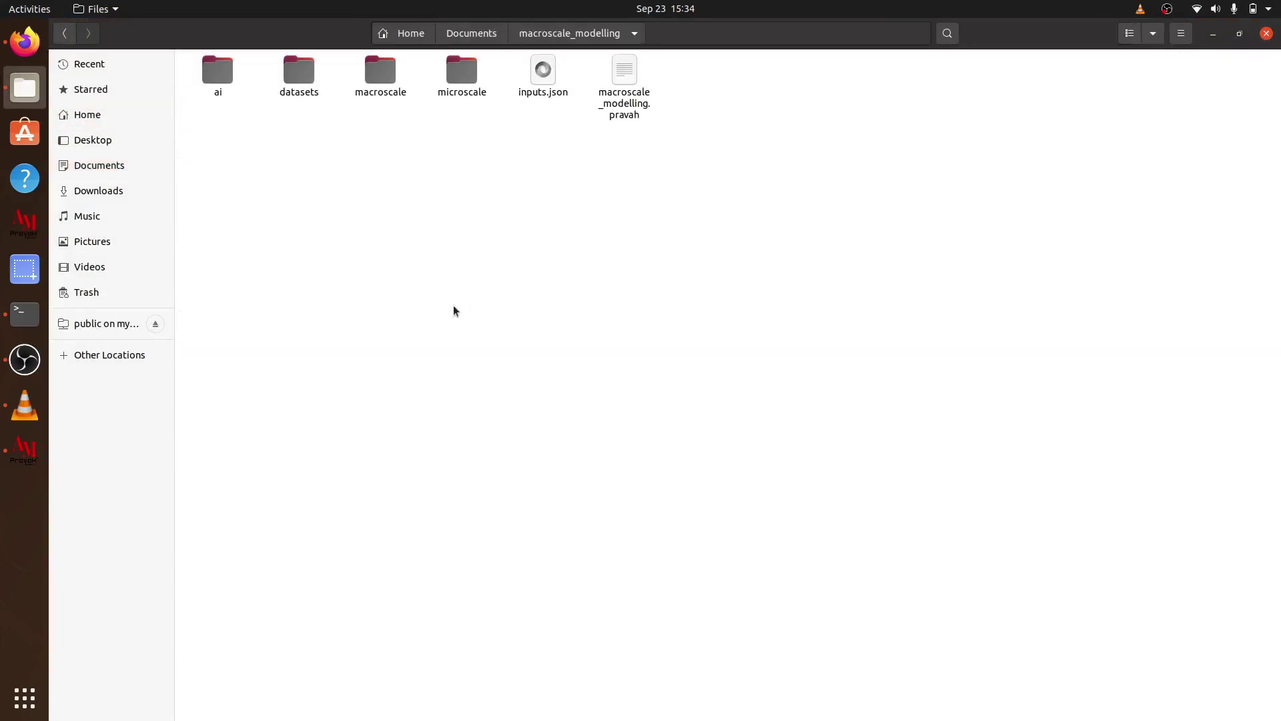
{"action": "double_click", "coordinate": [302, 90]}
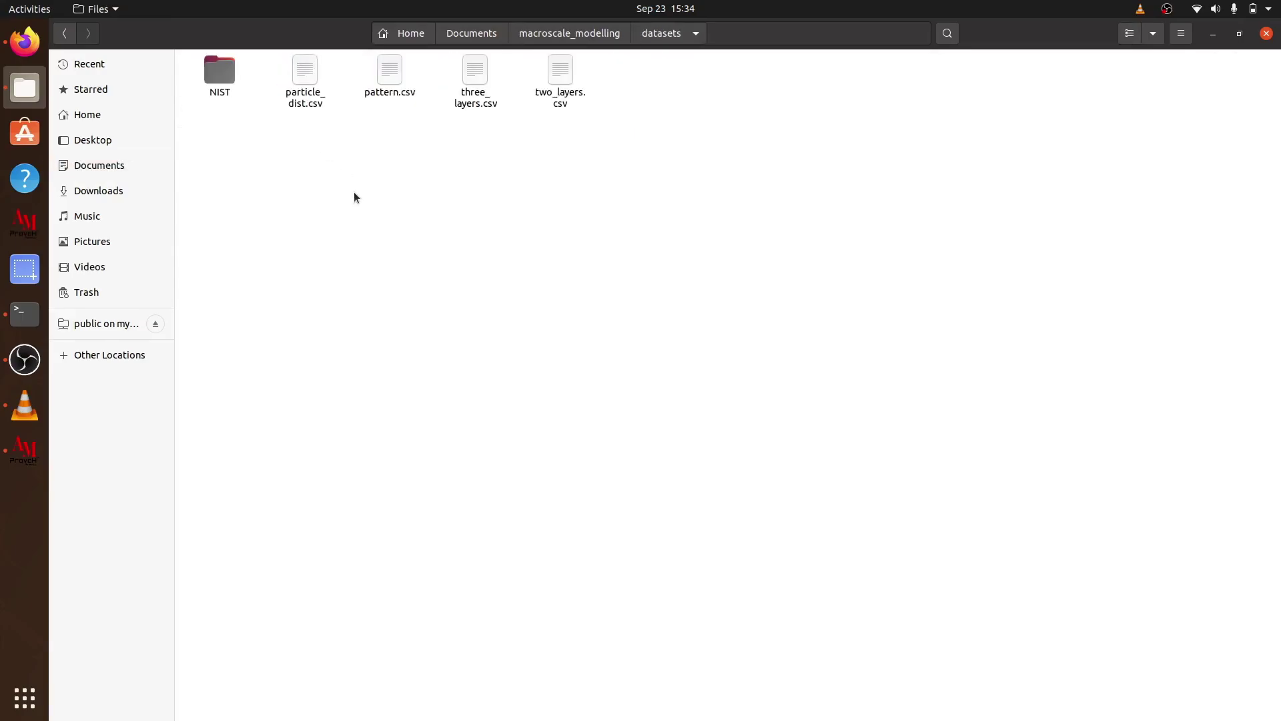
Open the scanning pattern file pattern.csv from the datasets folder in LibreOffice Calc.
{"action": "left_click", "coordinate": [392, 86]}
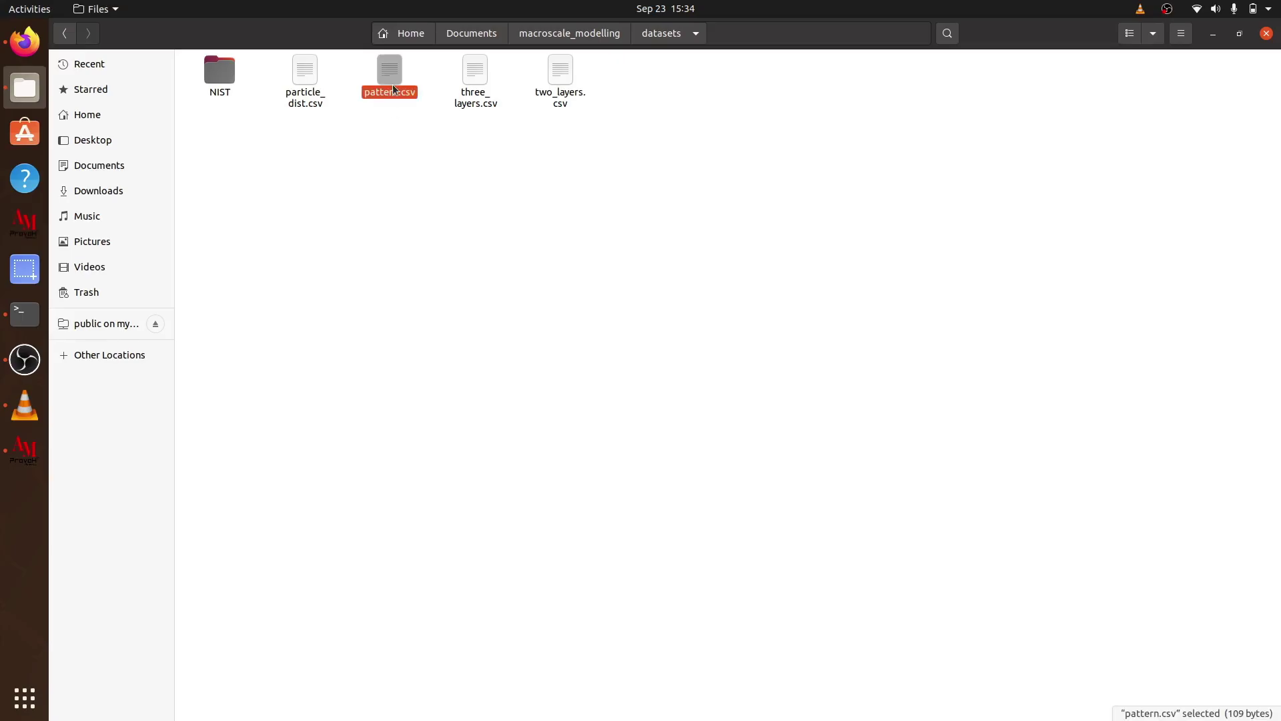
{"action": "left_click", "coordinate": [560, 100]}
{"action": "left_click", "coordinate": [478, 104]}
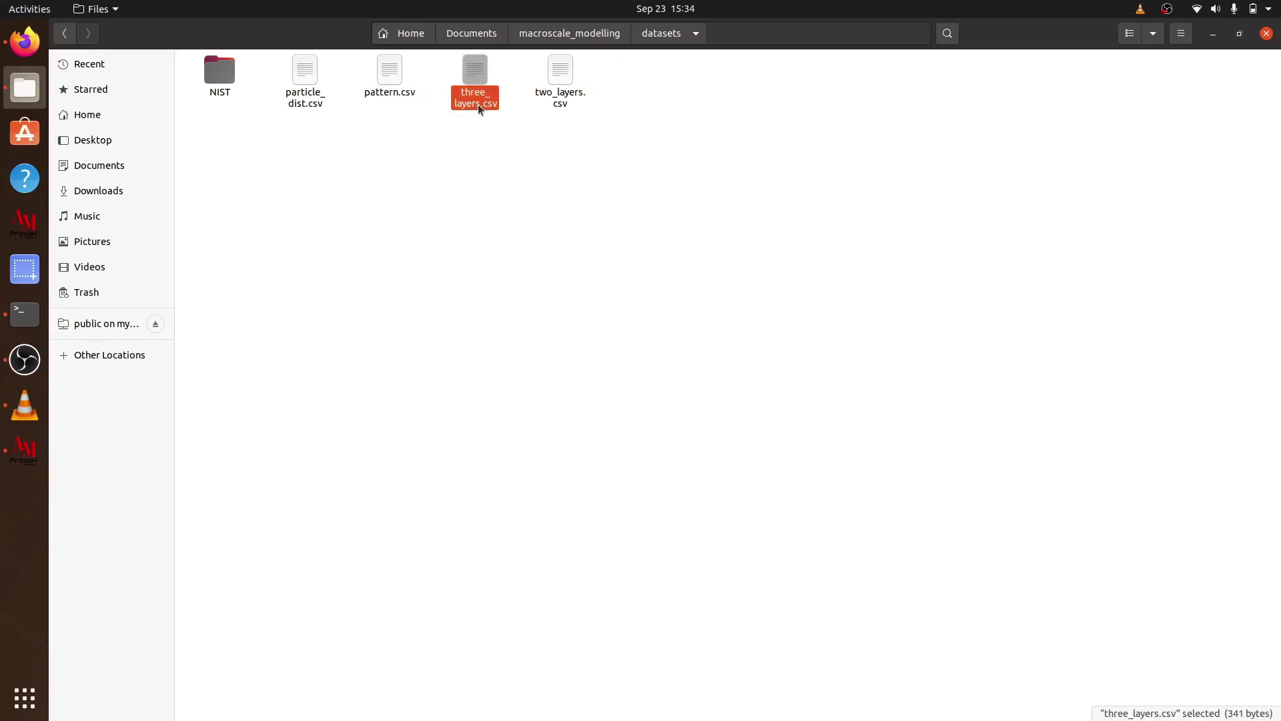
{"action": "double_click", "coordinate": [391, 83]}
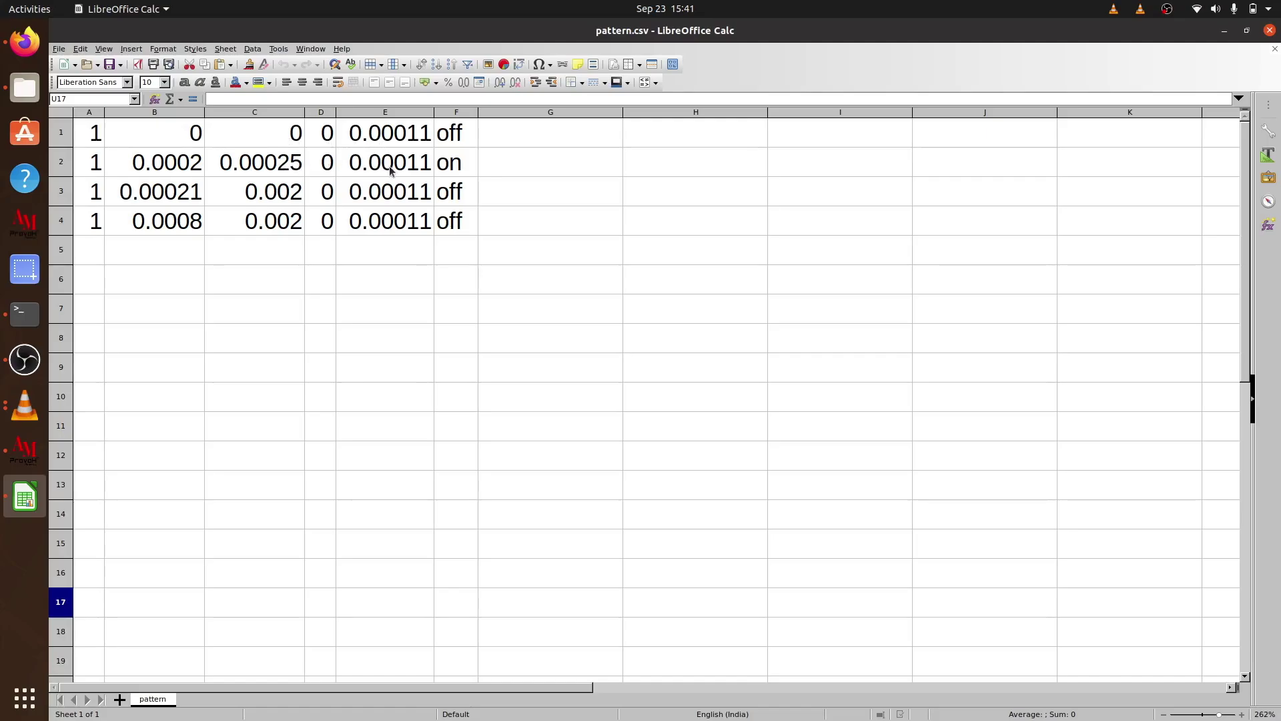
Examine the coordinates in columns B and C for the first two rows of the scan pattern.
{"action": "left_click", "coordinate": [294, 136]}
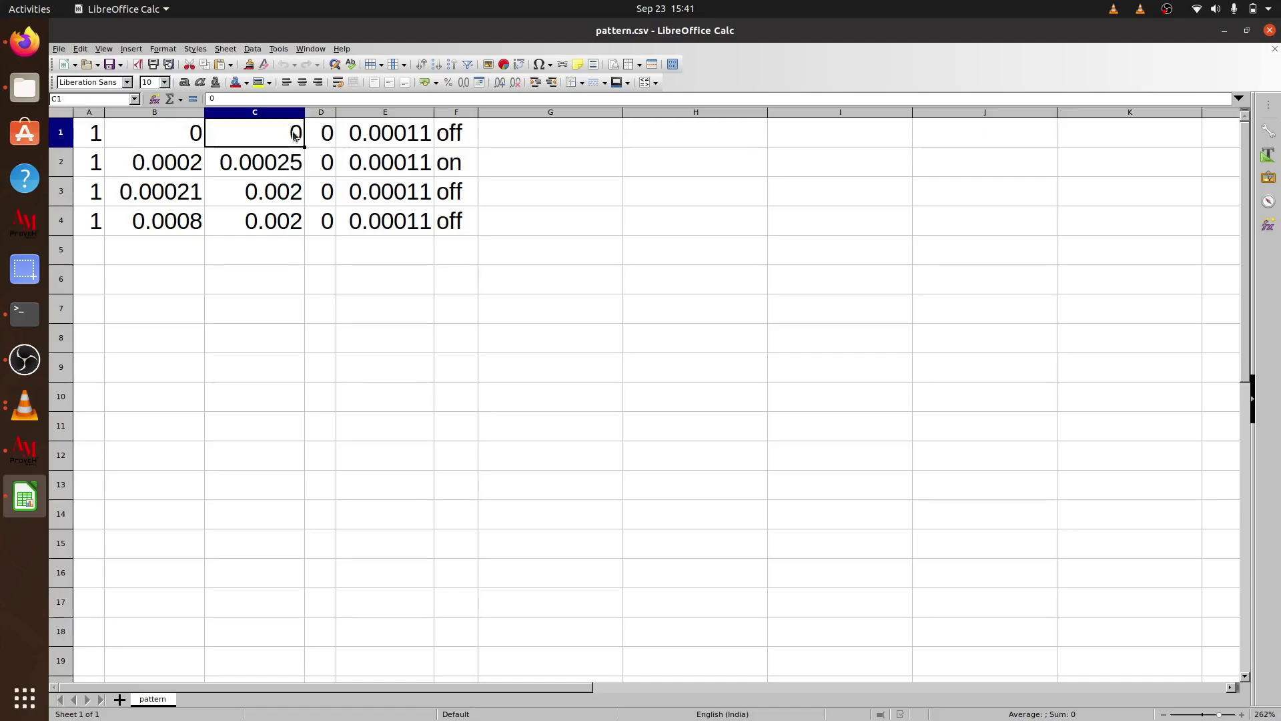
{"action": "left_click", "coordinate": [290, 170]}
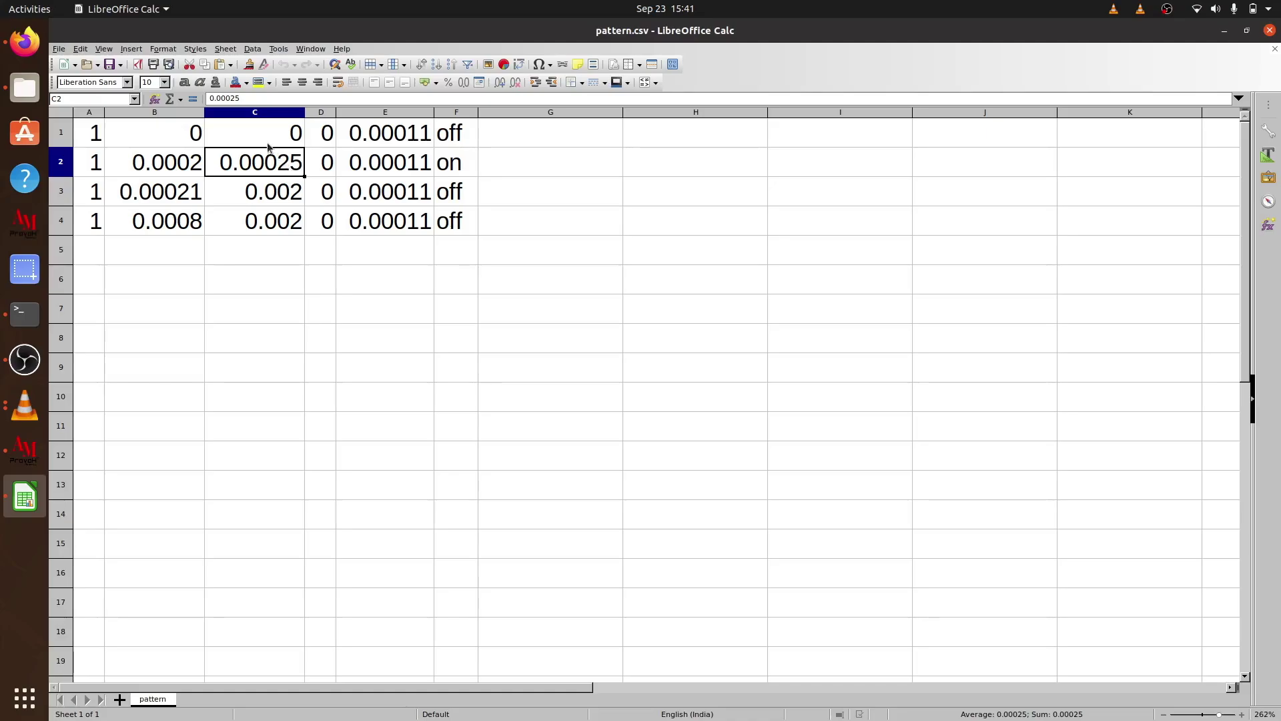
{"action": "left_click", "coordinate": [172, 170]}
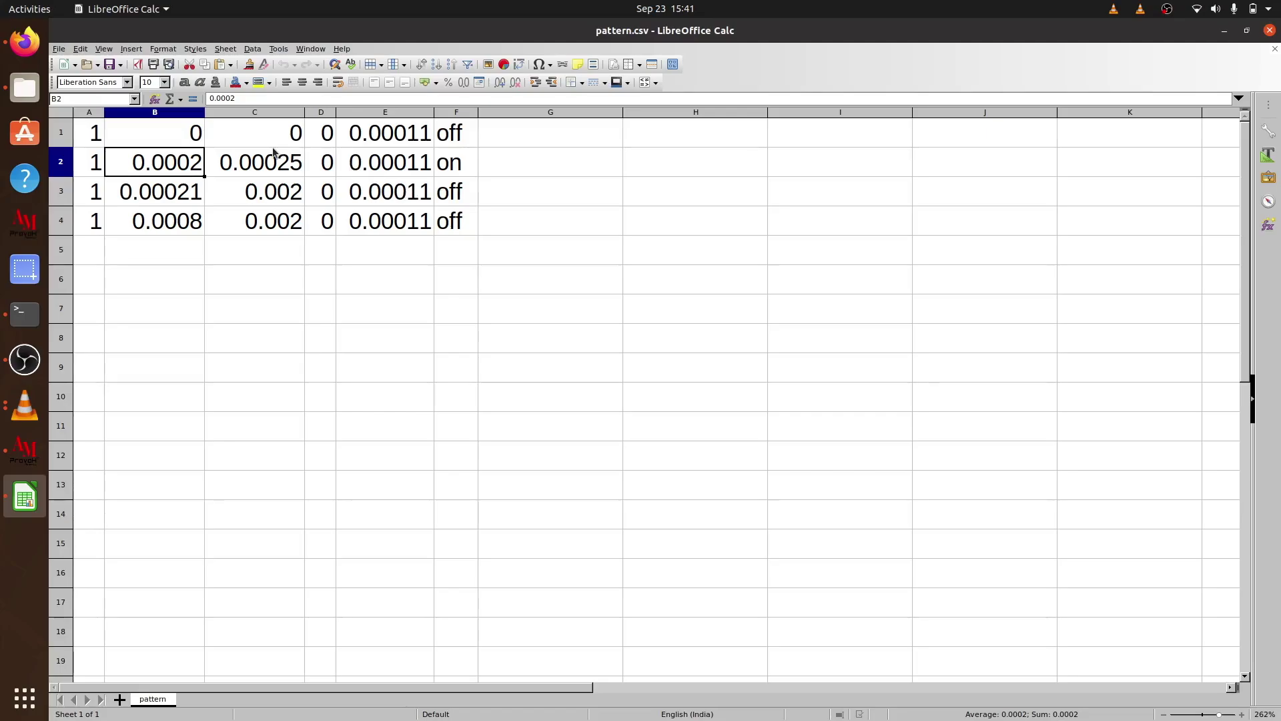
{"action": "left_click", "coordinate": [287, 131]}
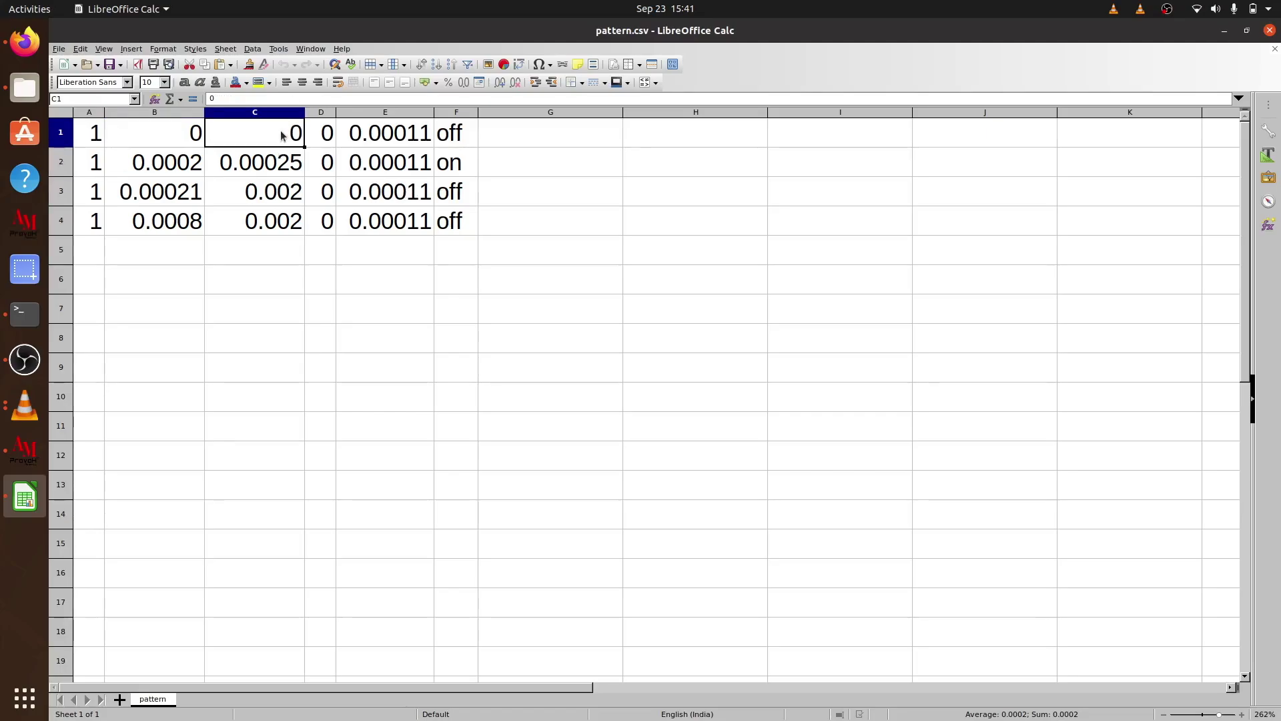
{"action": "left_click", "coordinate": [284, 165]}
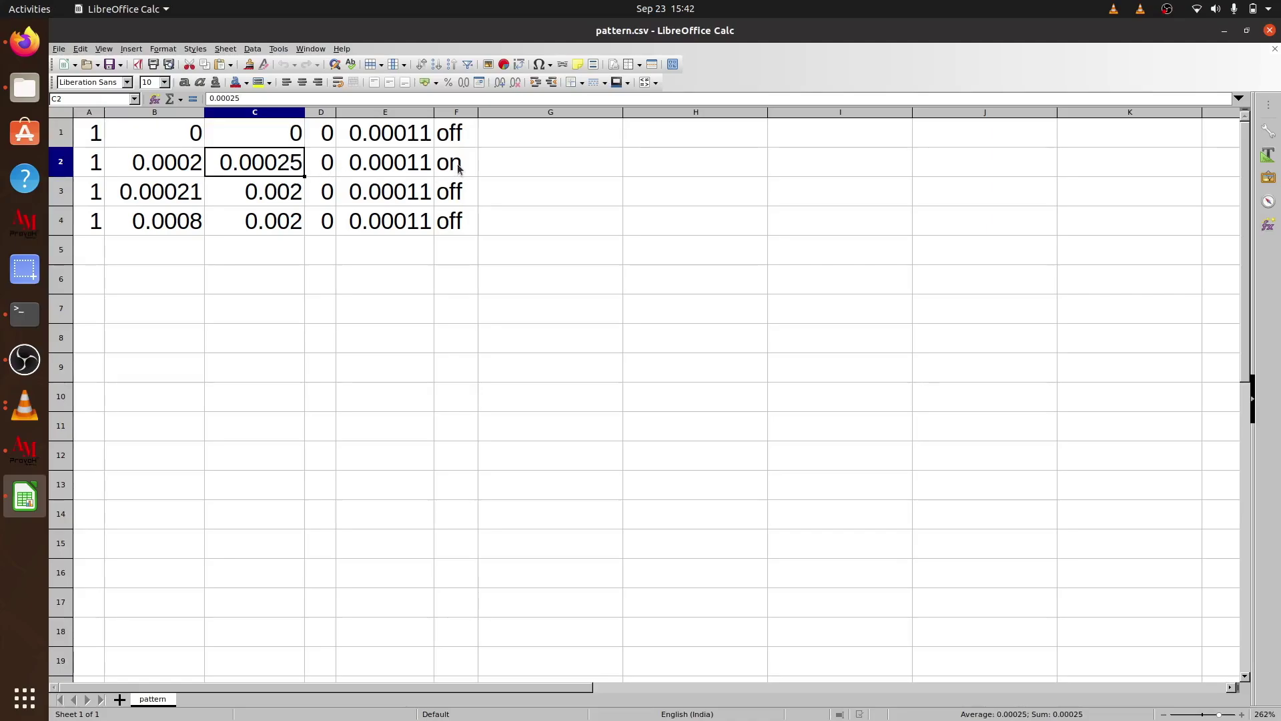
{"action": "left_click", "coordinate": [281, 142]}
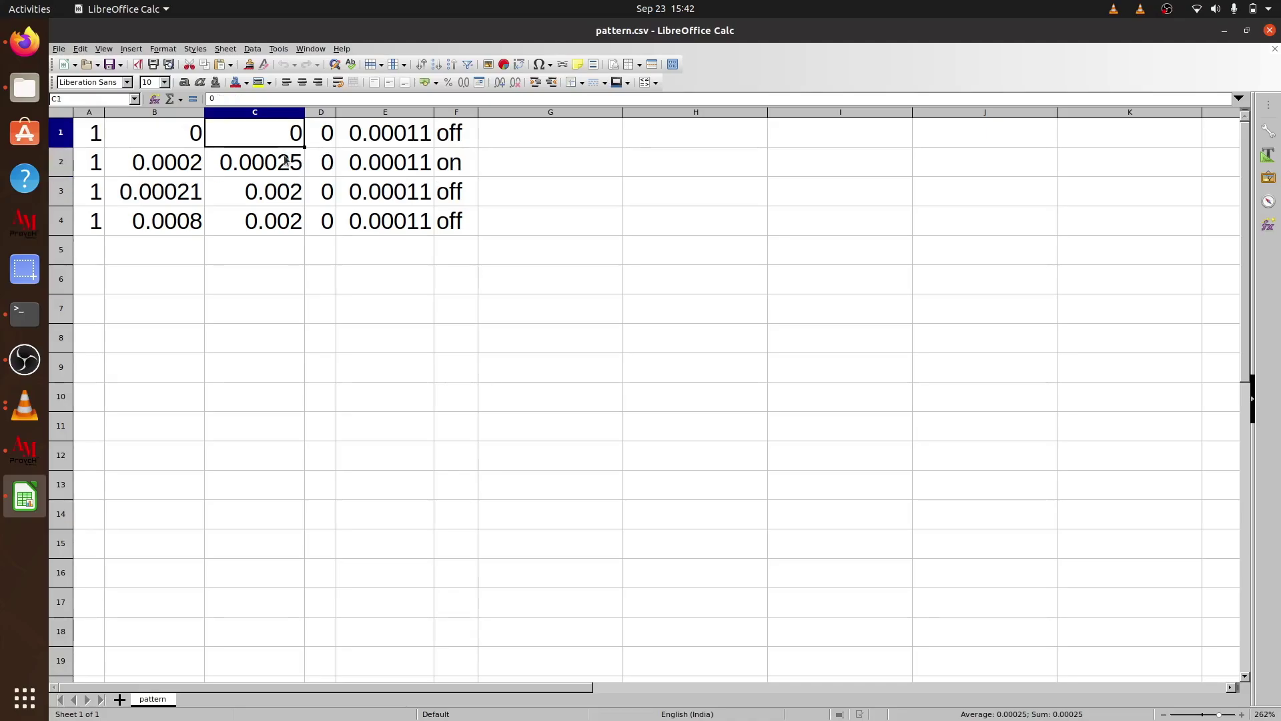
{"action": "left_click", "coordinate": [286, 166]}
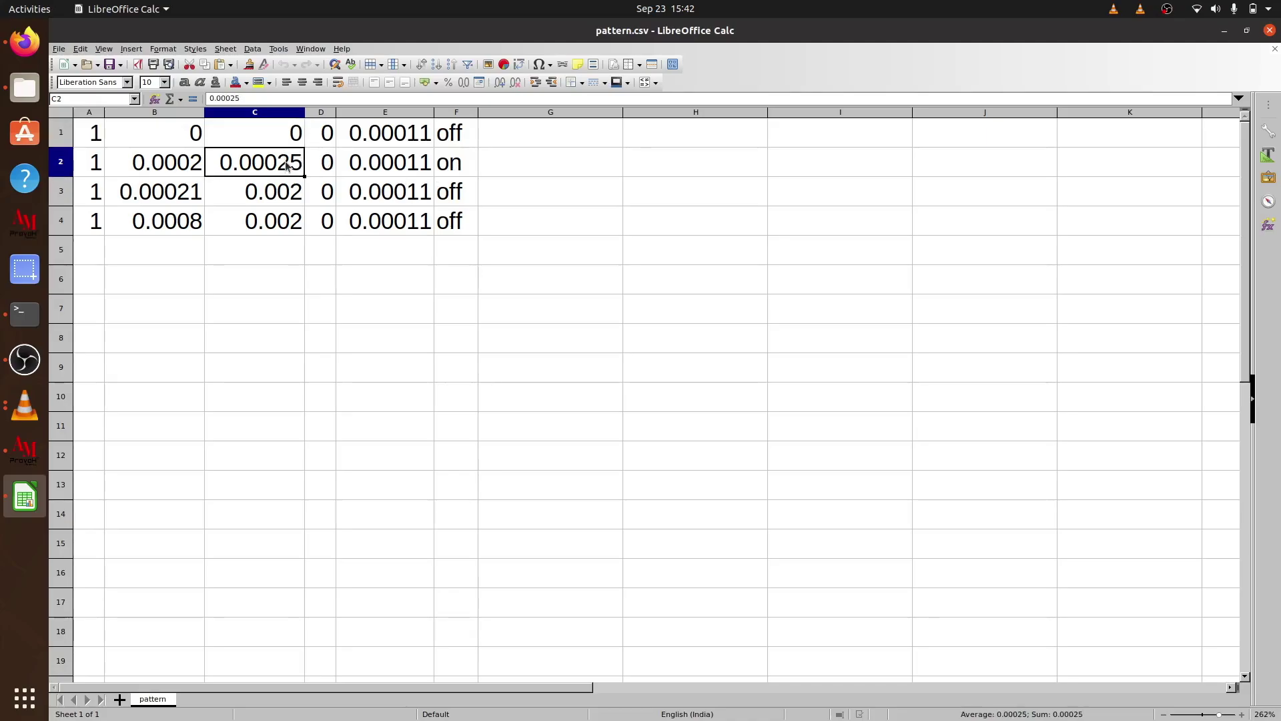
Examine the values in columns B and C and the on/off states in column F across the four scan pattern rows.
{"action": "left_click", "coordinate": [289, 195]}
{"action": "left_click", "coordinate": [458, 196]}
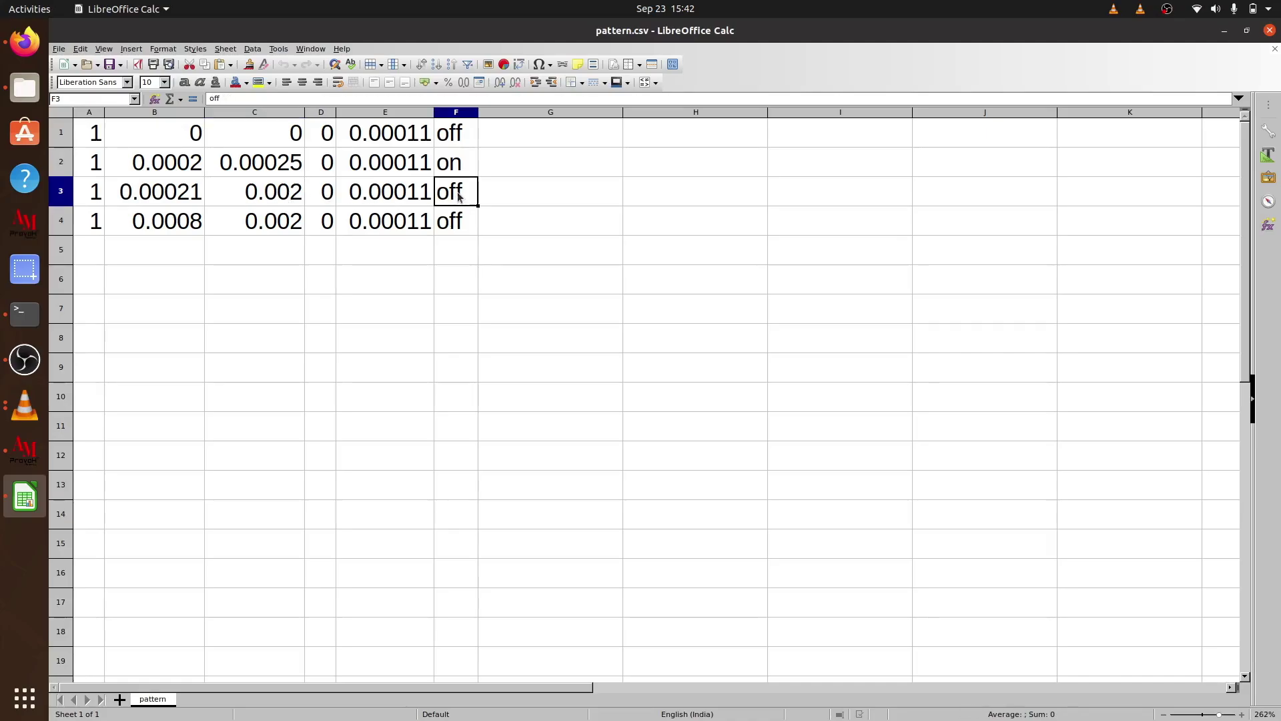
{"action": "left_click", "coordinate": [287, 167]}
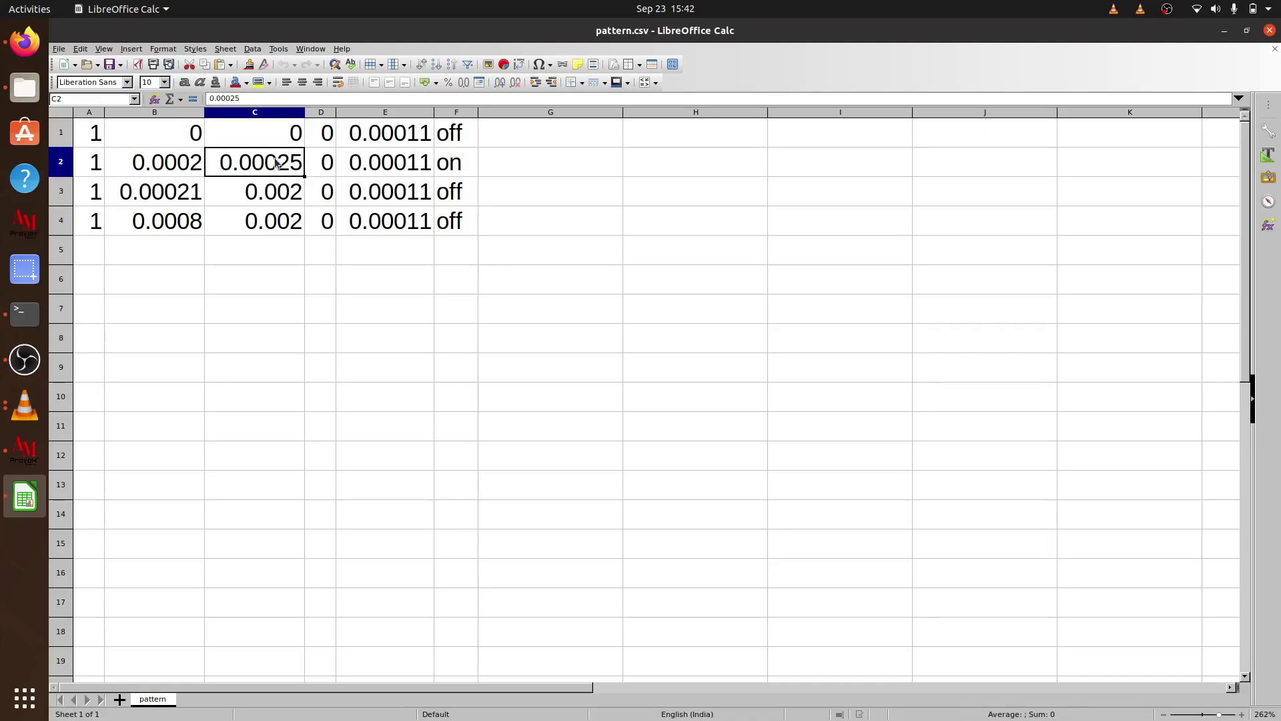
{"action": "left_click", "coordinate": [287, 200]}
{"action": "left_click", "coordinate": [459, 195]}
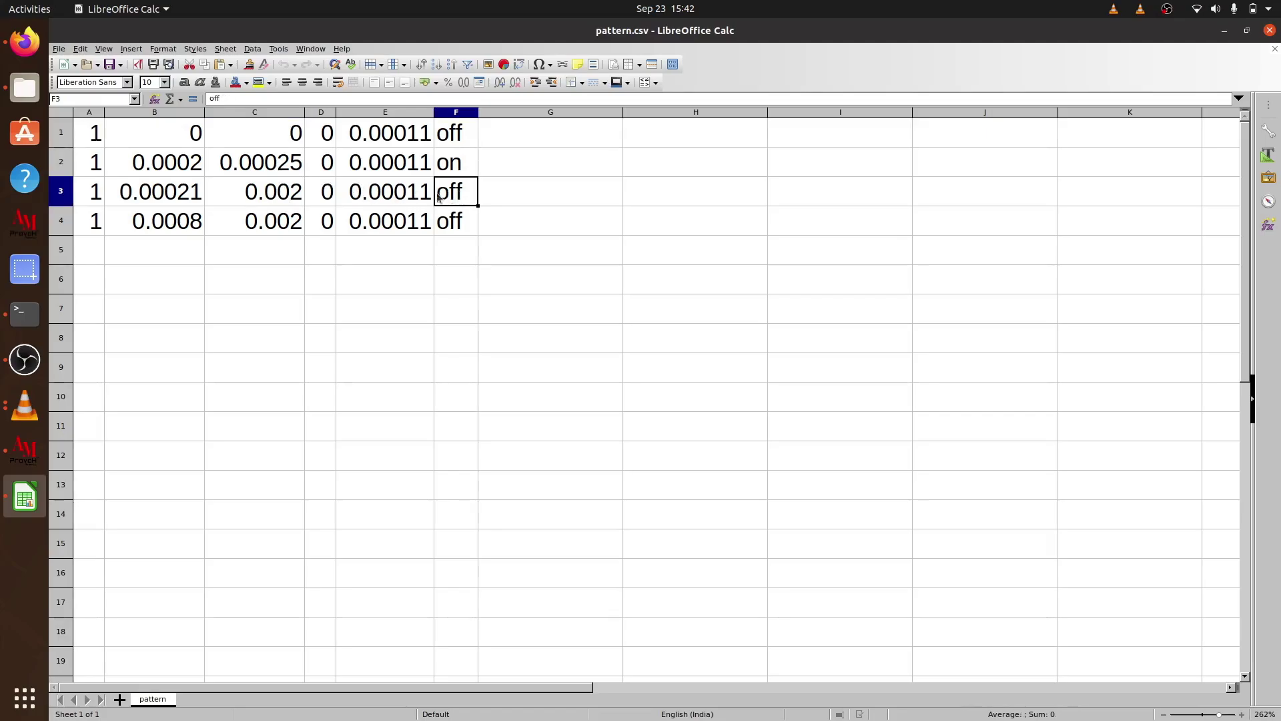
{"action": "left_click", "coordinate": [298, 138]}
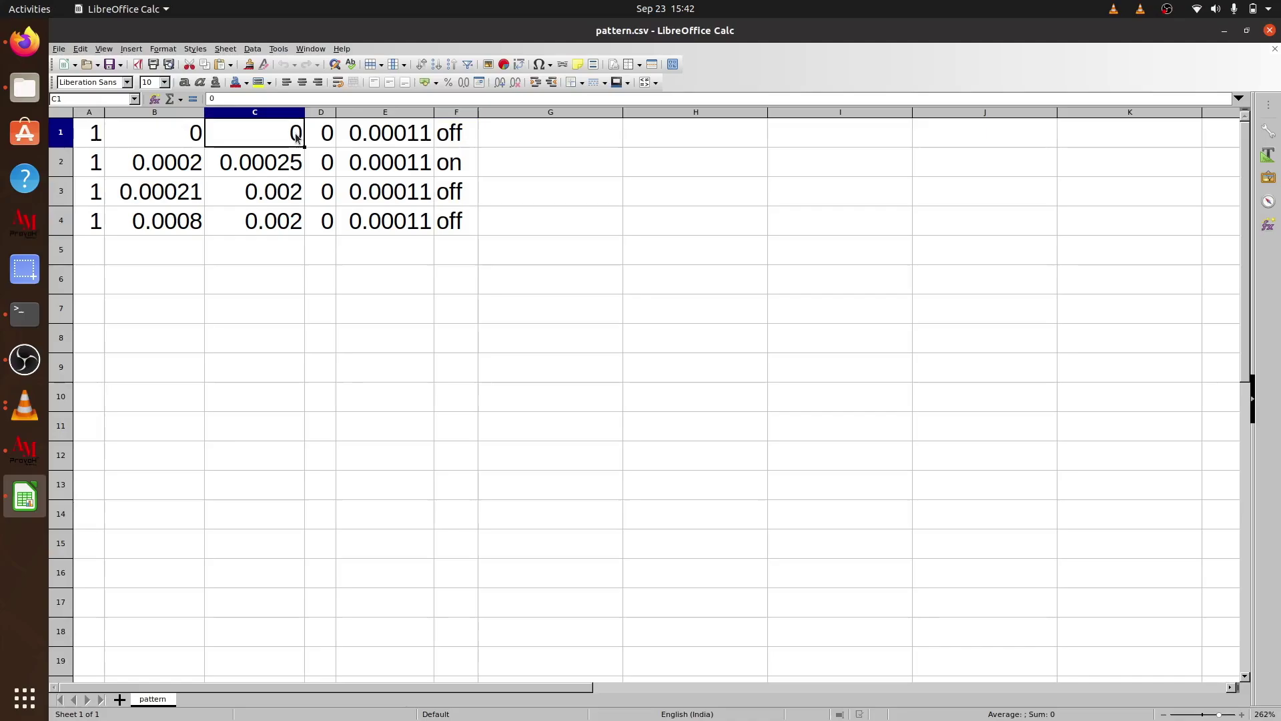
{"action": "left_click", "coordinate": [295, 166]}
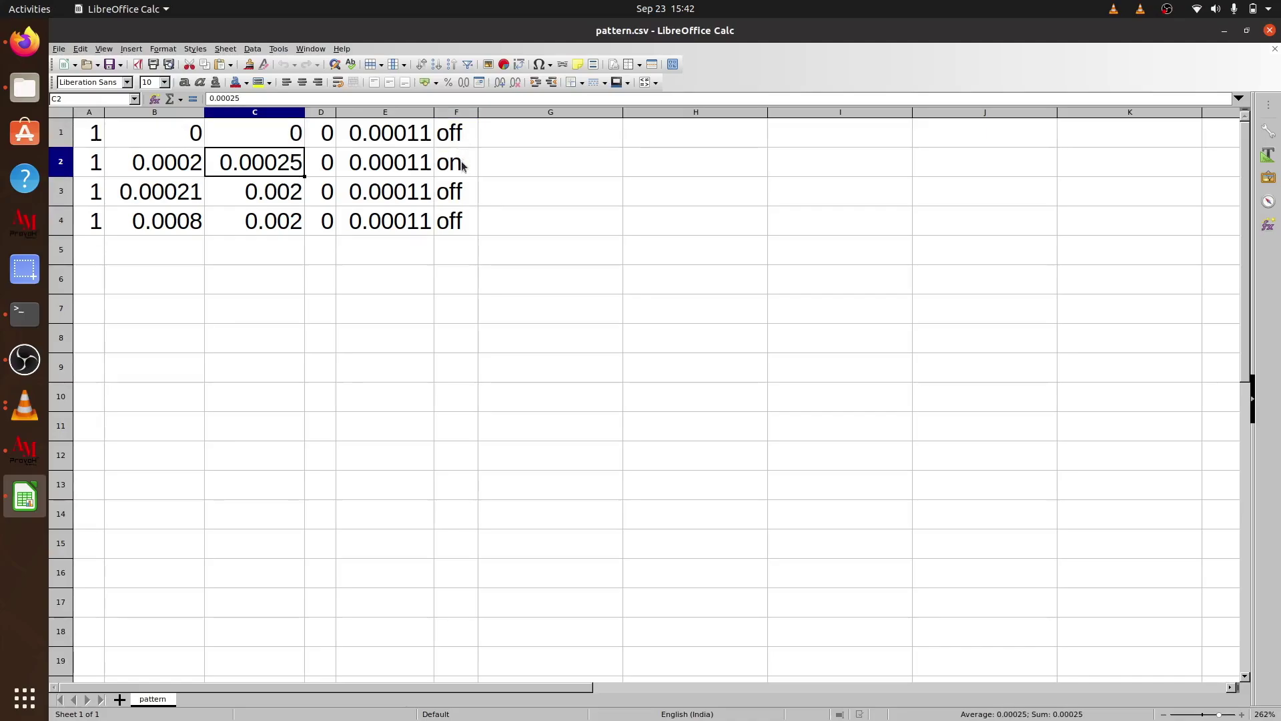
{"action": "left_click", "coordinate": [193, 196]}
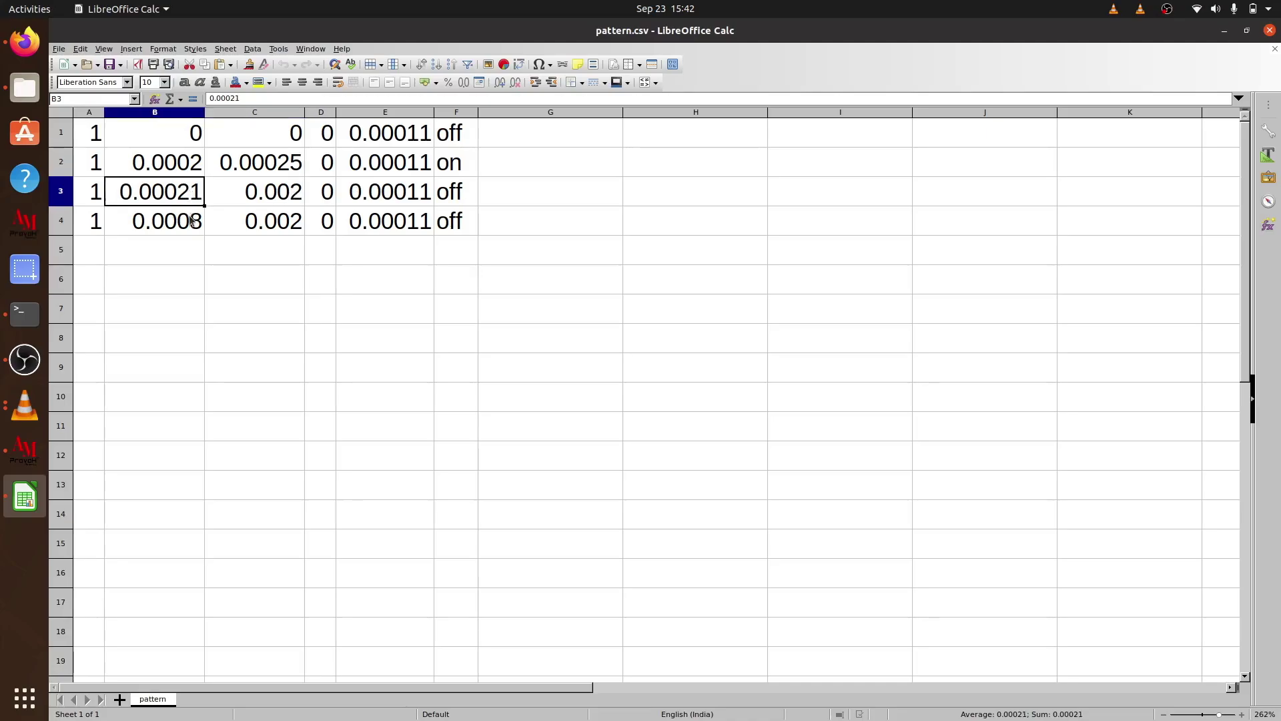
{"action": "left_click", "coordinate": [192, 221]}
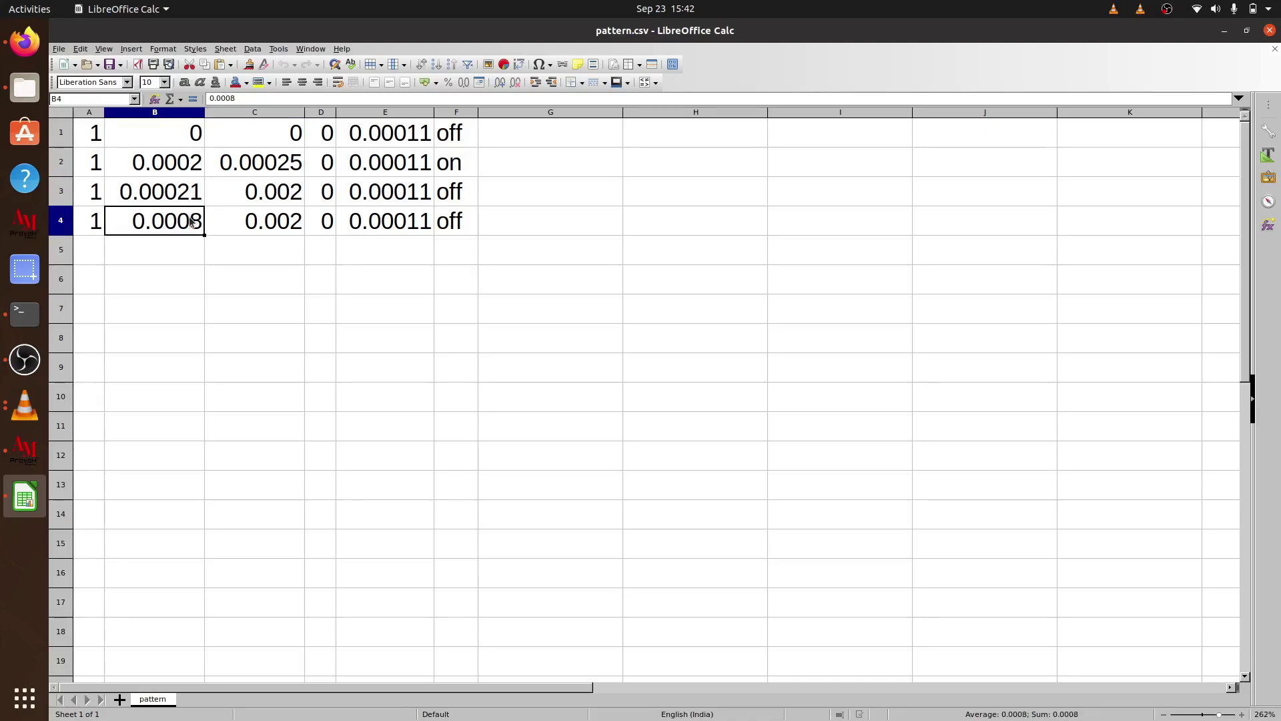
{"action": "left_click", "coordinate": [282, 191]}
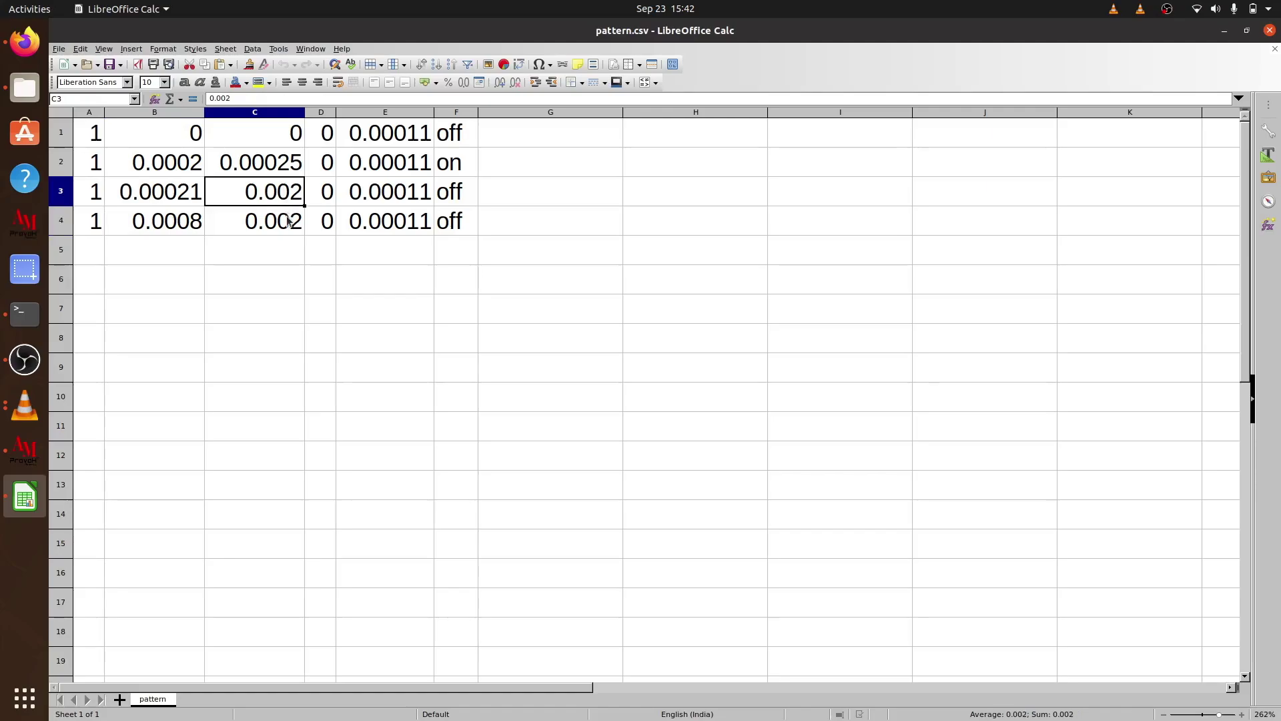
{"action": "left_click", "coordinate": [288, 221]}
{"action": "left_click", "coordinate": [175, 228]}
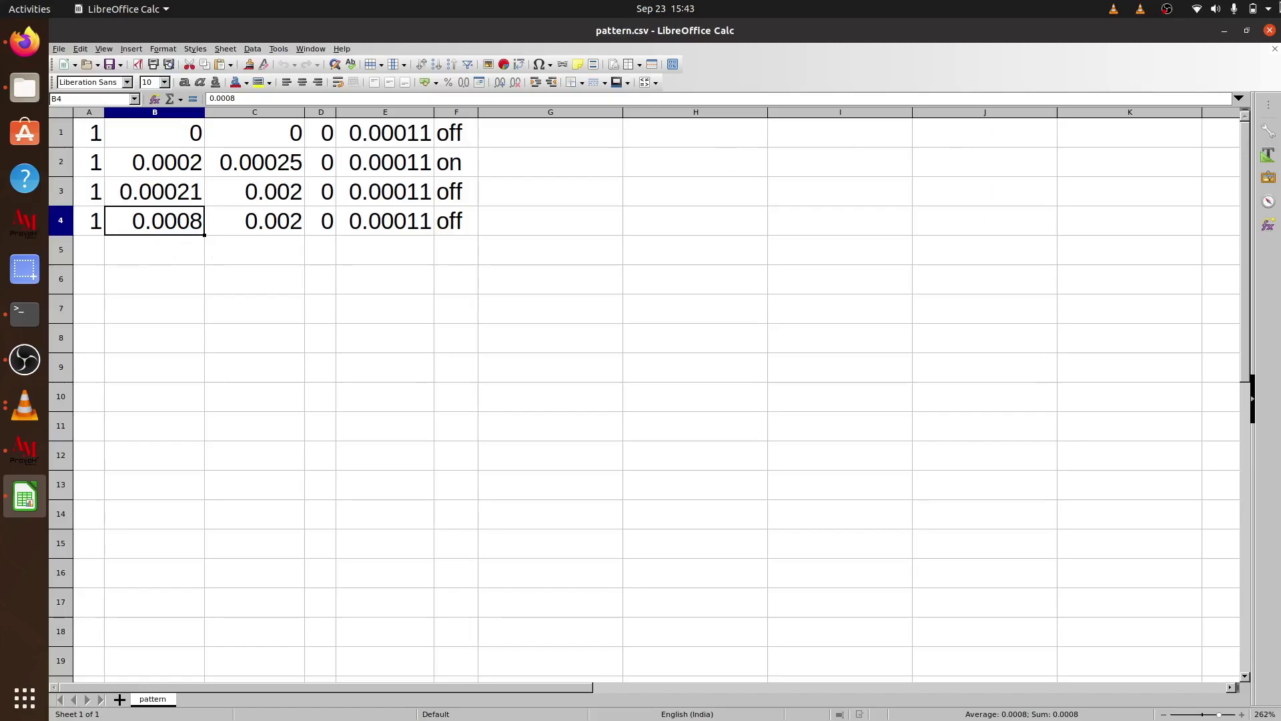
Close pattern.csv and open two_layers.csv from the datasets folder in LibreOffice Calc with the default import settings.
{"action": "left_click", "coordinate": [1268, 32]}
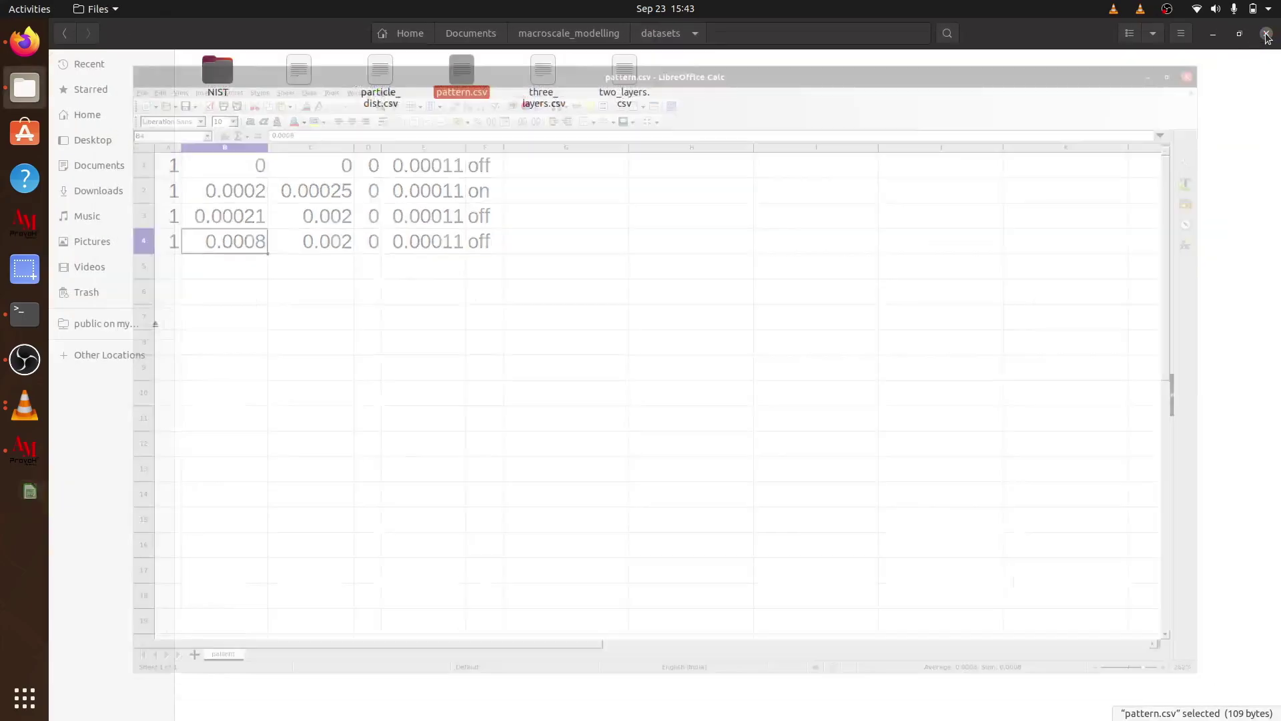
{"action": "left_click", "coordinate": [631, 289]}
{"action": "double_click", "coordinate": [567, 90]}
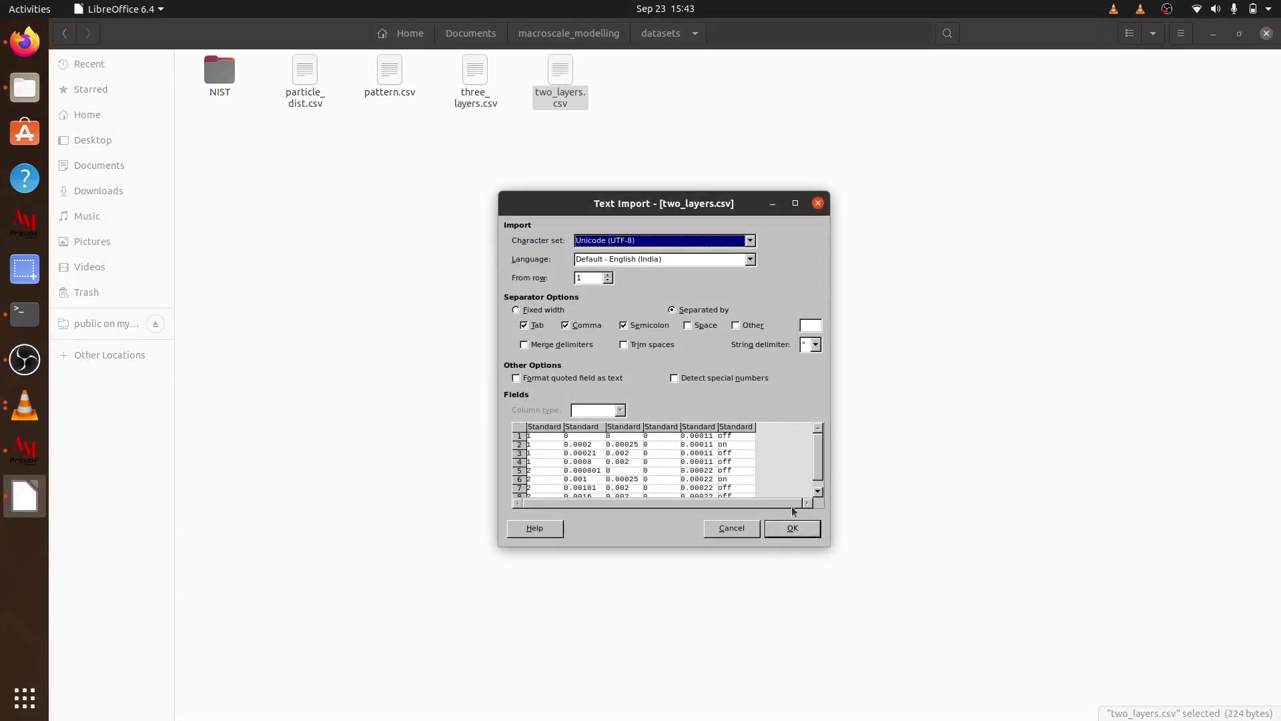
{"action": "left_click", "coordinate": [792, 528]}
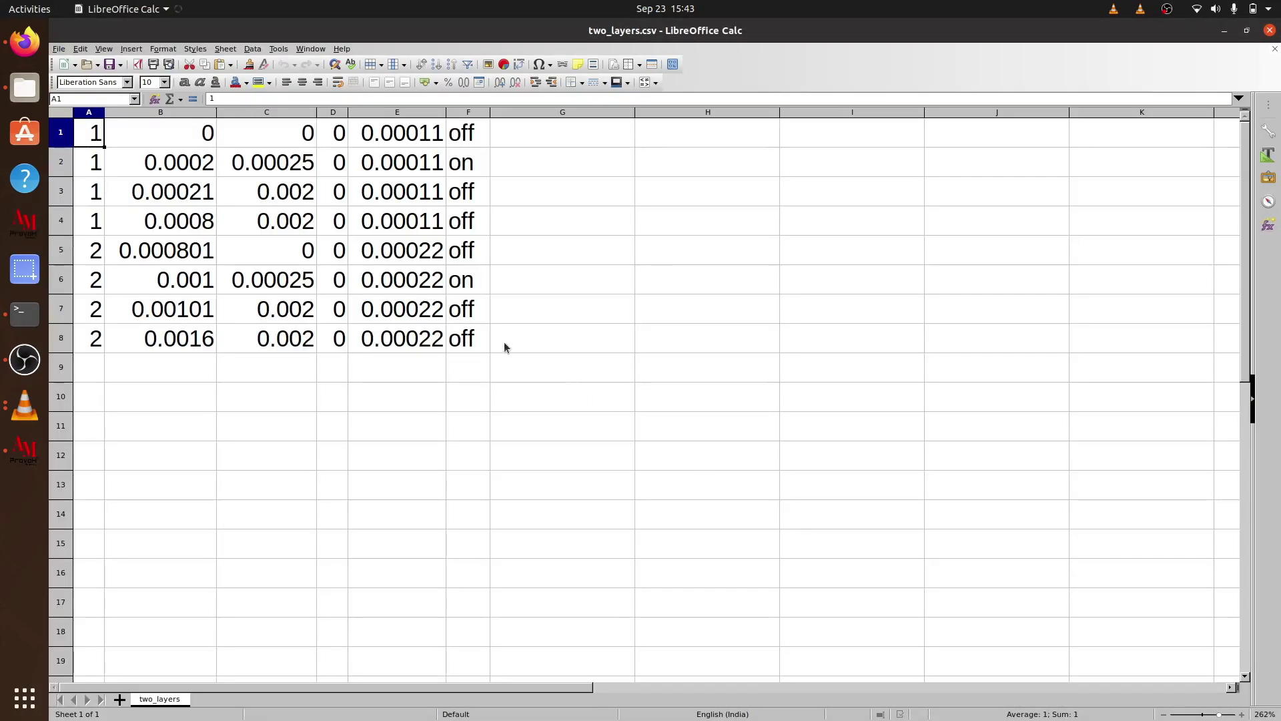
Compare the layer 1 and layer 2 rows of the two-layer scan pattern, including layer numbers, columns B to E and on/off states.
{"action": "left_click", "coordinate": [208, 406]}
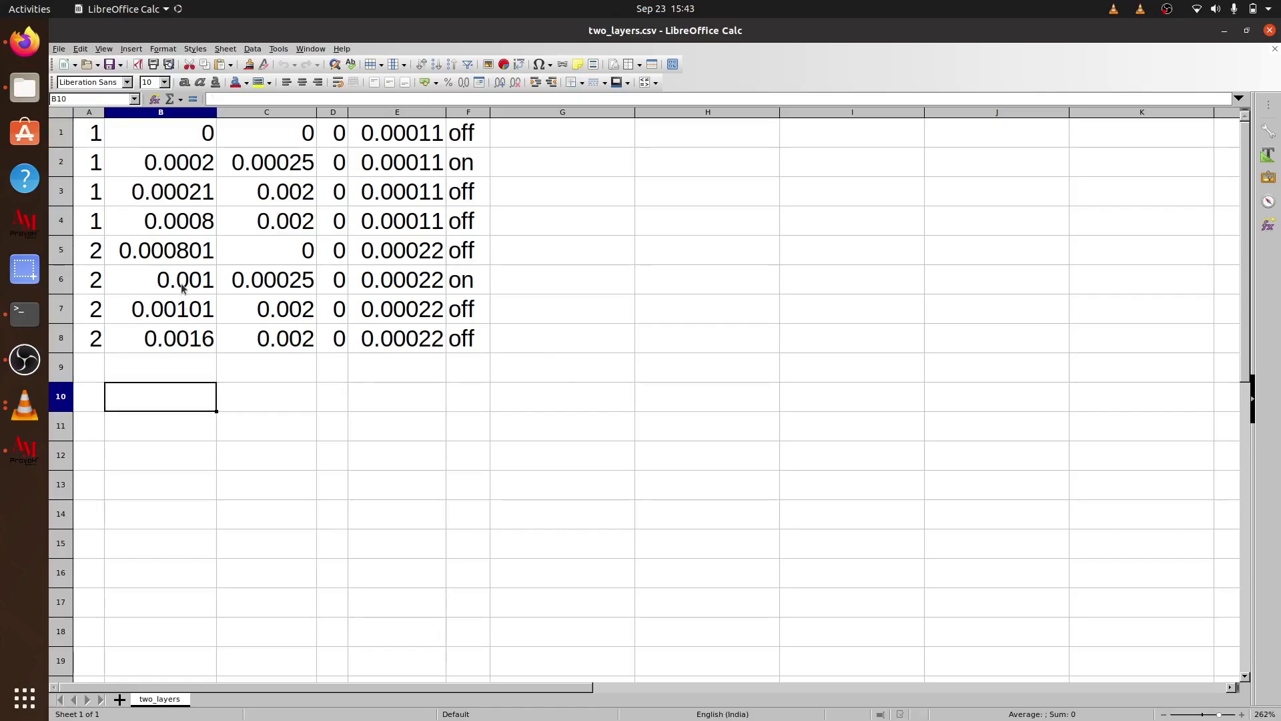
{"action": "left_click_drag", "start_coordinate": [94, 130], "coordinate": [97, 337]}
{"action": "left_click", "coordinate": [203, 362]}
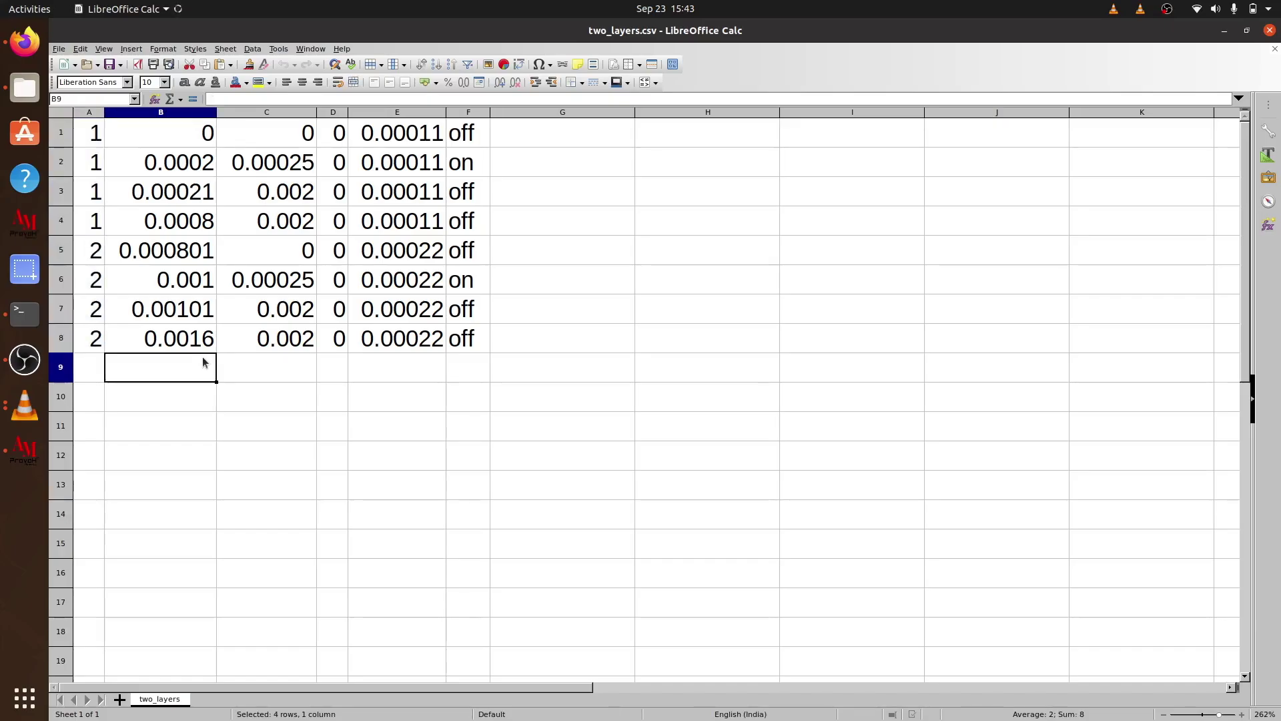
{"action": "left_click", "coordinate": [201, 225]}
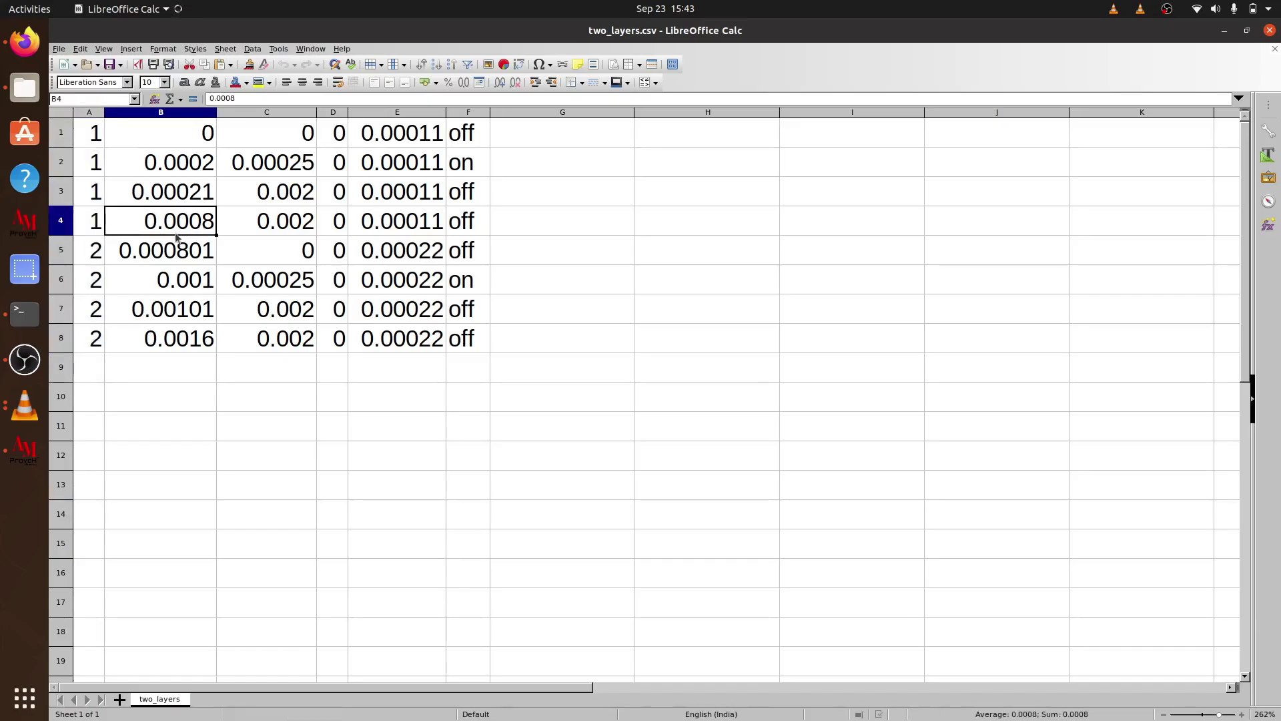
{"action": "left_click", "coordinate": [206, 258]}
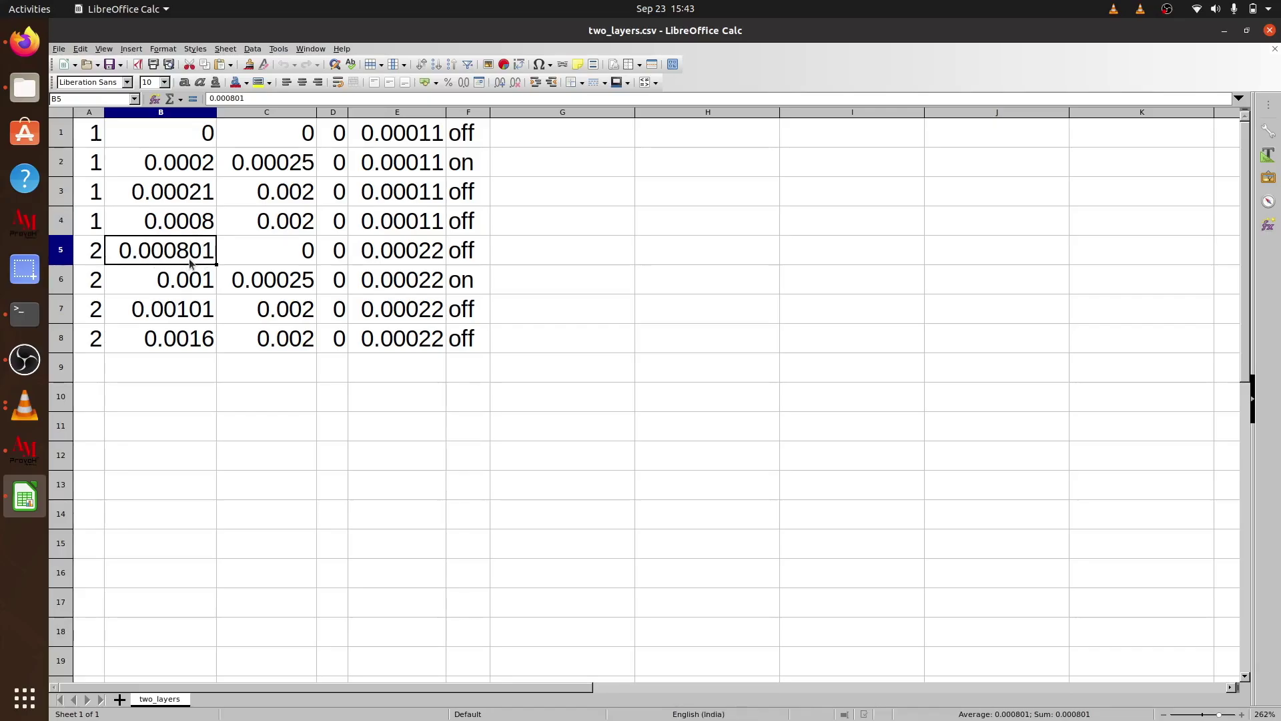
{"action": "left_click", "coordinate": [299, 263]}
{"action": "left_click", "coordinate": [465, 259]}
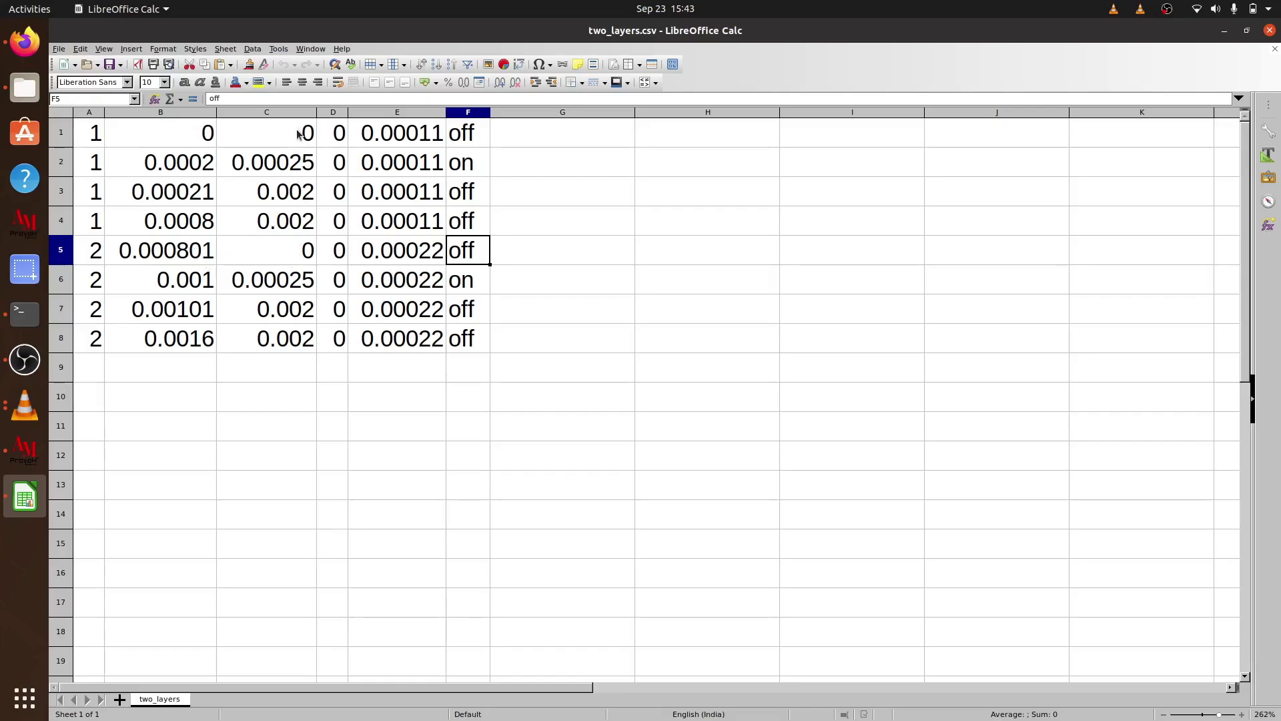
{"action": "left_click_drag", "start_coordinate": [298, 132], "coordinate": [383, 219]}
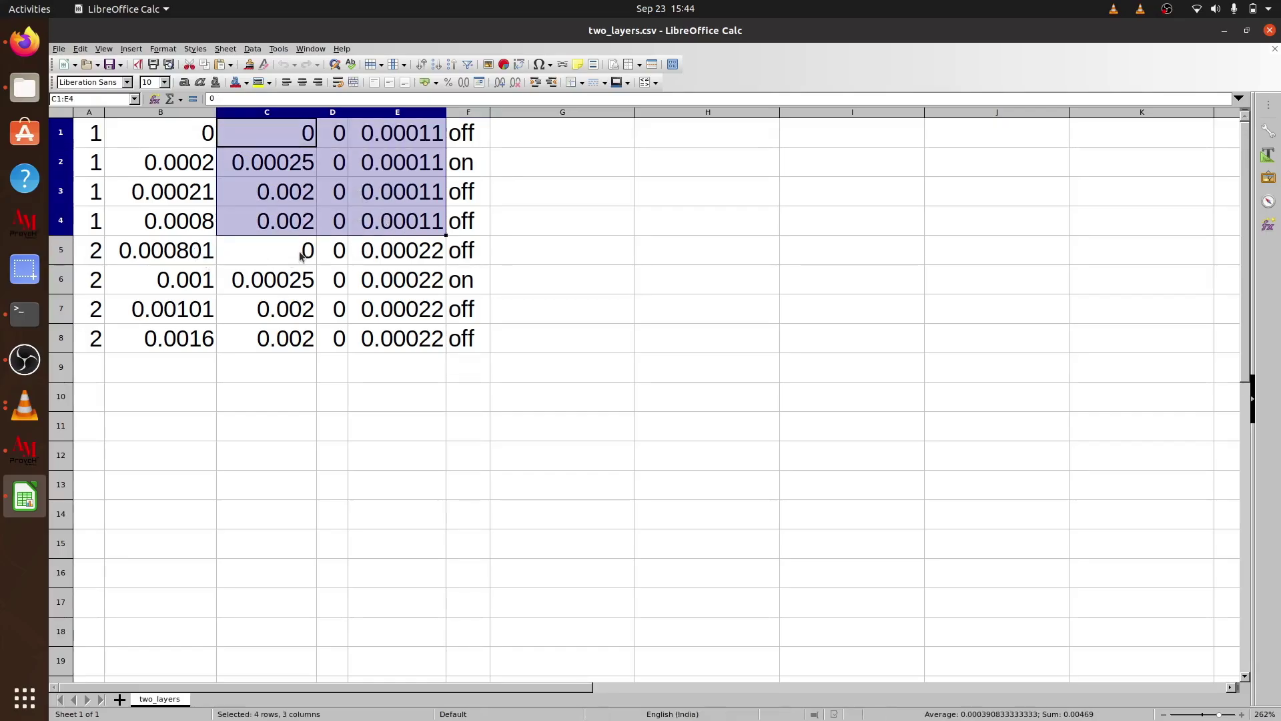
{"action": "left_click_drag", "start_coordinate": [301, 257], "coordinate": [389, 312]}
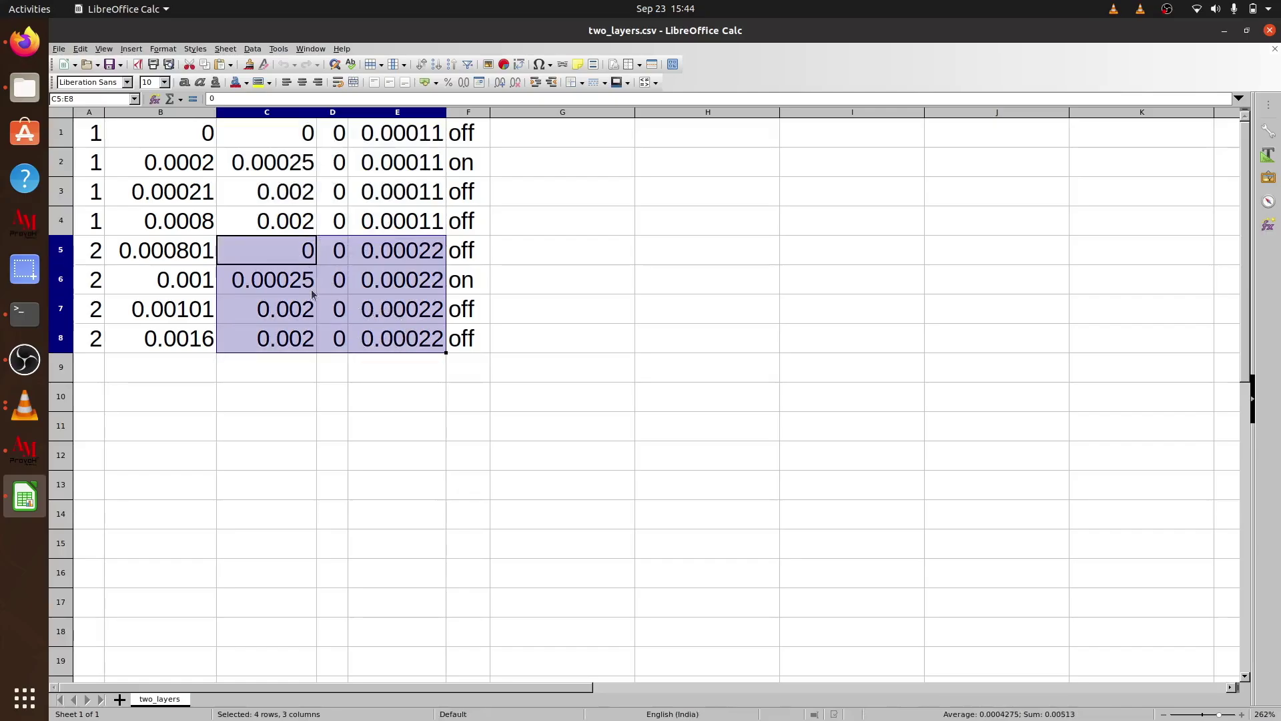
{"action": "left_click", "coordinate": [284, 288]}
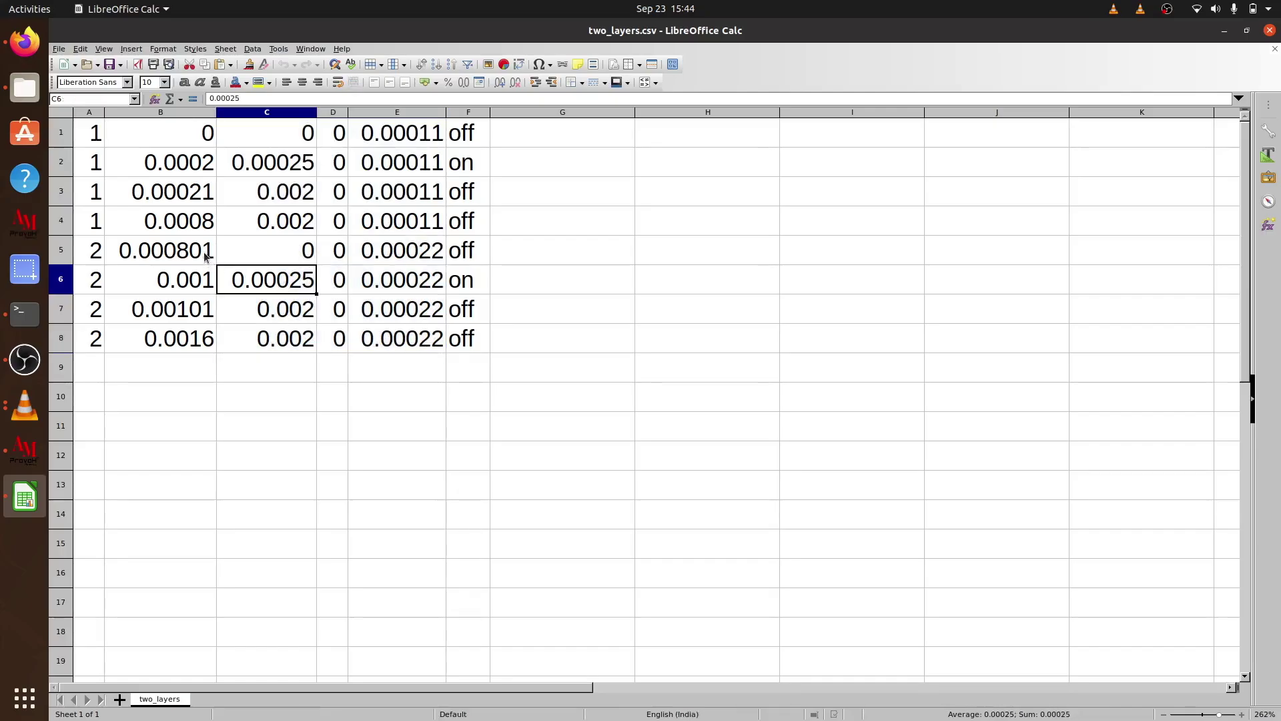
{"action": "left_click", "coordinate": [193, 226]}
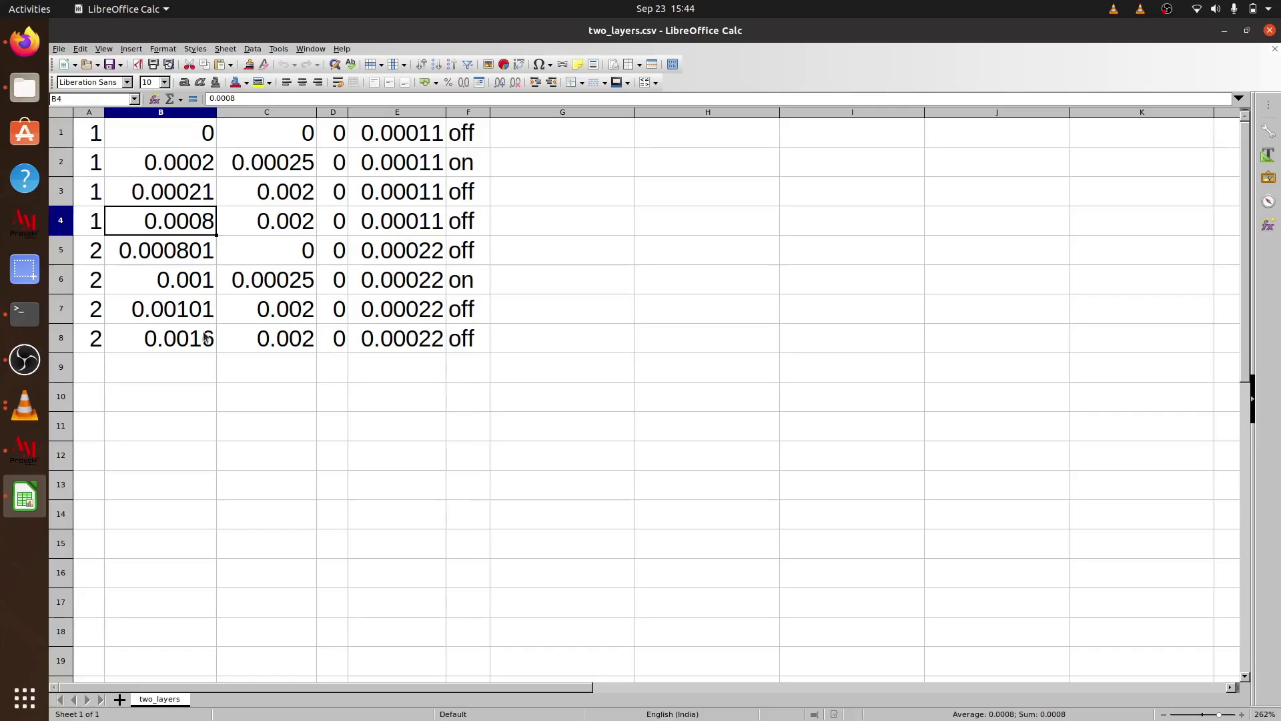
{"action": "left_click", "coordinate": [201, 401]}
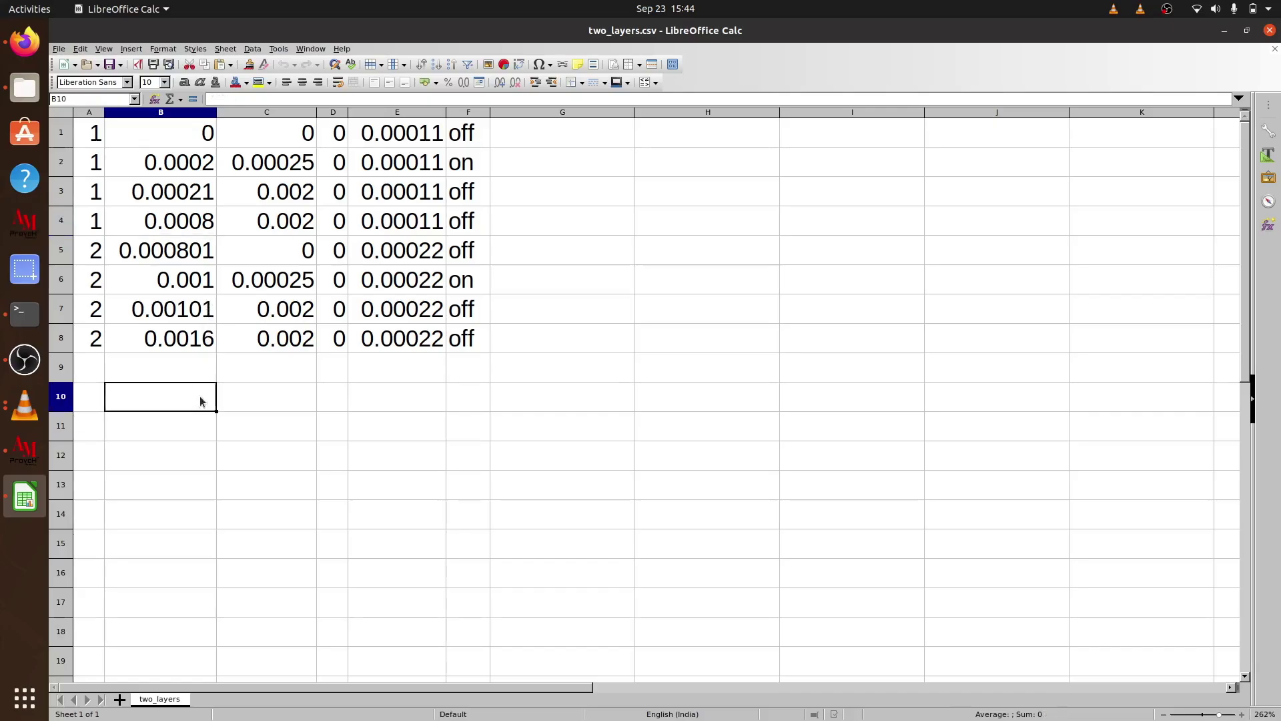
Enter layer number 3 in cells A9 to A12 for a third layer below the two existing ones.
{"action": "double_click", "coordinate": [96, 364]}
{"action": "type", "text": "3"}
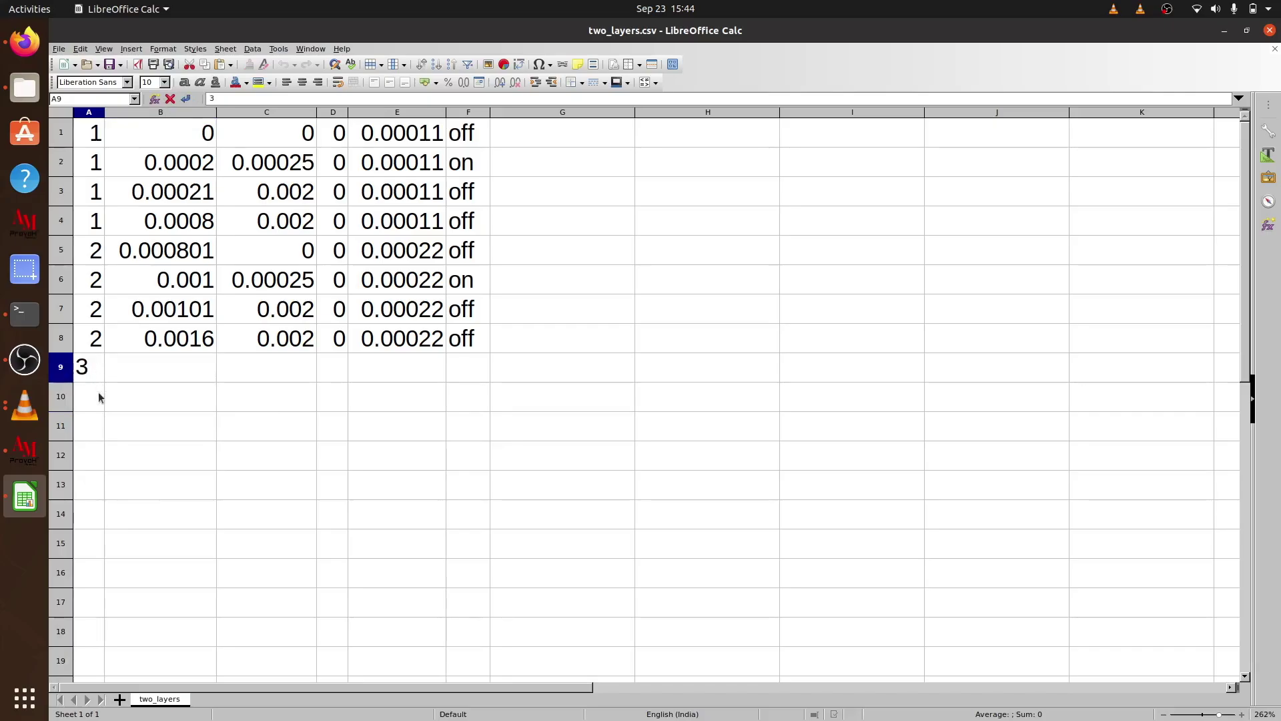
{"action": "key", "text": "Return"}
{"action": "type", "text": "3"}
{"action": "key", "text": "Return"}
{"action": "type", "text": "3"}
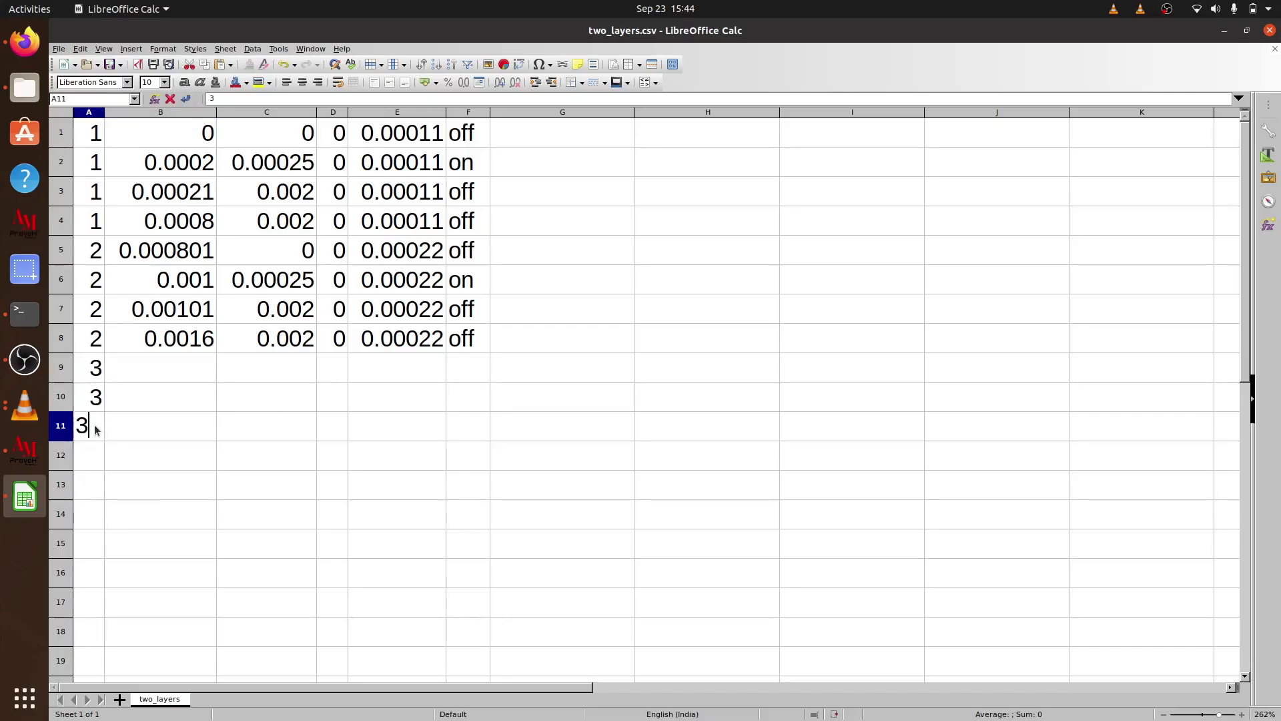
{"action": "key", "text": "Return"}
{"action": "type", "text": "3"}
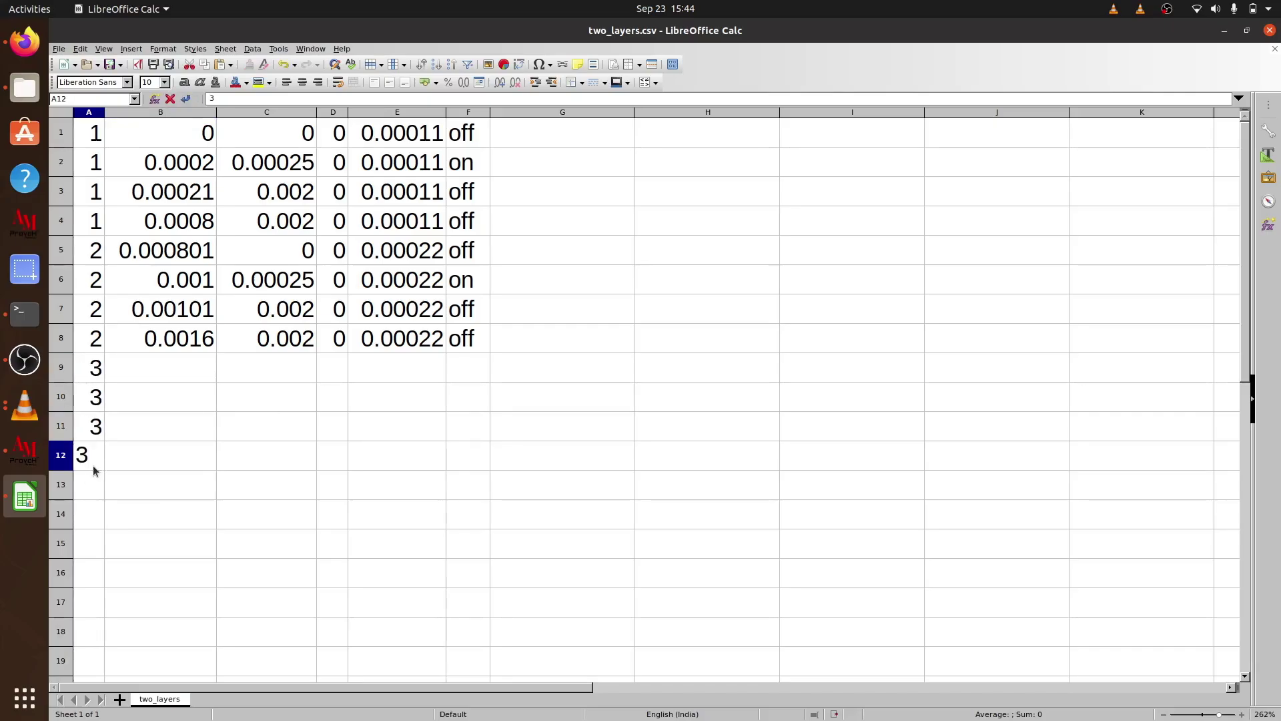
{"action": "left_click", "coordinate": [184, 479]}
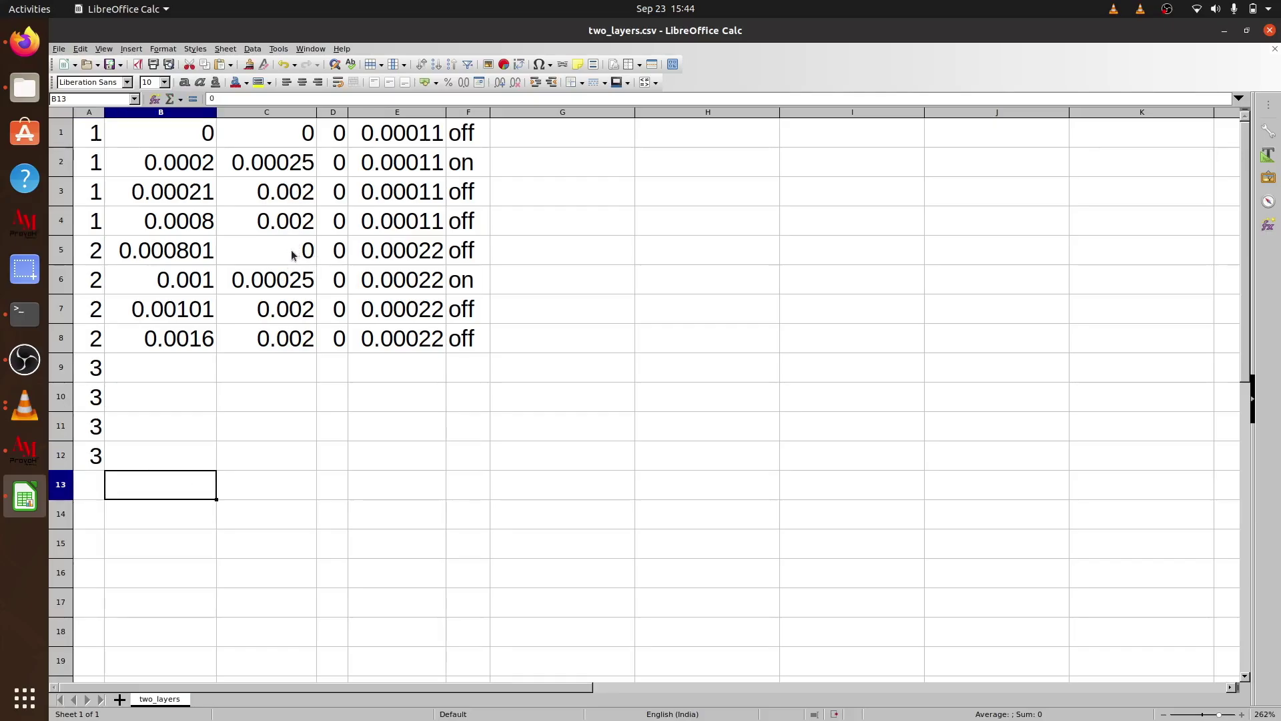
Copy the layer 2 values in C5:E8 into the third layer's rows at C9:E12.
{"action": "left_click_drag", "start_coordinate": [291, 249], "coordinate": [384, 353]}
{"action": "key", "text": "ctrl+c"}
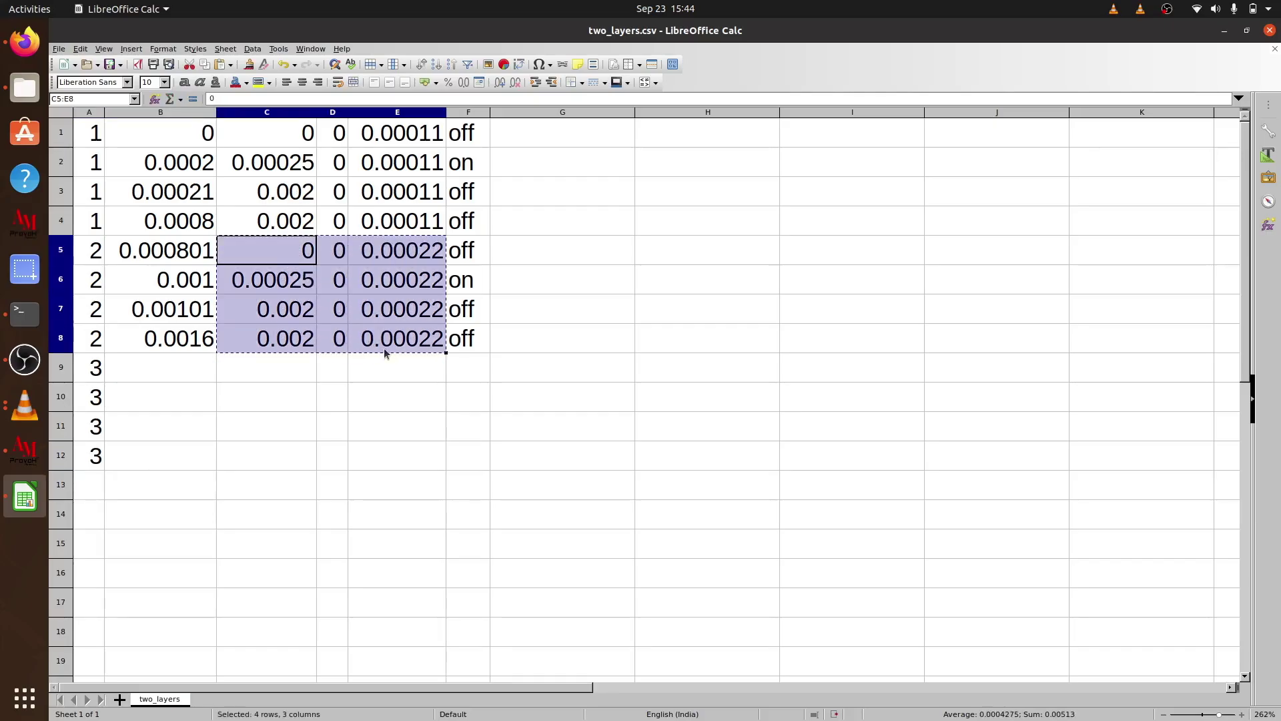
{"action": "left_click", "coordinate": [300, 370]}
{"action": "key", "text": "ctrl+v"}
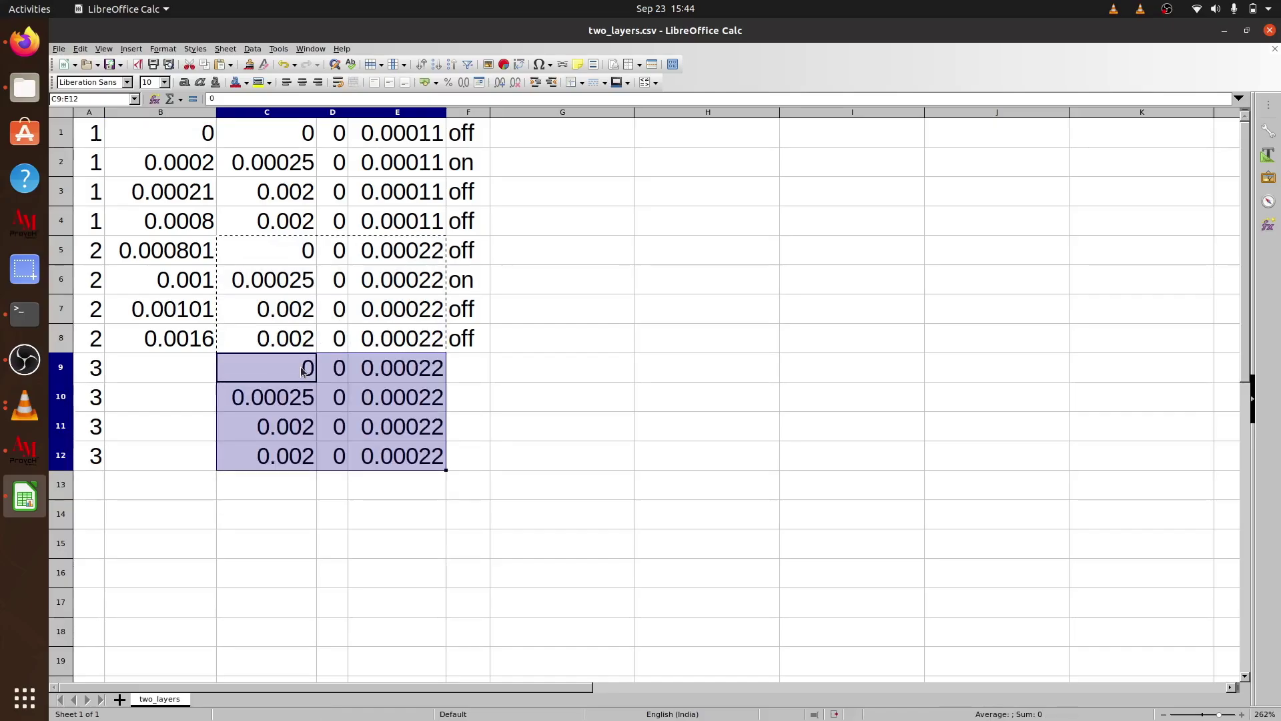
{"action": "left_click", "coordinate": [476, 493]}
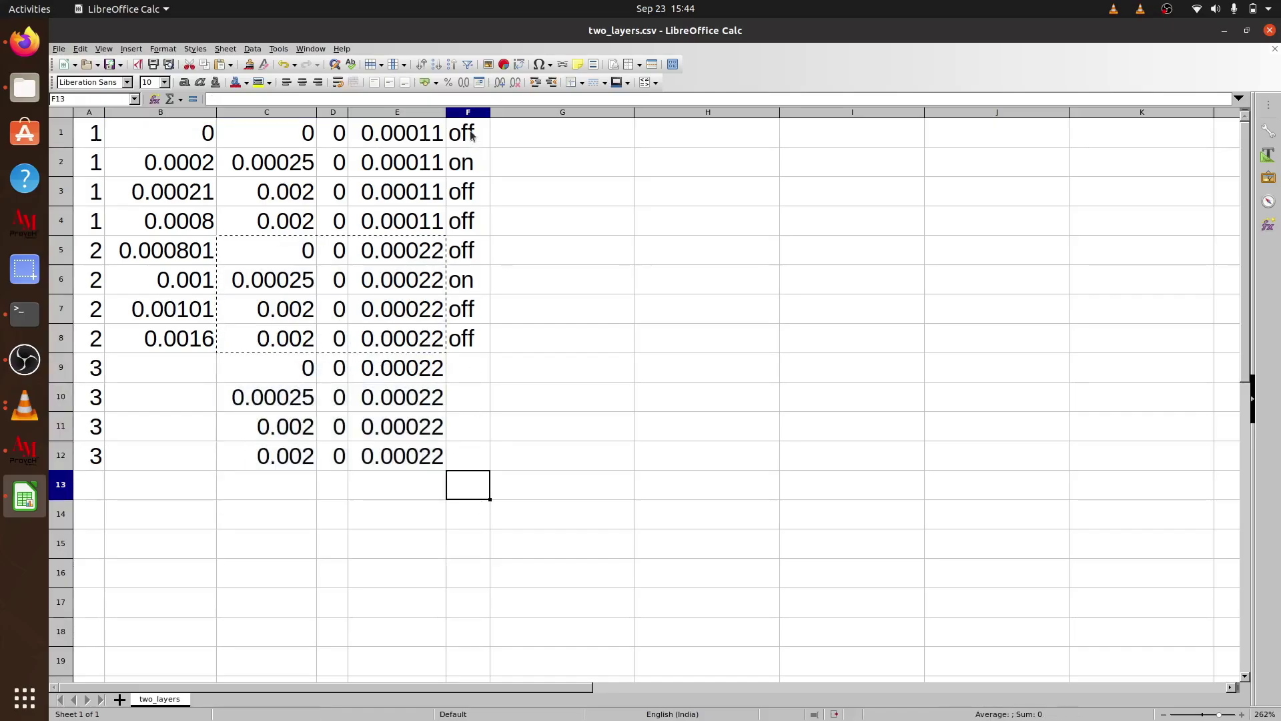
Copy the layer 2 on/off states in F5:F8 into the third layer's rows at F9:F12.
{"action": "left_click_drag", "start_coordinate": [467, 134], "coordinate": [465, 340]}
{"action": "left_click", "coordinate": [465, 255]}
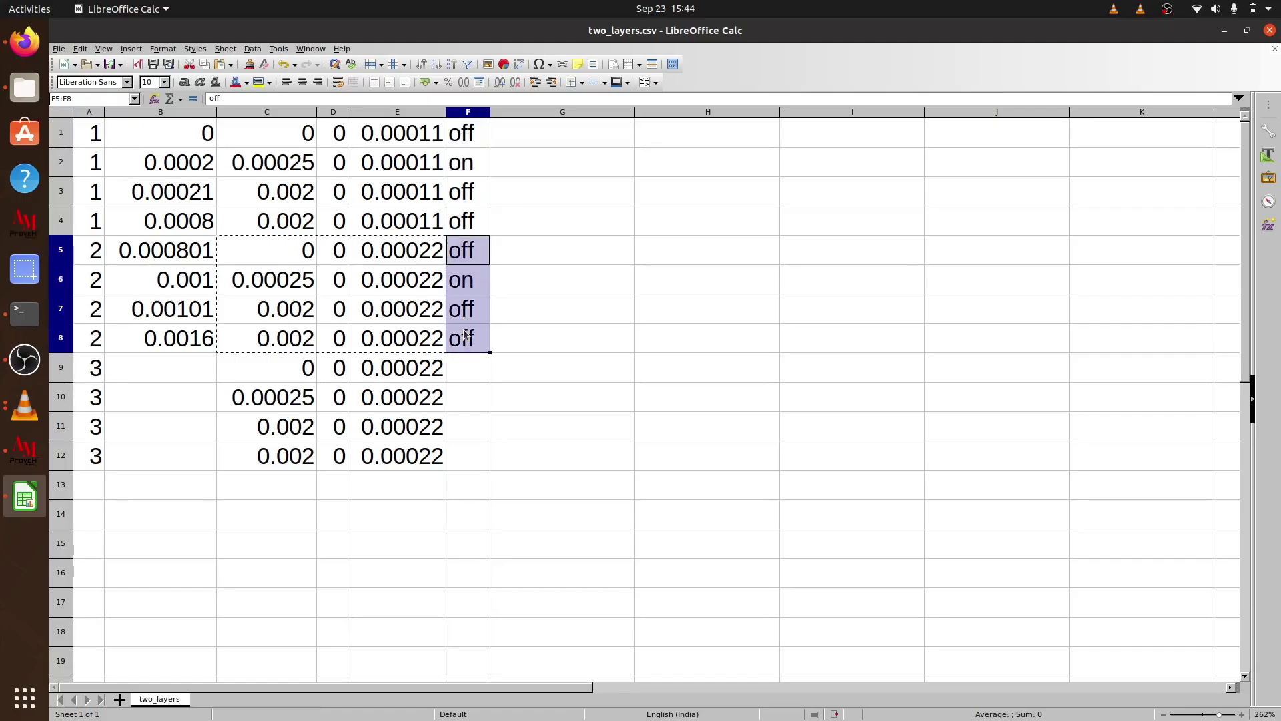
{"action": "key", "text": "ctrl+c"}
{"action": "left_click", "coordinate": [464, 370]}
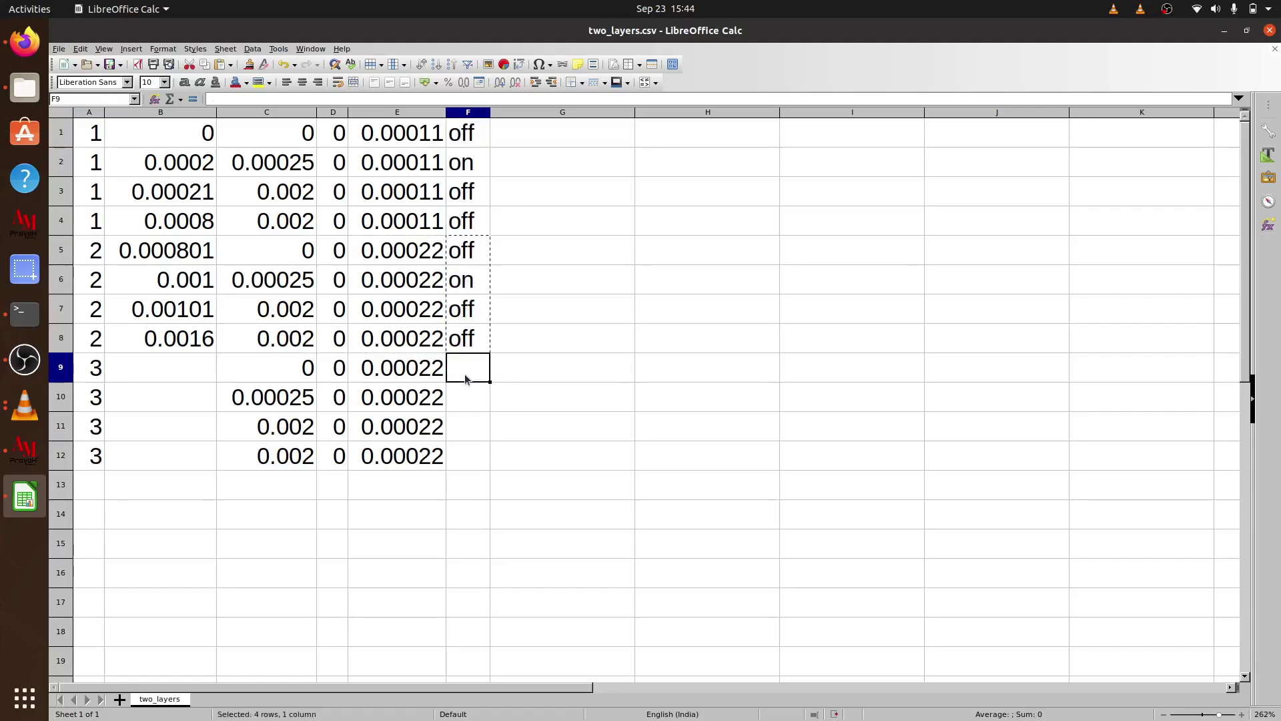
{"action": "key", "text": "ctrl+v"}
{"action": "left_click", "coordinate": [542, 456]}
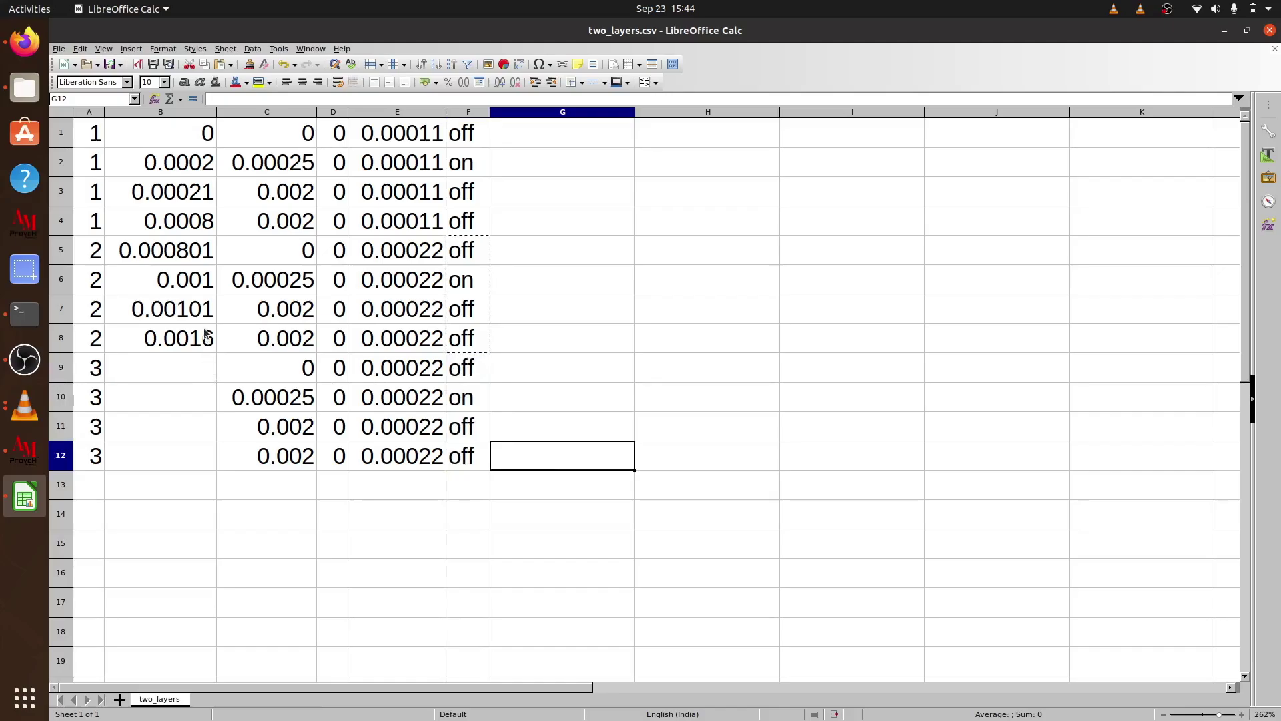
Copy the layer 1 column B values in B1:B4 into the empty cells H3:H6.
{"action": "left_click_drag", "start_coordinate": [187, 132], "coordinate": [200, 225]}
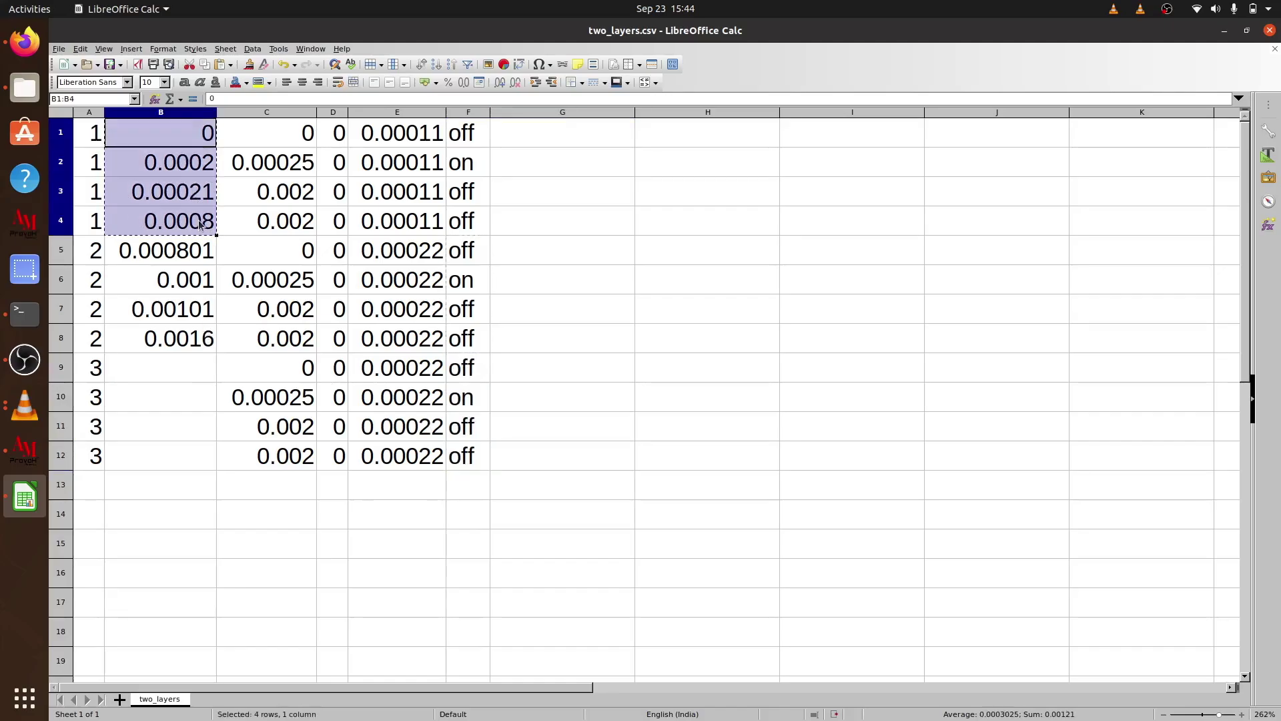
{"action": "key", "text": "ctrl+c"}
{"action": "left_click", "coordinate": [695, 191]}
{"action": "key", "text": "ctrl+v"}
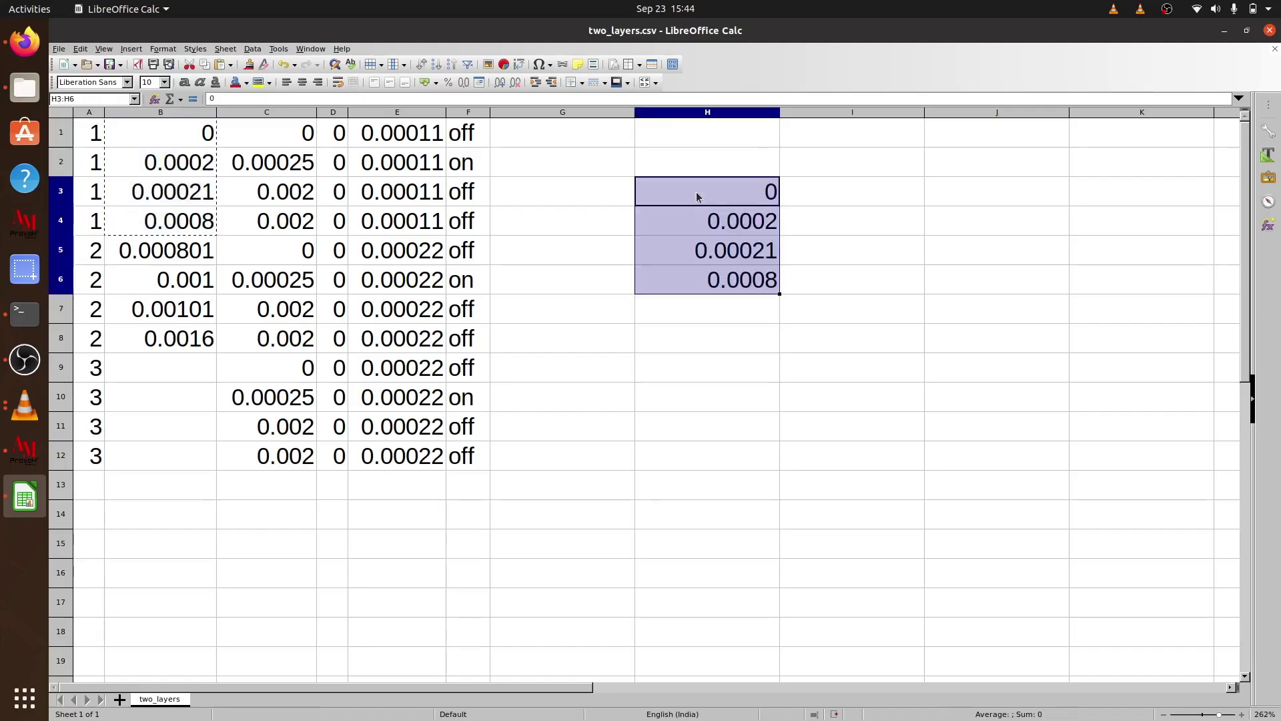
{"action": "left_click", "coordinate": [741, 327]}
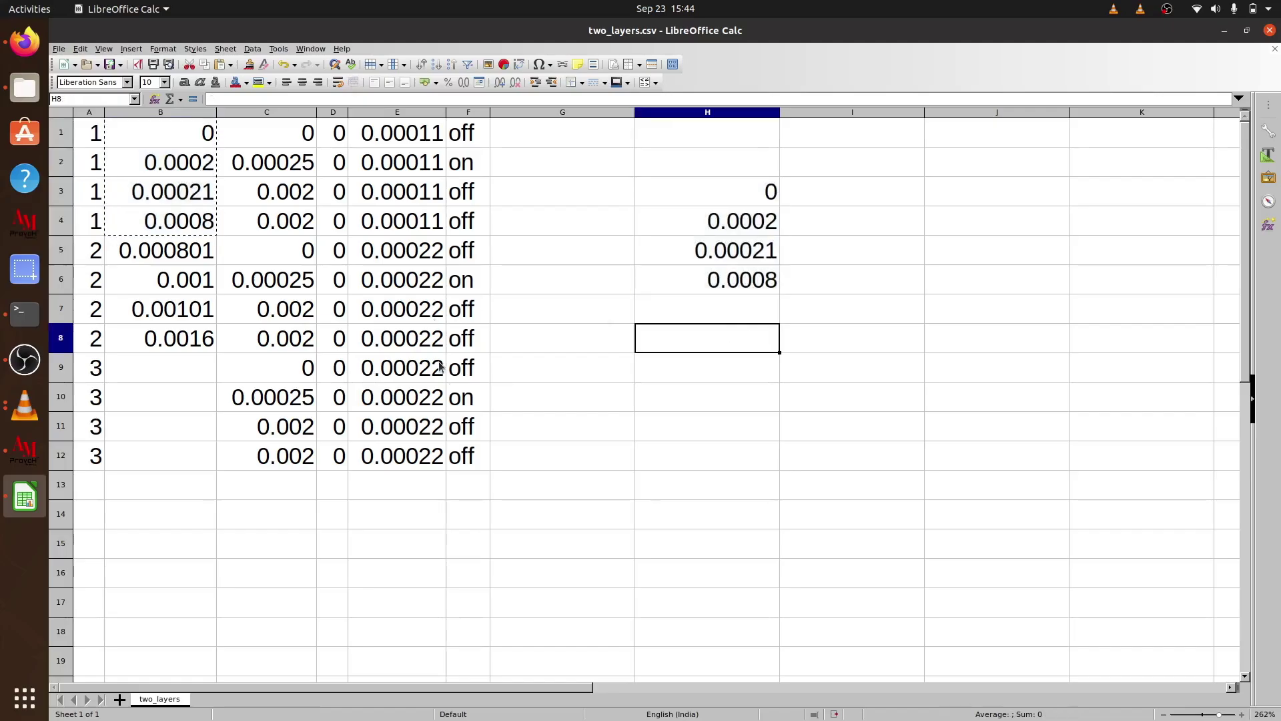
Enter the formula =H3+0.0016+0.000001 in cell I3 to offset the copied layer 1 value for the third layer.
{"action": "left_click", "coordinate": [177, 345]}
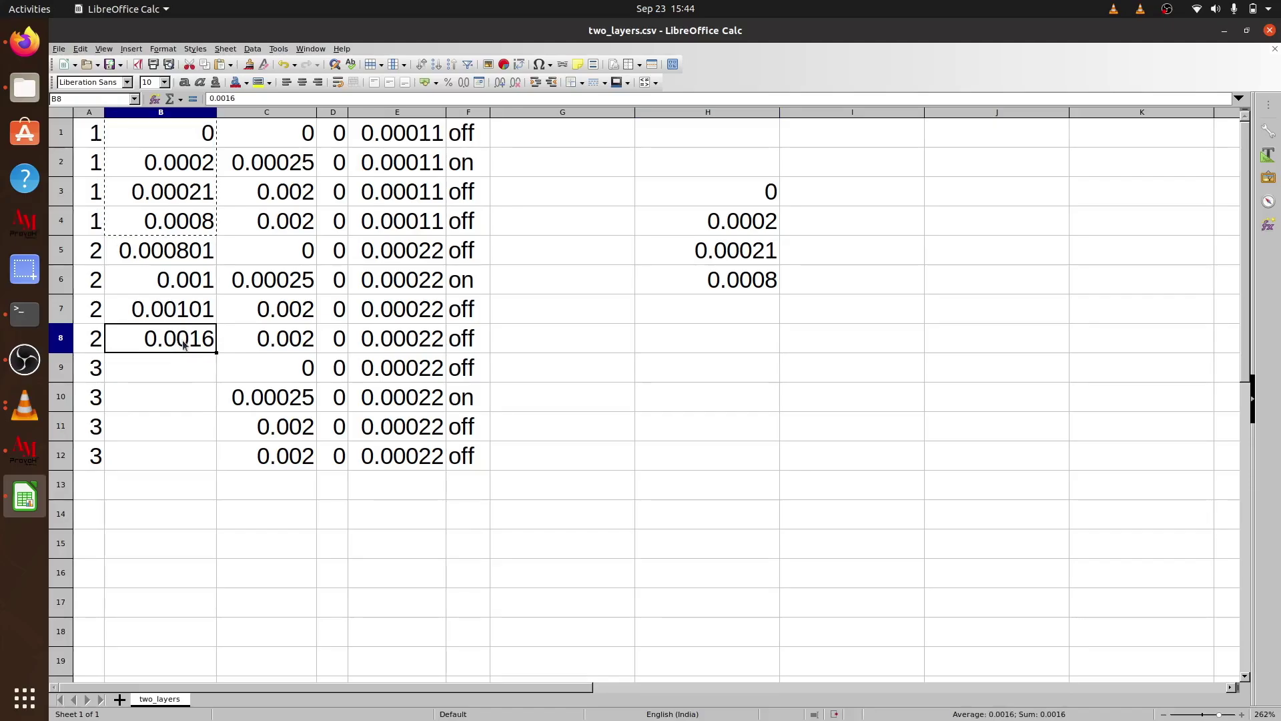
{"action": "double_click", "coordinate": [842, 197]}
{"action": "type", "text": "="}
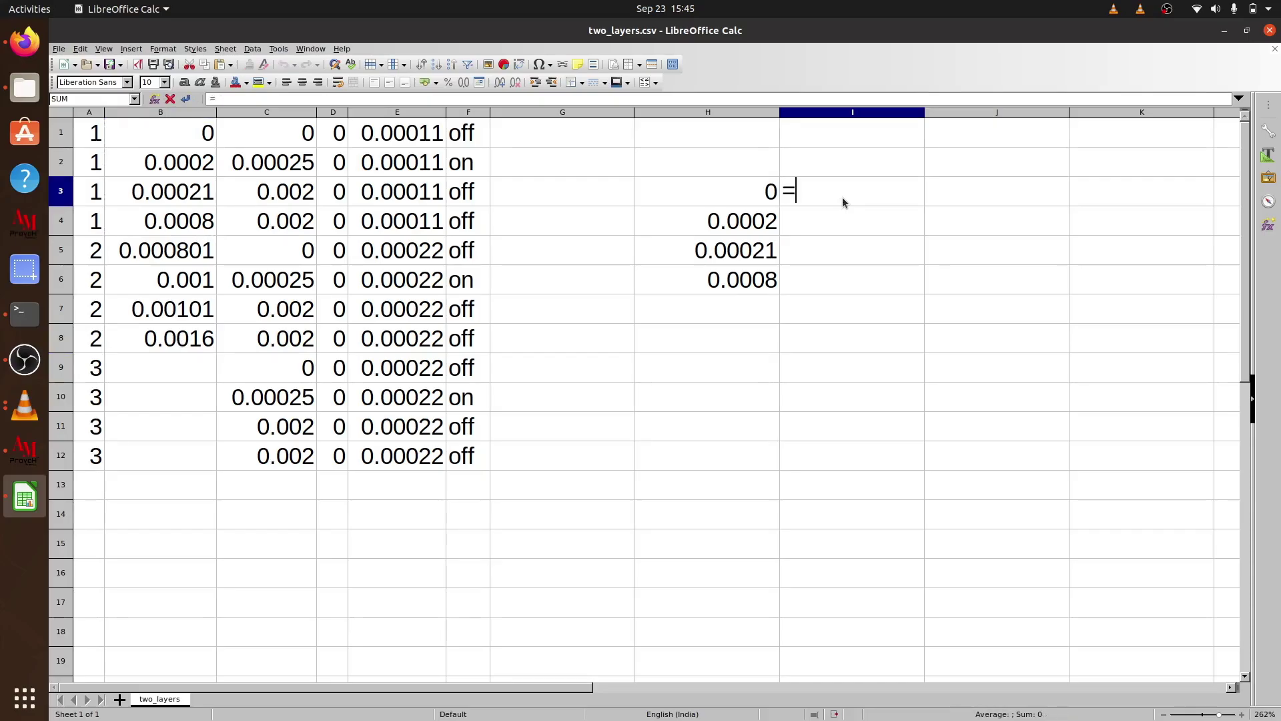
{"action": "left_click", "coordinate": [758, 199]}
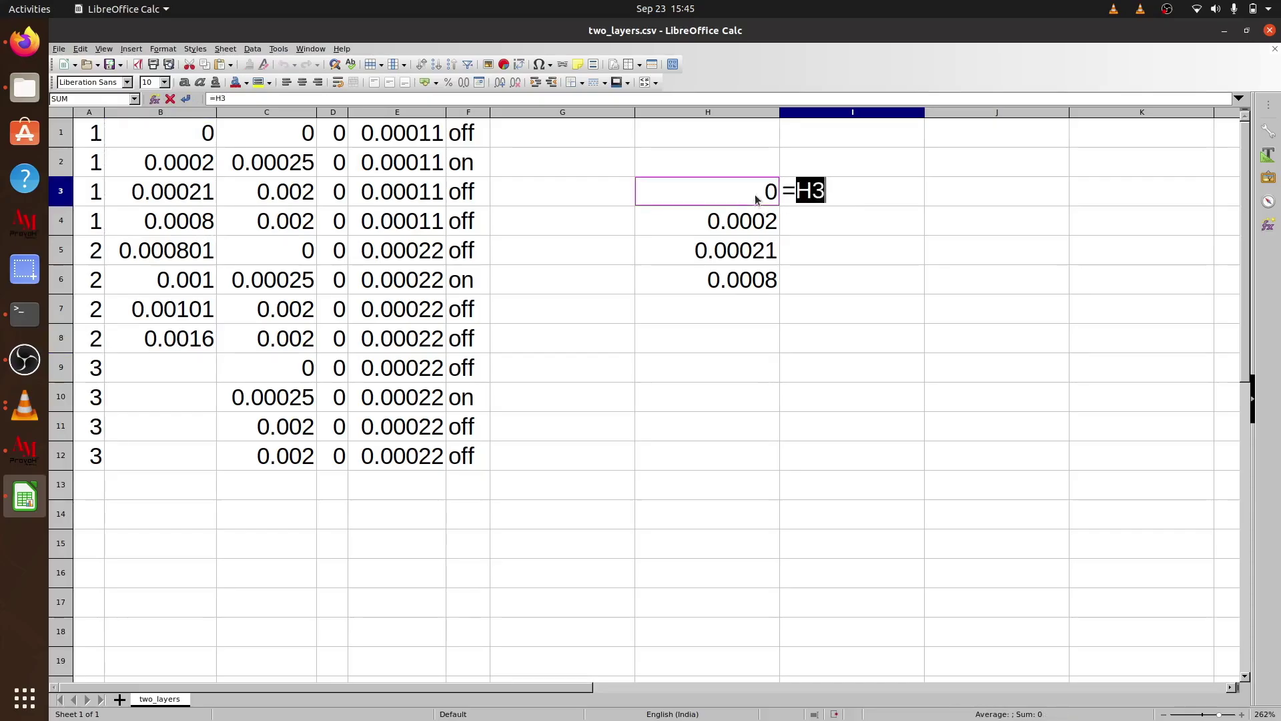
{"action": "left_click", "coordinate": [870, 191]}
{"action": "type", "text": "+"}
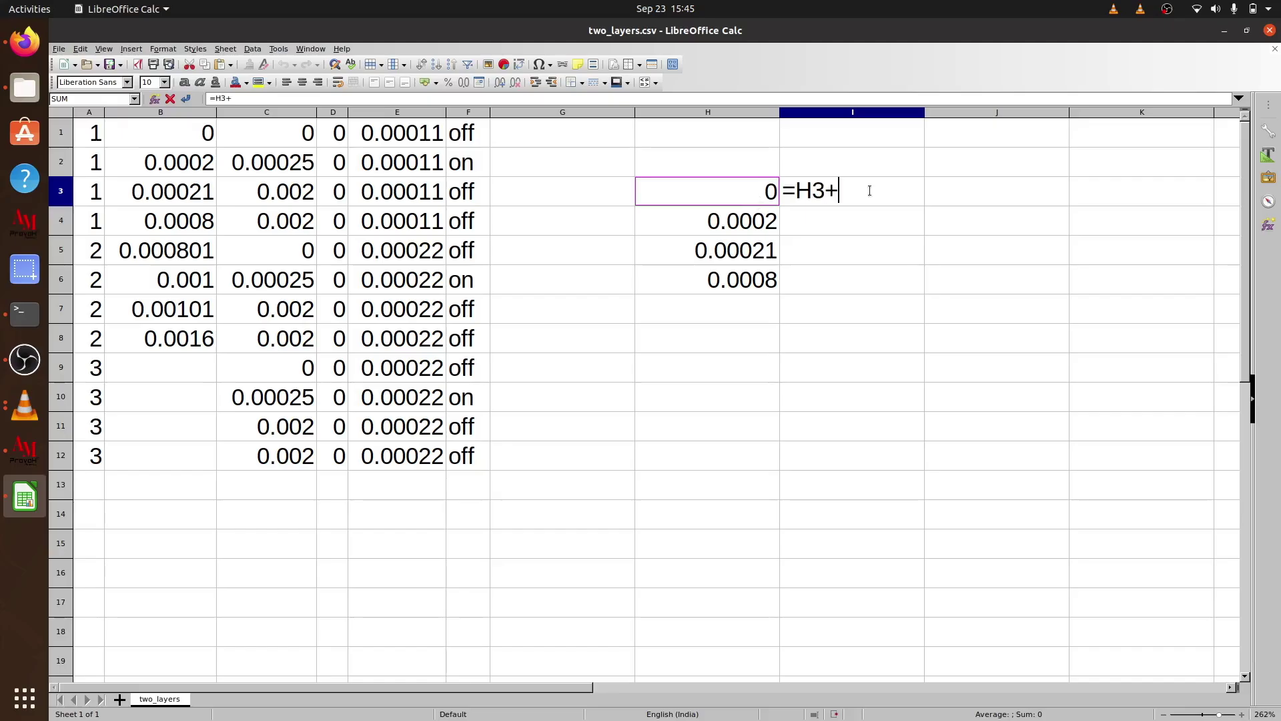
{"action": "type", "text": "0.0016"}
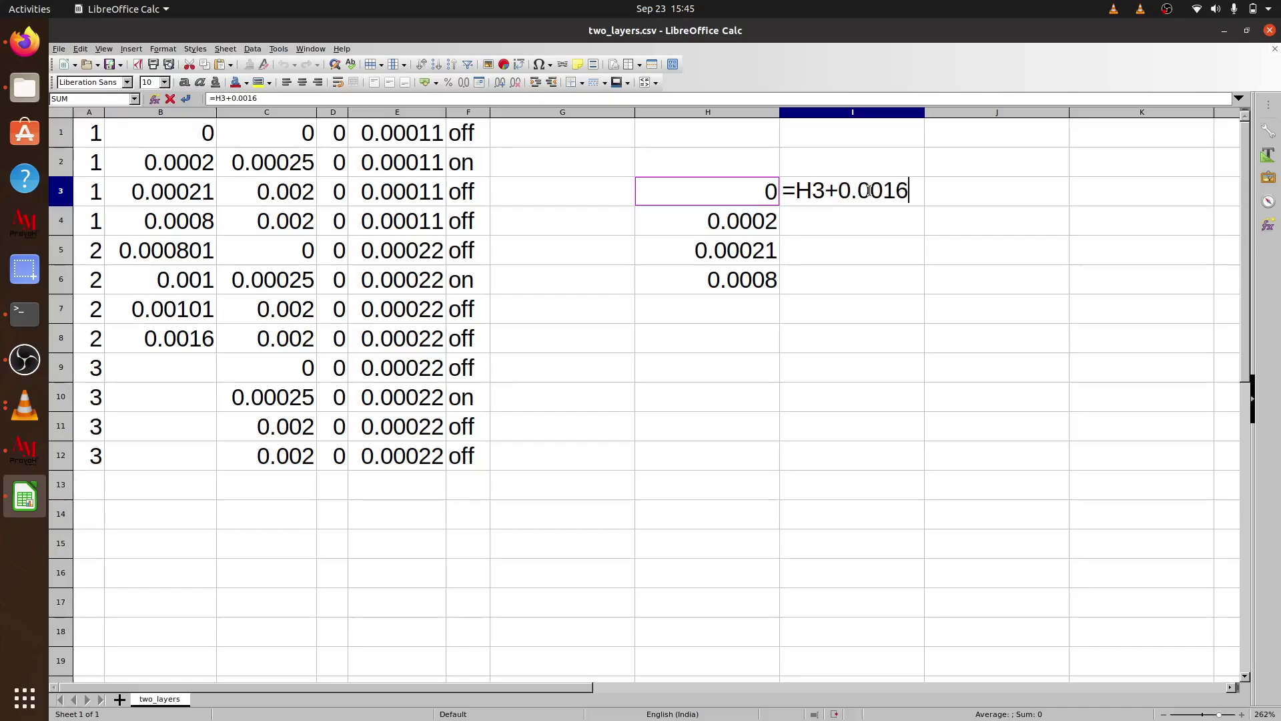
{"action": "type", "text": "+"}
{"action": "type", "text": "0.000001"}
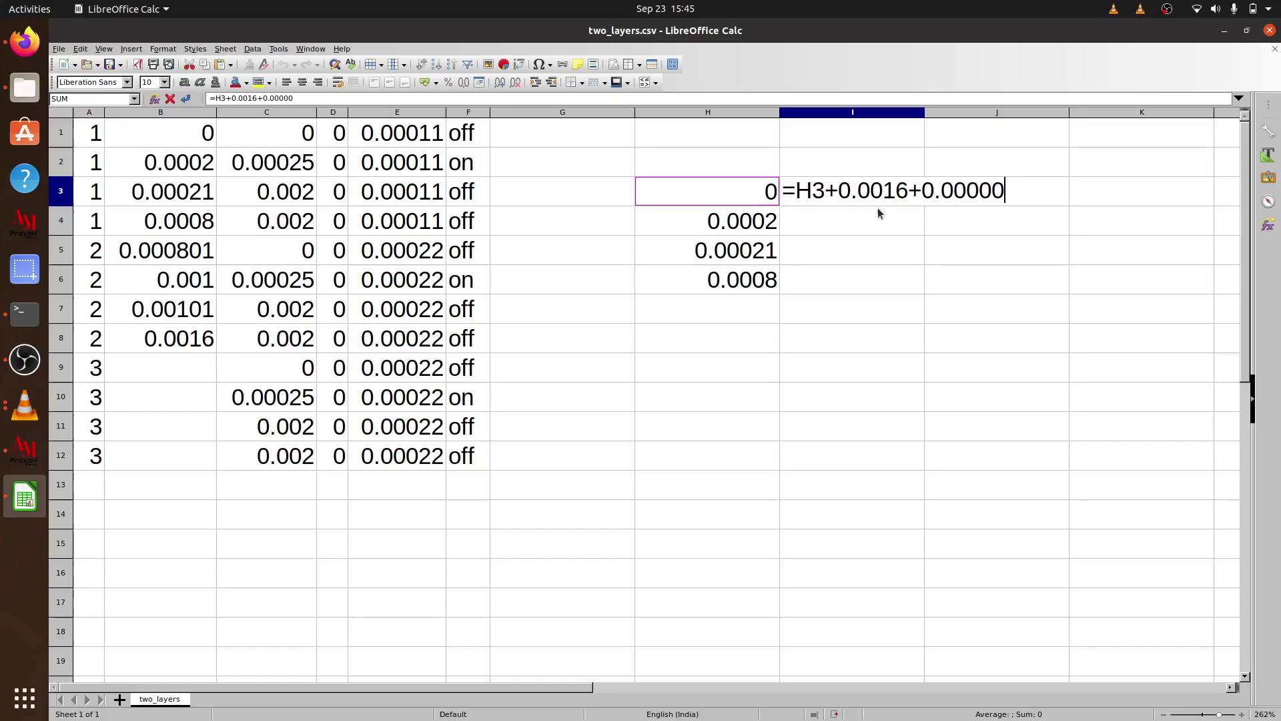
{"action": "key", "text": "Return"}
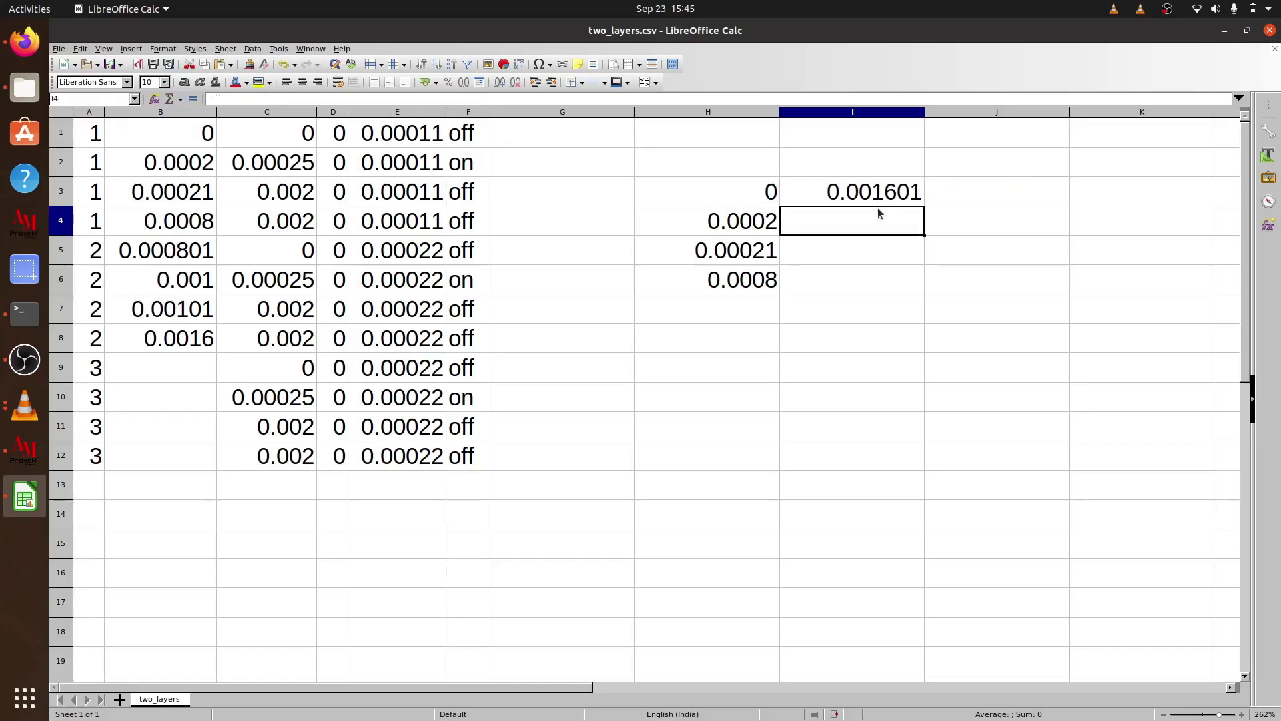
Fill the formula in I3 down through I6.
{"action": "left_click", "coordinate": [852, 192]}
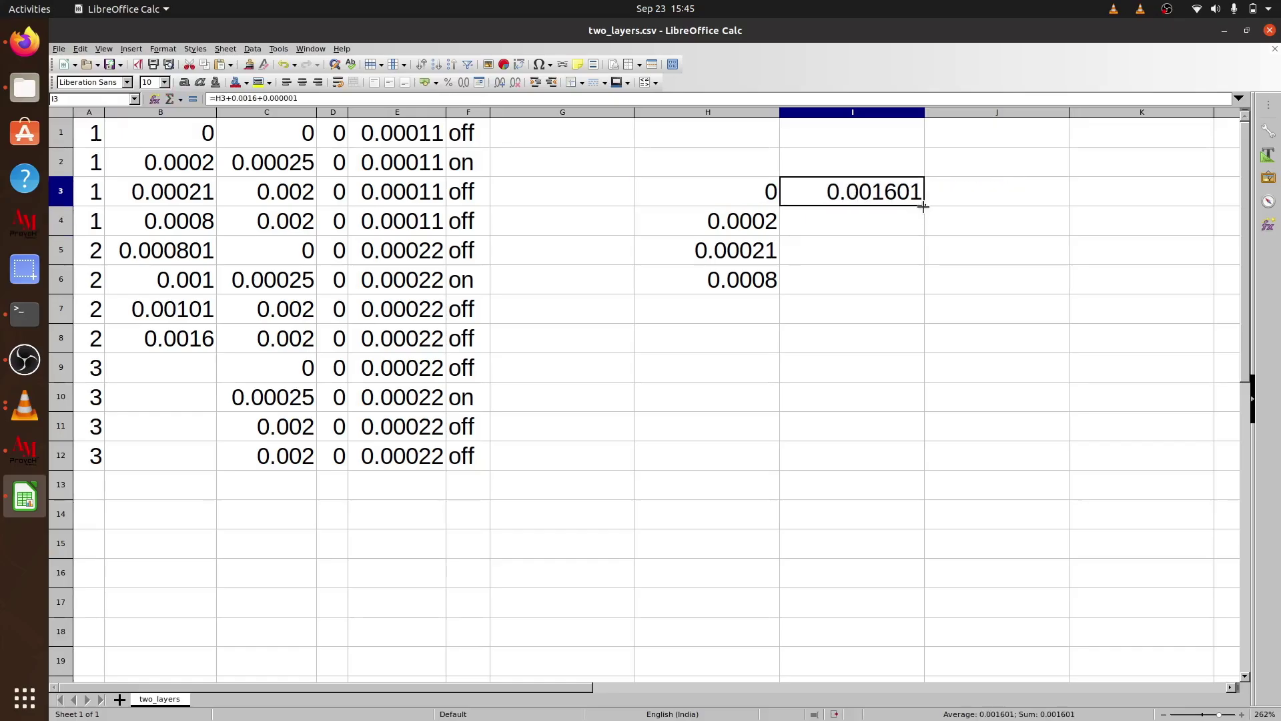
{"action": "left_click_drag", "start_coordinate": [923, 206], "coordinate": [919, 309]}
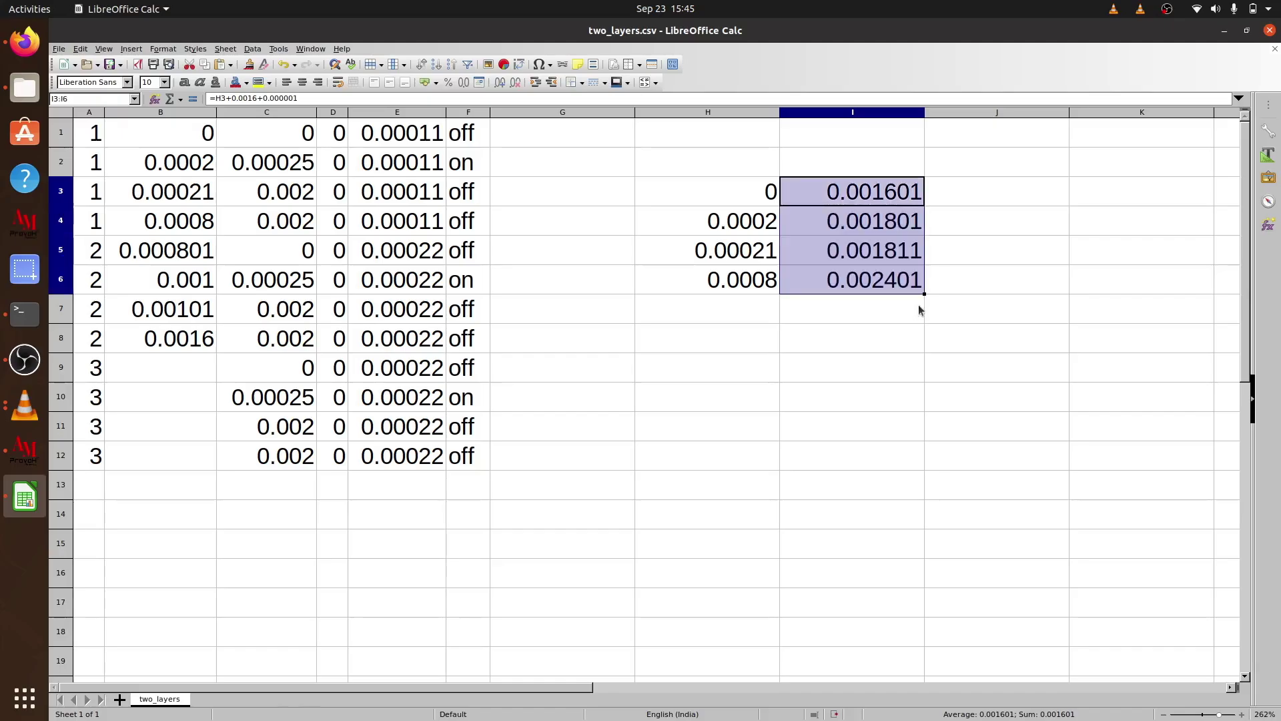
{"action": "left_click", "coordinate": [883, 347]}
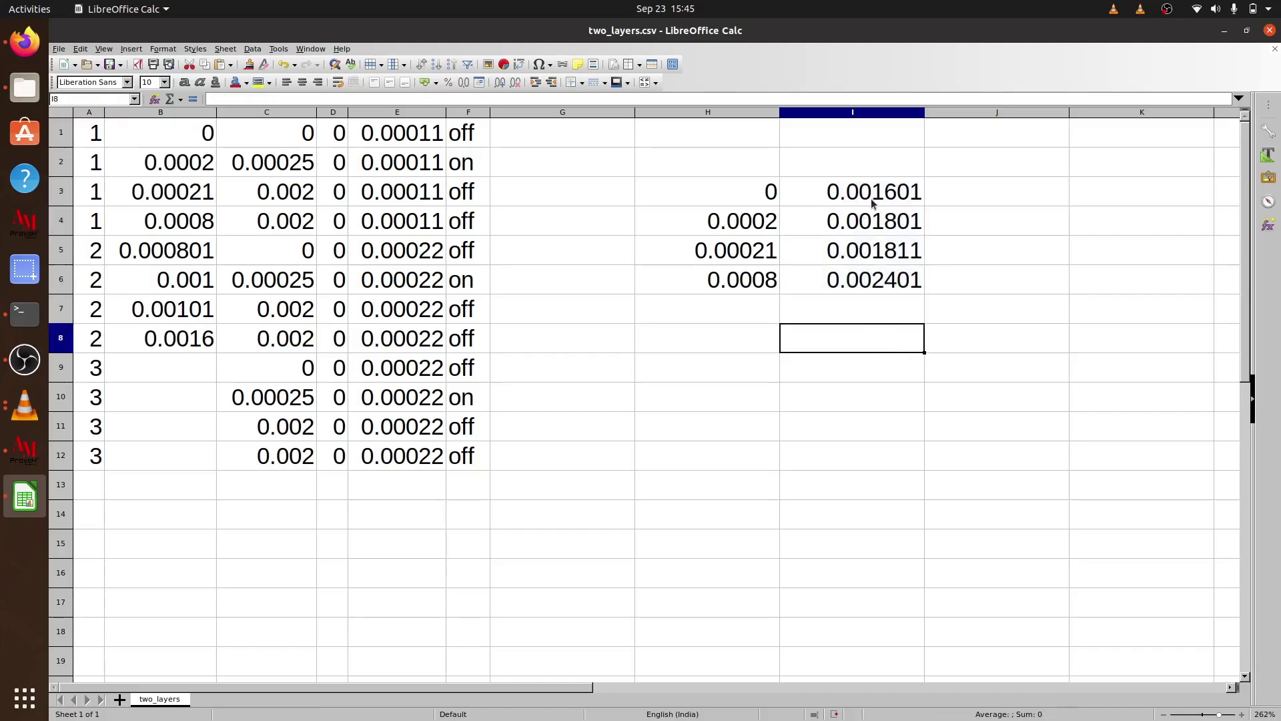
Copy the calculated results in I3:I6 and paste them as numbers only into the third layer's cells B9:B12.
{"action": "left_click_drag", "start_coordinate": [872, 203], "coordinate": [874, 291]}
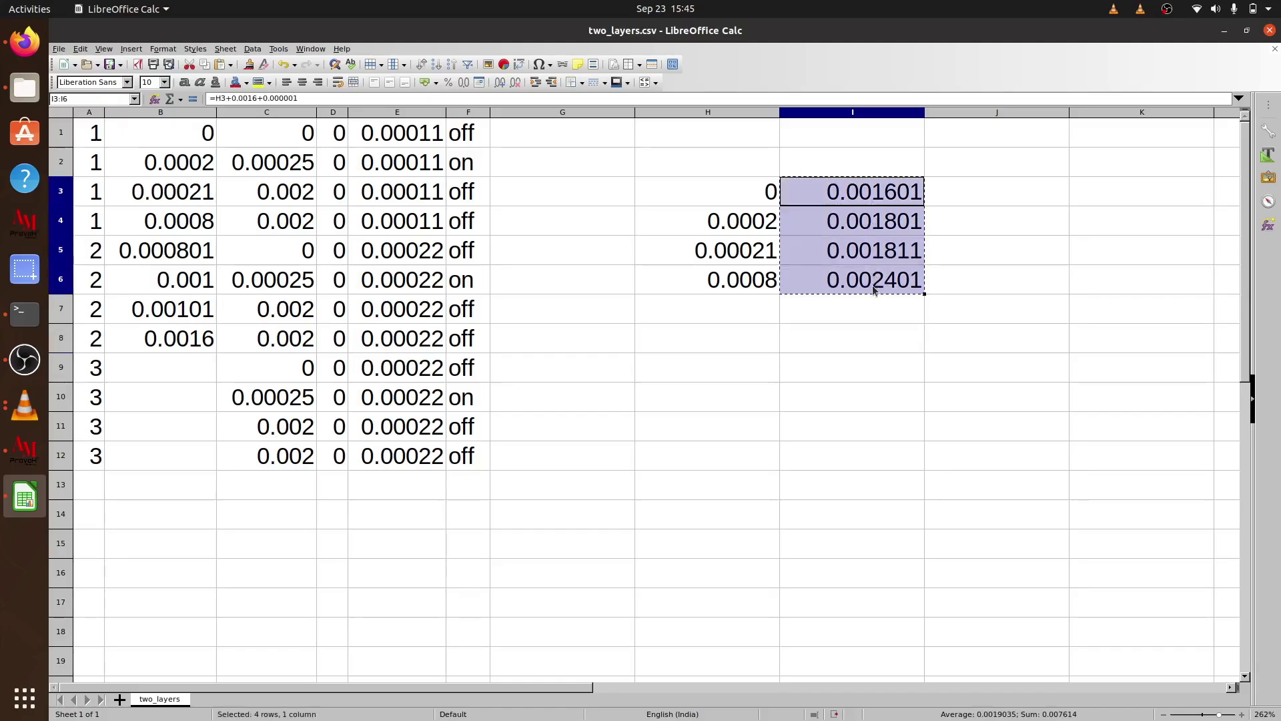
{"action": "left_click", "coordinate": [184, 360]}
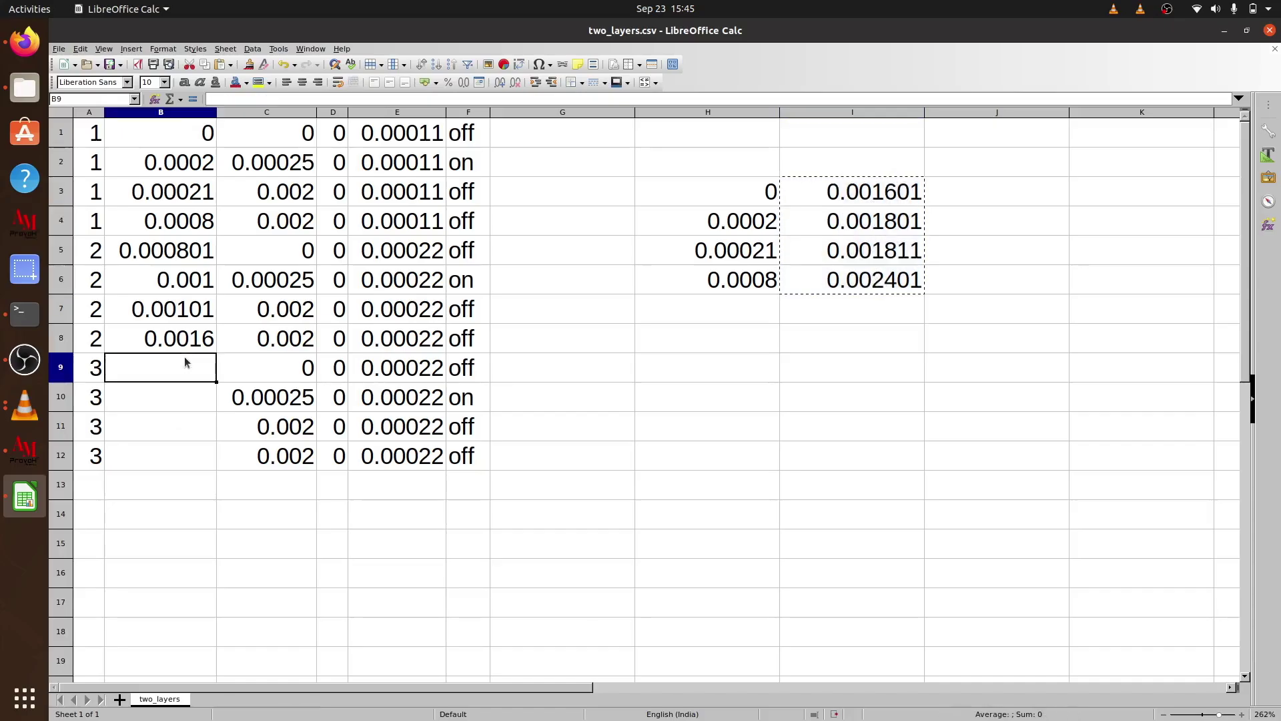
{"action": "right_click", "coordinate": [185, 362]}
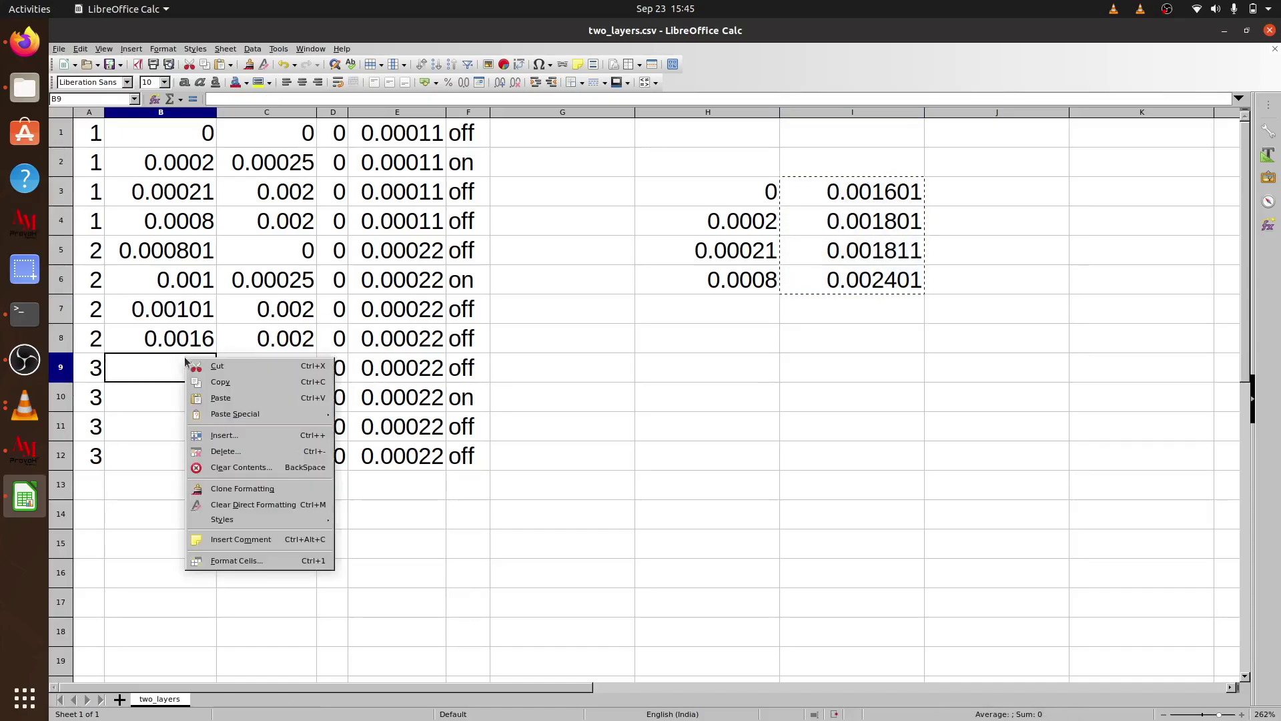
{"action": "mouse_move", "coordinate": [238, 414]}
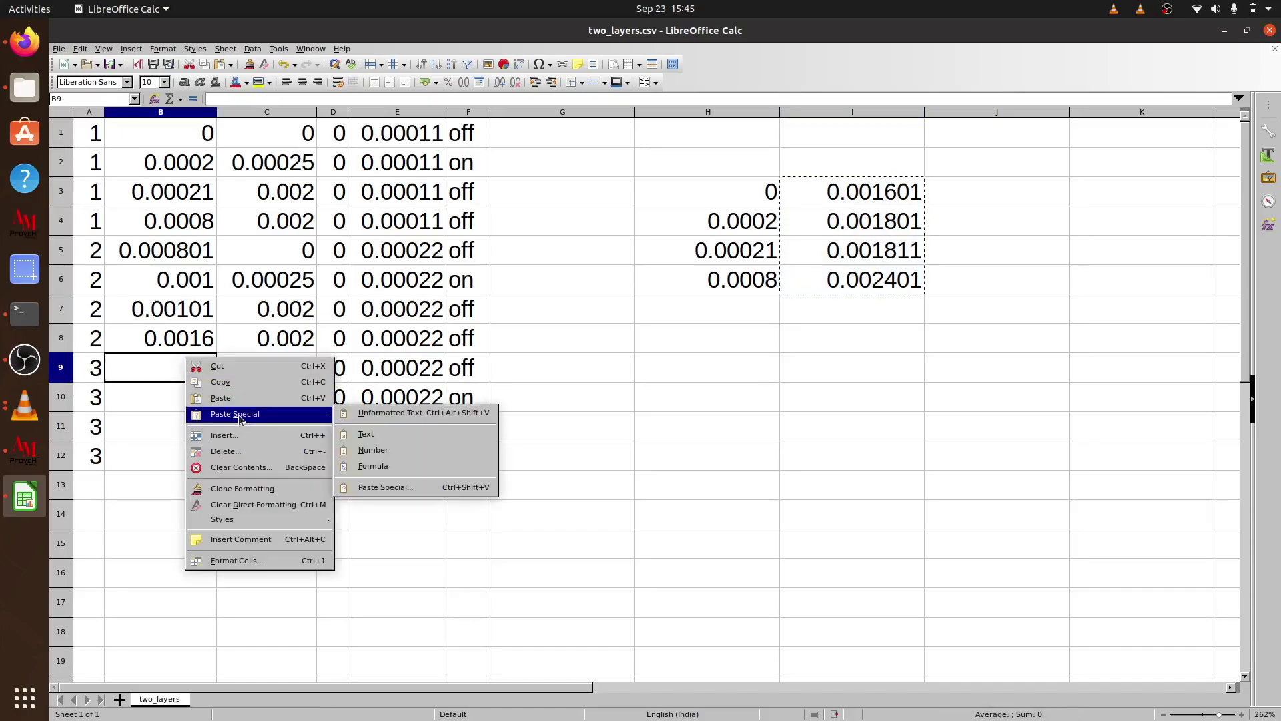
{"action": "left_click", "coordinate": [392, 451]}
{"action": "left_click", "coordinate": [574, 487]}
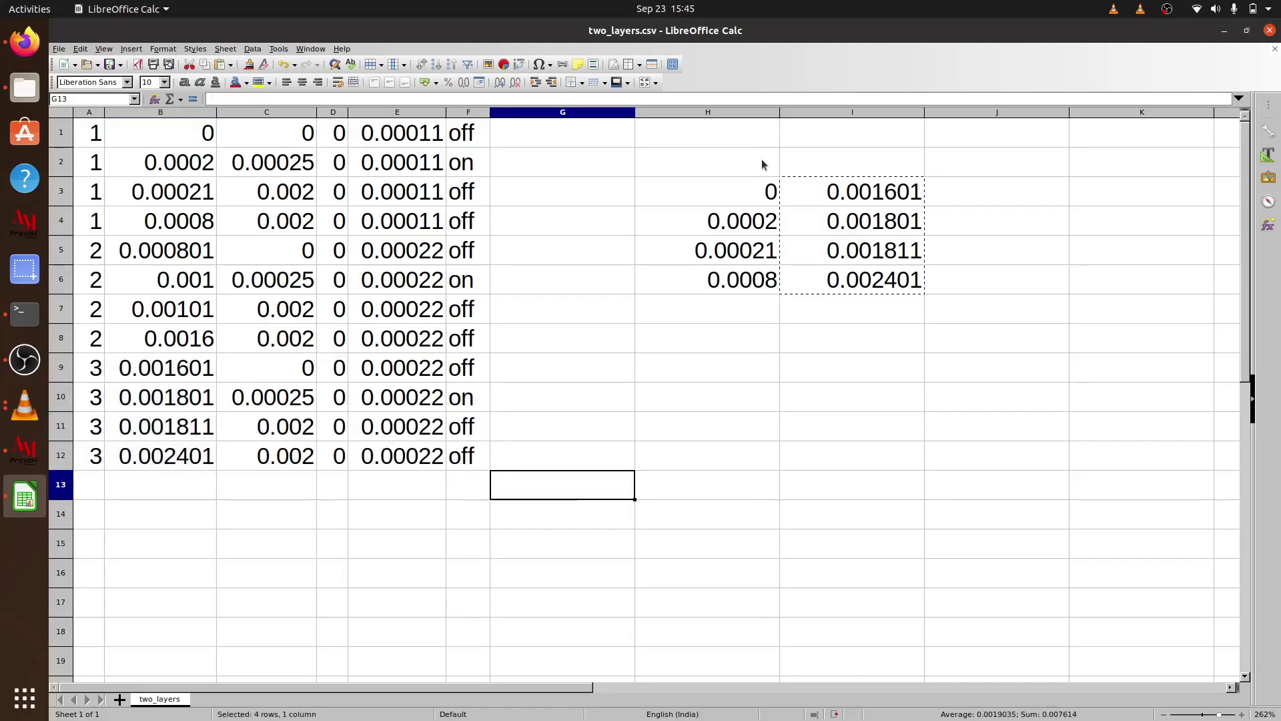
Clear the helper values and formulas from the range H2:I7.
{"action": "left_click_drag", "start_coordinate": [693, 166], "coordinate": [900, 315]}
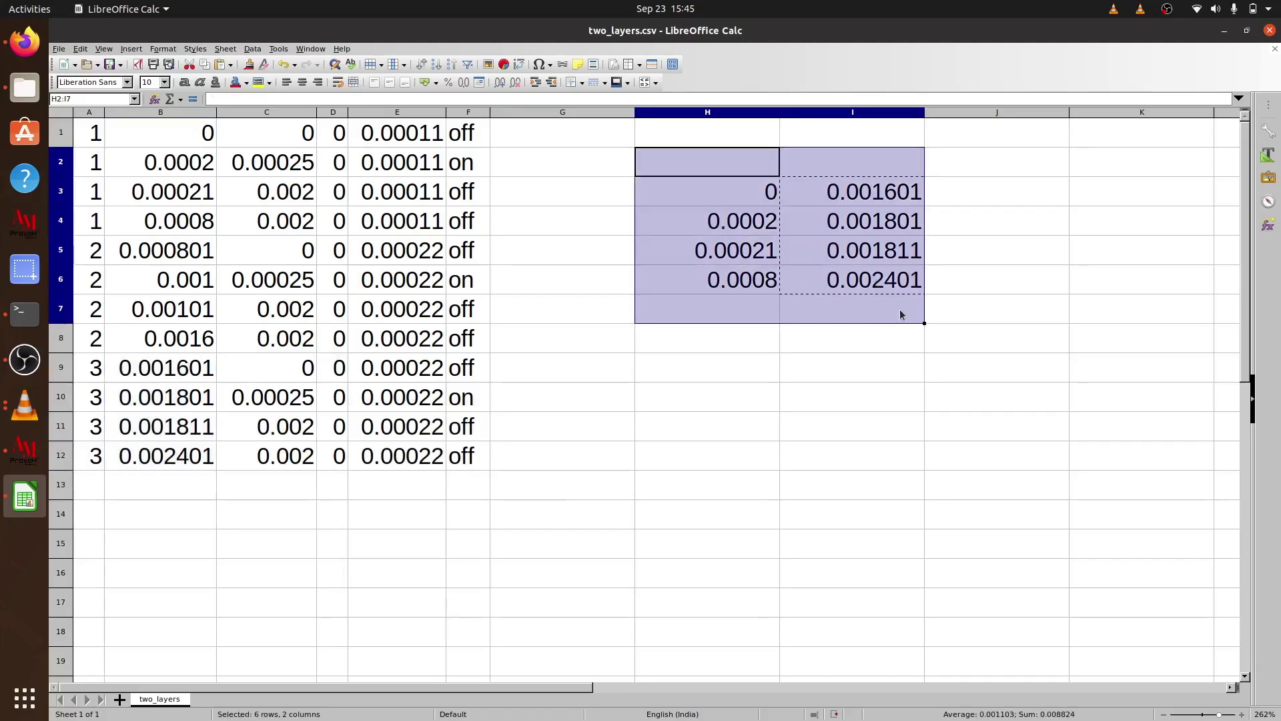
{"action": "key", "text": "Delete"}
{"action": "left_click", "coordinate": [845, 434]}
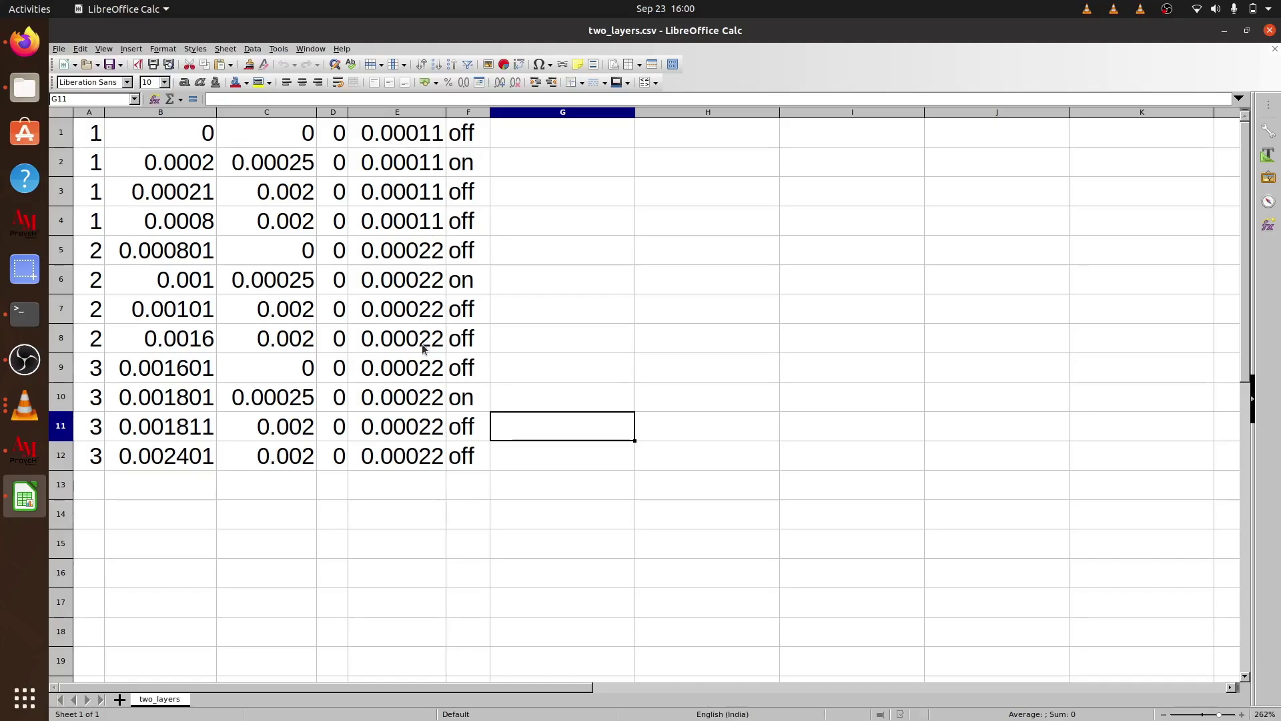
Set the value in cell E9, in the third layer's first row, to 0.00033.
{"action": "double_click", "coordinate": [437, 369]}
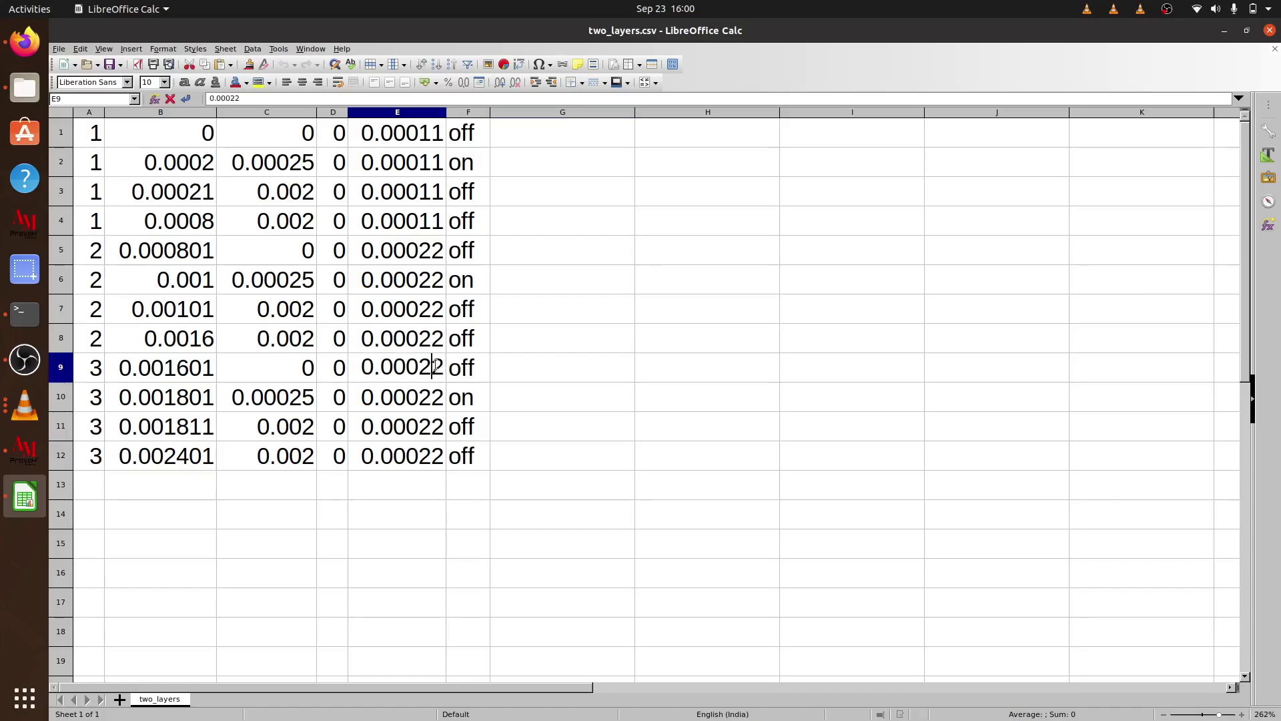
{"action": "key", "text": "BackSpace"}
{"action": "key", "text": "BackSpace"}
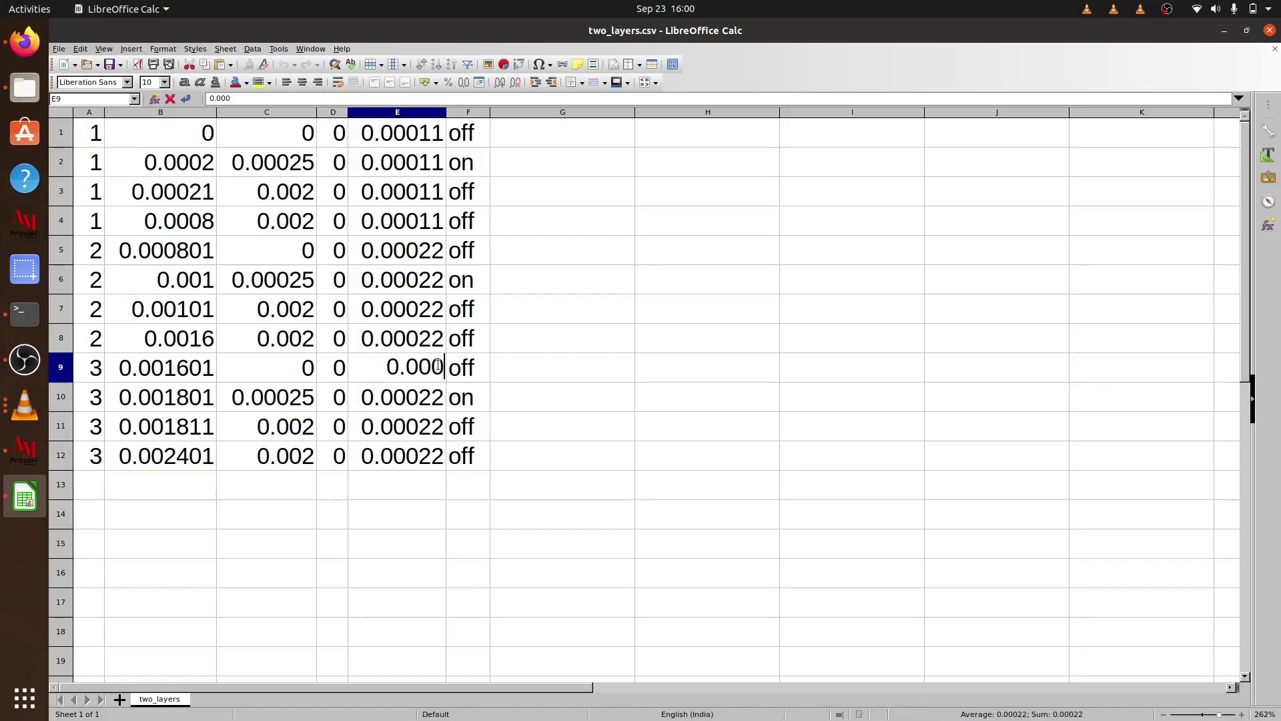
{"action": "type", "text": "33"}
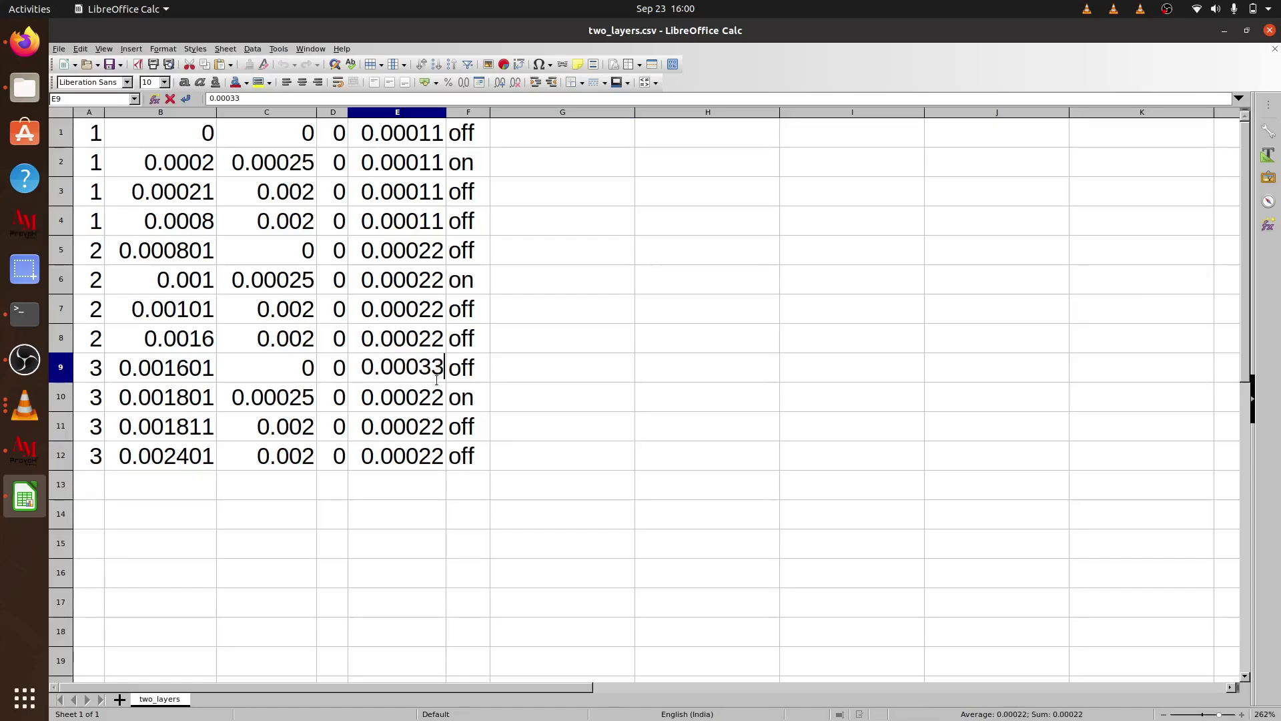
{"action": "key", "text": "Return"}
Copy the E9 value into E10:E12, overwriting the existing data in the third layer's remaining rows.
{"action": "left_click", "coordinate": [410, 369]}
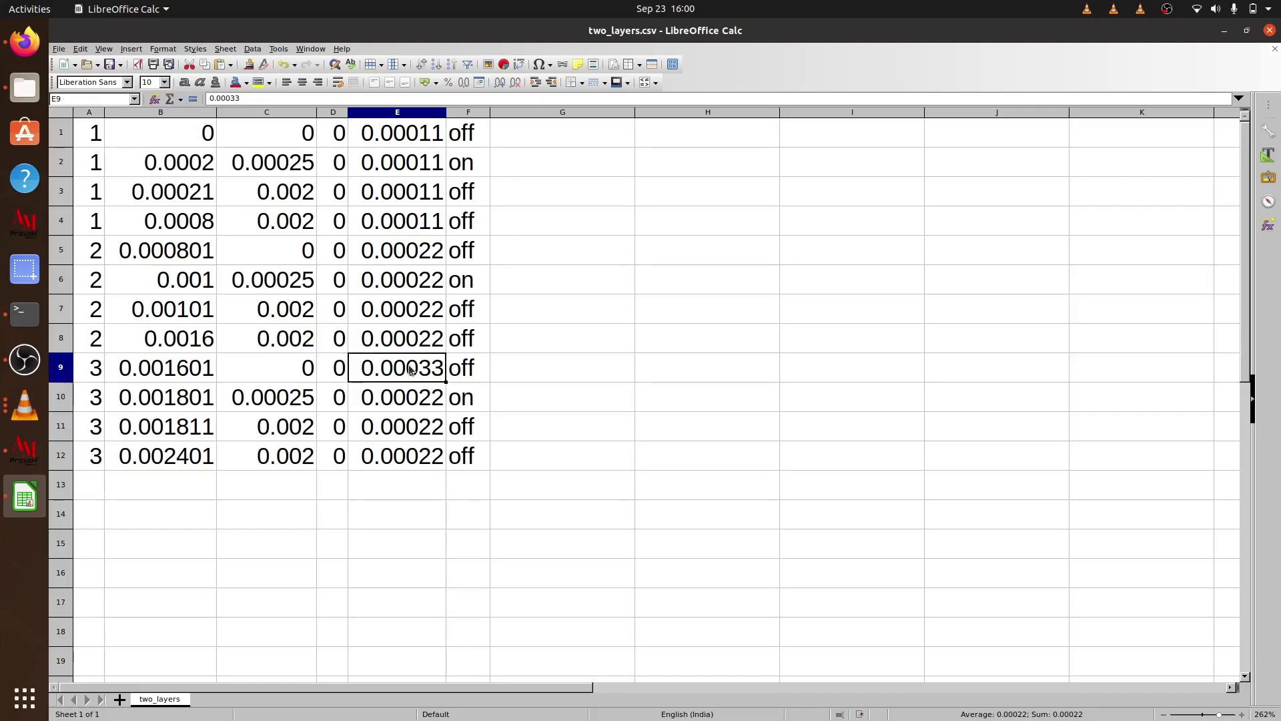
{"action": "left_click_drag", "start_coordinate": [410, 369], "coordinate": [411, 370]}
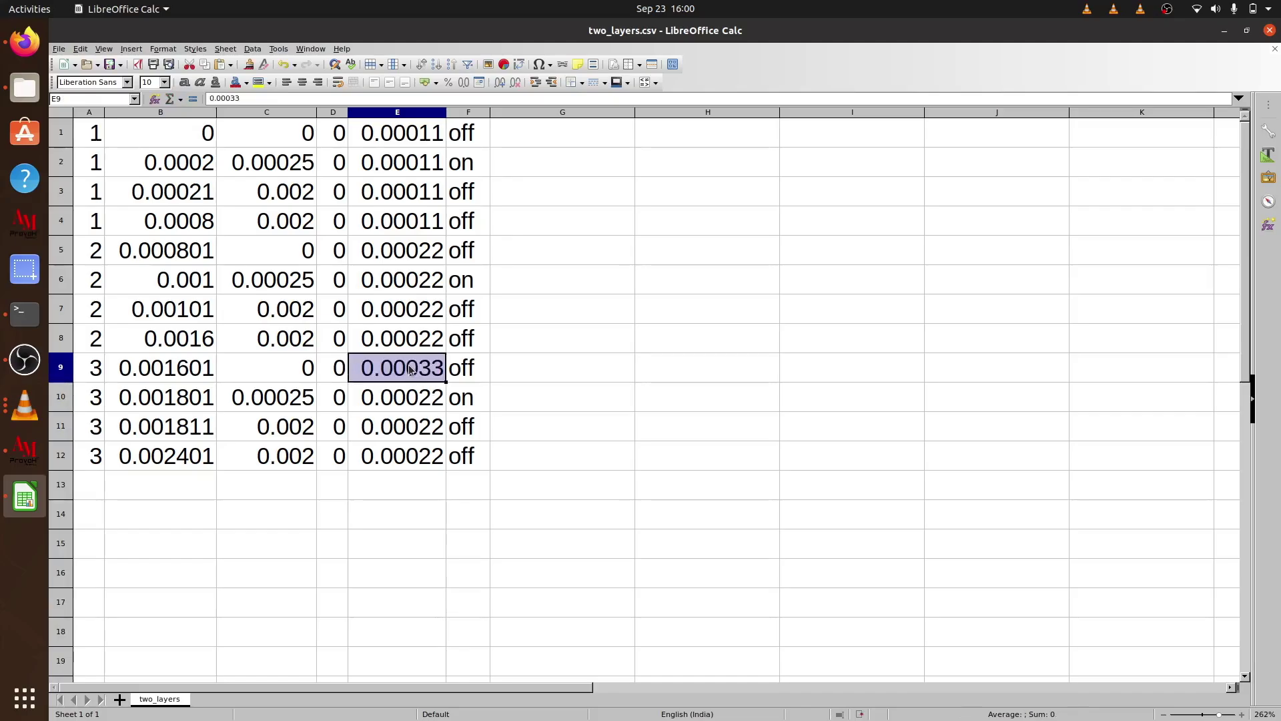
{"action": "left_click", "coordinate": [412, 398]}
{"action": "key", "text": "ctrl+v"}
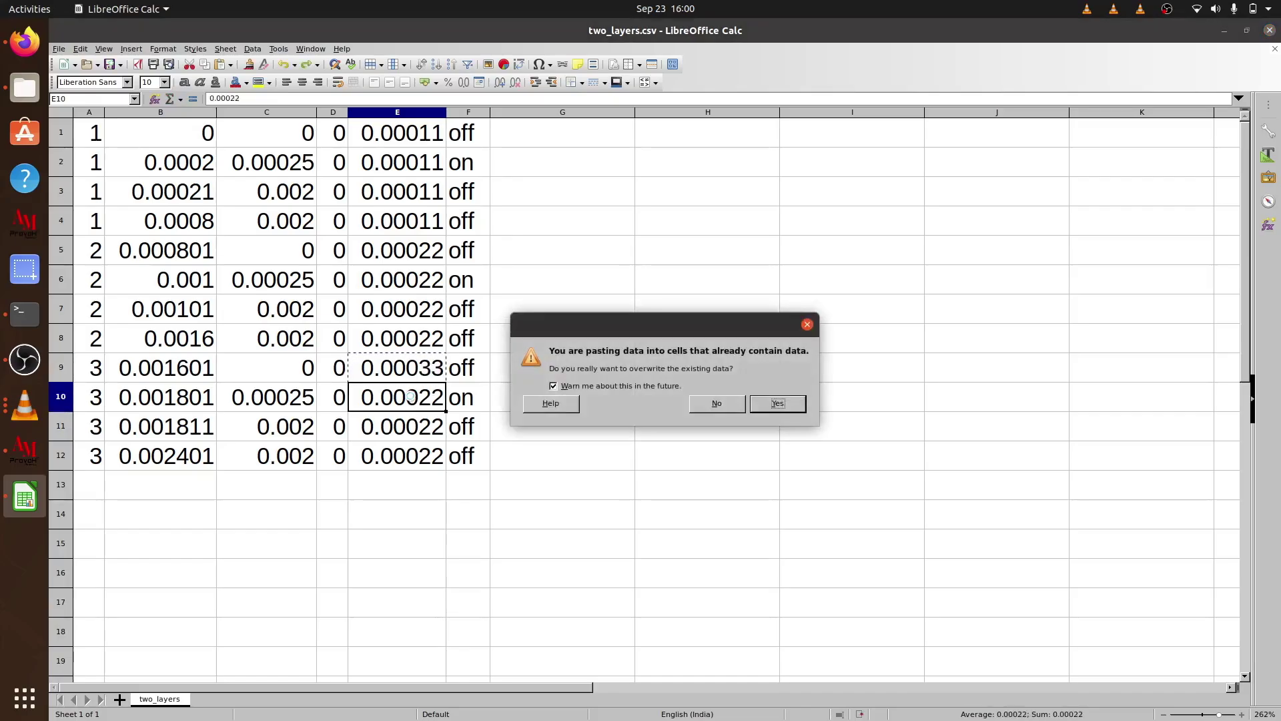
{"action": "left_click", "coordinate": [777, 403]}
{"action": "left_click_drag", "start_coordinate": [424, 372], "coordinate": [444, 459]}
{"action": "left_click", "coordinate": [592, 452]}
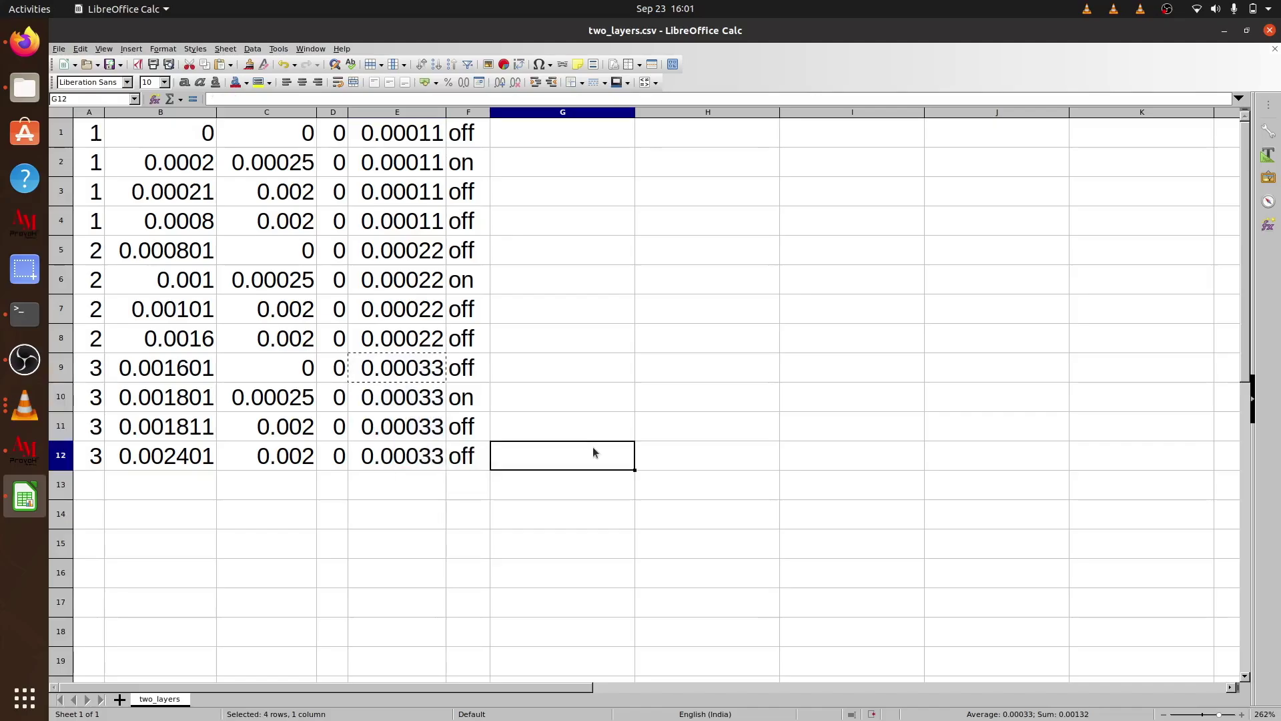
Save two_layers.csv, keeping the Text CSV format.
{"action": "key", "text": "ctrl+s"}
{"action": "left_click", "coordinate": [732, 416]}
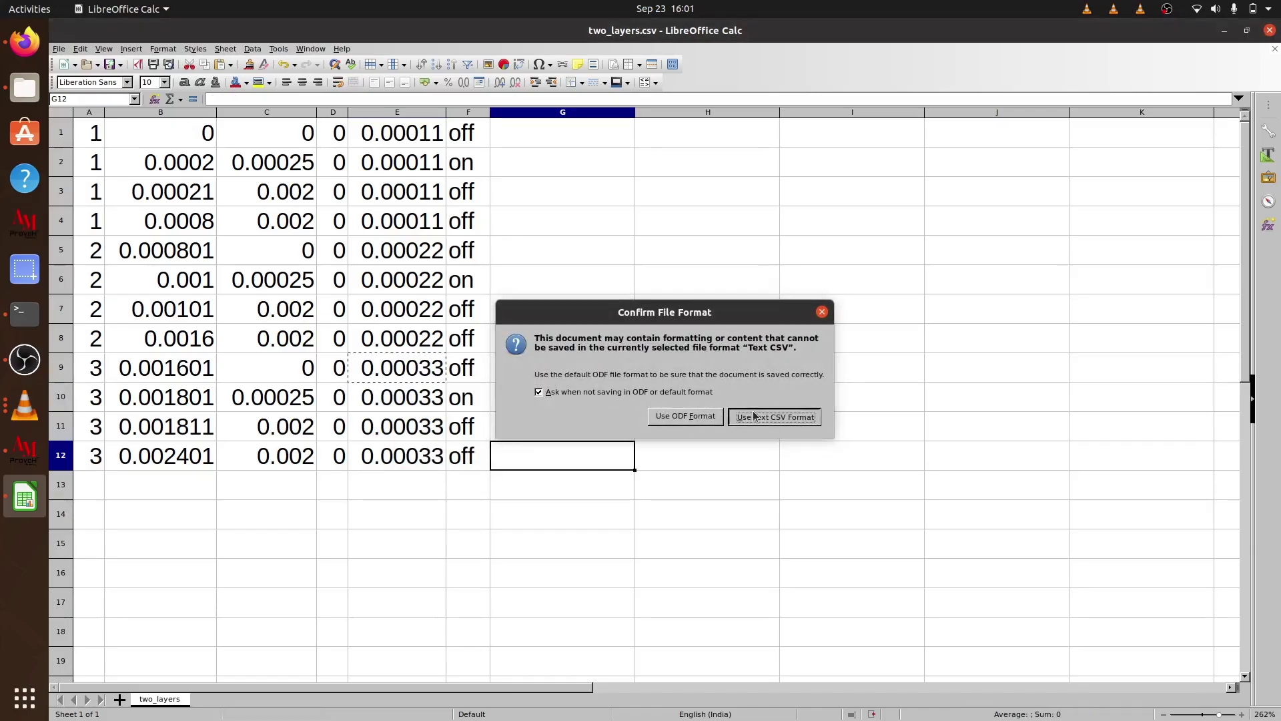
{"action": "left_click", "coordinate": [716, 402]}
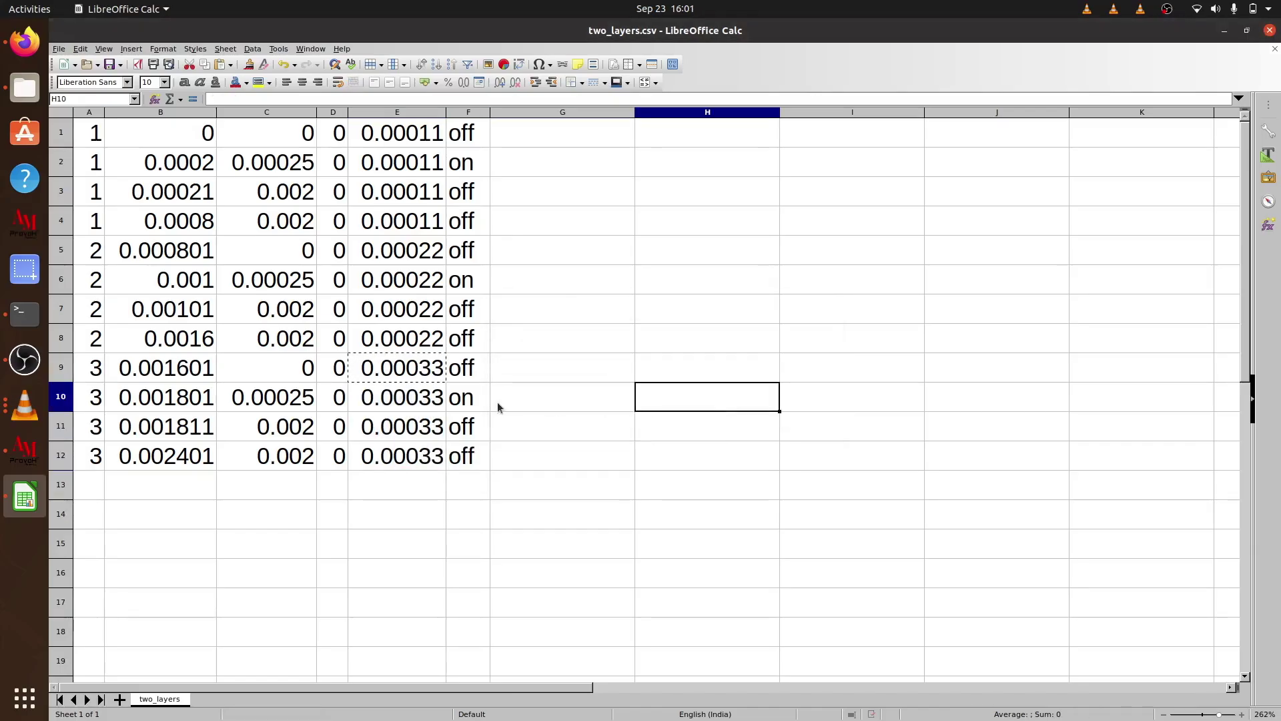
{"action": "left_click", "coordinate": [416, 341]}
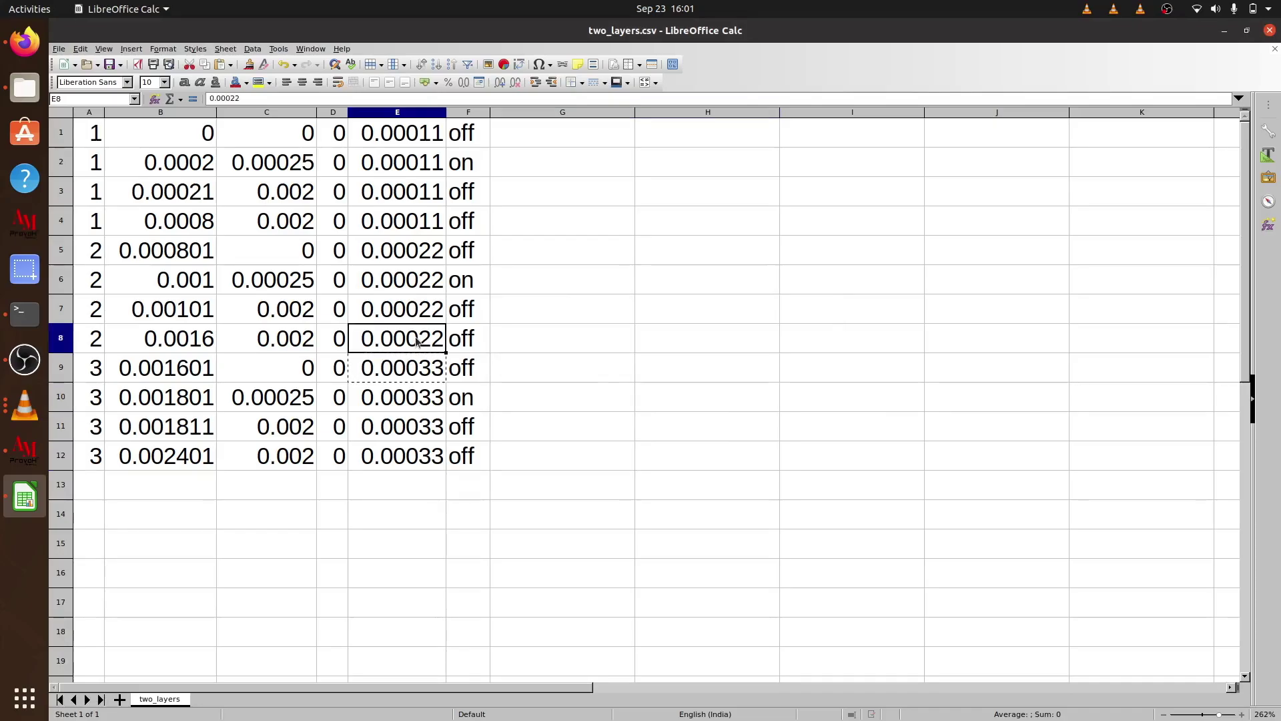
{"action": "left_click", "coordinate": [422, 372]}
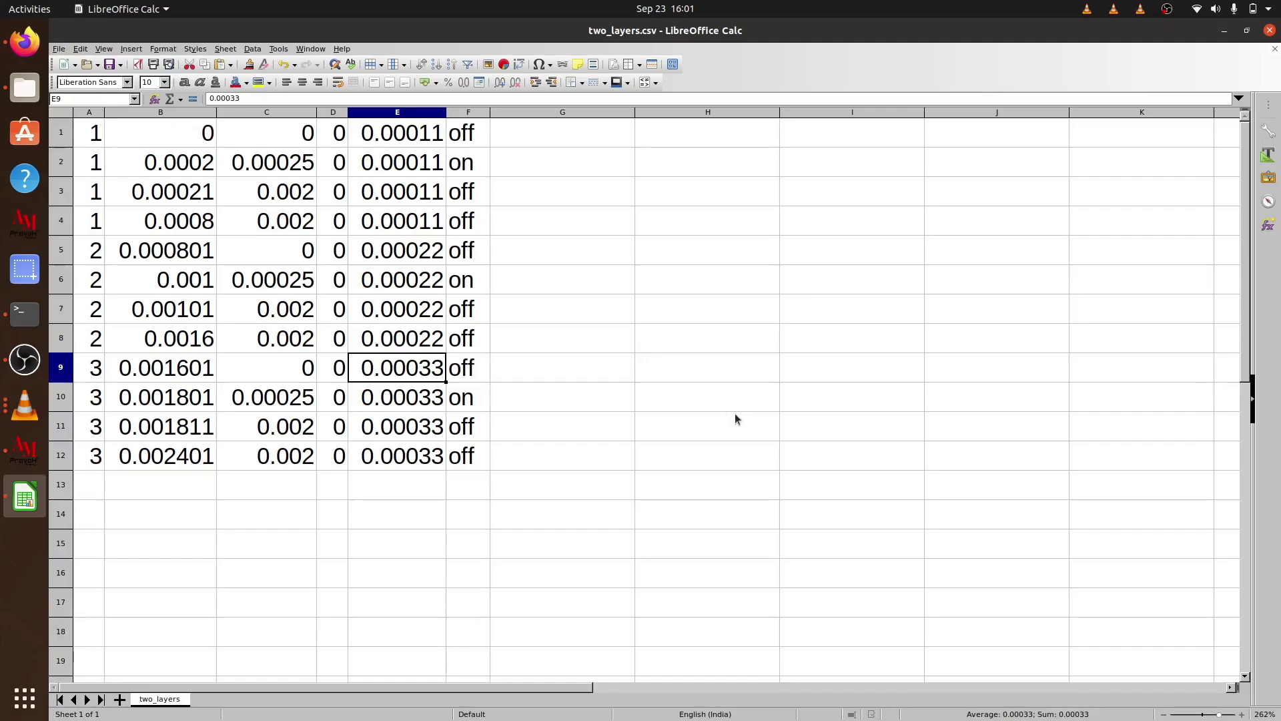
Minimize the spreadsheet, switch to AM PravaH, and load two_layers.csv from the datasets folder as the laser scanning pattern.
{"action": "left_click", "coordinate": [1227, 31]}
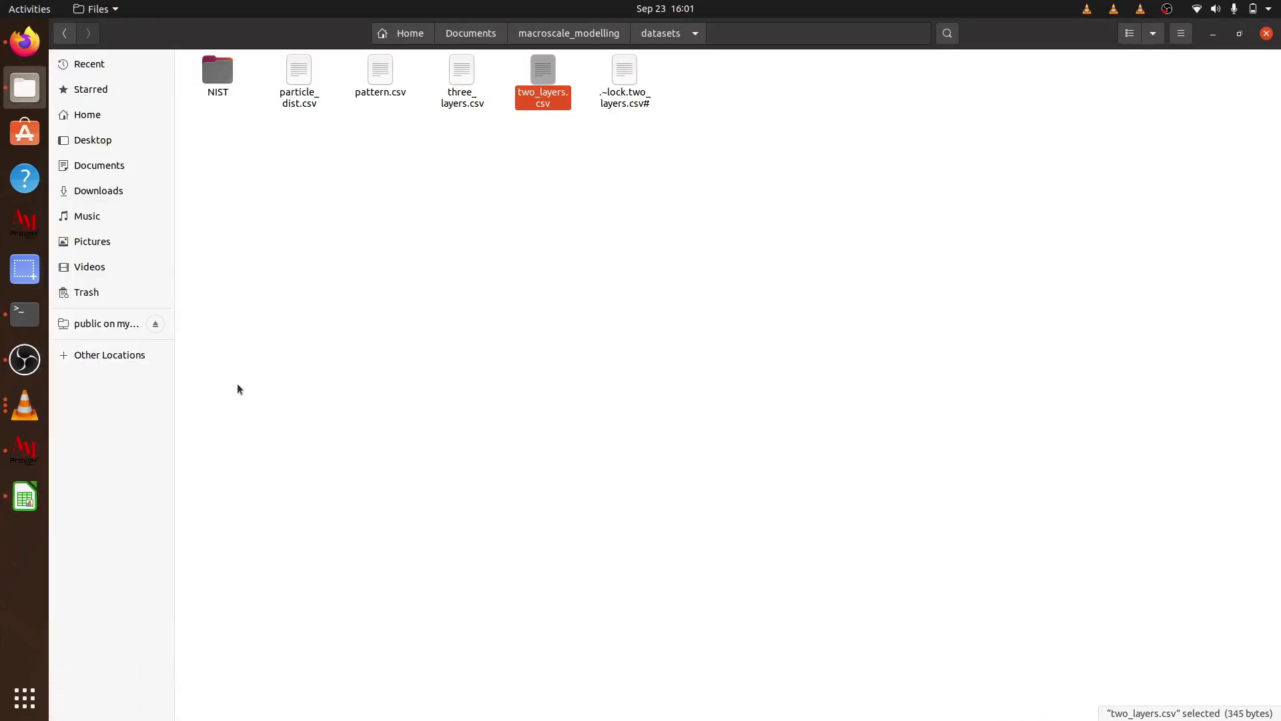
{"action": "left_click", "coordinate": [46, 453]}
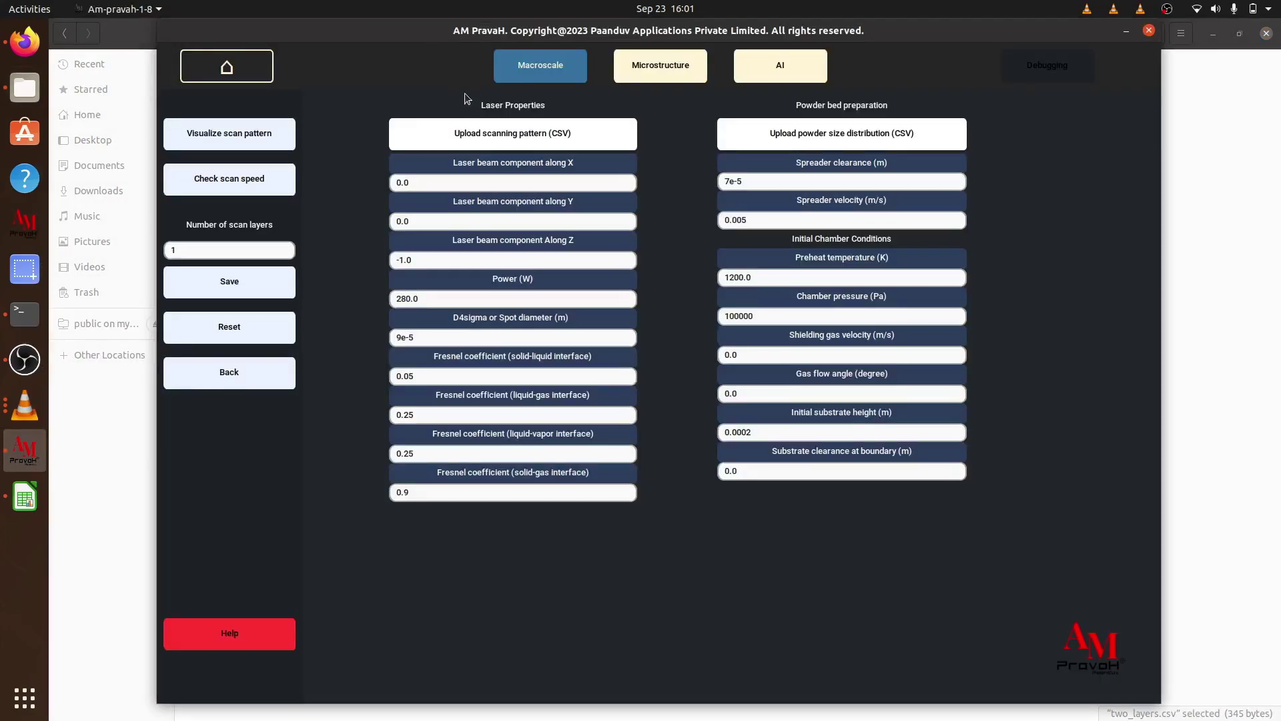
{"action": "left_click", "coordinate": [495, 130]}
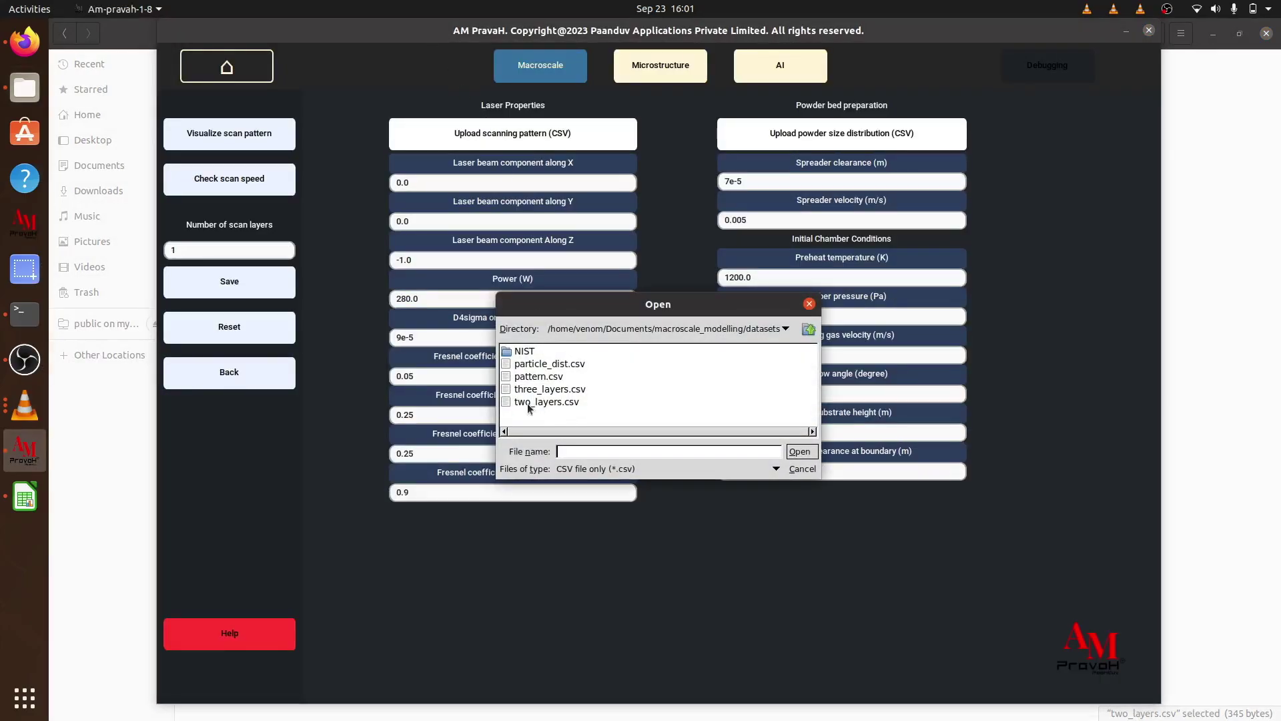
{"action": "left_click", "coordinate": [538, 403]}
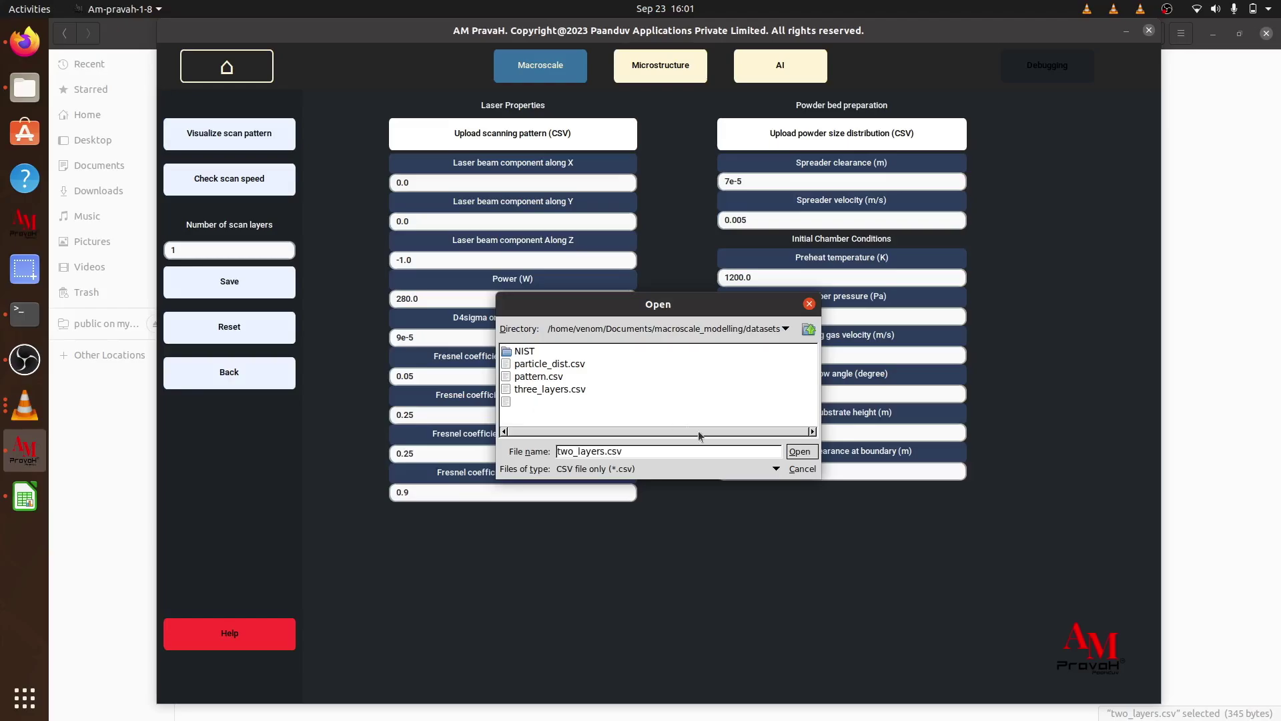
{"action": "left_click", "coordinate": [800, 452]}
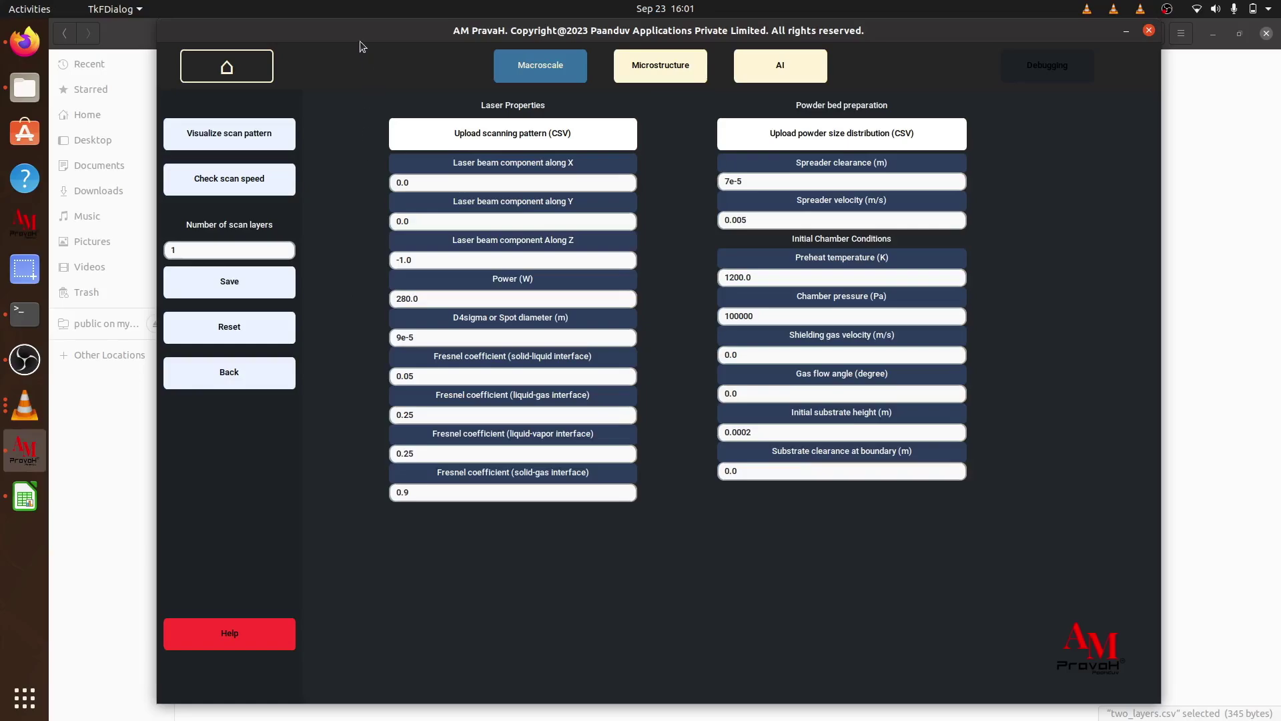
Visualize the scan pattern using 2 intermediate points.
{"action": "left_click", "coordinate": [259, 142]}
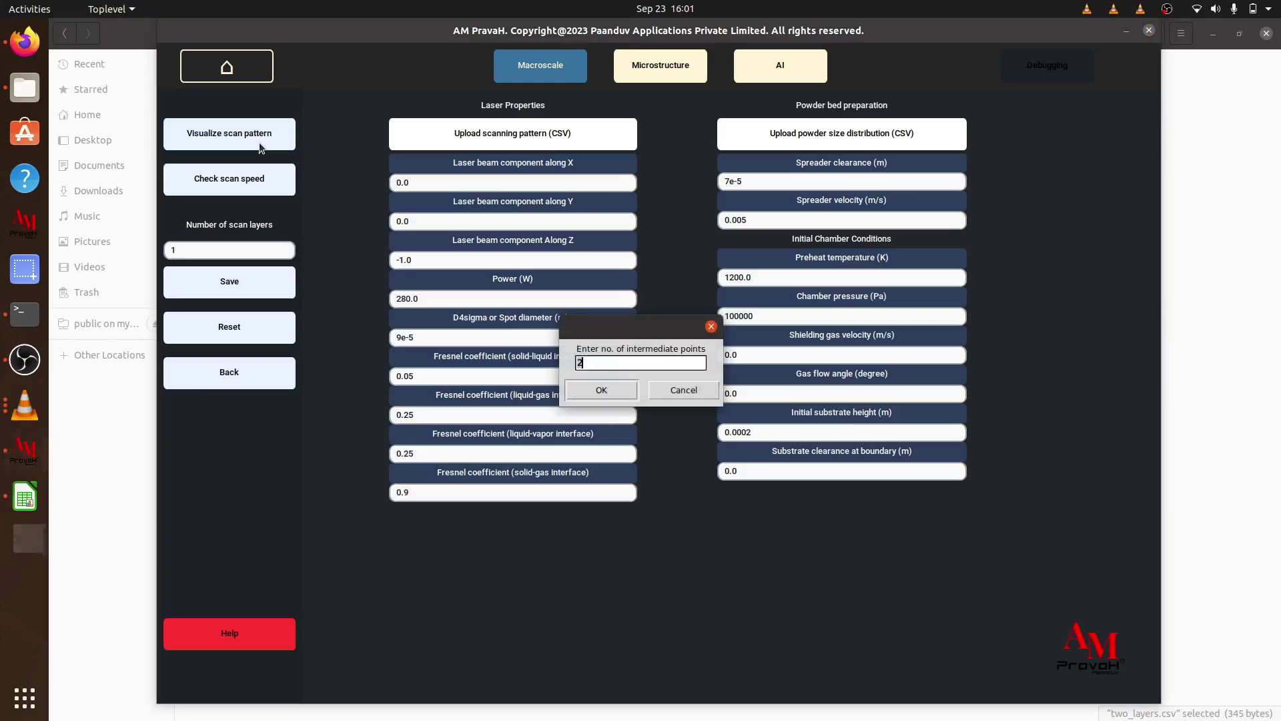
{"action": "left_click", "coordinate": [603, 391]}
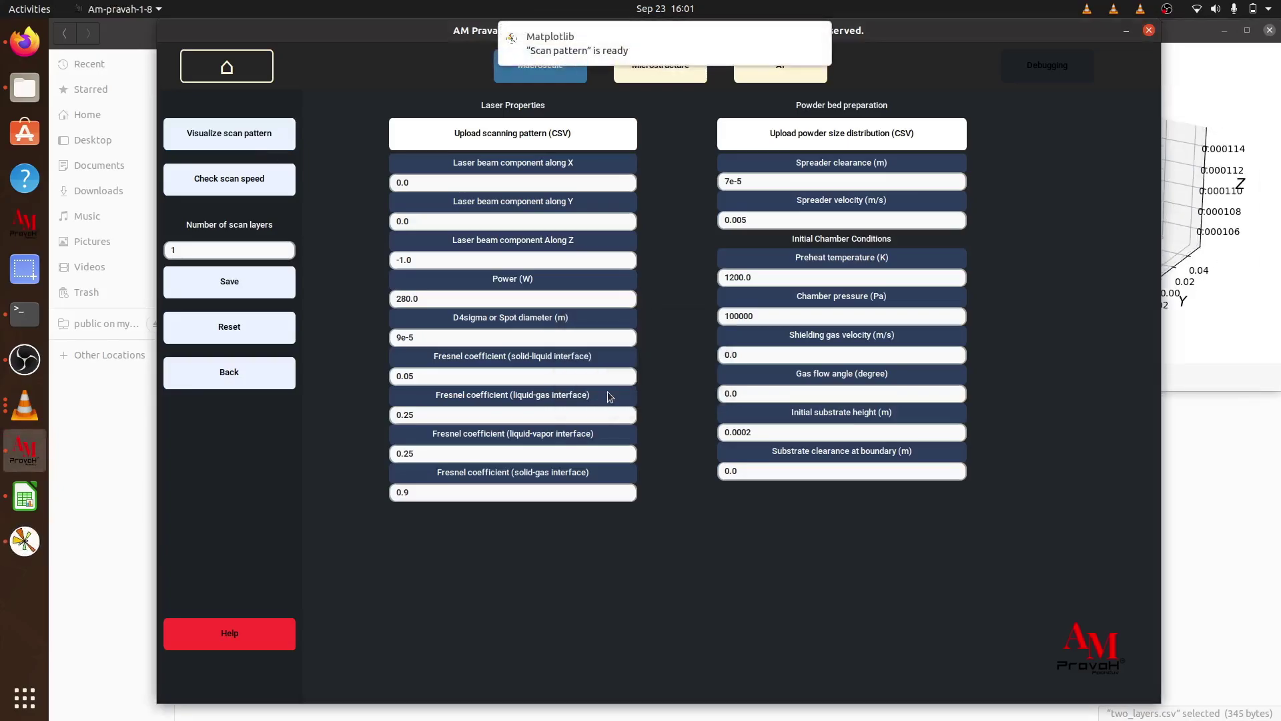
Bring up the Scan pattern plot, rotate it to examine the three layers from another angle, and close it.
{"action": "left_click", "coordinate": [25, 541]}
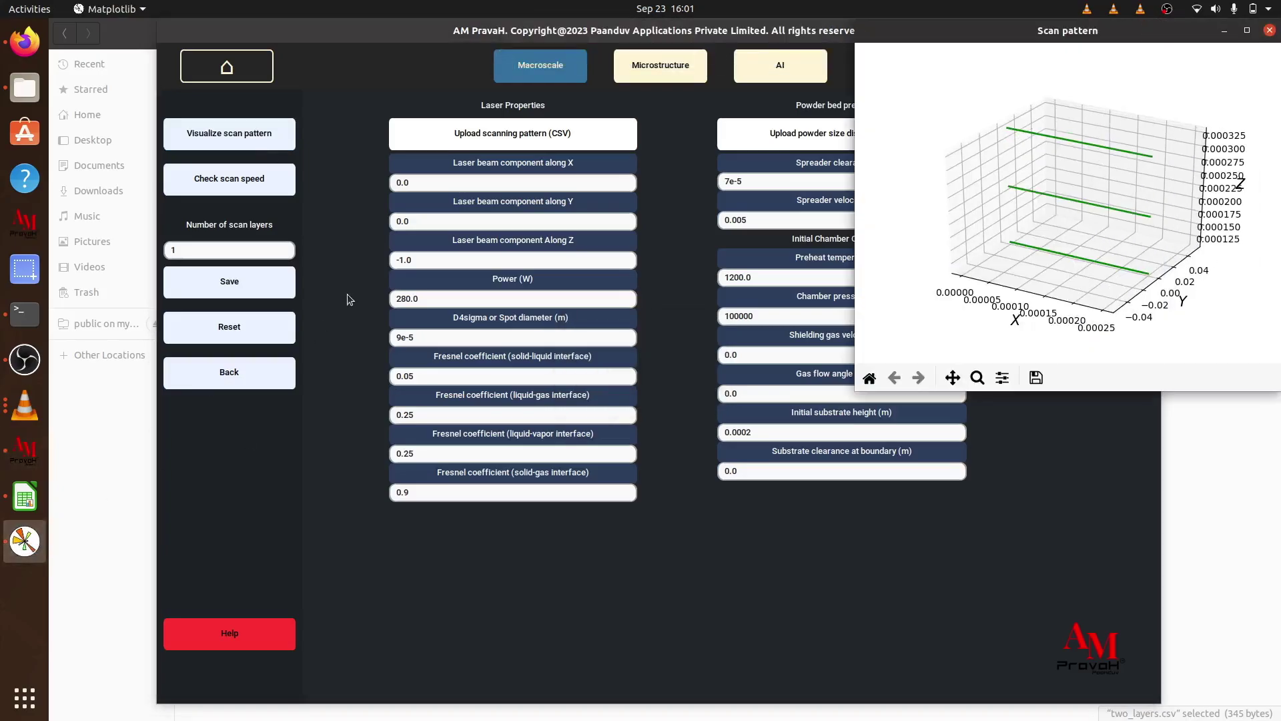
{"action": "left_click_drag", "start_coordinate": [978, 31], "coordinate": [262, 118]}
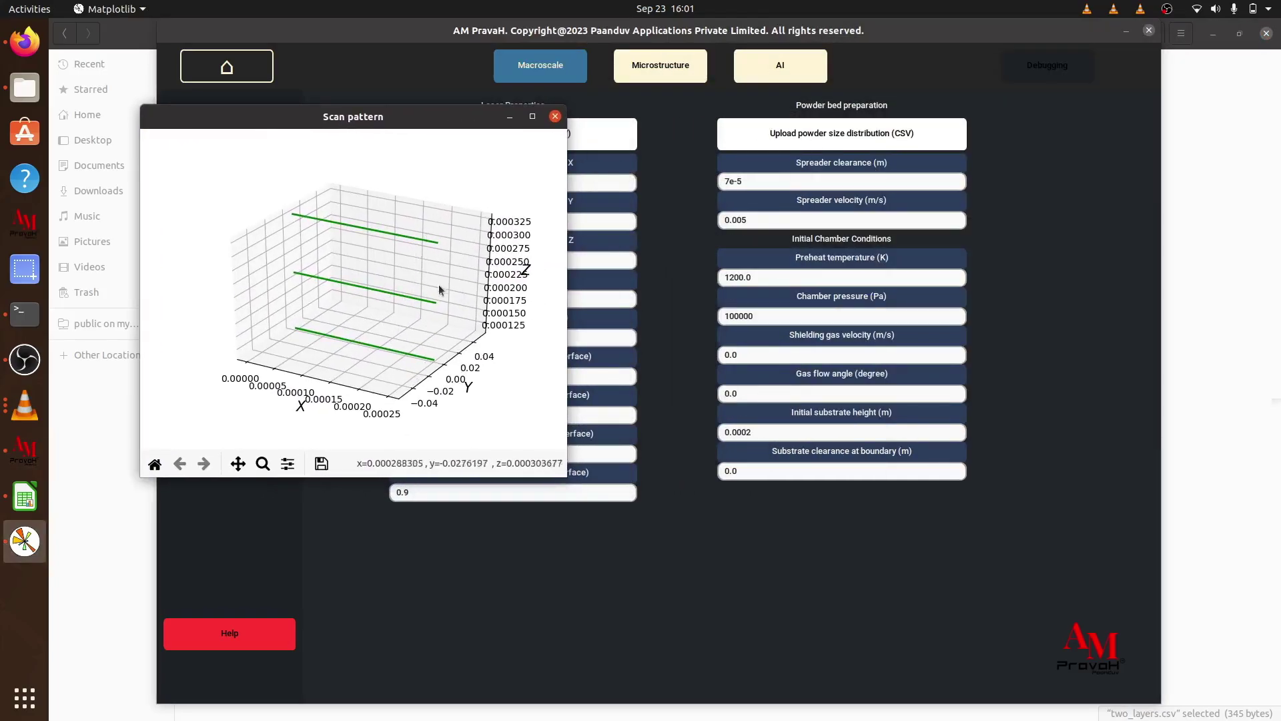
{"action": "left_click_drag", "start_coordinate": [524, 327], "coordinate": [419, 364]}
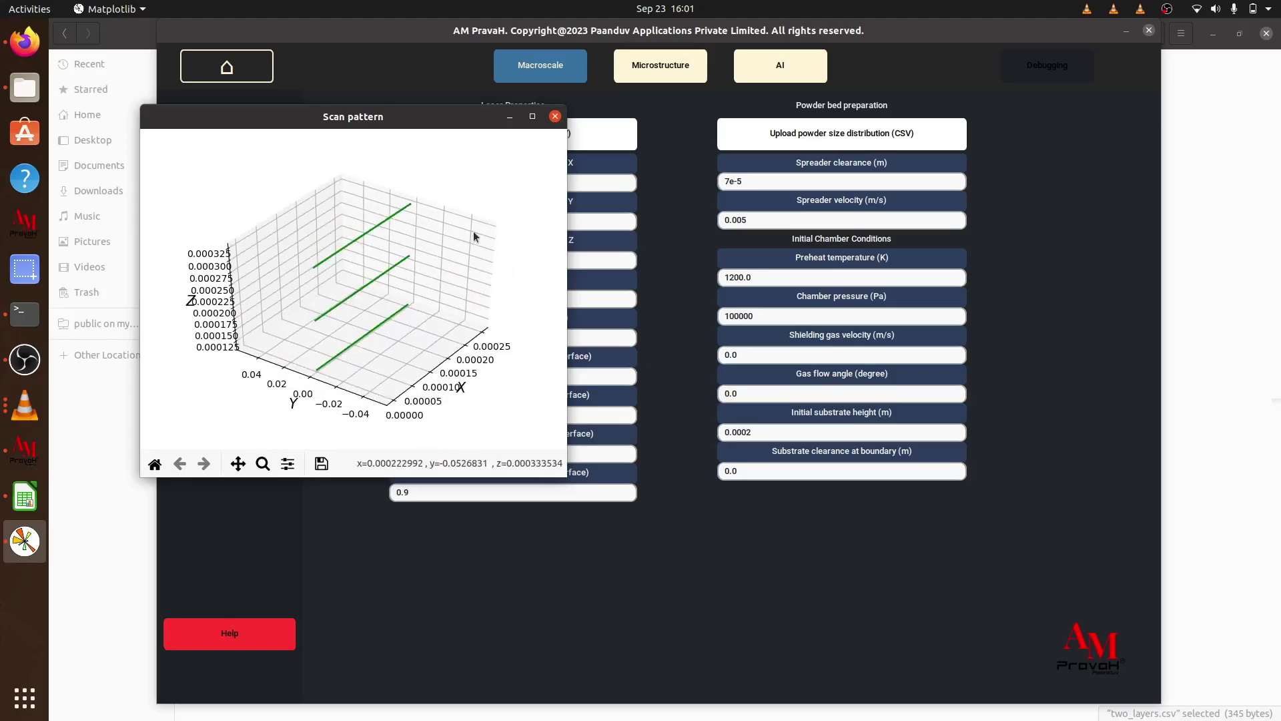
{"action": "left_click", "coordinate": [557, 121]}
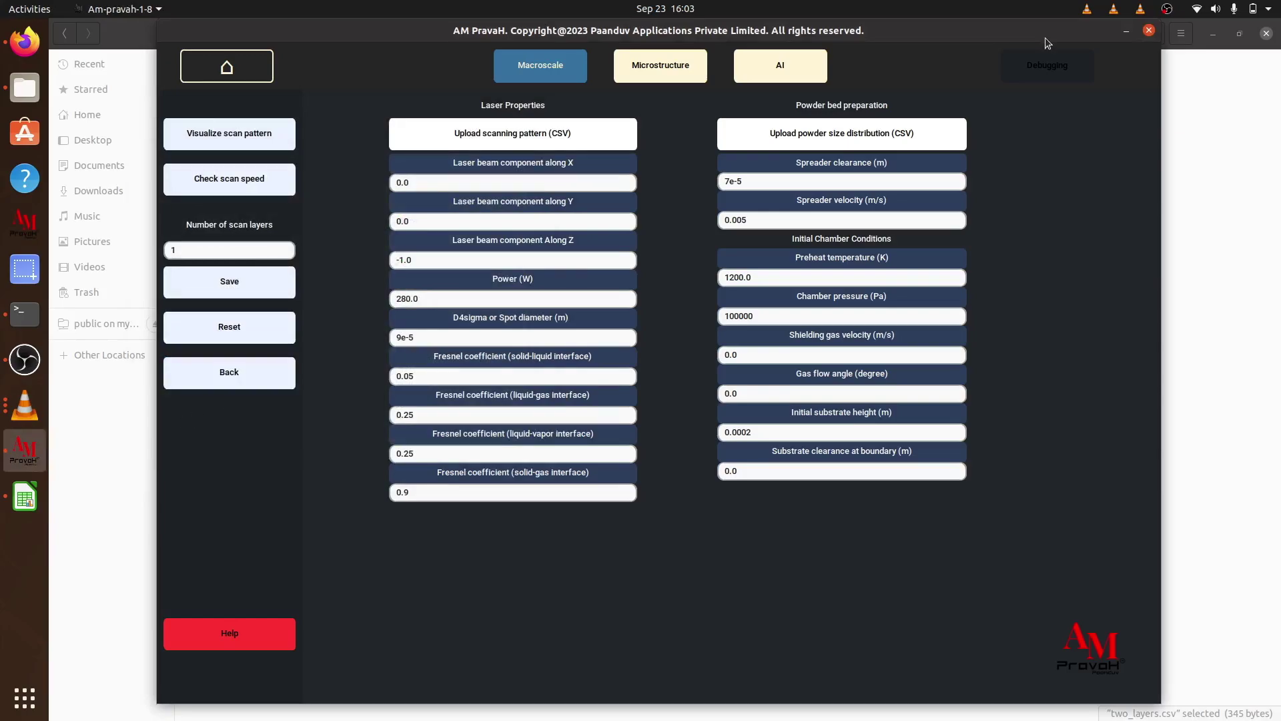
Minimize AM PravaH, switch to the presentation in Firefox, and view the A-B-C scan path sketch full screen before returning to the editor.
{"action": "left_click", "coordinate": [1125, 31]}
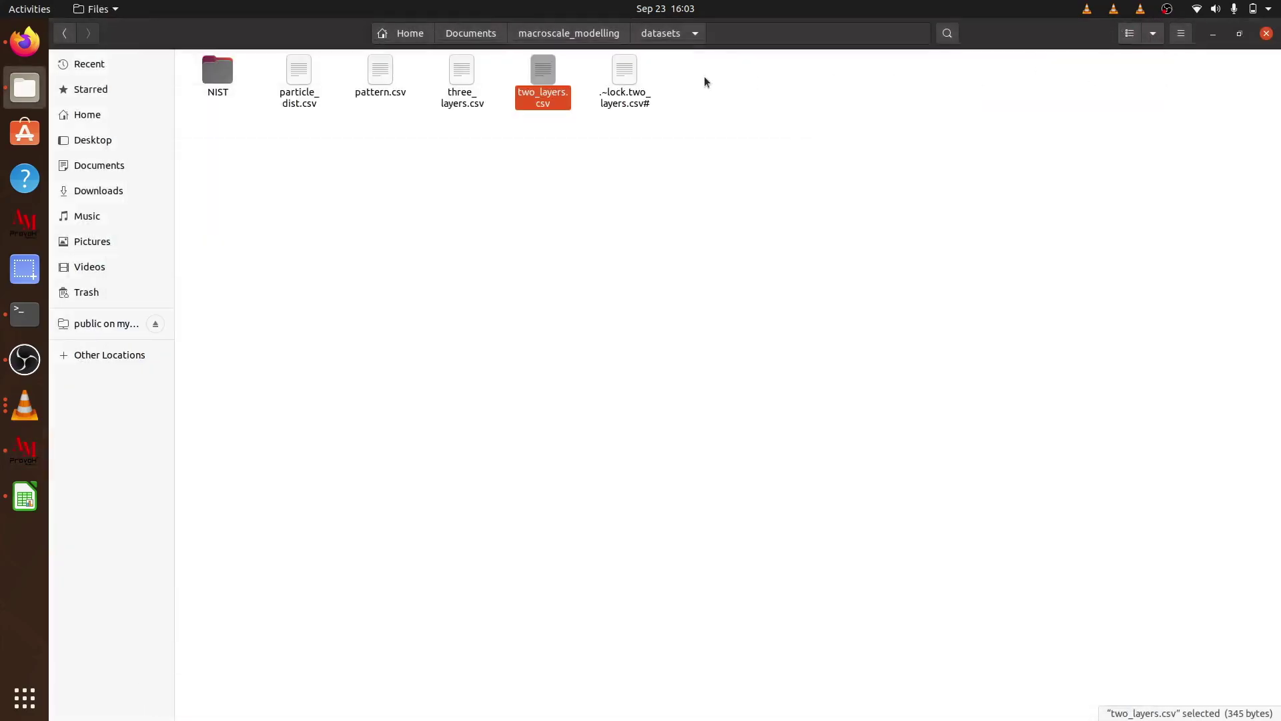
{"action": "left_click", "coordinate": [34, 41]}
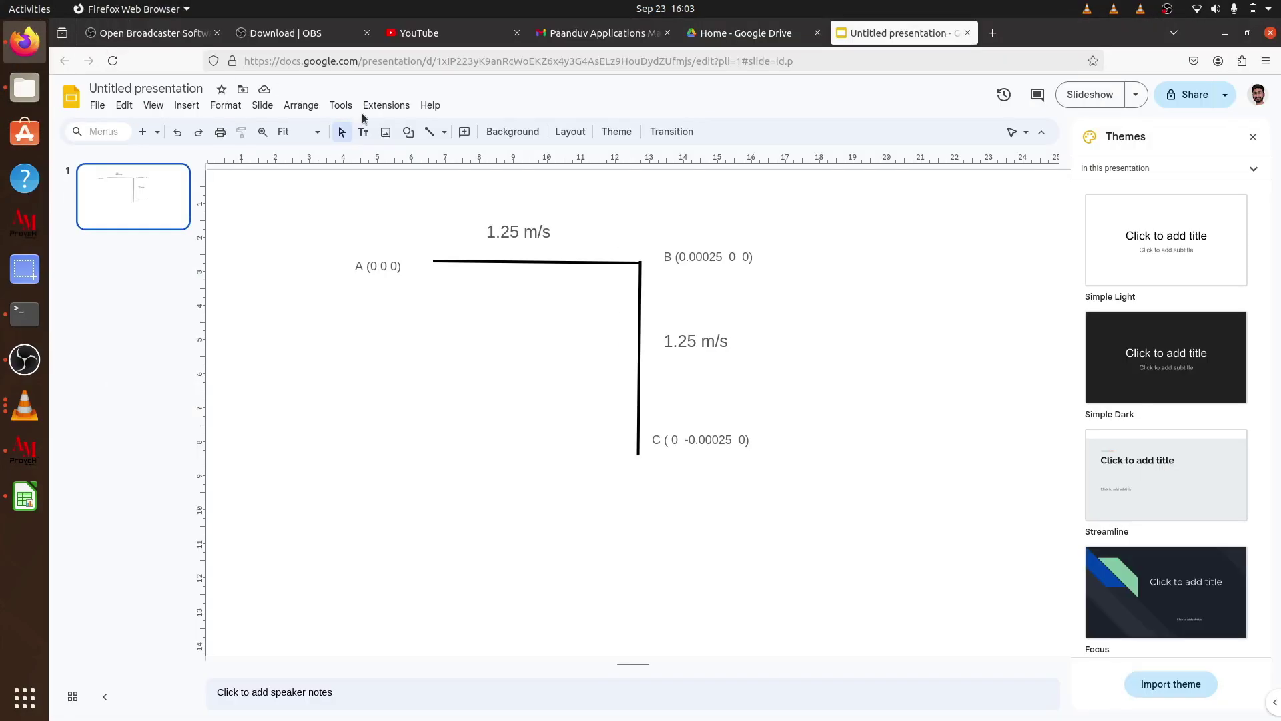
{"action": "left_click", "coordinate": [1090, 94]}
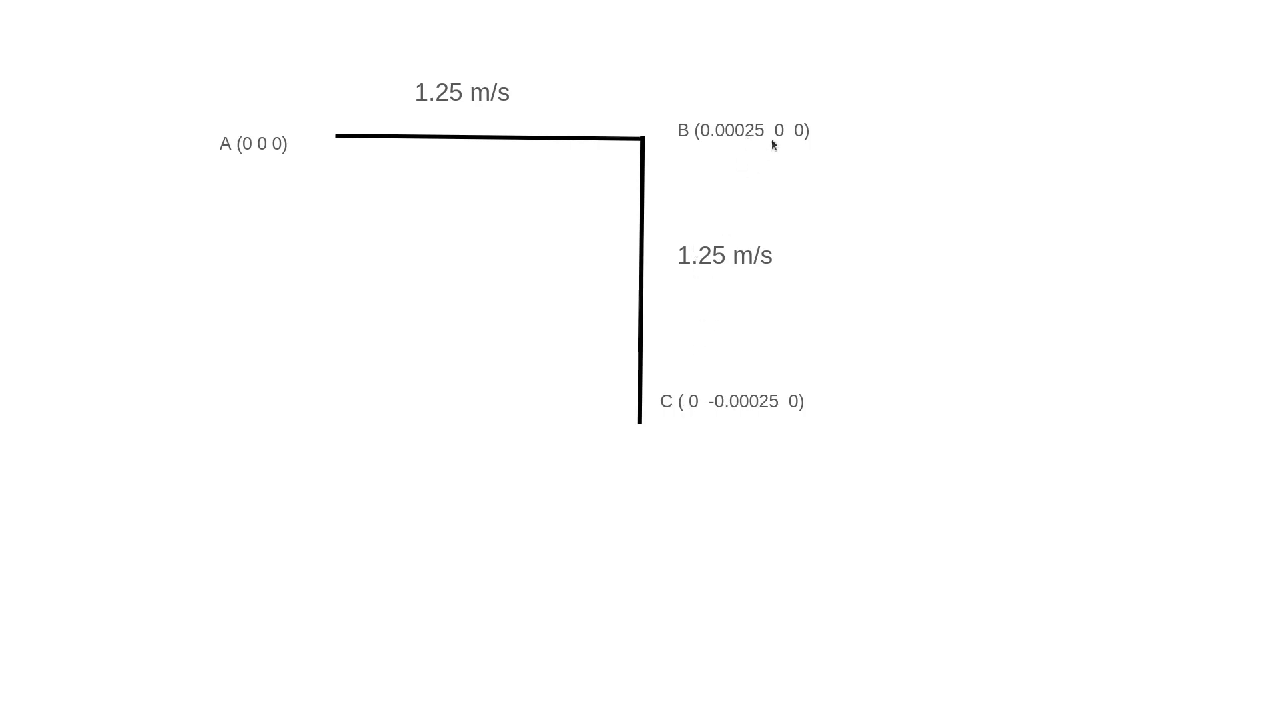
{"action": "key", "text": "Escape"}
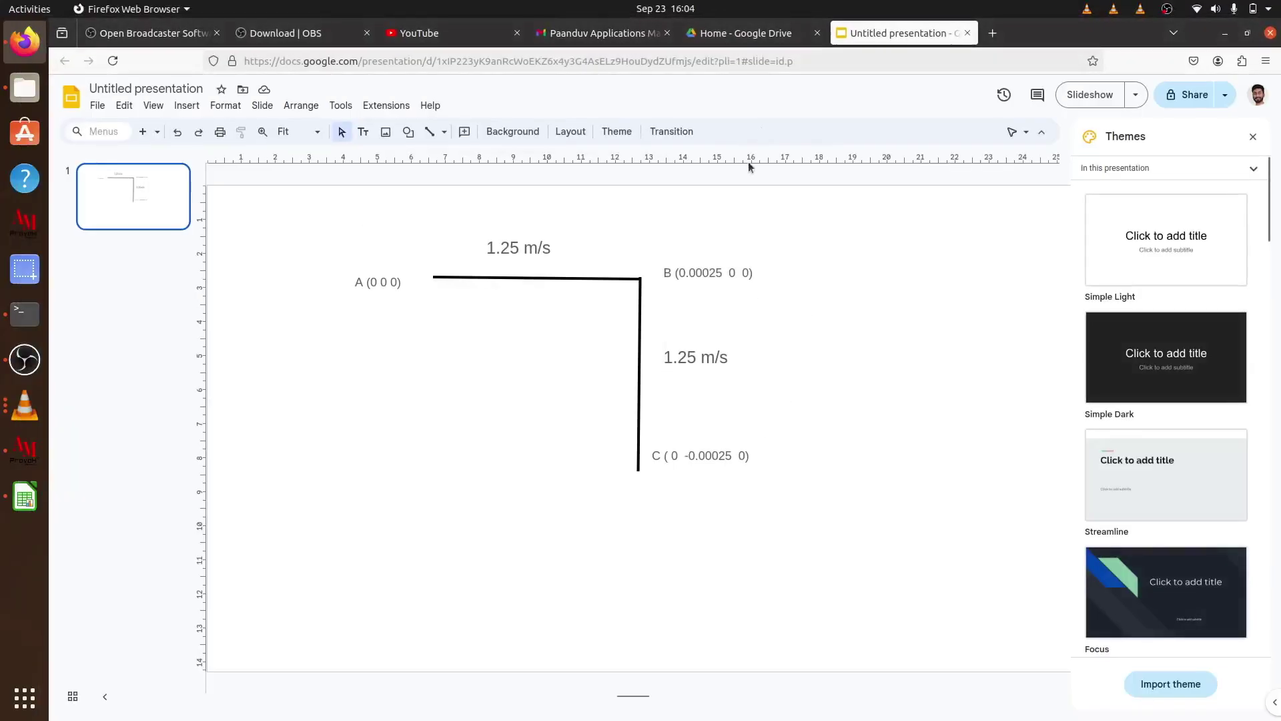
Replace point C's X coordinate with 0.00025 copied from point B, and widen its label so the text fits on one line.
{"action": "double_click", "coordinate": [719, 274]}
{"action": "key", "text": "ctrl+c"}
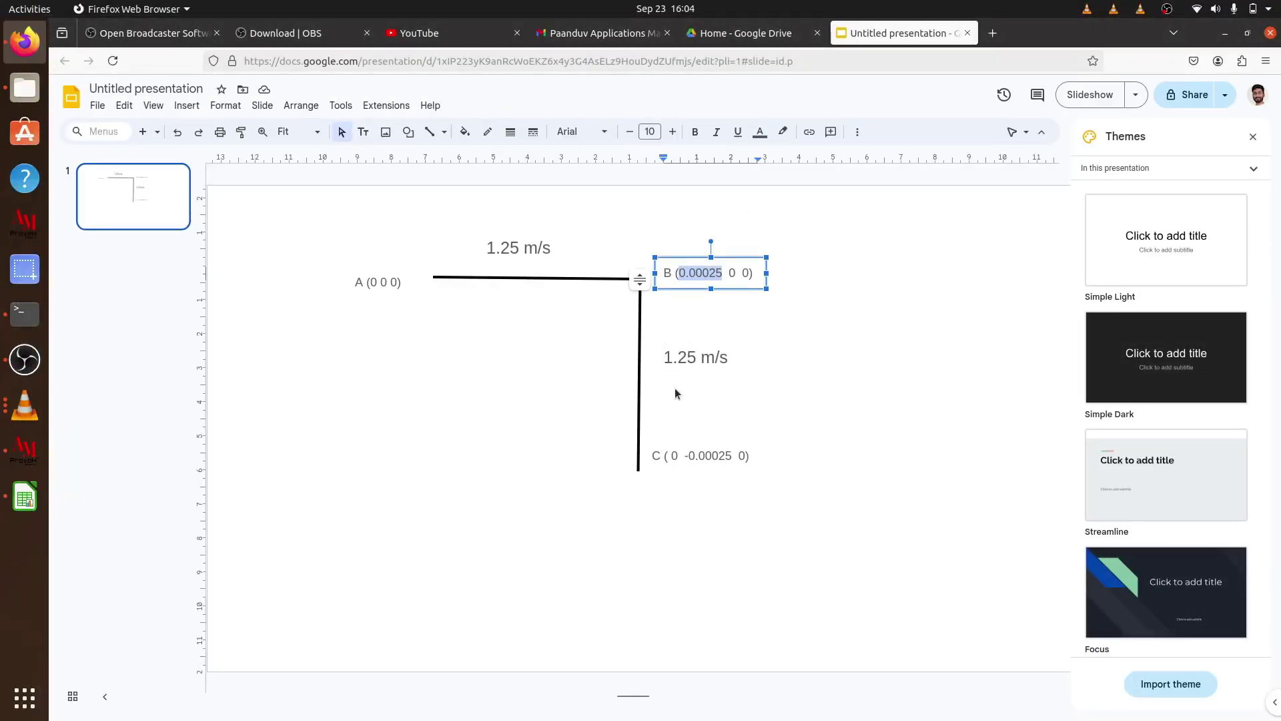
{"action": "left_click", "coordinate": [676, 456]}
{"action": "key", "text": "BackSpace"}
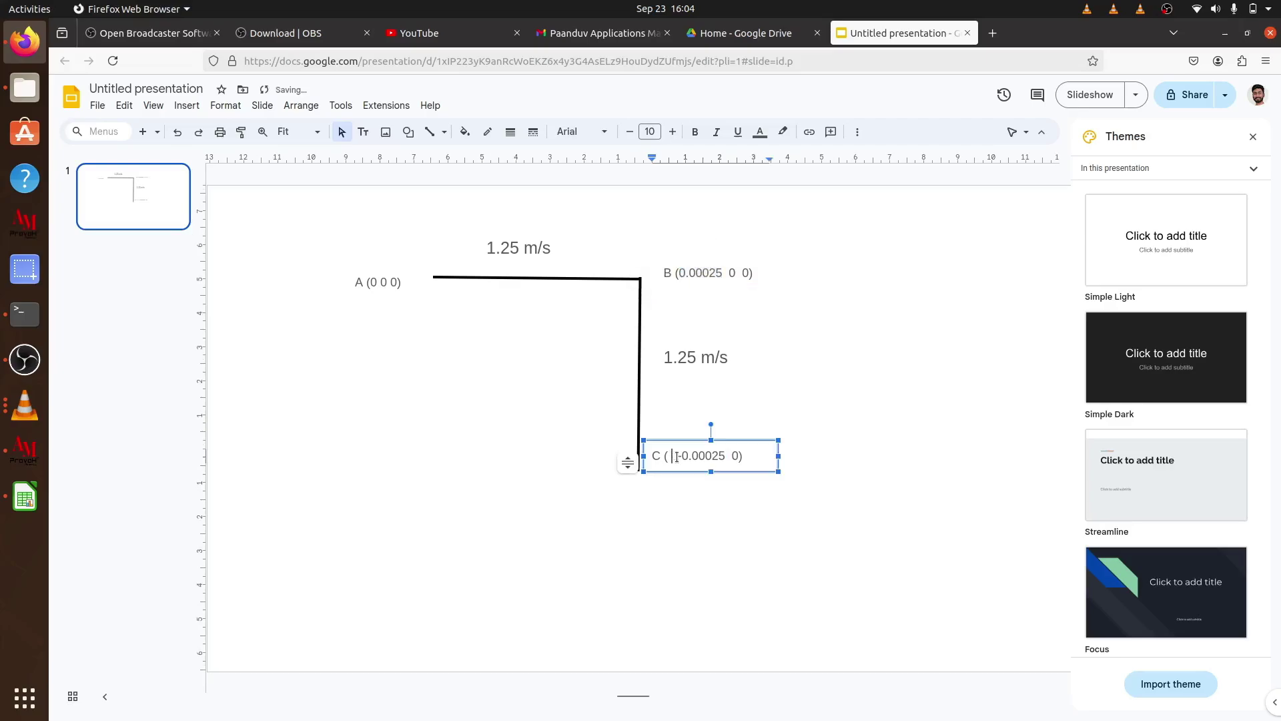
{"action": "key", "text": "ctrl+v"}
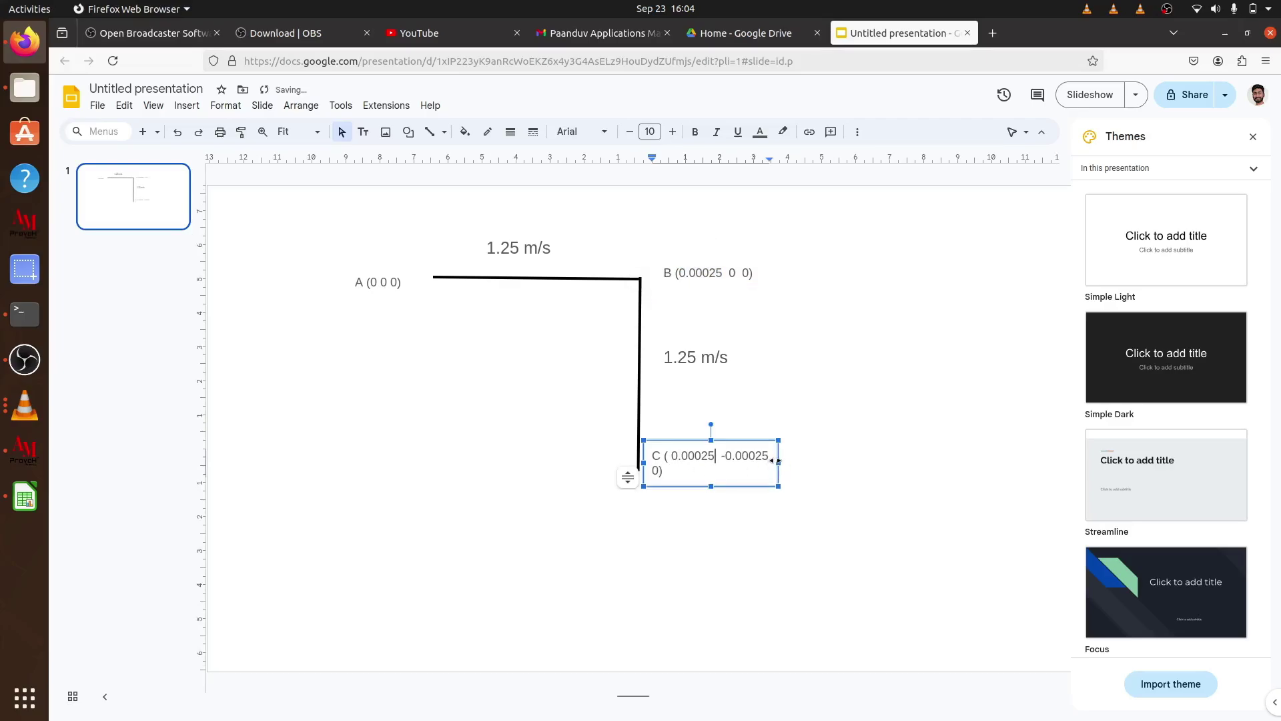
{"action": "left_click_drag", "start_coordinate": [779, 463], "coordinate": [807, 460]}
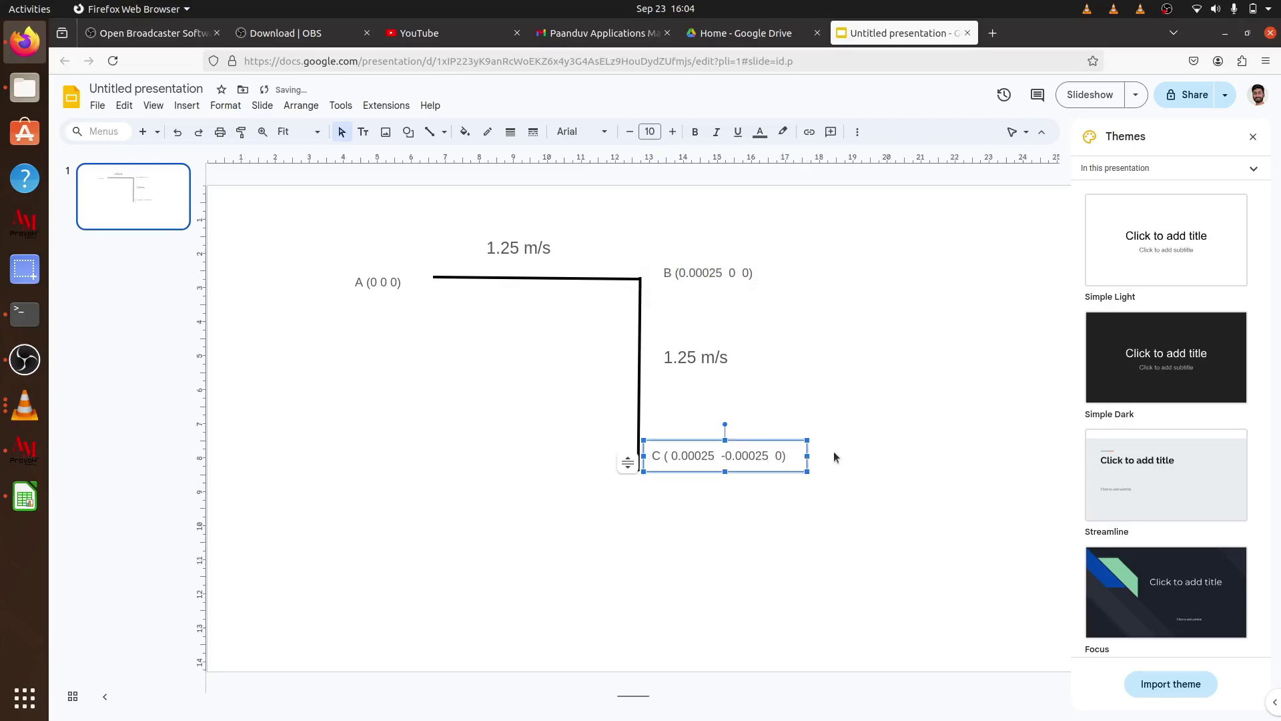
{"action": "left_click", "coordinate": [835, 451]}
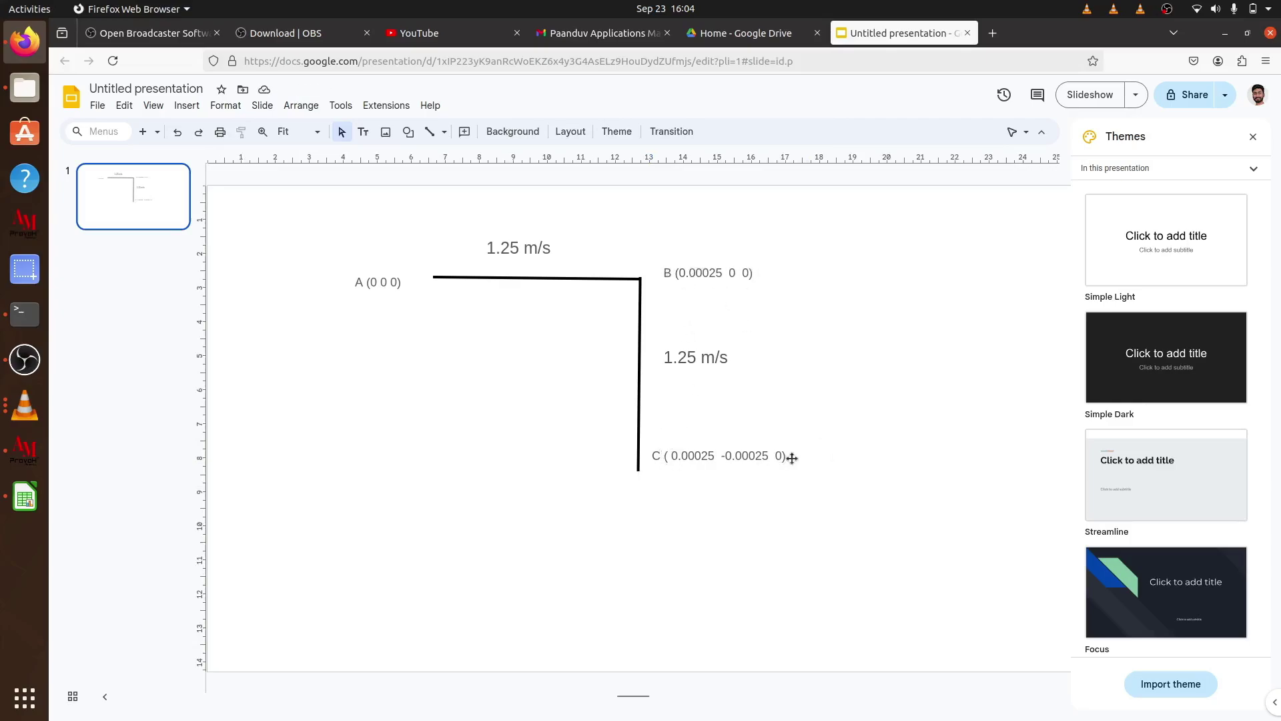
{"action": "left_click_drag", "start_coordinate": [725, 458], "coordinate": [771, 457]}
{"action": "left_click", "coordinate": [819, 418]}
Switch to the file manager and duplicate pattern.csv within the datasets folder.
{"action": "left_click", "coordinate": [32, 104]}
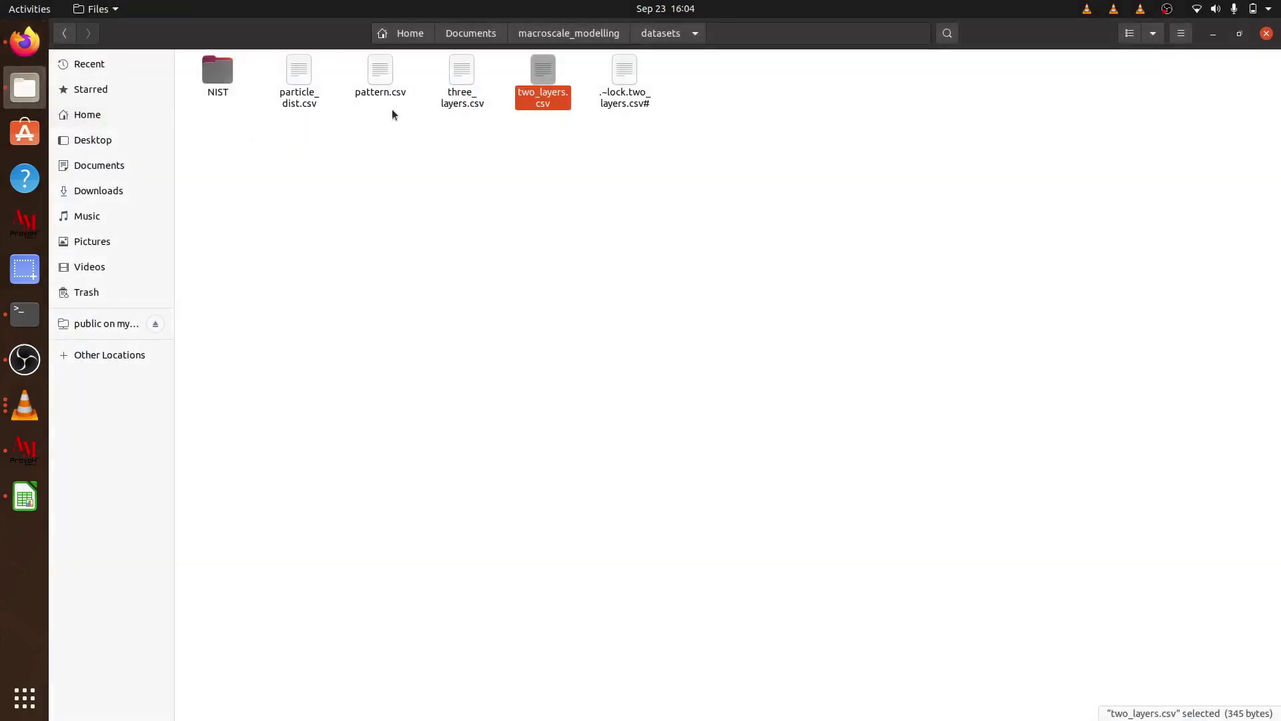
{"action": "left_click", "coordinate": [380, 92]}
{"action": "key", "text": "ctrl+c"}
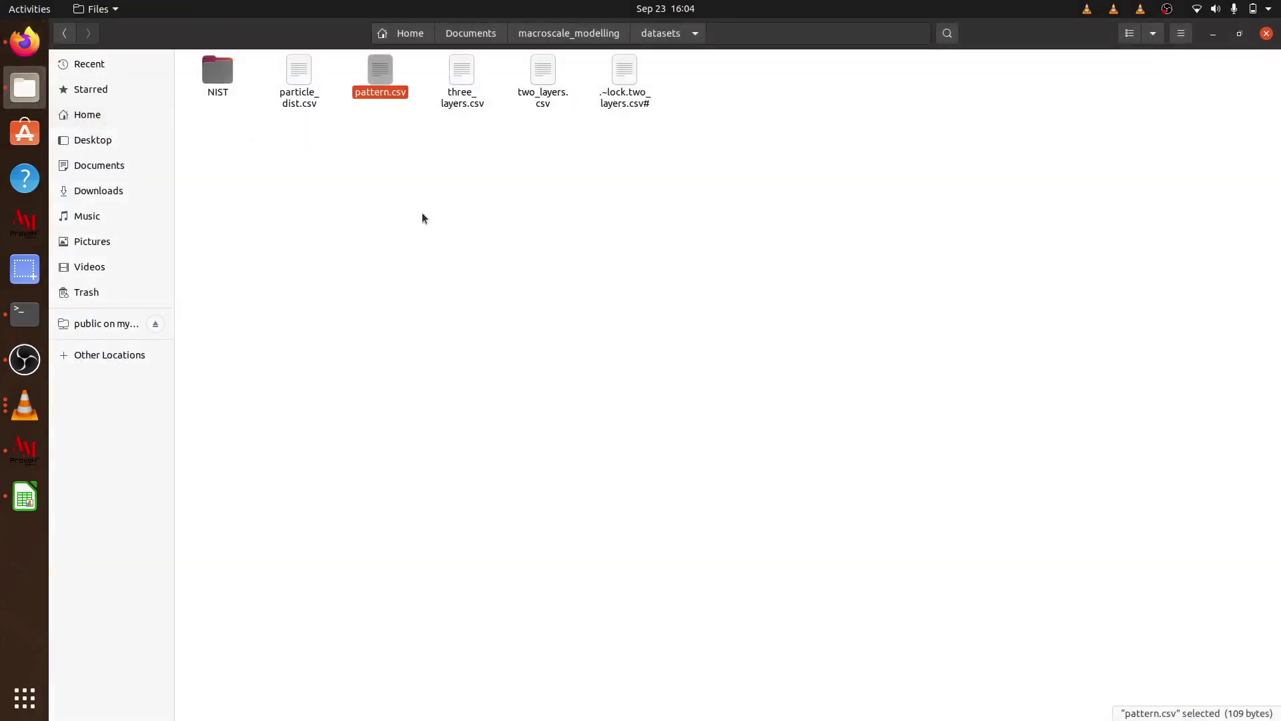
{"action": "left_click", "coordinate": [426, 222]}
{"action": "key", "text": "ctrl+v"}
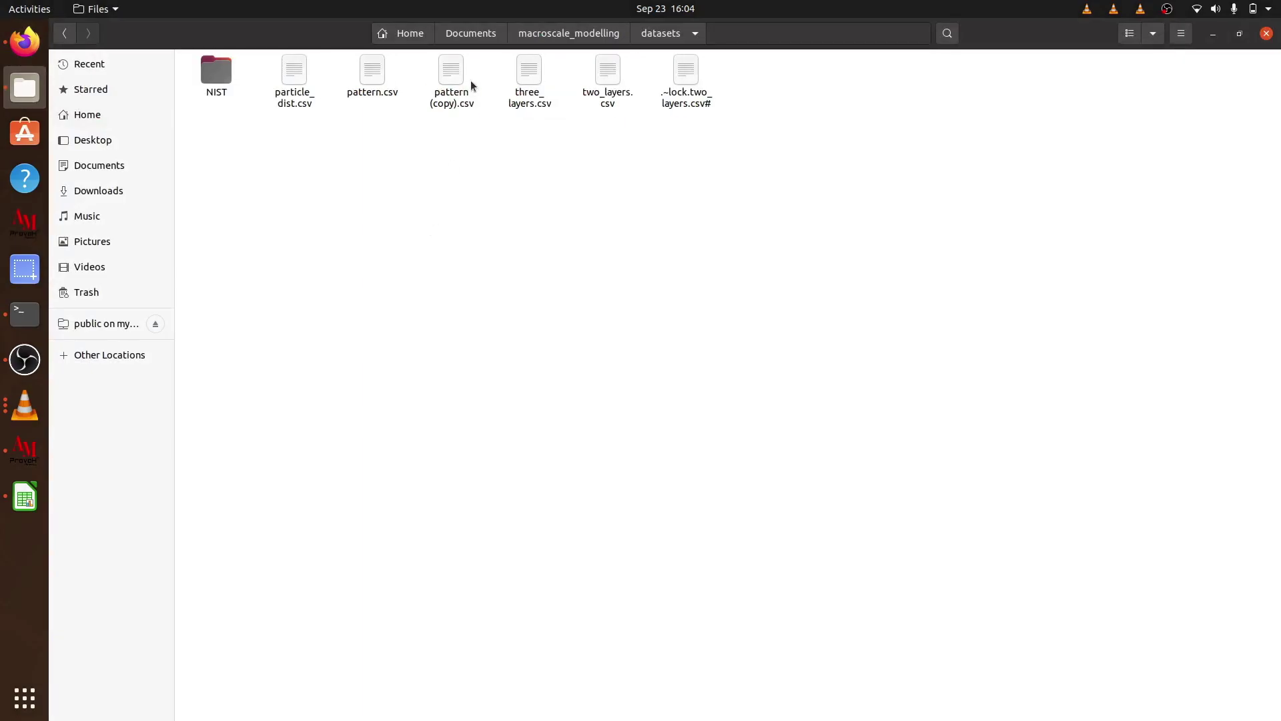
Rename the duplicated pattern file as l_pattern.csv.
{"action": "left_click", "coordinate": [452, 94]}
{"action": "right_click", "coordinate": [452, 96]}
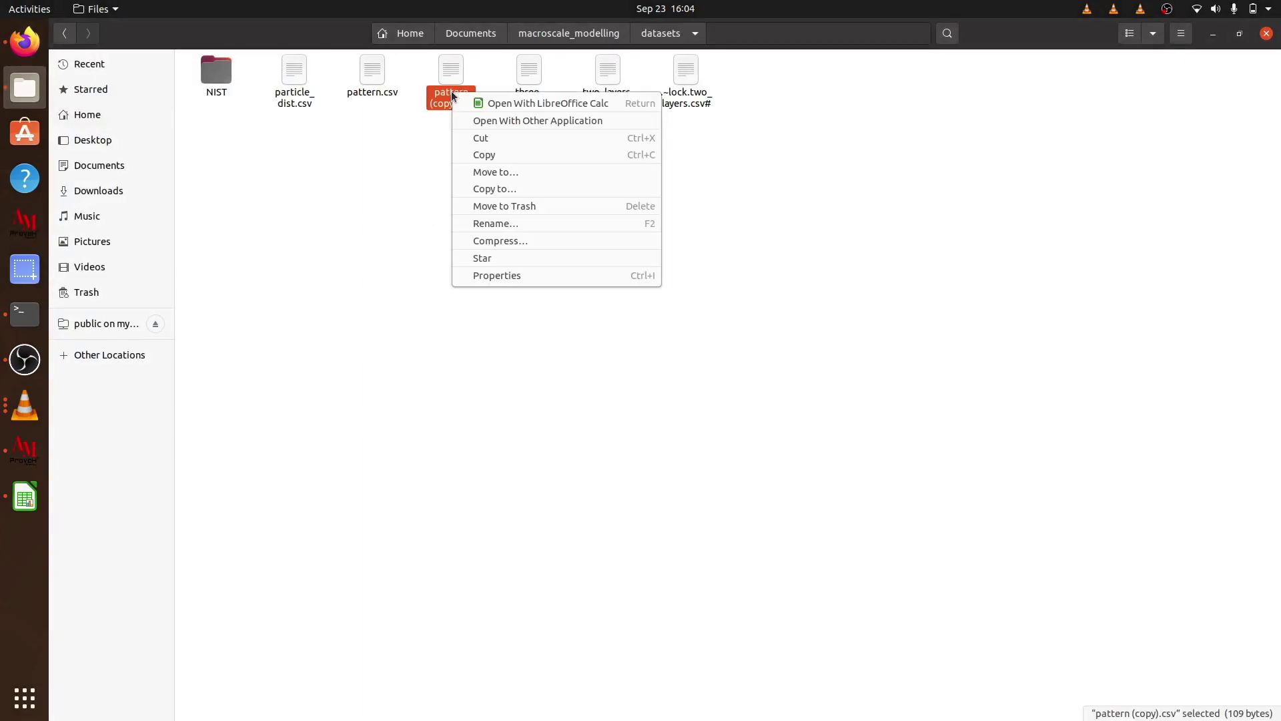
{"action": "left_click", "coordinate": [497, 222]}
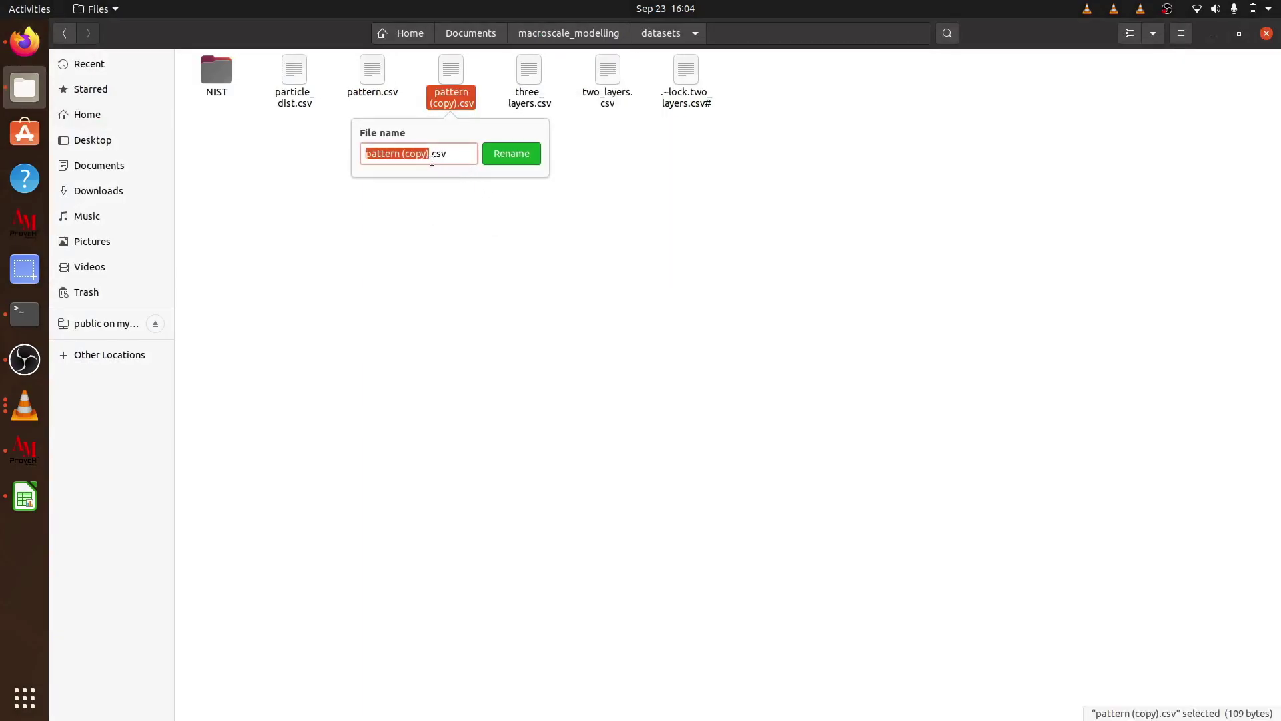
{"action": "key", "text": "BackSpace"}
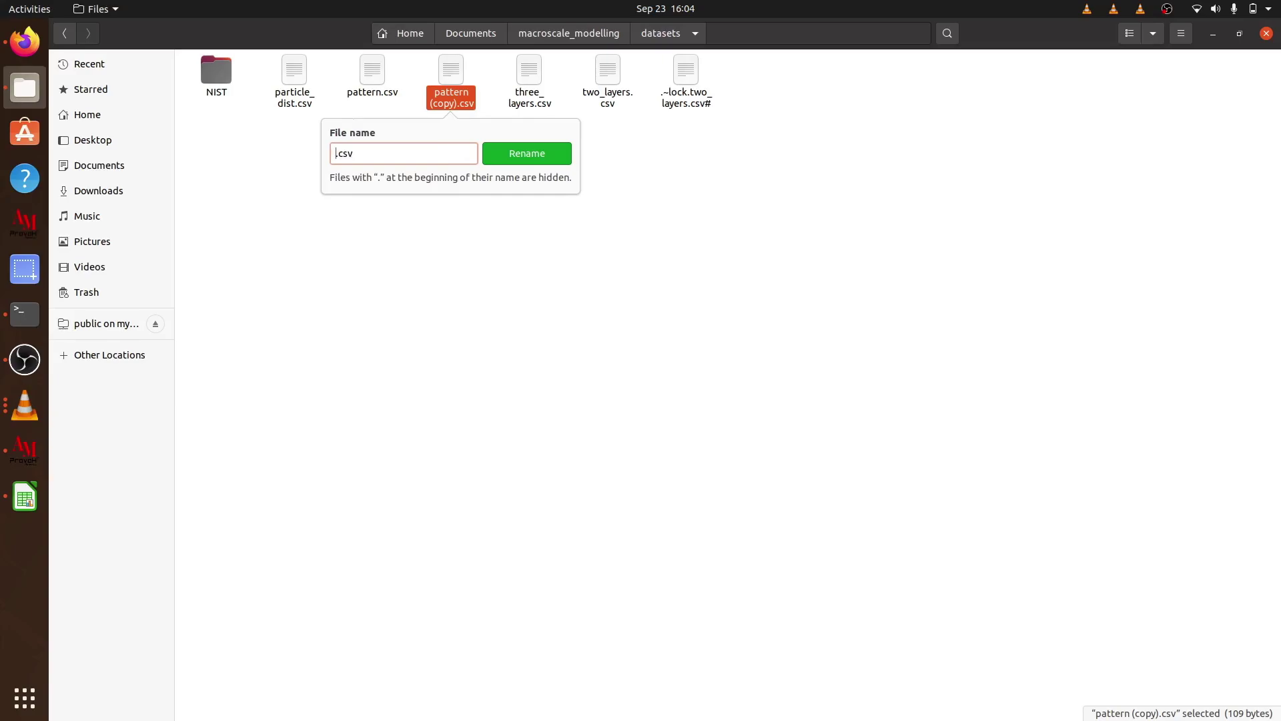
{"action": "type", "text": "l"}
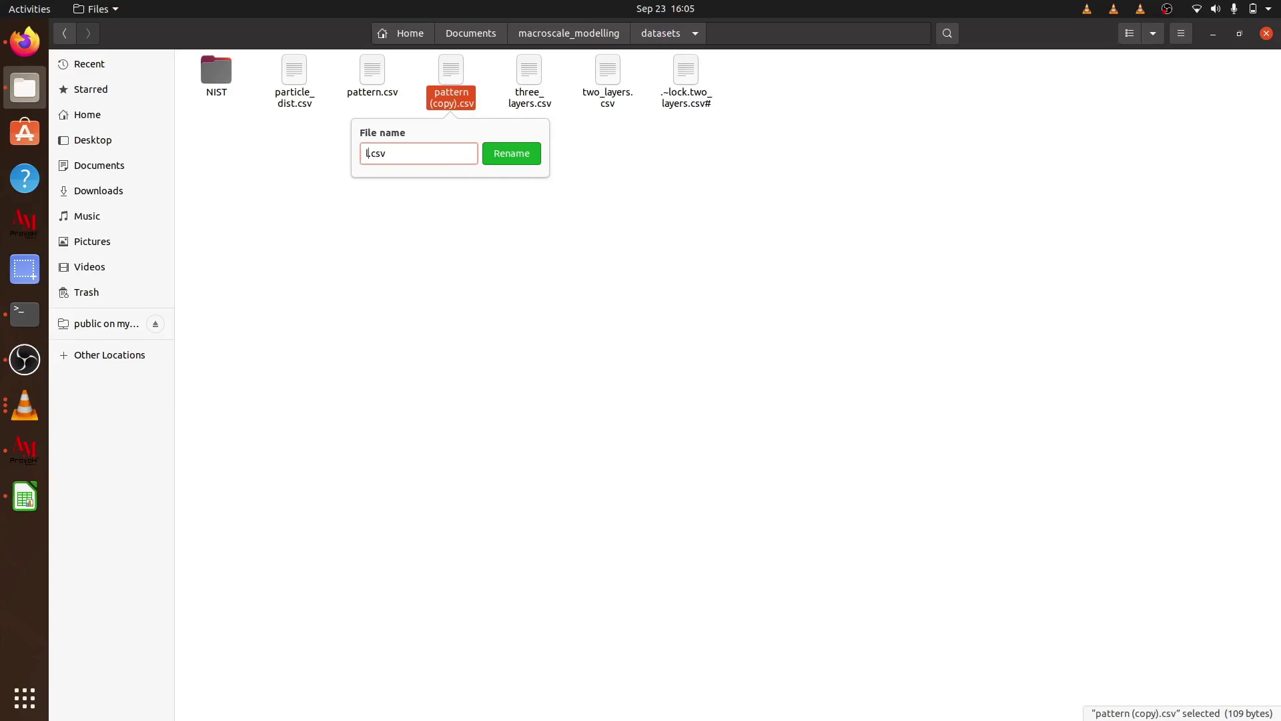
{"action": "type", "text": "_pattern"}
{"action": "left_click", "coordinate": [510, 157]}
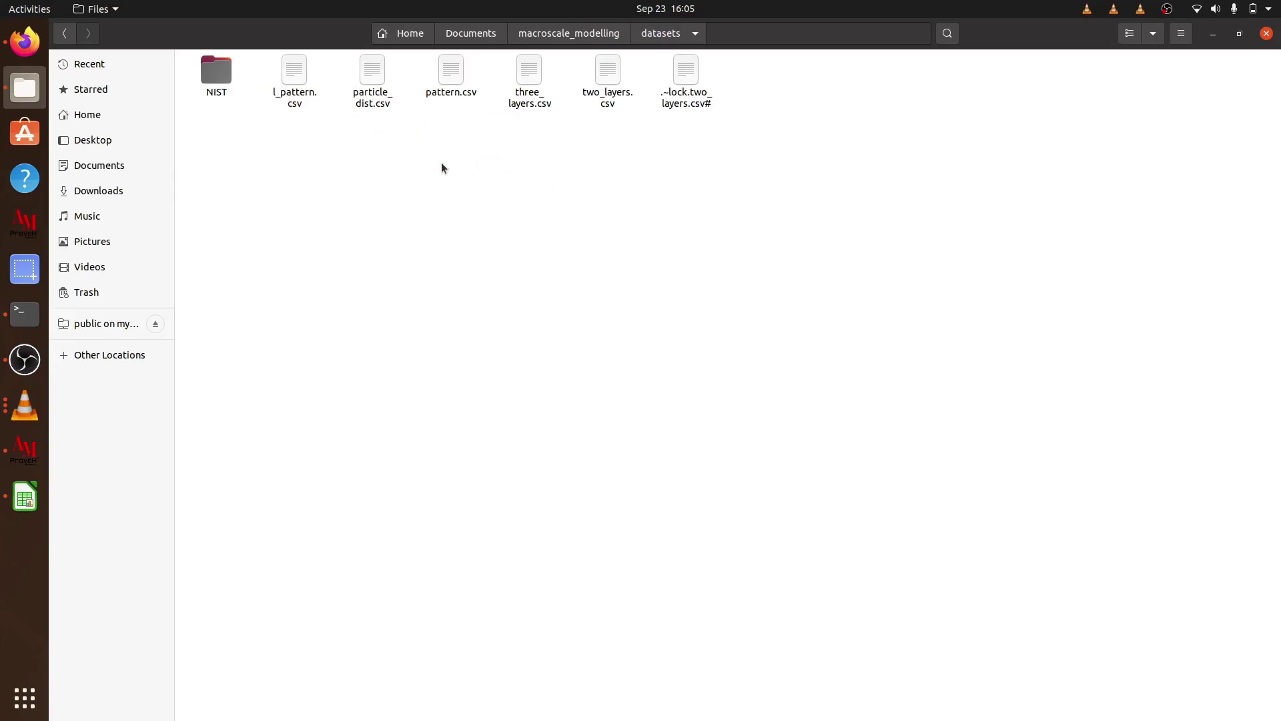
Open l_pattern.csv in LibreOffice Calc with the default import settings and review the values in column E.
{"action": "double_click", "coordinate": [288, 100]}
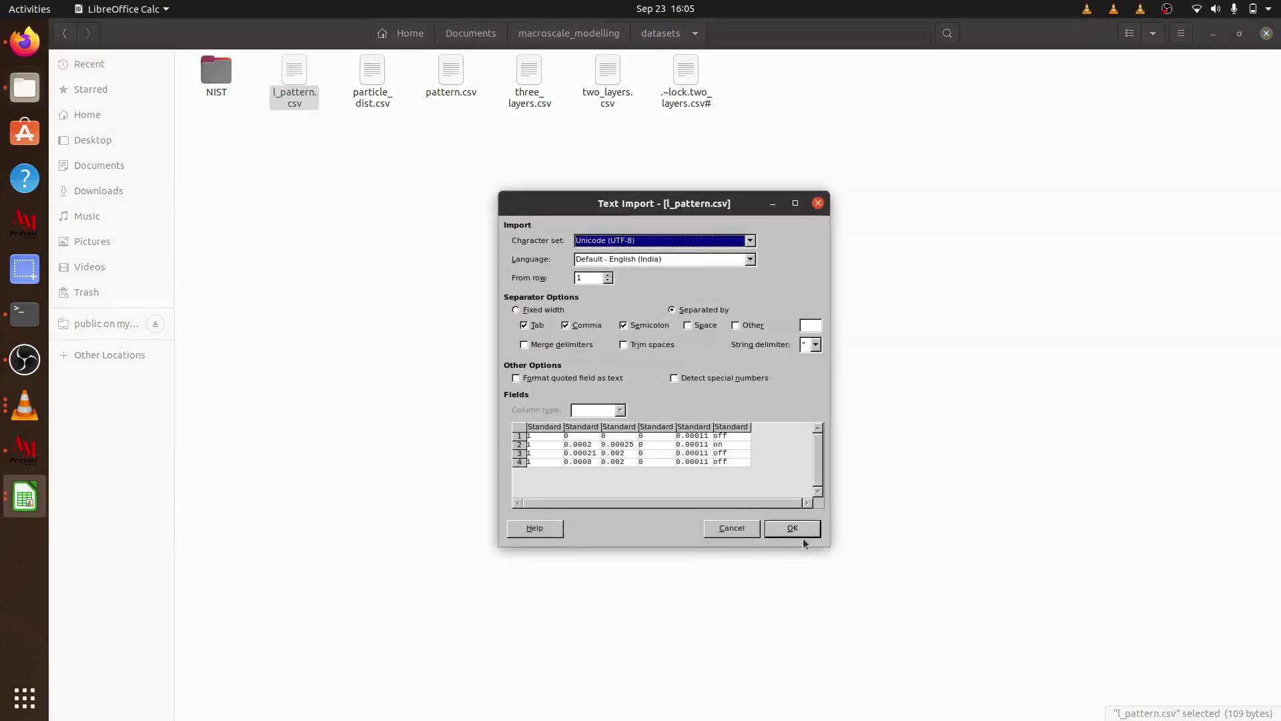
{"action": "left_click", "coordinate": [806, 532]}
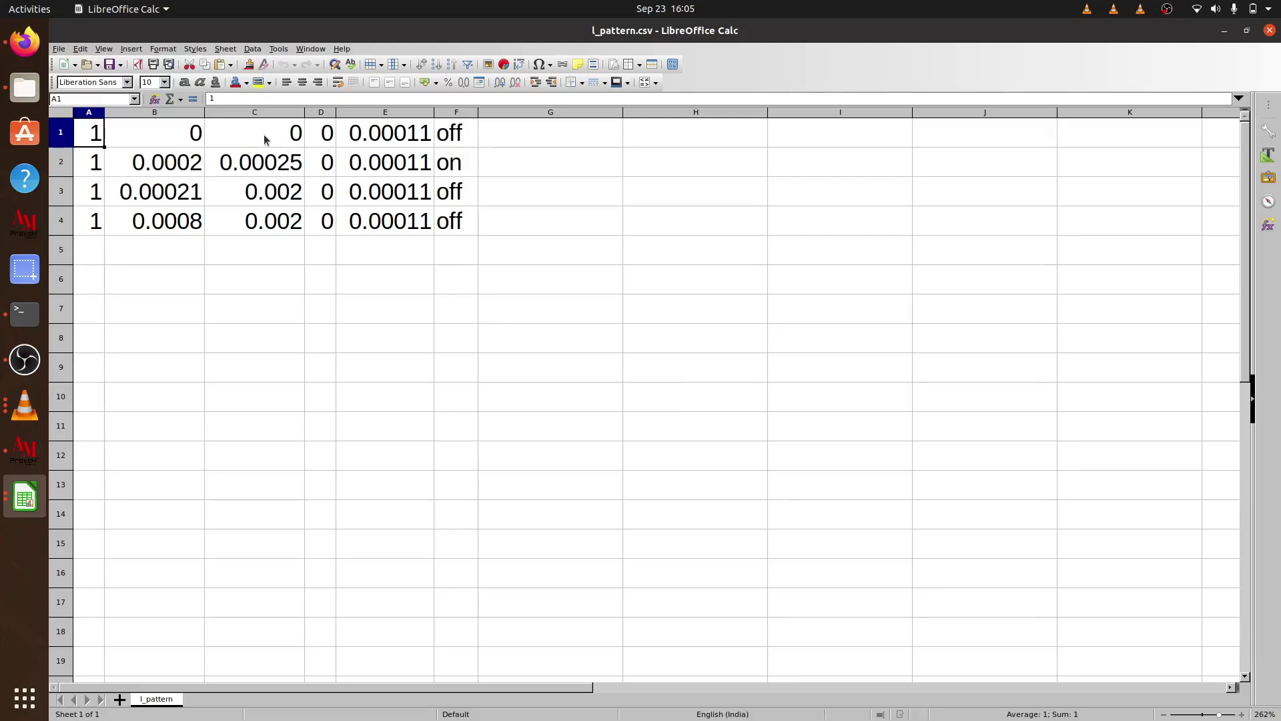
{"action": "left_click", "coordinate": [409, 314]}
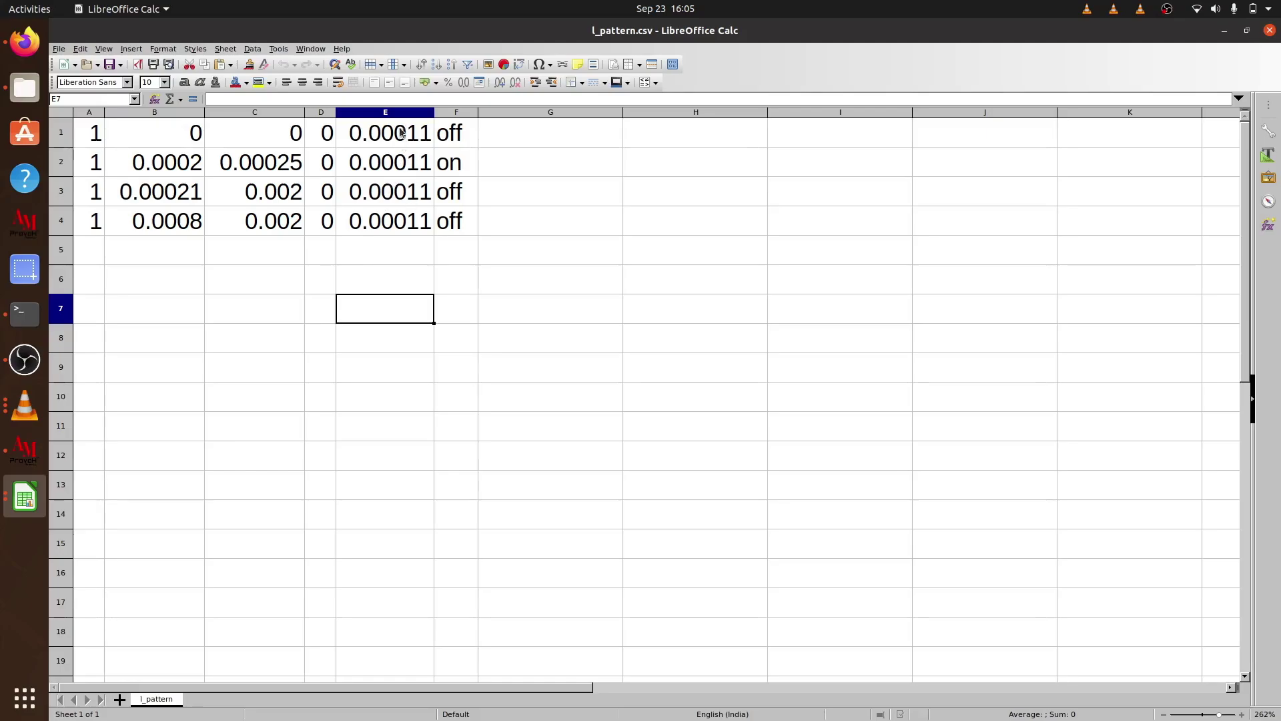
{"action": "left_click_drag", "start_coordinate": [400, 137], "coordinate": [403, 229]}
{"action": "left_click", "coordinate": [402, 278]}
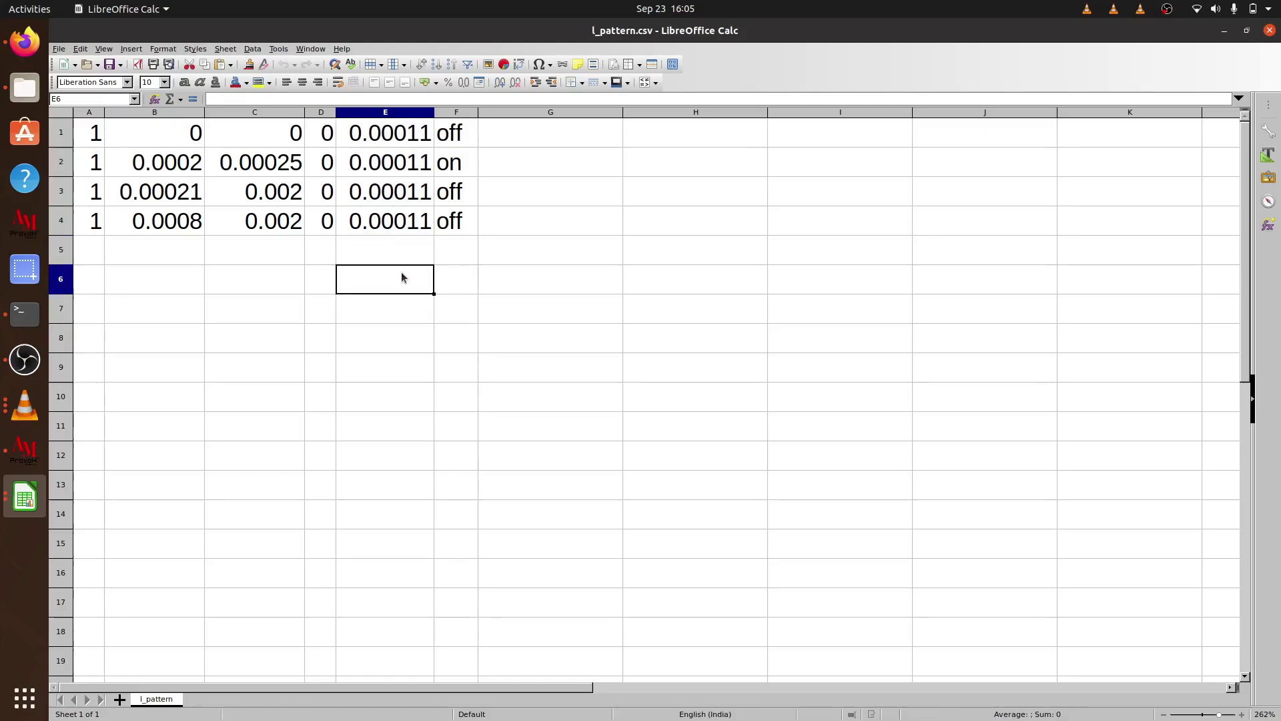
Check the sketch's coordinates in the presentation, return to l_pattern.csv, copy 0.00025 from C2 into D3, and widen column D to fit.
{"action": "left_click", "coordinate": [32, 50]}
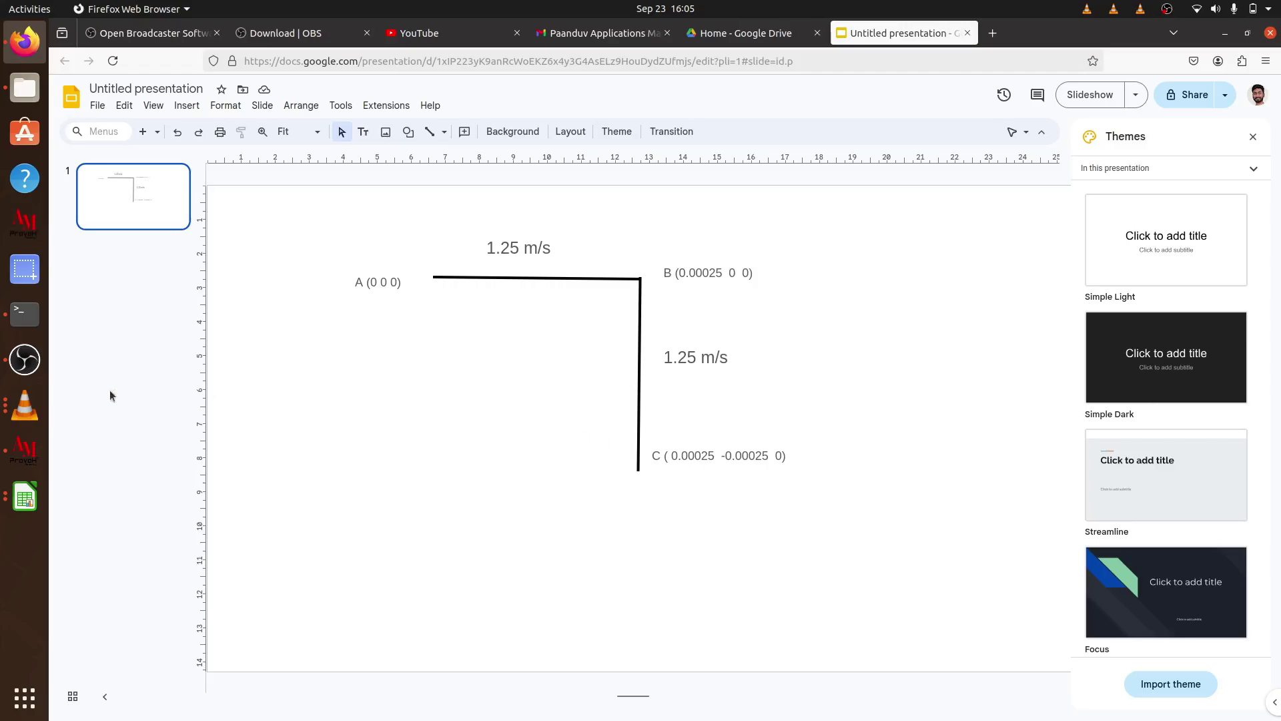
{"action": "left_click", "coordinate": [25, 497]}
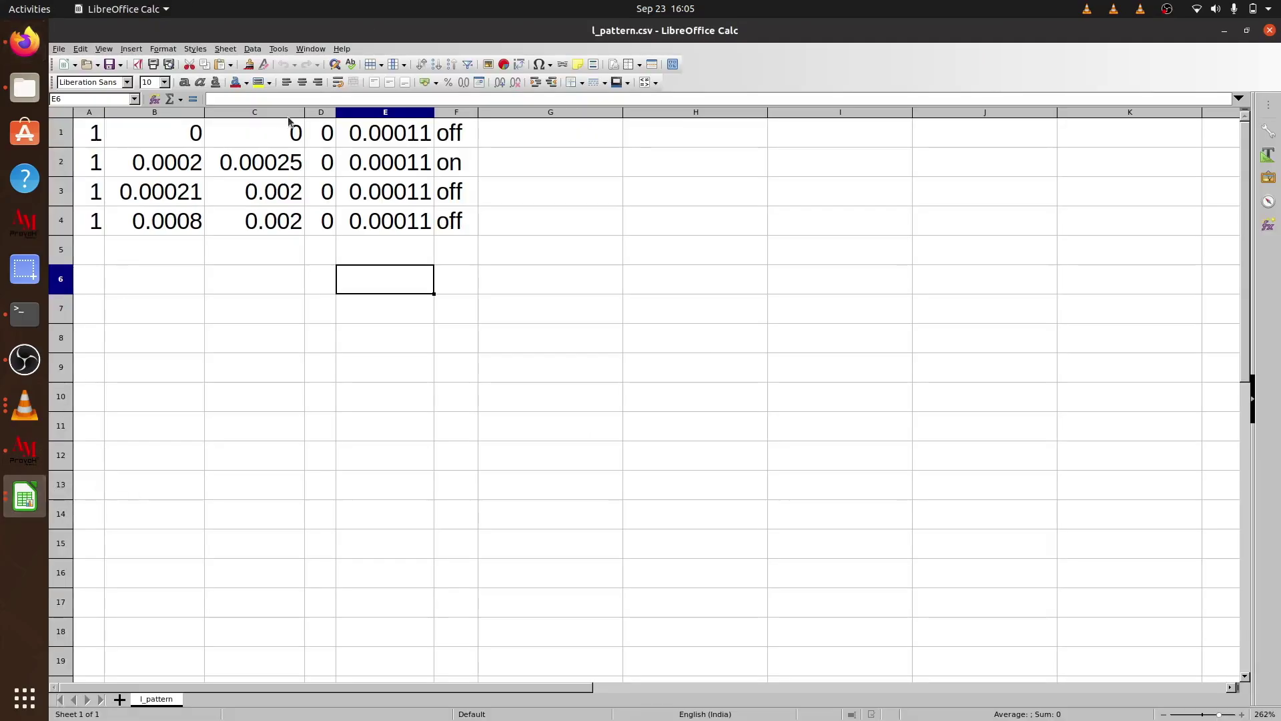
{"action": "left_click", "coordinate": [298, 169]}
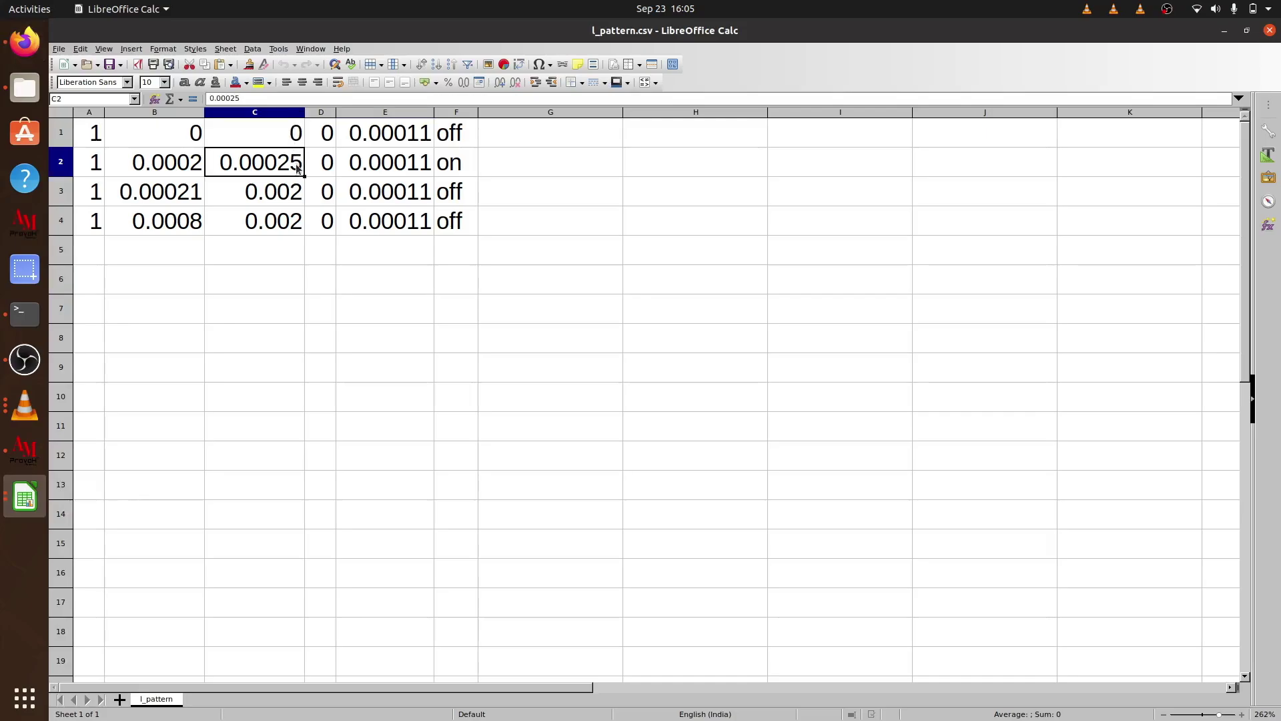
{"action": "left_click", "coordinate": [329, 193]}
{"action": "key", "text": "BackSpace"}
{"action": "key", "text": "ctrl+v"}
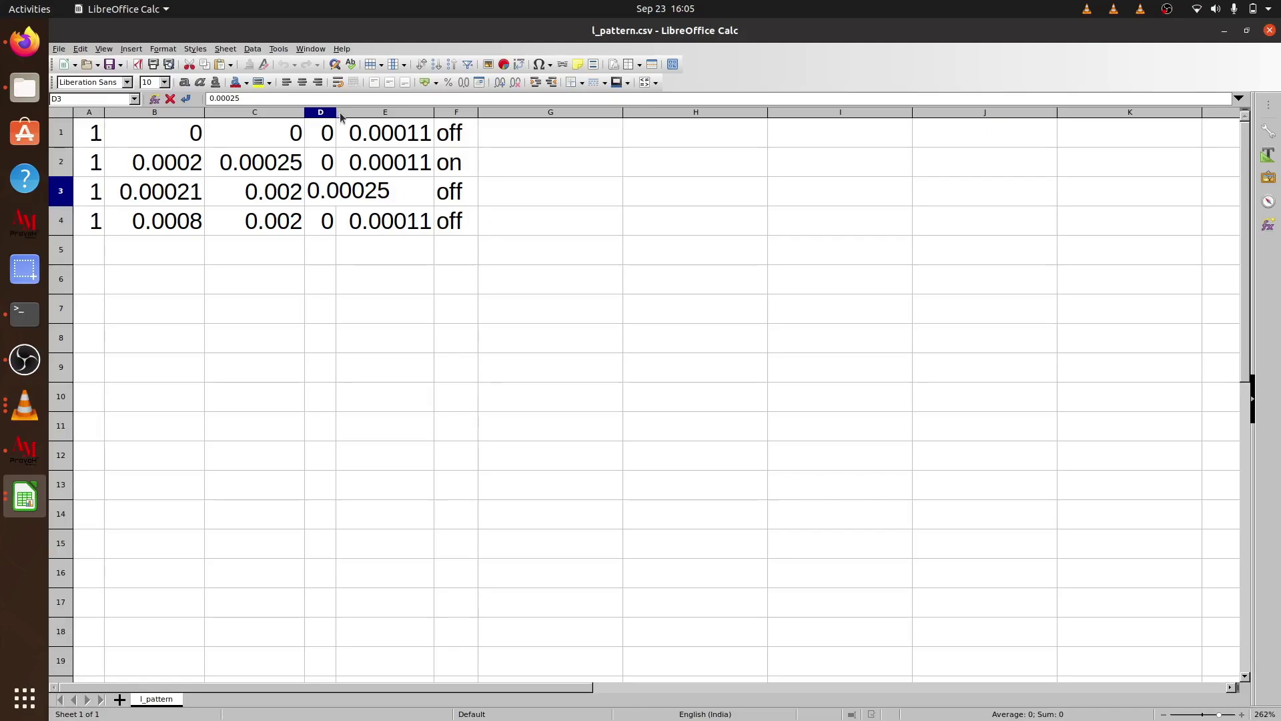
{"action": "key", "text": "Escape"}
{"action": "left_click", "coordinate": [347, 318]}
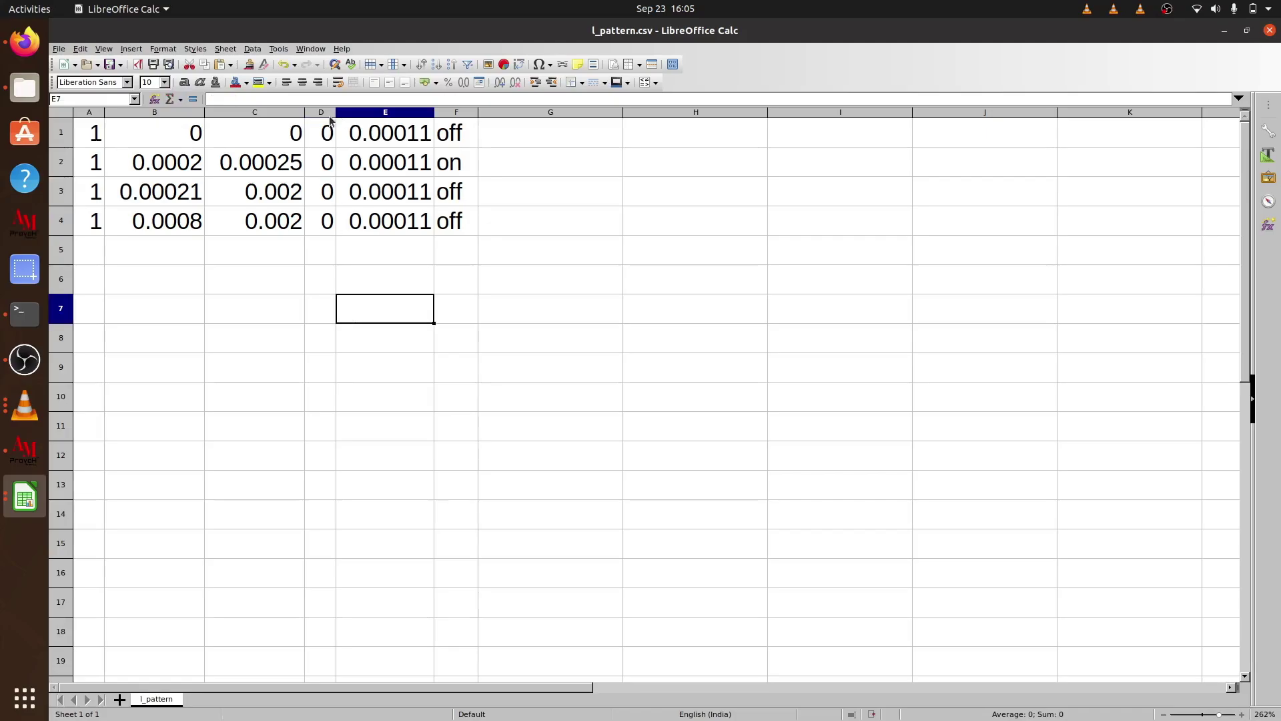
{"action": "left_click_drag", "start_coordinate": [336, 113], "coordinate": [395, 112]}
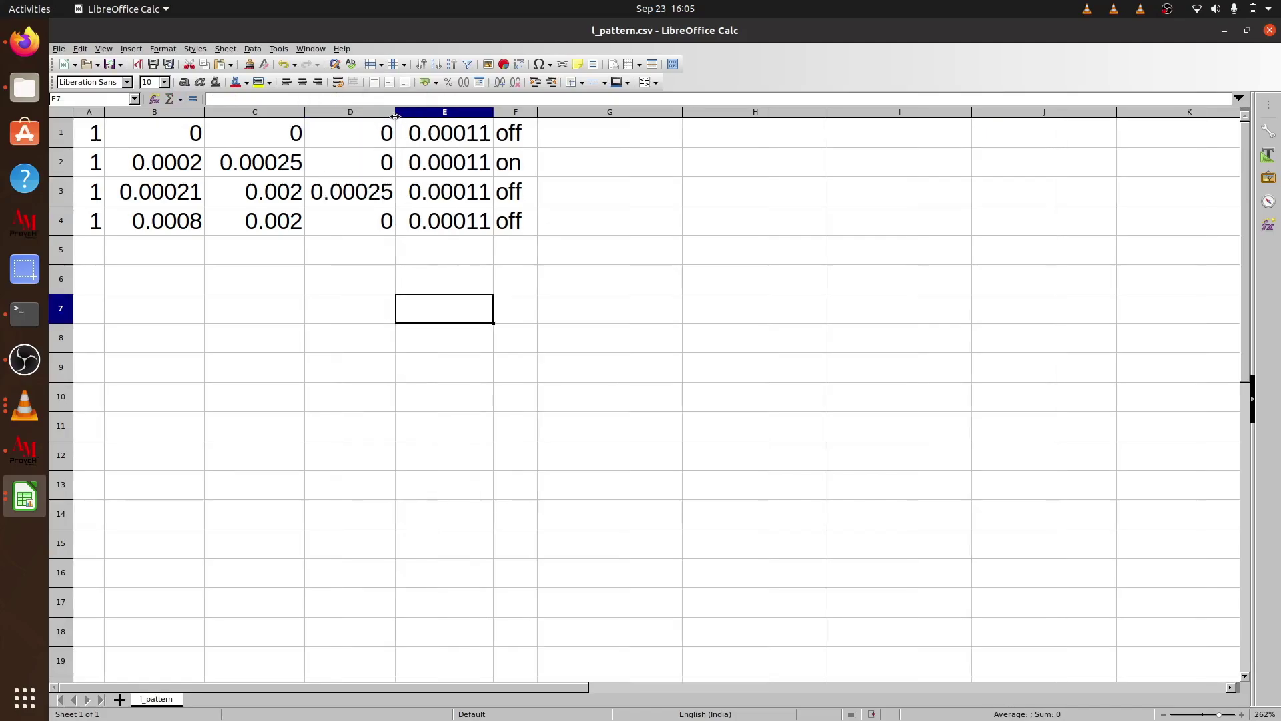
Set cell C3 to 0.00025 and save the file in Text CSV format.
{"action": "left_click", "coordinate": [280, 169]}
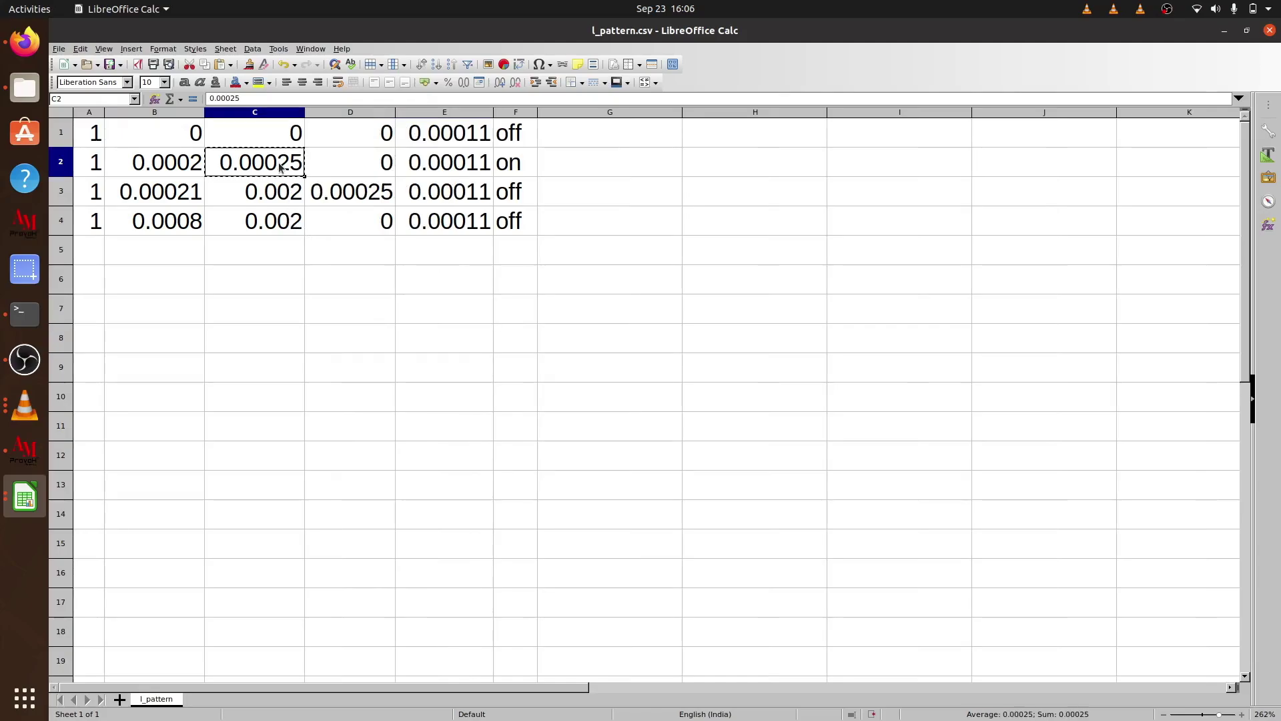
{"action": "double_click", "coordinate": [294, 194]}
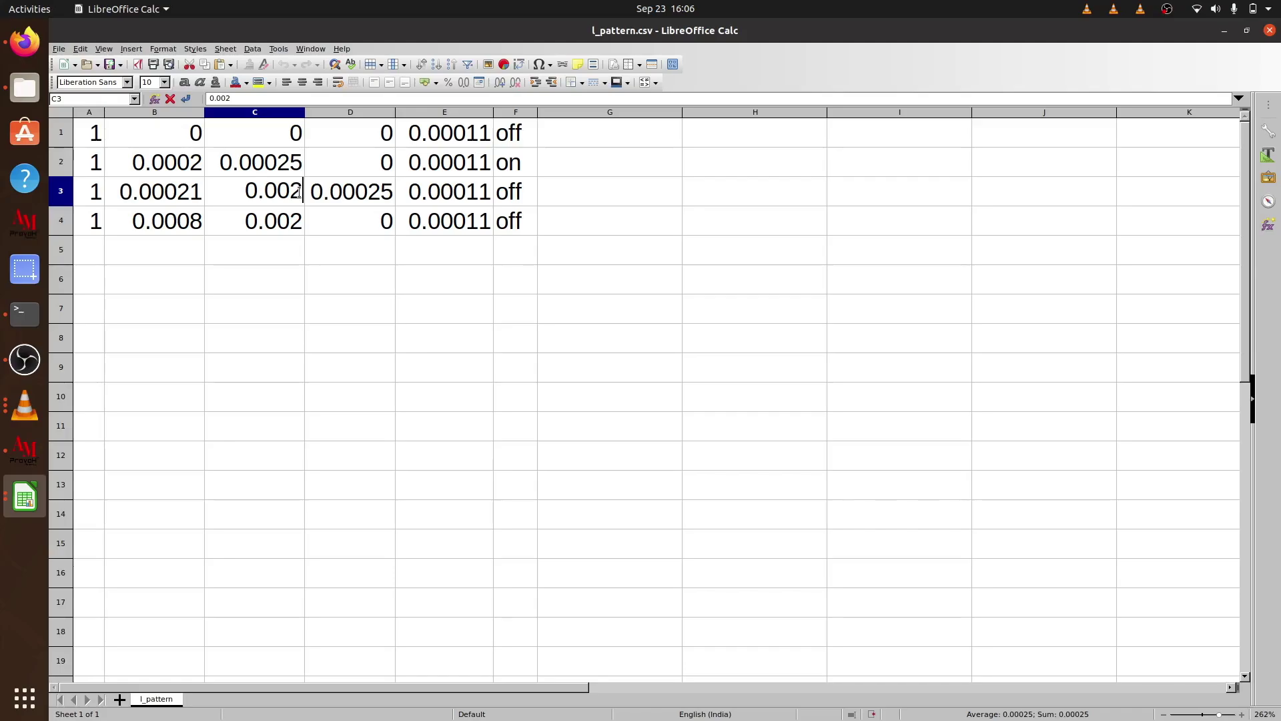
{"action": "key", "text": "BackSpace"}
{"action": "key", "text": "BackSpace"}
{"action": "key", "text": "BackSpace"}
{"action": "key", "text": "BackSpace"}
{"action": "type", "text": ".00025"}
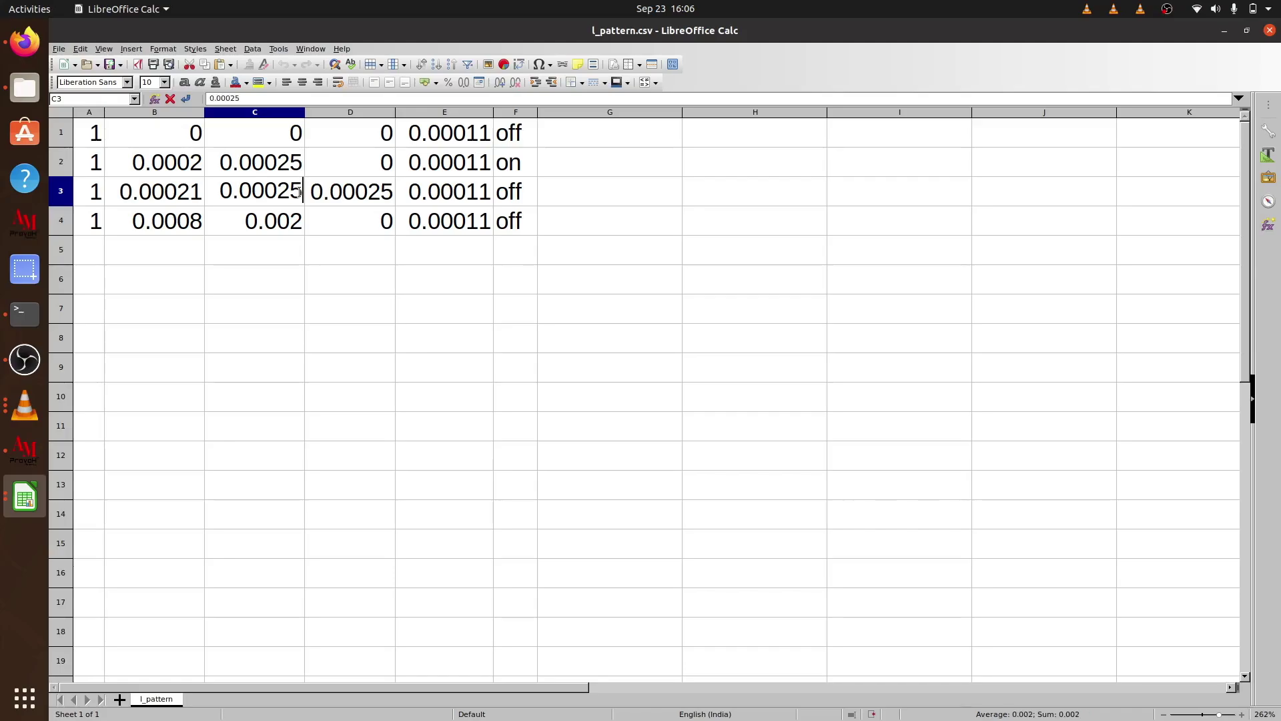
{"action": "key", "text": "ctrl+s"}
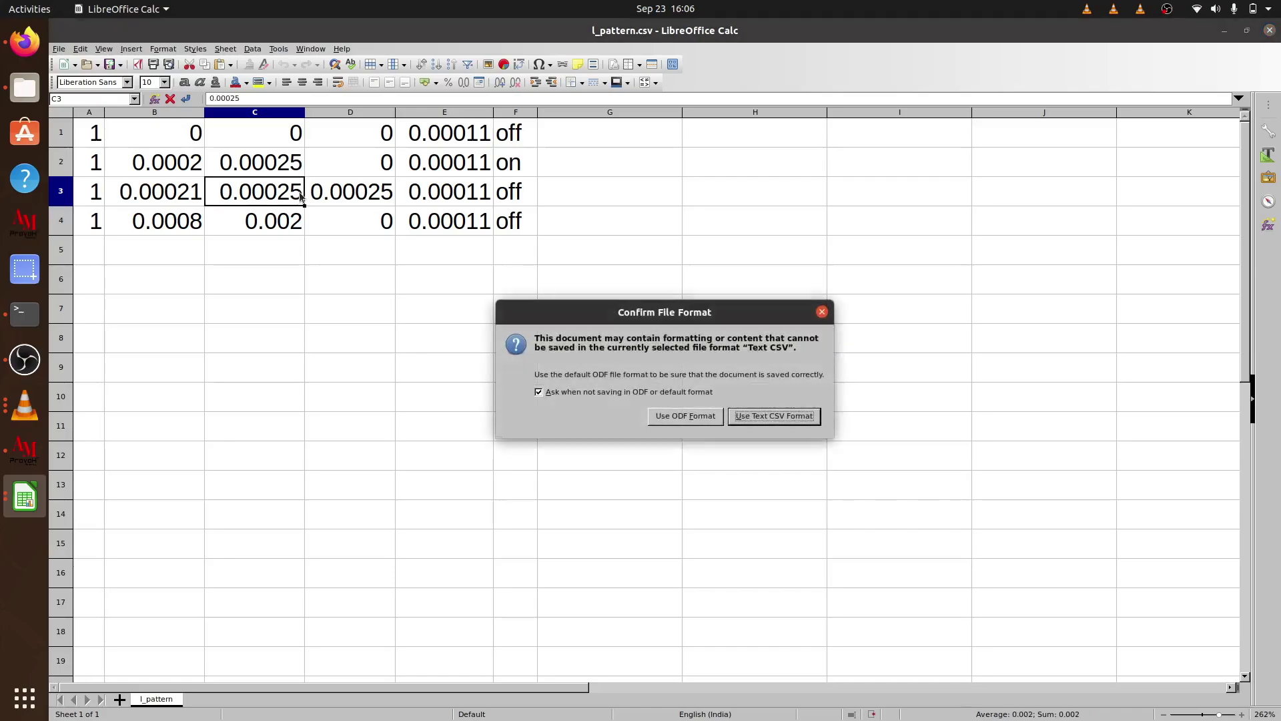
{"action": "left_click", "coordinate": [766, 425]}
{"action": "left_click", "coordinate": [434, 354]}
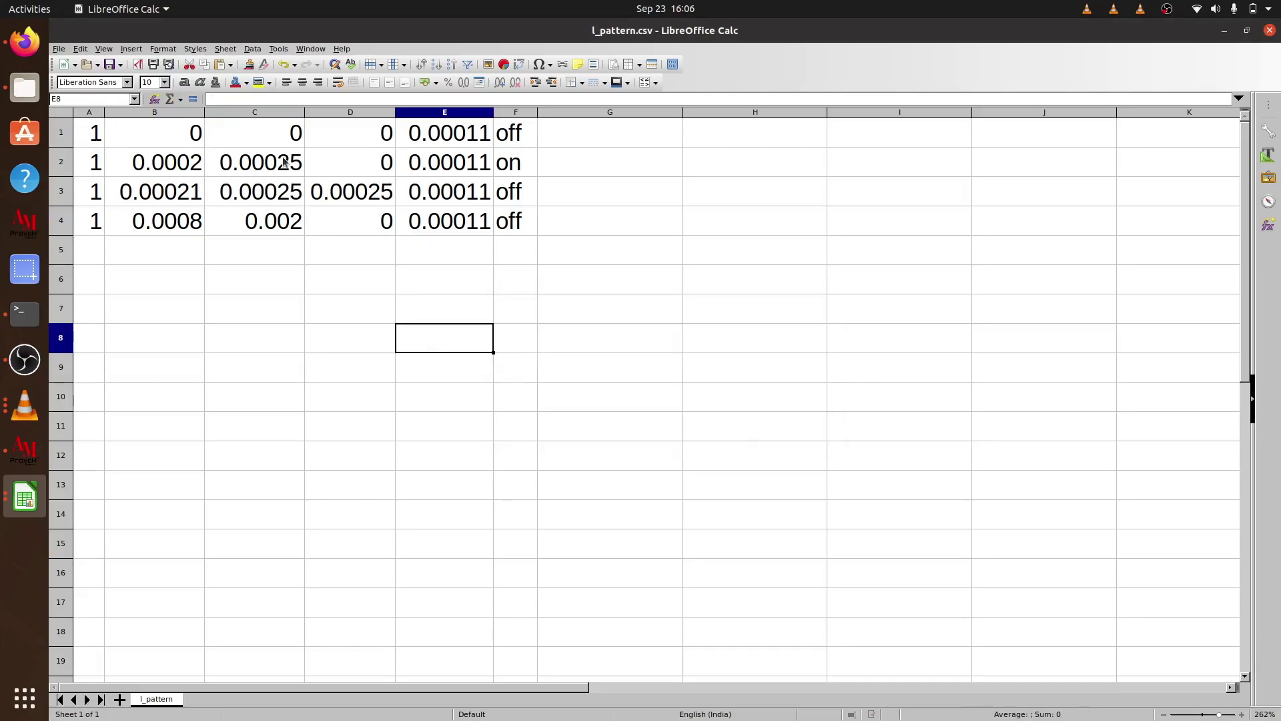
Review the coordinate values in columns C to E for rows 1 to 3 and the times in B1:B4.
{"action": "left_click_drag", "start_coordinate": [291, 133], "coordinate": [351, 132]}
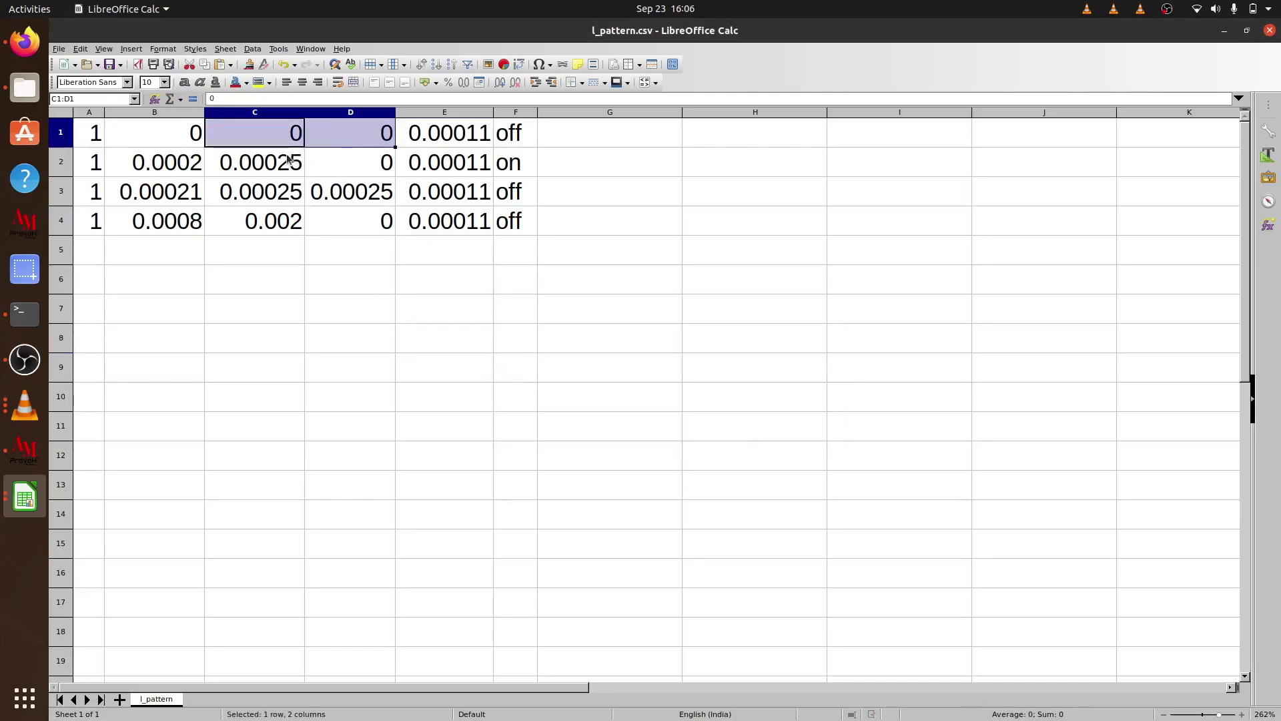
{"action": "left_click_drag", "start_coordinate": [281, 161], "coordinate": [358, 160]}
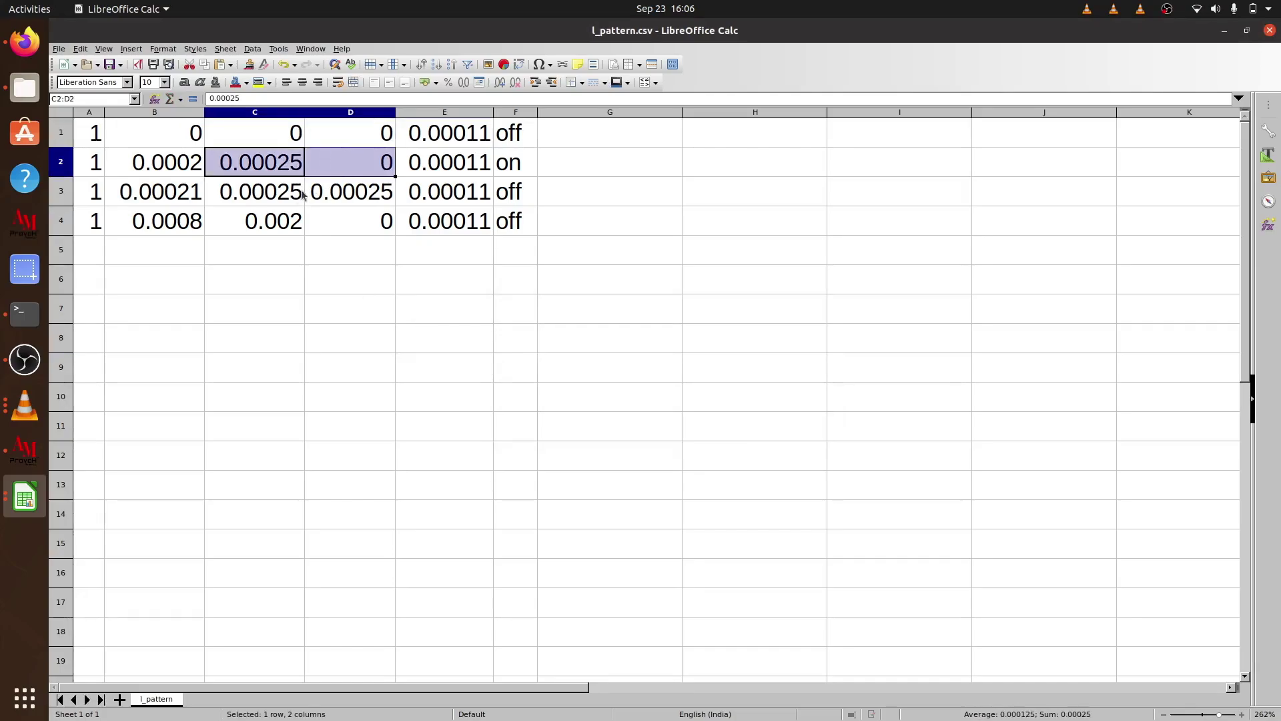
{"action": "left_click_drag", "start_coordinate": [272, 199], "coordinate": [441, 196]}
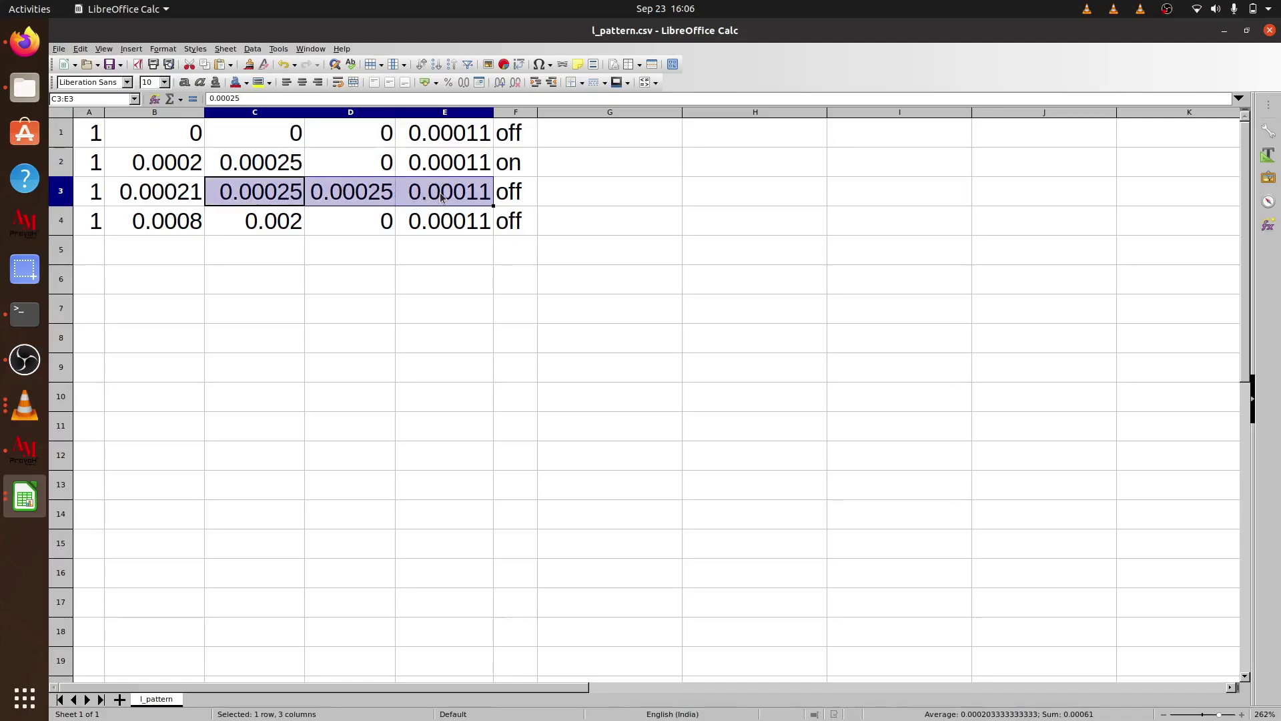
{"action": "left_click", "coordinate": [351, 246]}
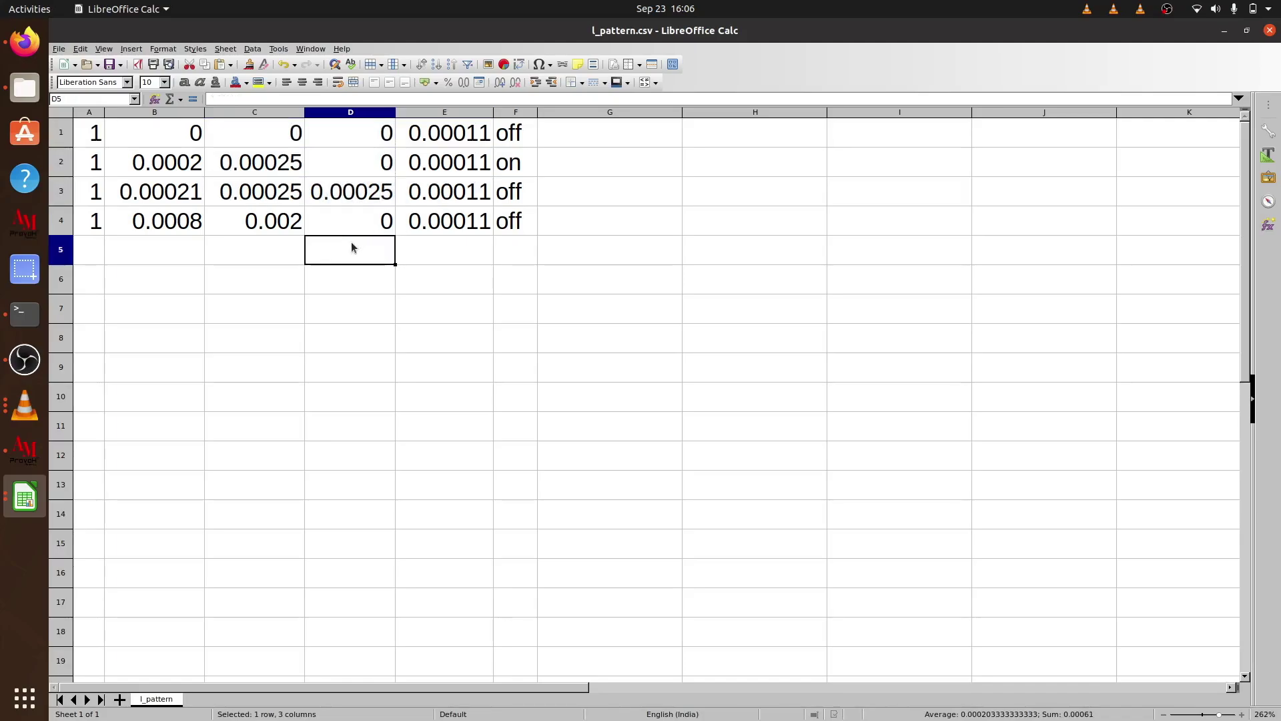
{"action": "left_click", "coordinate": [224, 289]}
{"action": "left_click_drag", "start_coordinate": [175, 134], "coordinate": [177, 235]}
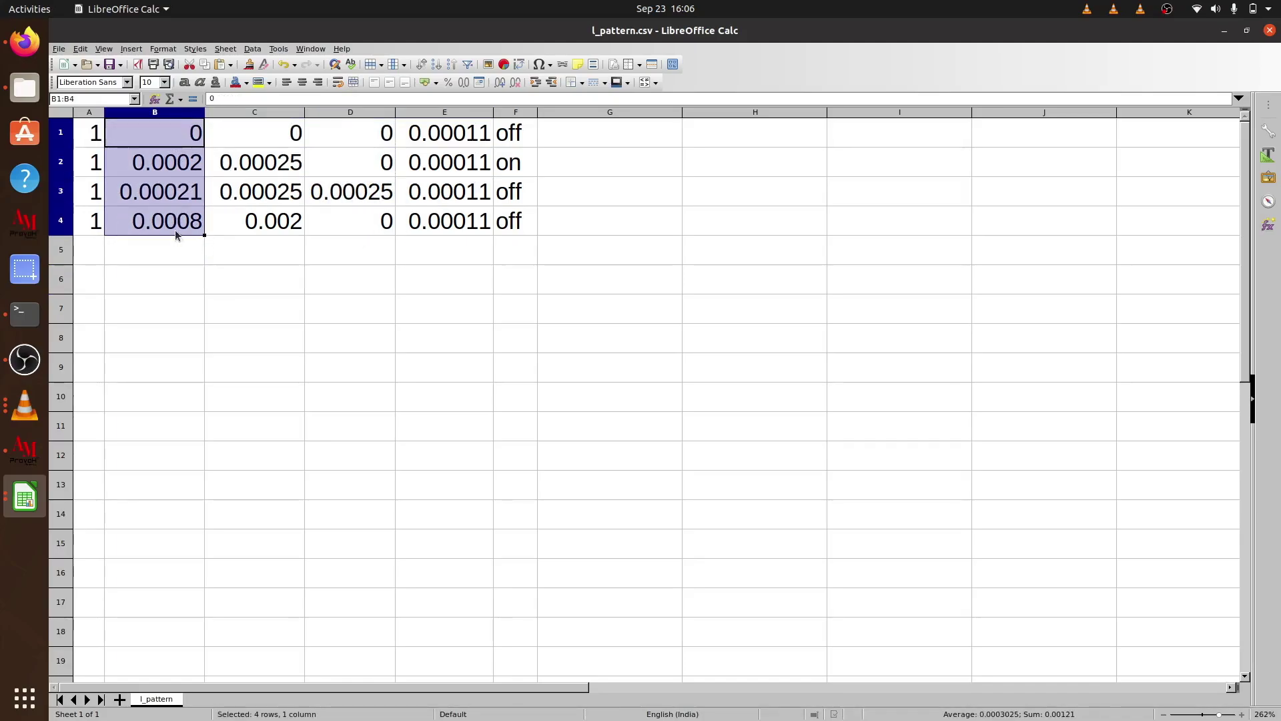
{"action": "left_click", "coordinate": [278, 333]}
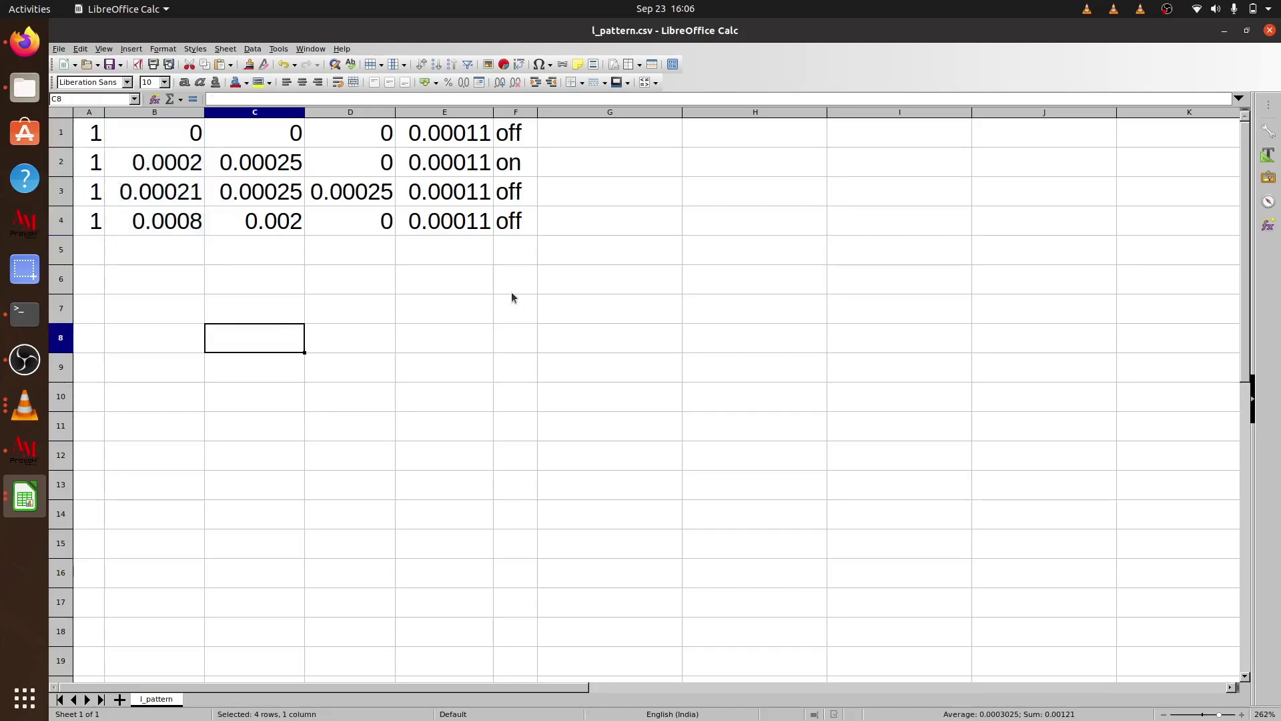
Enter 1.25 in the empty cell G6 beside the pattern data.
{"action": "double_click", "coordinate": [644, 286]}
{"action": "type", "text": "1."}
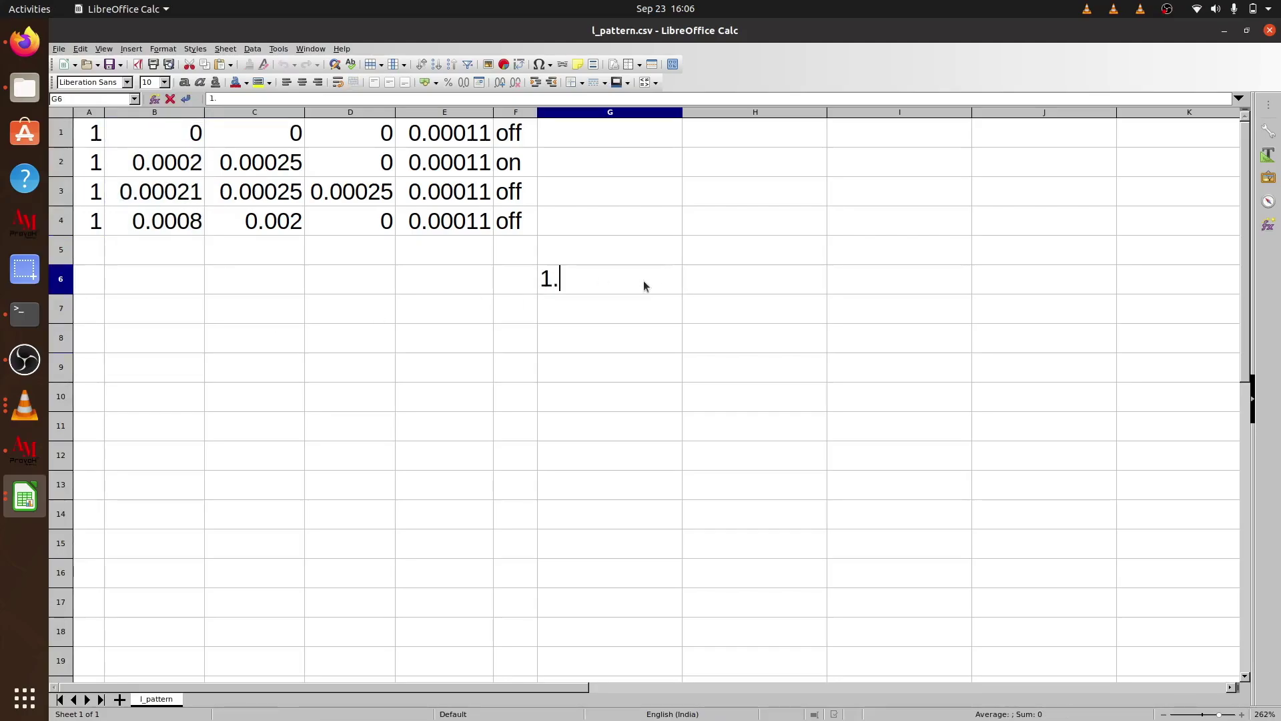
{"action": "type", "text": "25"}
{"action": "left_click", "coordinate": [647, 328]}
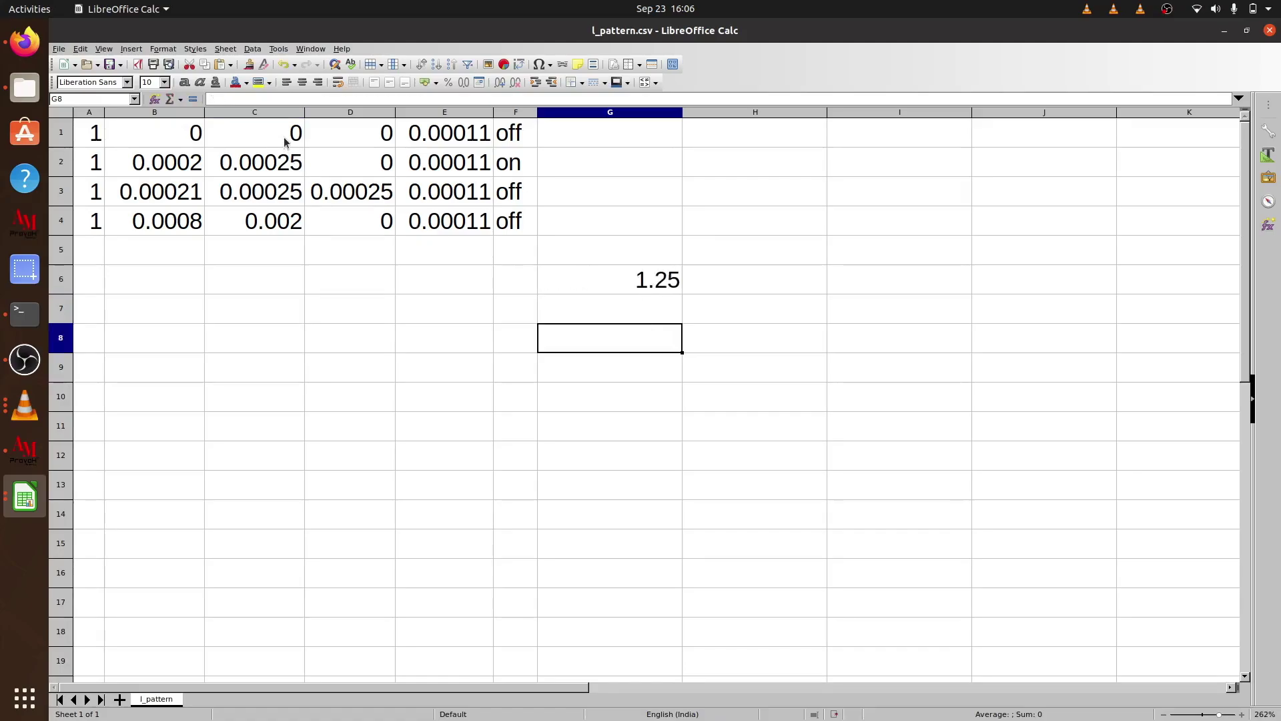
Calculate the travel time between the C1 and C2 positions in cell H7 with the formula =0.00025/1.25.
{"action": "left_click_drag", "start_coordinate": [287, 139], "coordinate": [286, 165]}
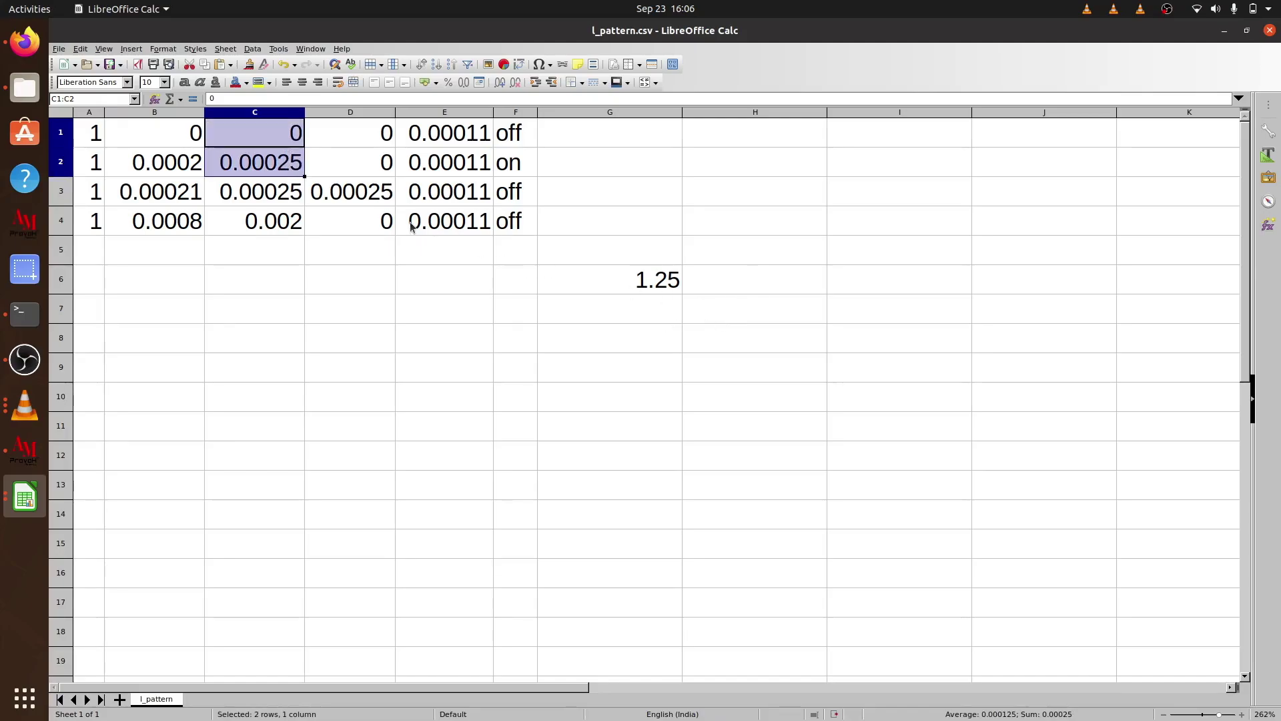
{"action": "left_click", "coordinate": [180, 168]}
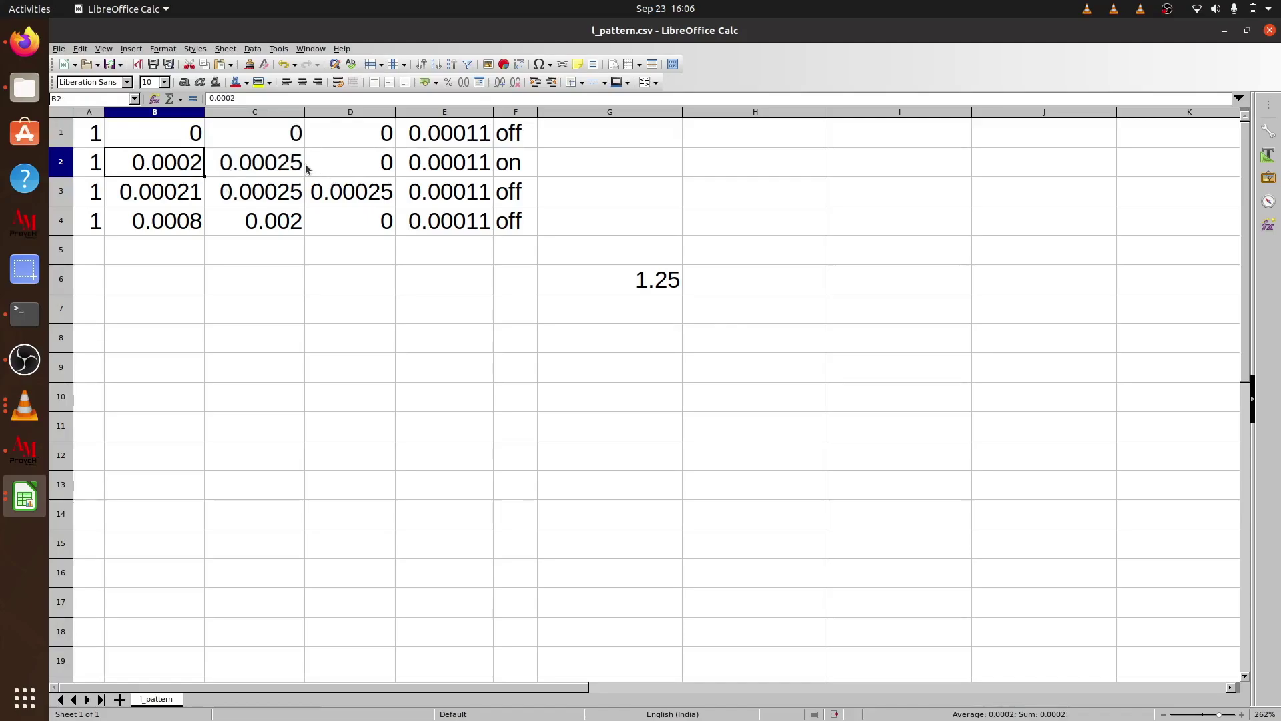
{"action": "left_click_drag", "start_coordinate": [293, 133], "coordinate": [294, 162]}
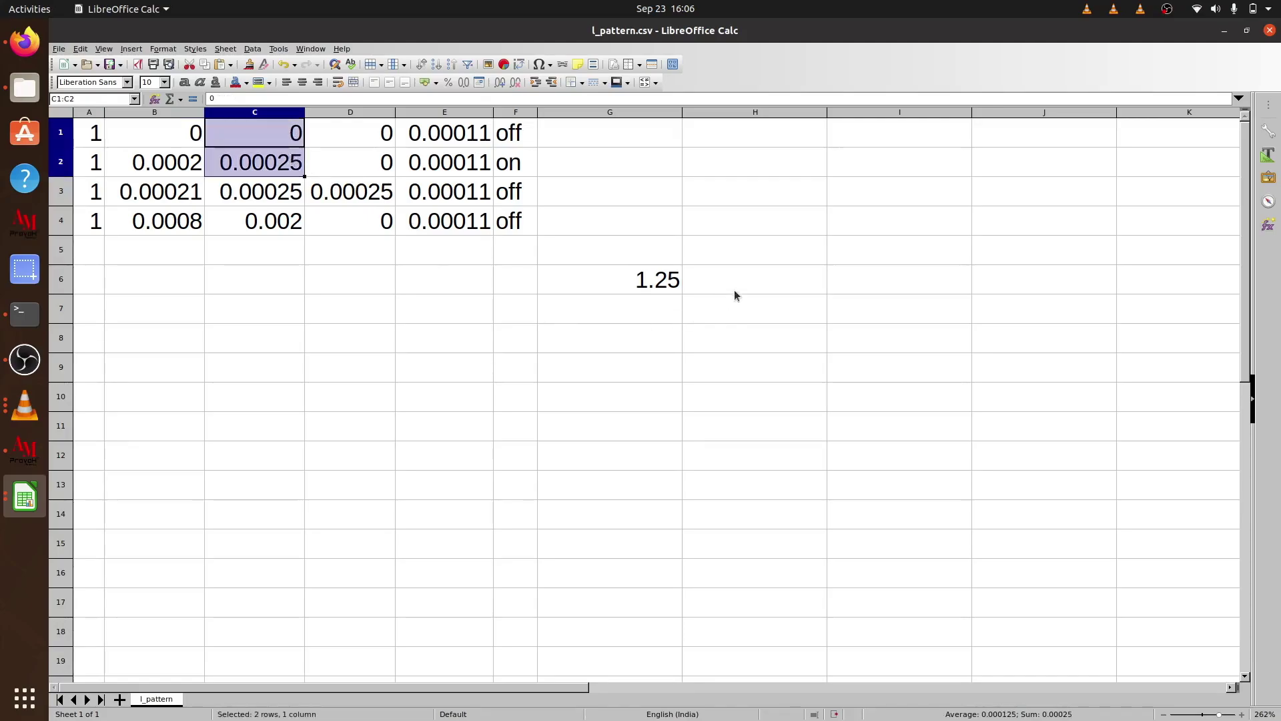
{"action": "double_click", "coordinate": [766, 288]}
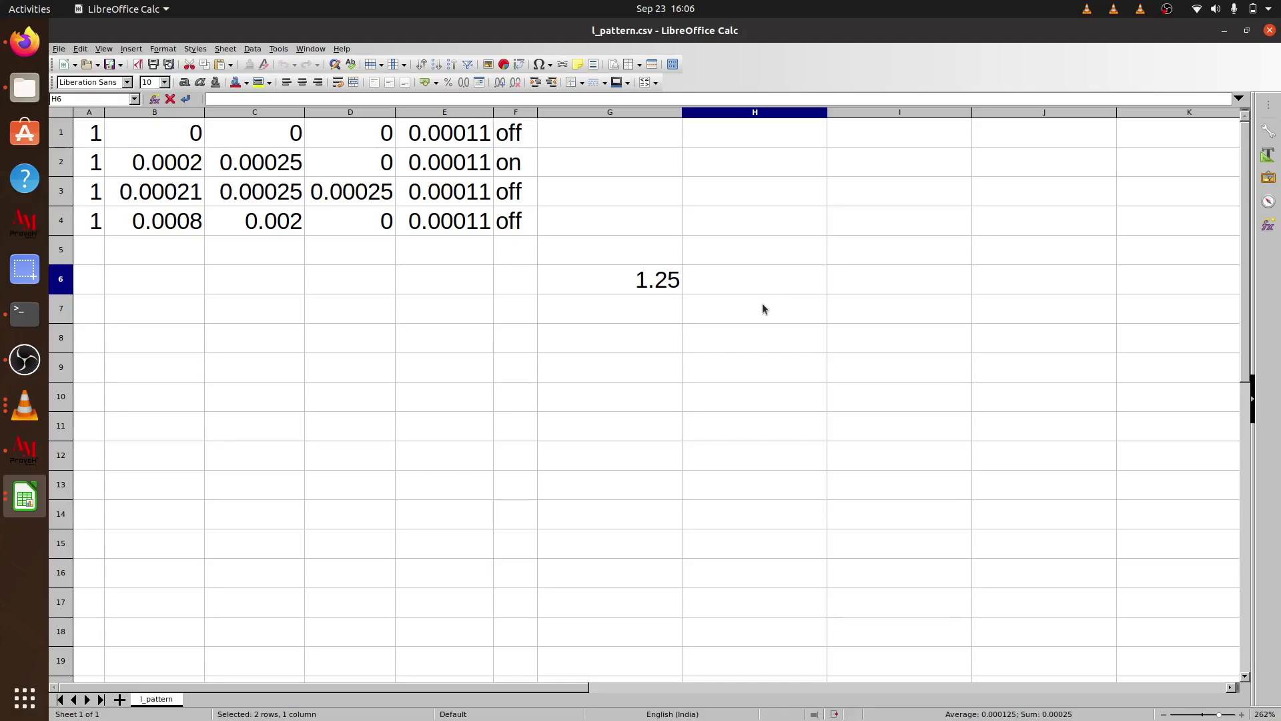
{"action": "double_click", "coordinate": [767, 312]}
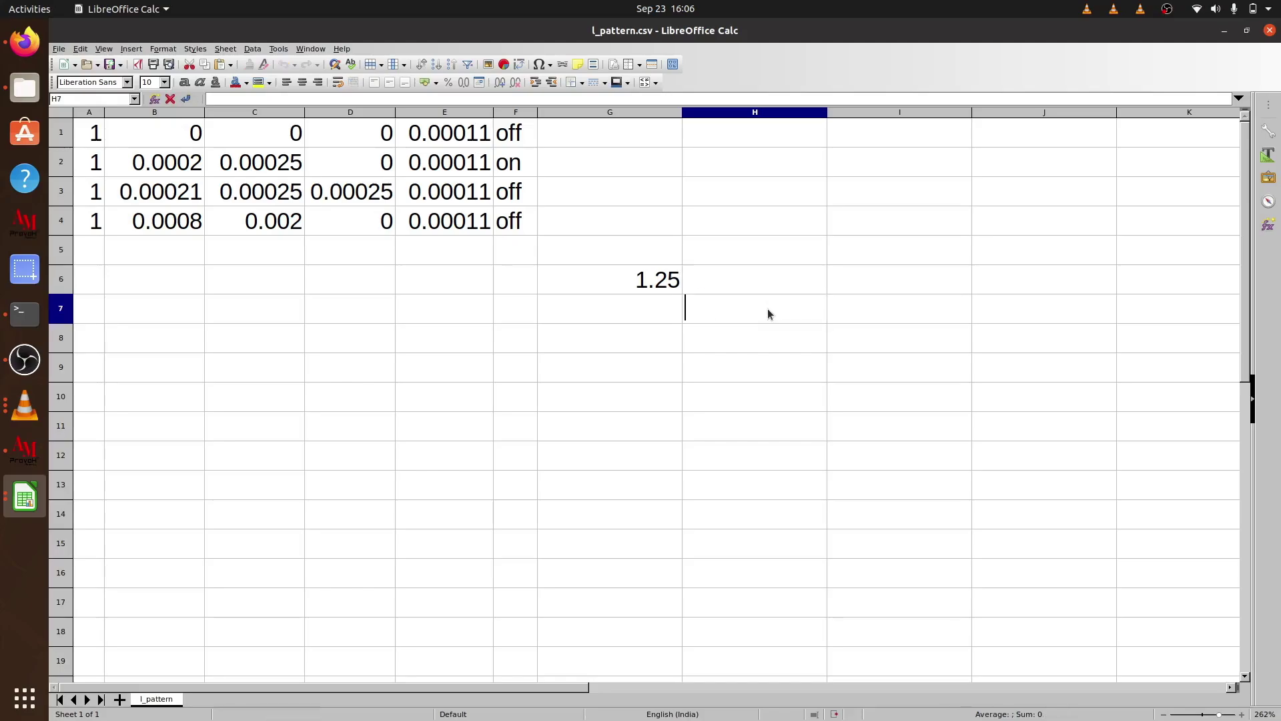
{"action": "type", "text": "0.00025"}
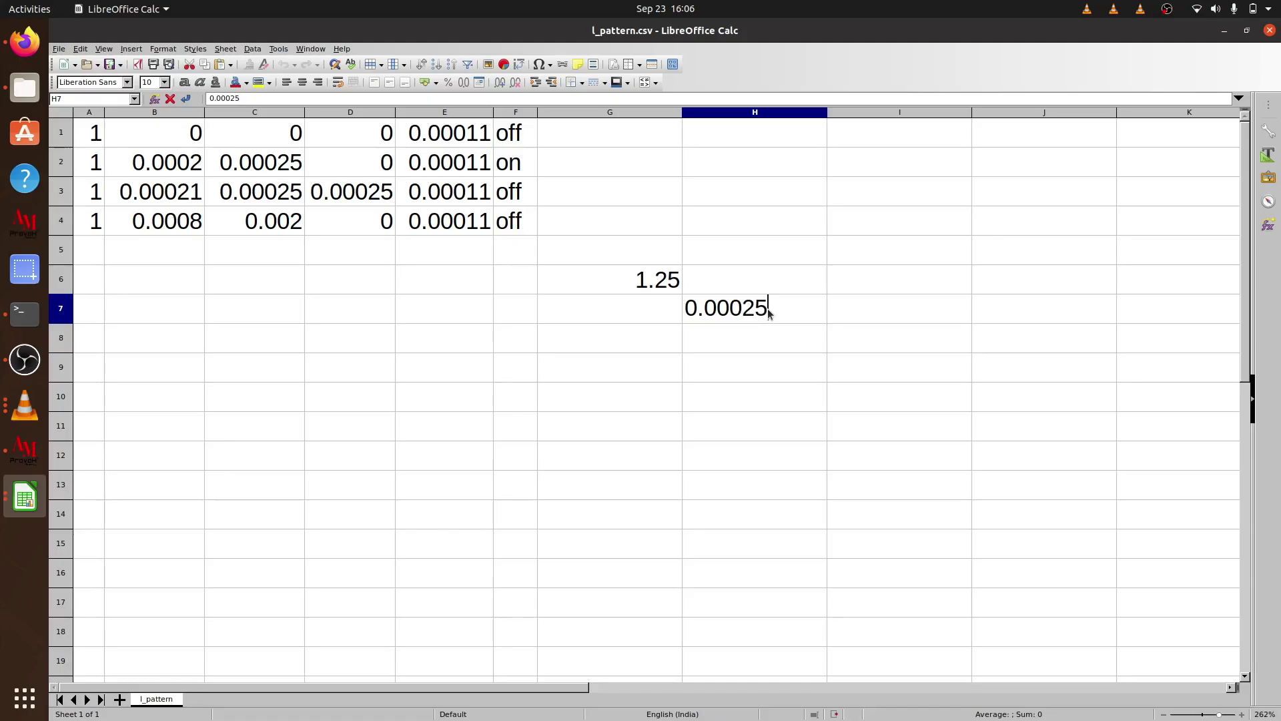
{"action": "type", "text": "/1.25"}
{"action": "left_click", "coordinate": [687, 307]}
{"action": "type", "text": "="}
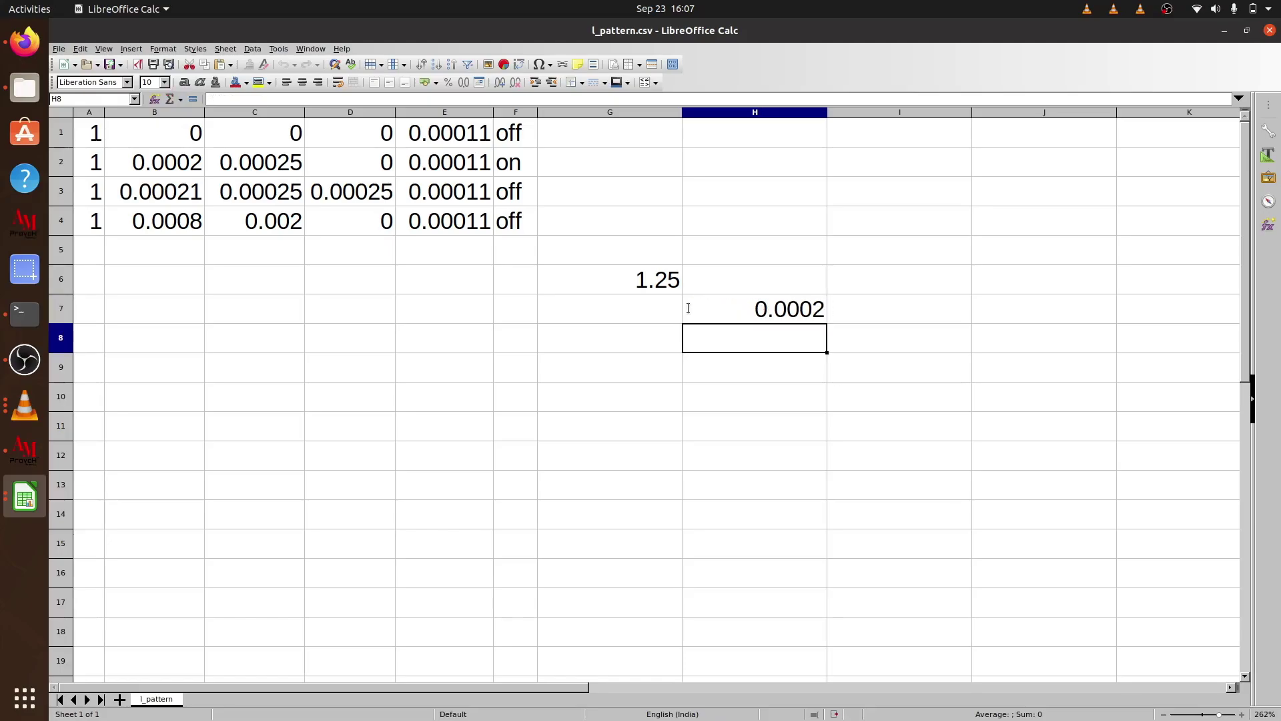
{"action": "key", "text": "Return"}
{"action": "left_click", "coordinate": [794, 315]}
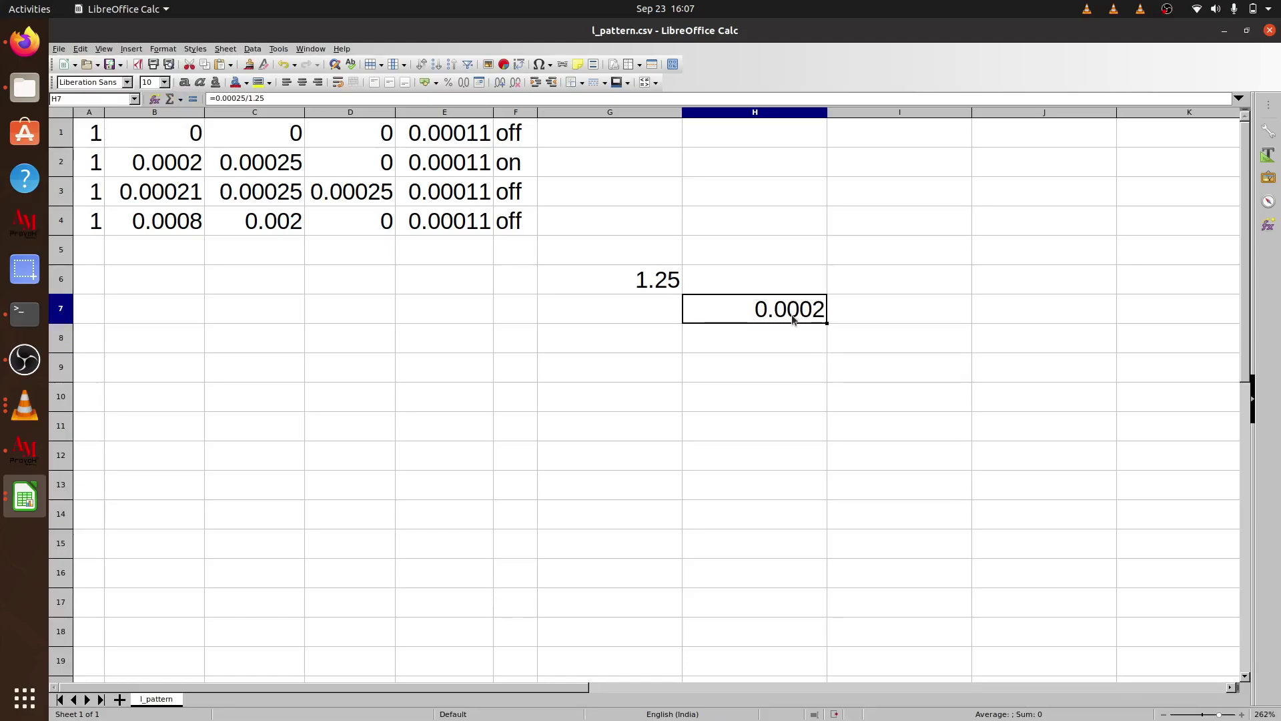
Compare the times in B2 and B3 with the coordinates in C2 and D3, and set B3 to 0.0004.
{"action": "left_click", "coordinate": [173, 166]}
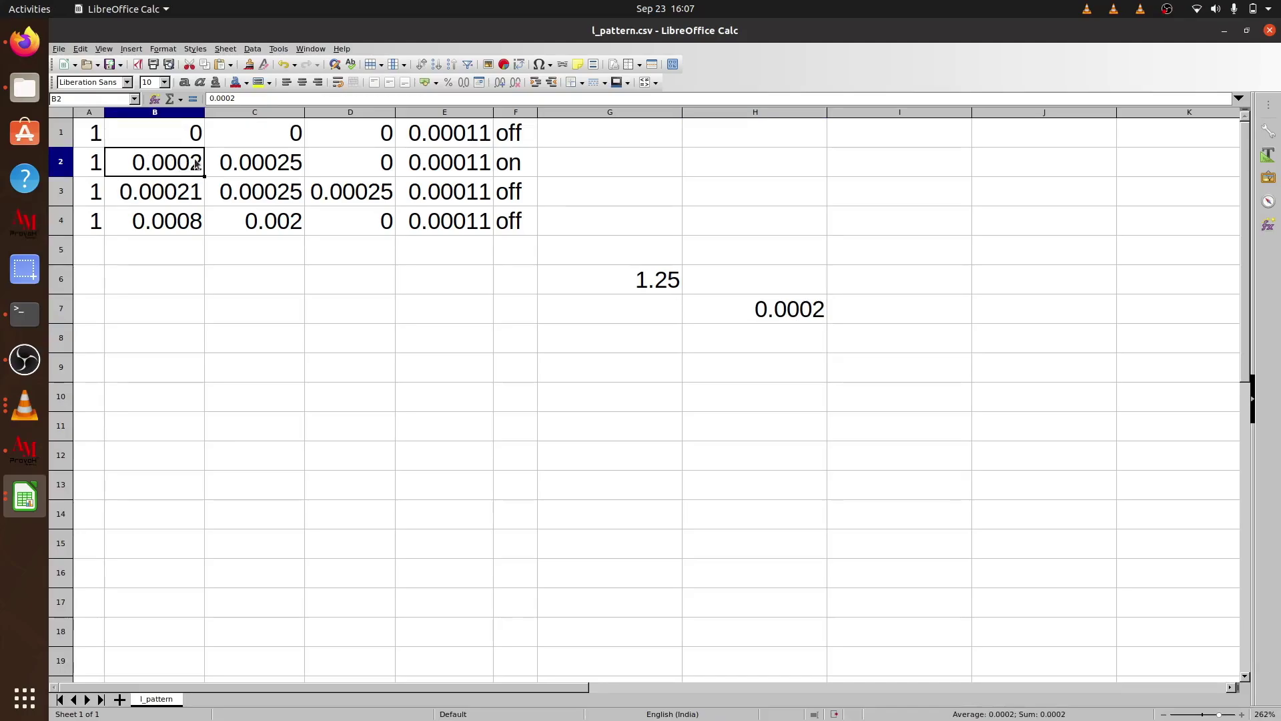
{"action": "left_click", "coordinate": [196, 194]}
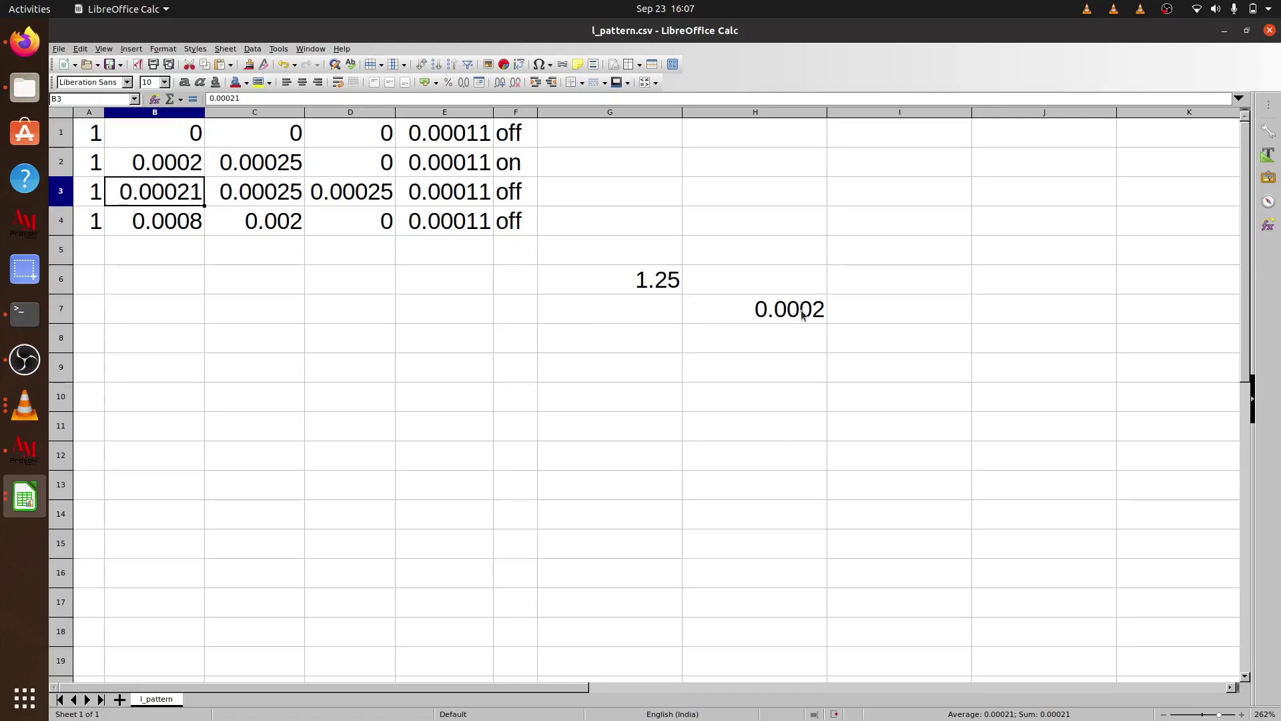
{"action": "left_click", "coordinate": [175, 167]}
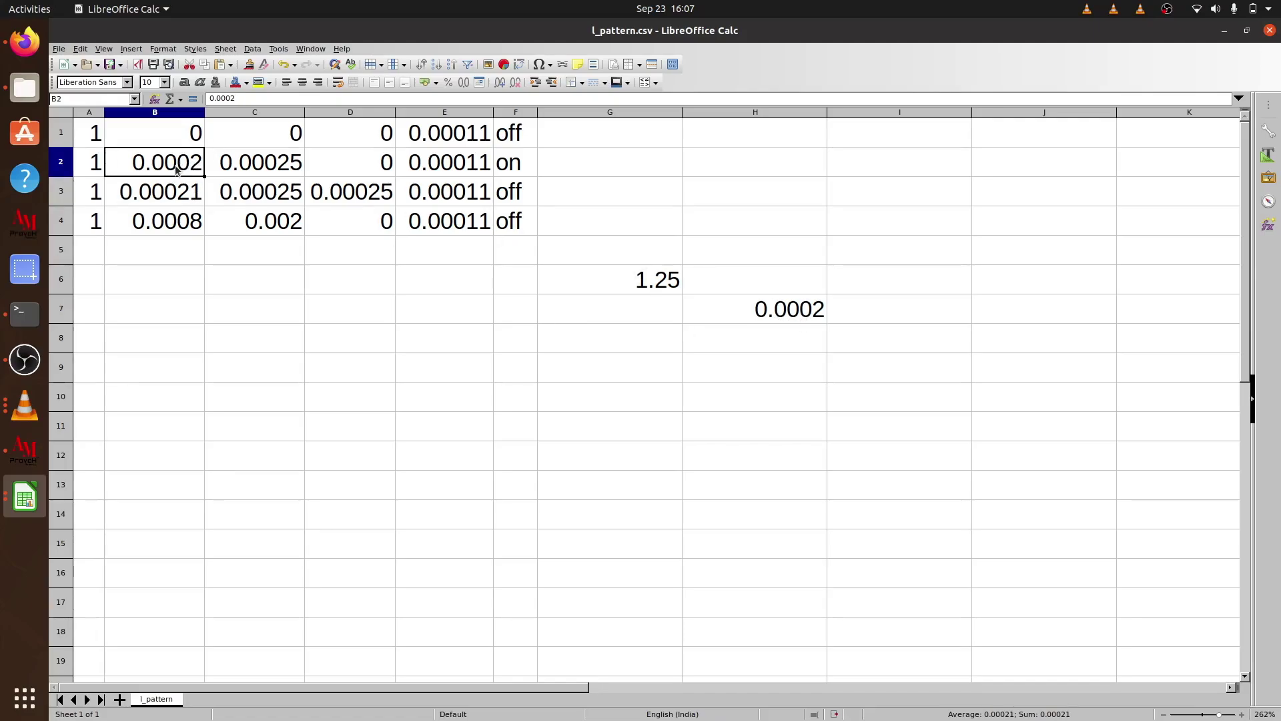
{"action": "left_click", "coordinate": [287, 166]}
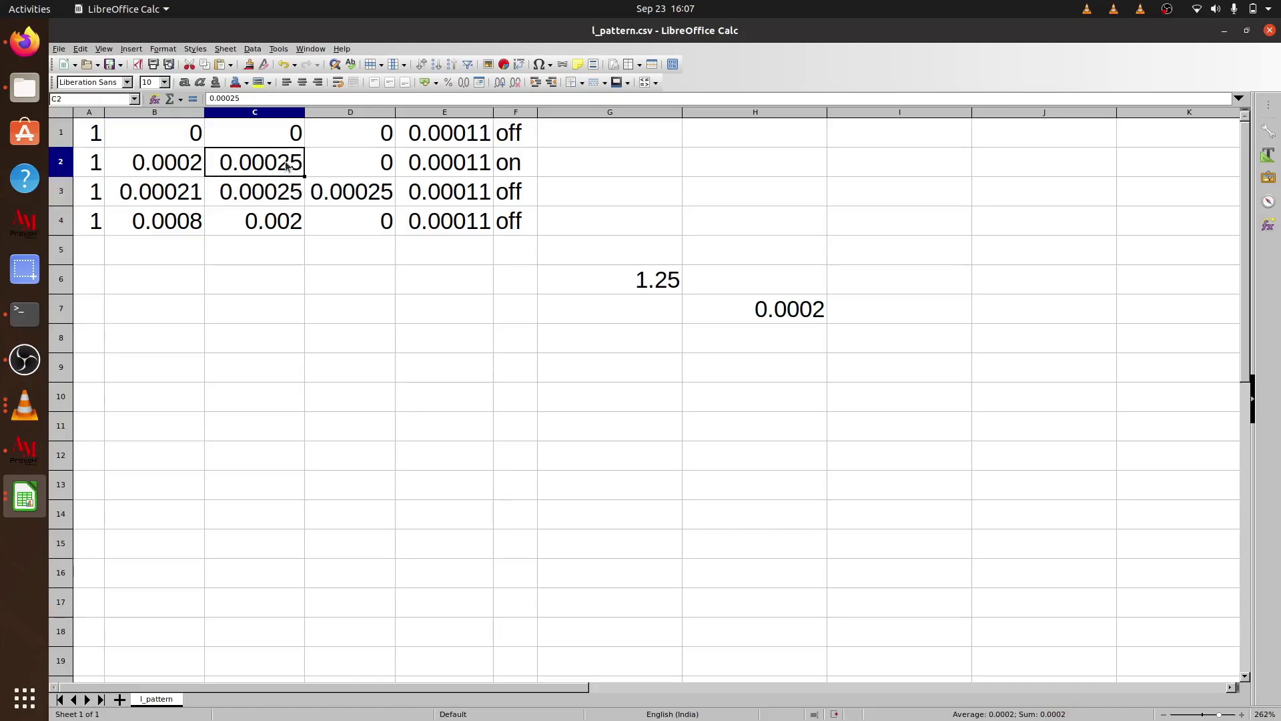
{"action": "left_click", "coordinate": [344, 201]}
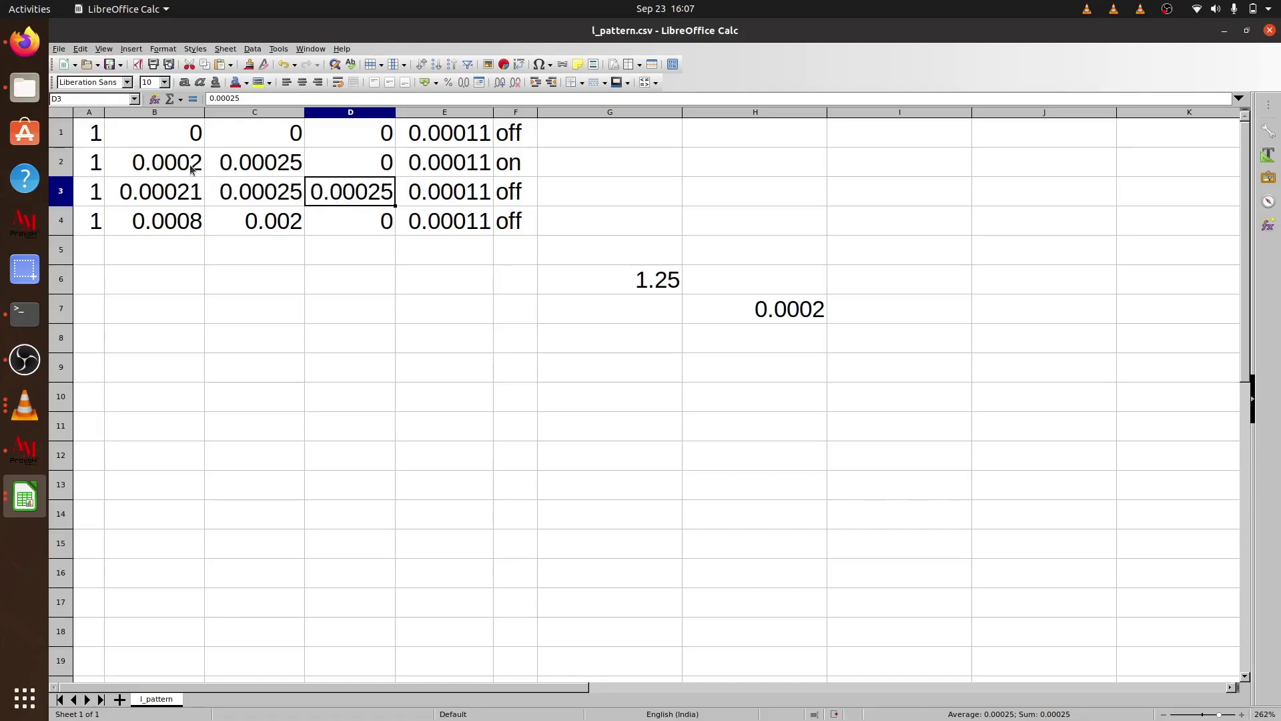
{"action": "left_click", "coordinate": [194, 196]}
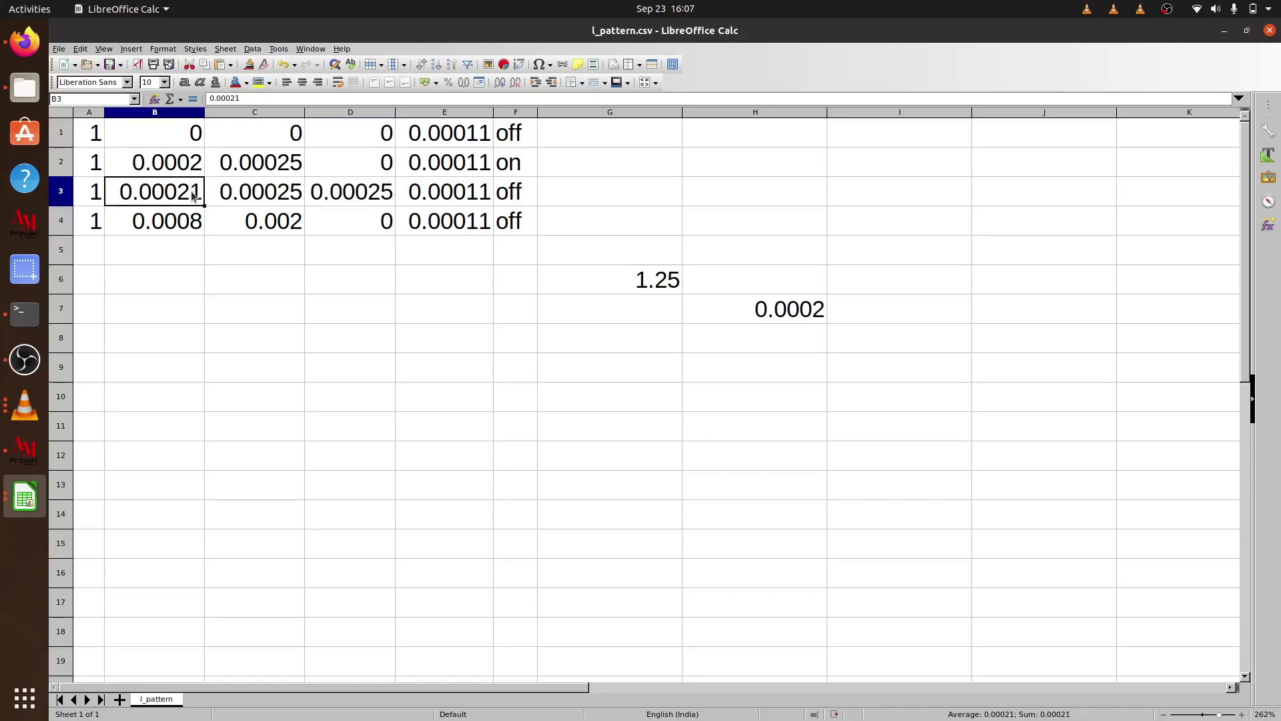
{"action": "double_click", "coordinate": [194, 196]}
{"action": "key", "text": "BackSpace"}
{"action": "key", "text": "BackSpace"}
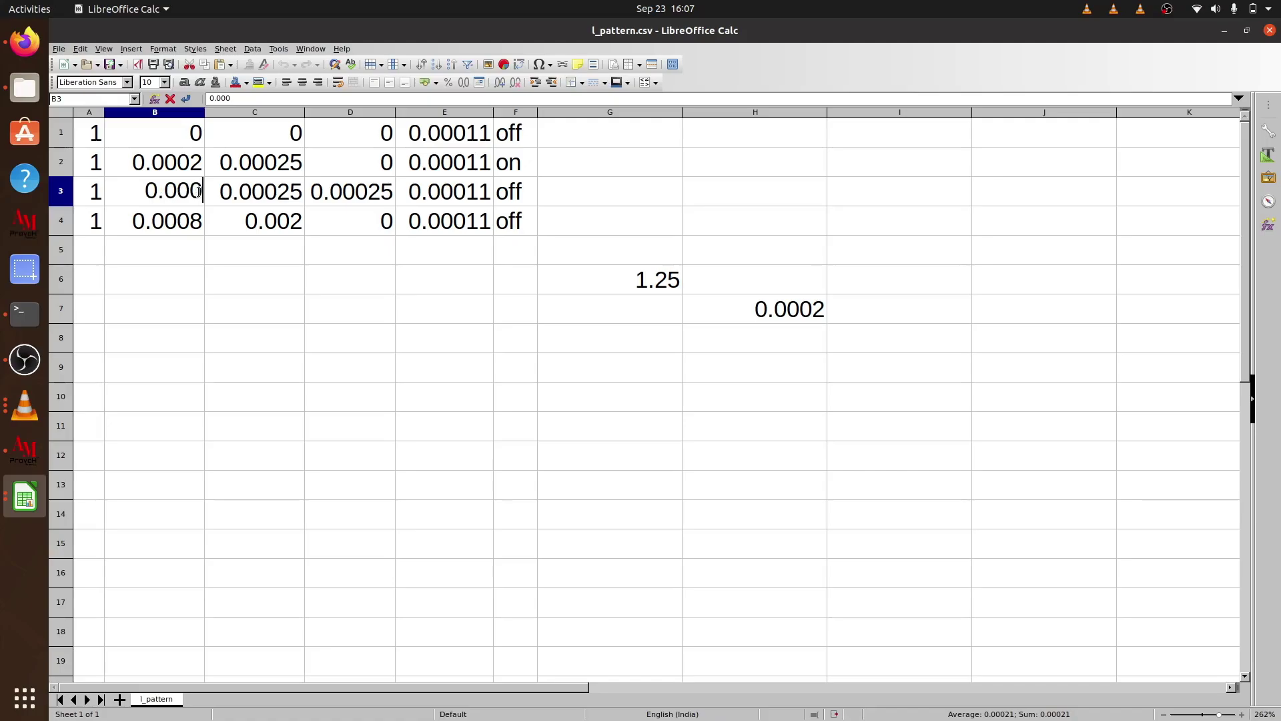
{"action": "type", "text": "4"}
{"action": "left_click", "coordinate": [211, 220]}
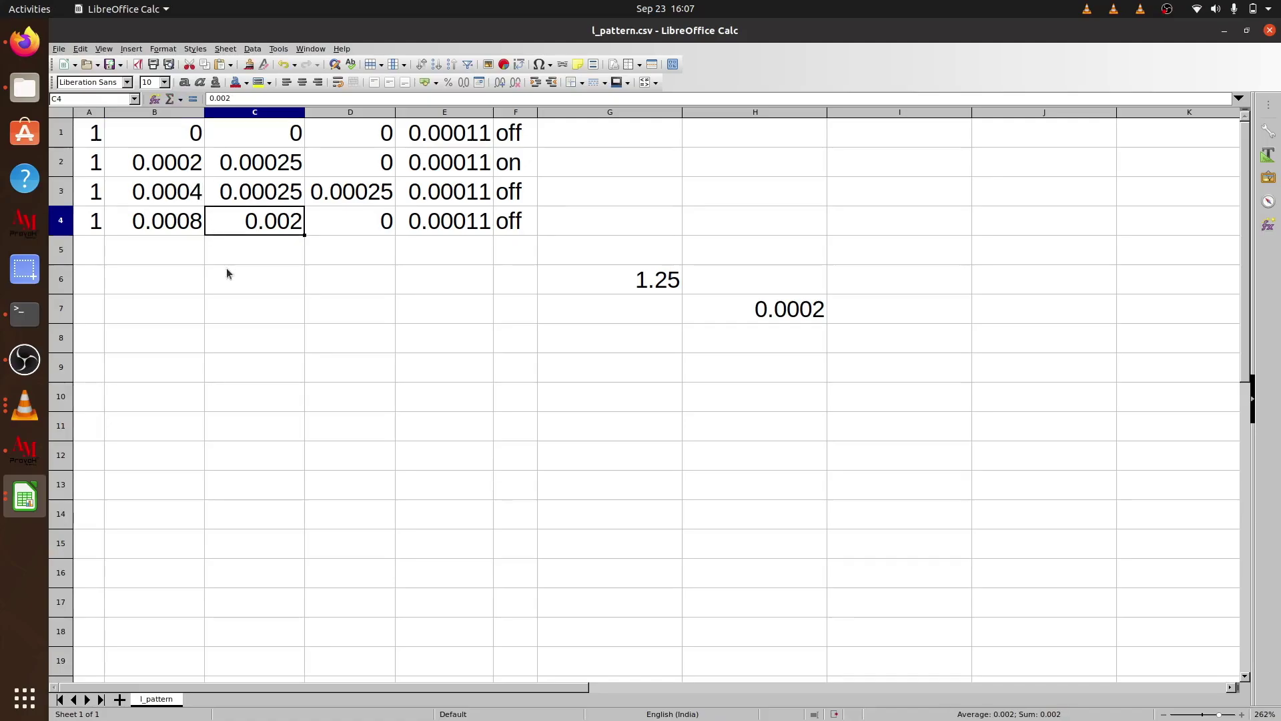
{"action": "left_click", "coordinate": [259, 261]}
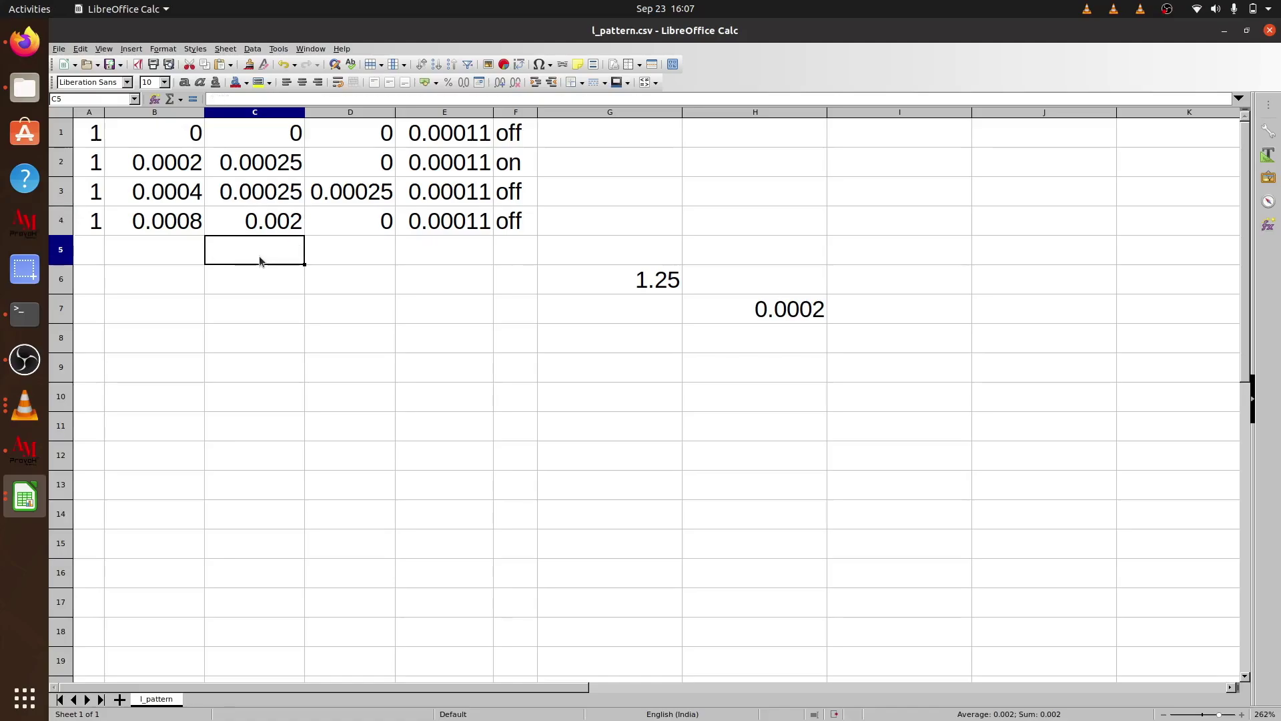
Replace the time in B4 with the formula =0.0004+0.0006.
{"action": "double_click", "coordinate": [199, 223]}
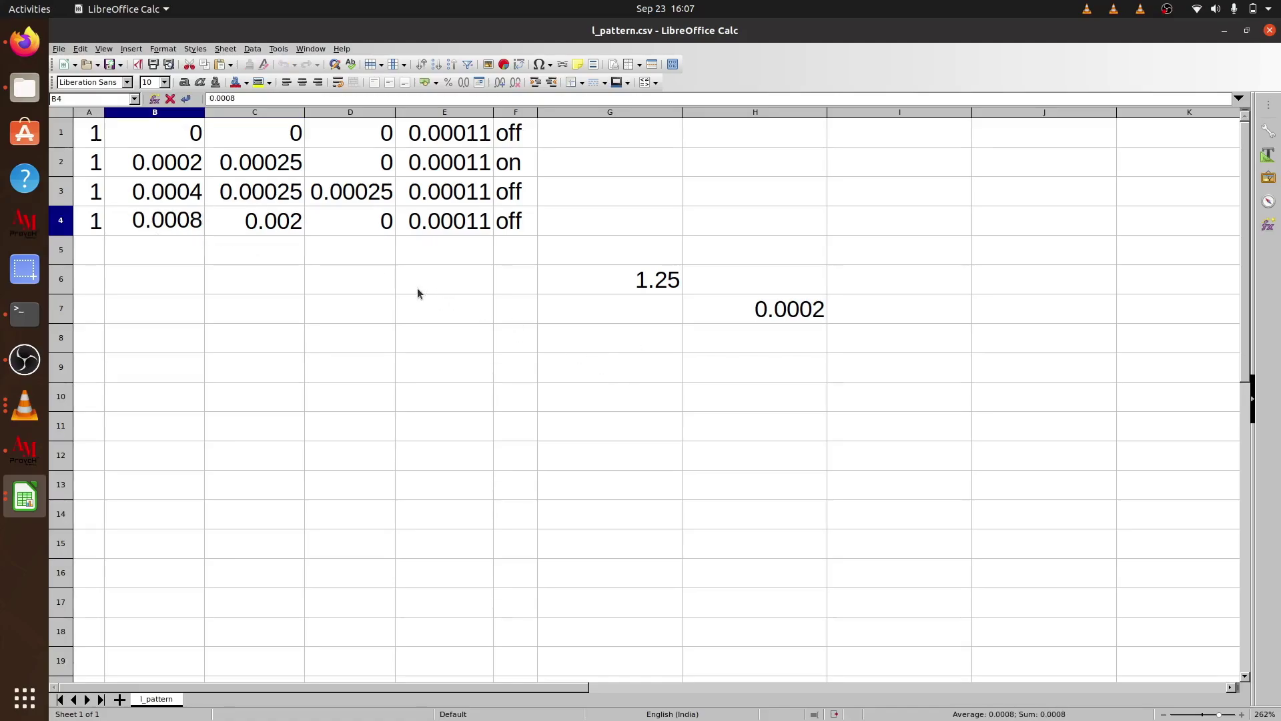
{"action": "left_click", "coordinate": [181, 193]}
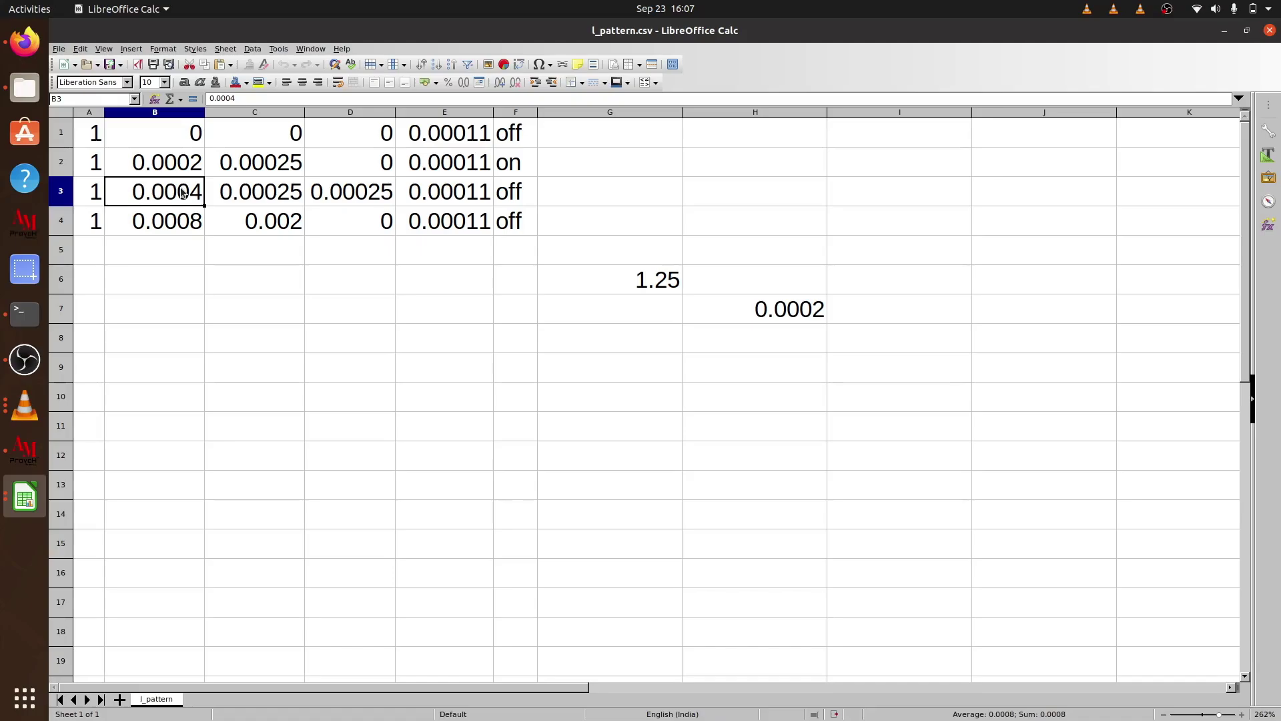
{"action": "double_click", "coordinate": [201, 223]}
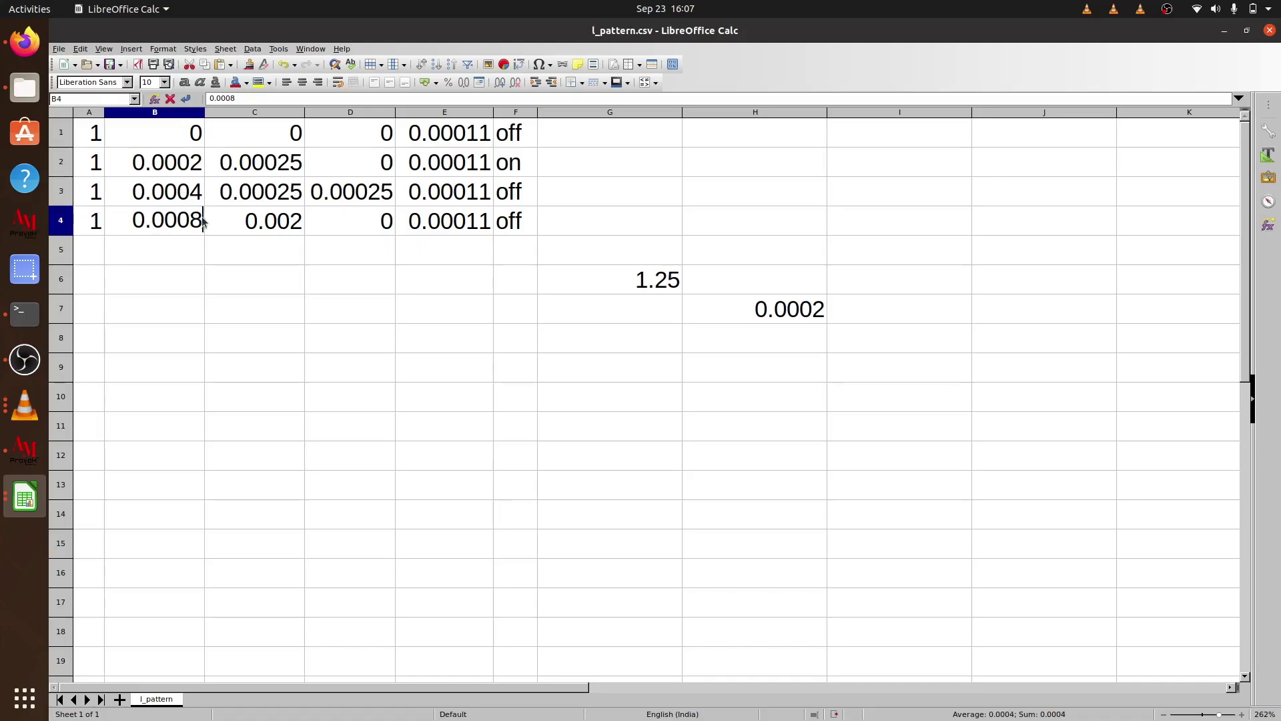
{"action": "key", "text": "BackSpace"}
{"action": "key", "text": "BackSpace"}
{"action": "key", "text": "BackSpace"}
{"action": "key", "text": "BackSpace"}
{"action": "key", "text": "BackSpace"}
{"action": "key", "text": "BackSpace"}
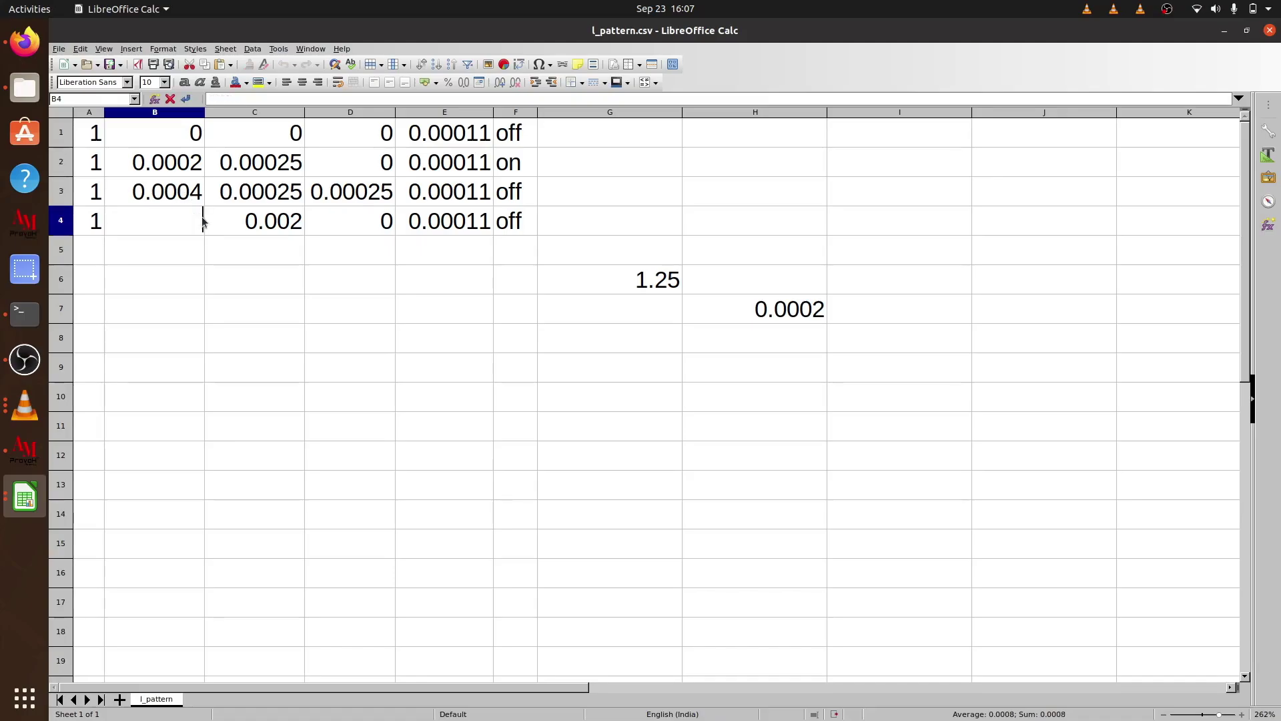
{"action": "type", "text": "0.0004"}
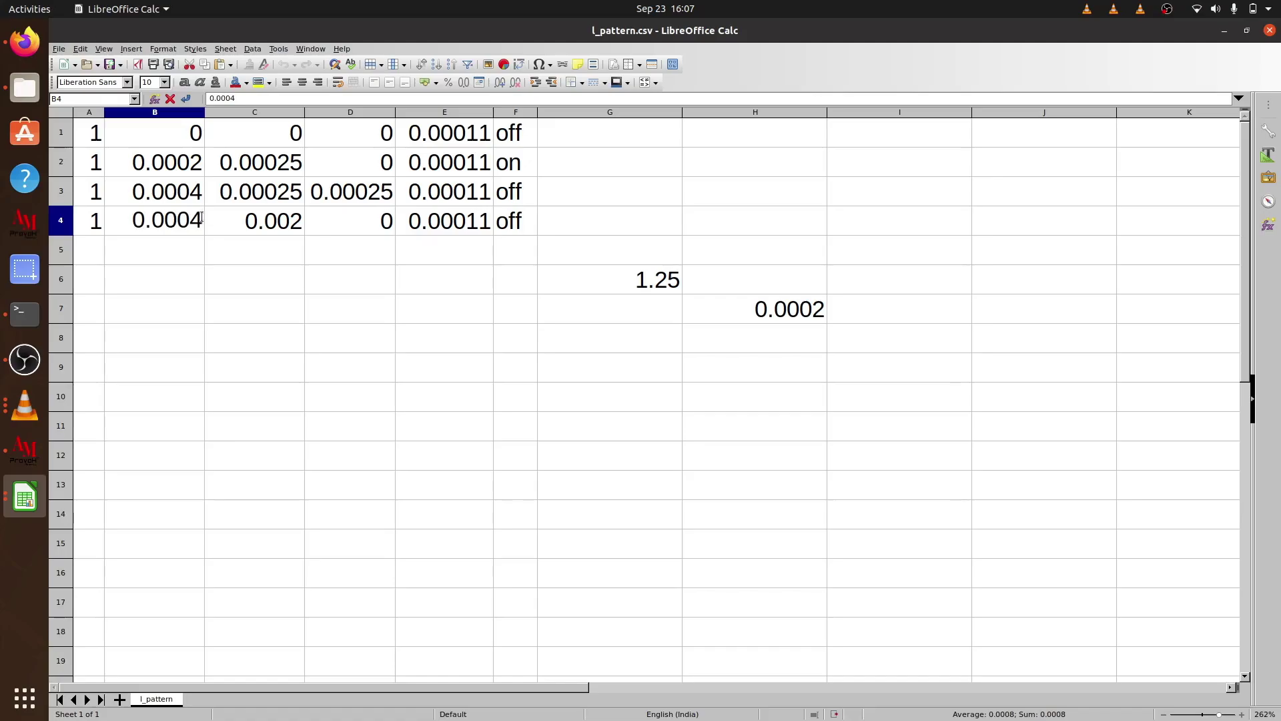
{"action": "type", "text": "+"}
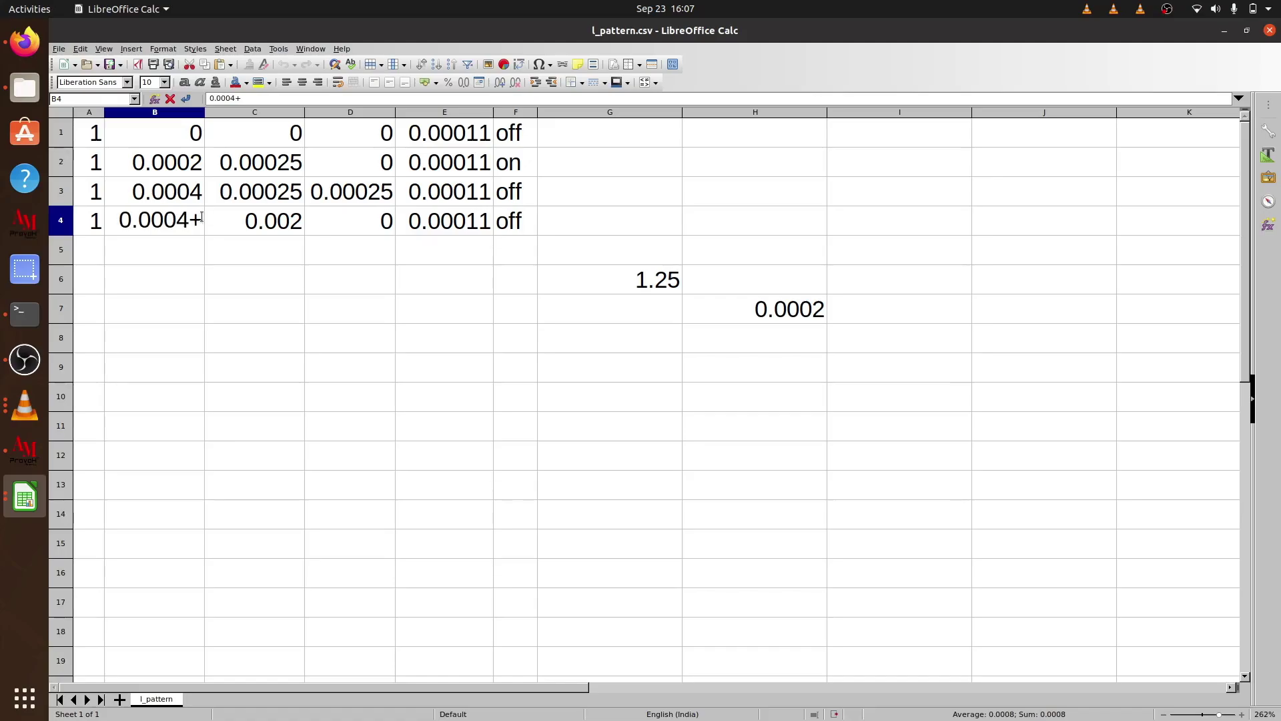
{"action": "key", "text": "Home"}
{"action": "type", "text": "="}
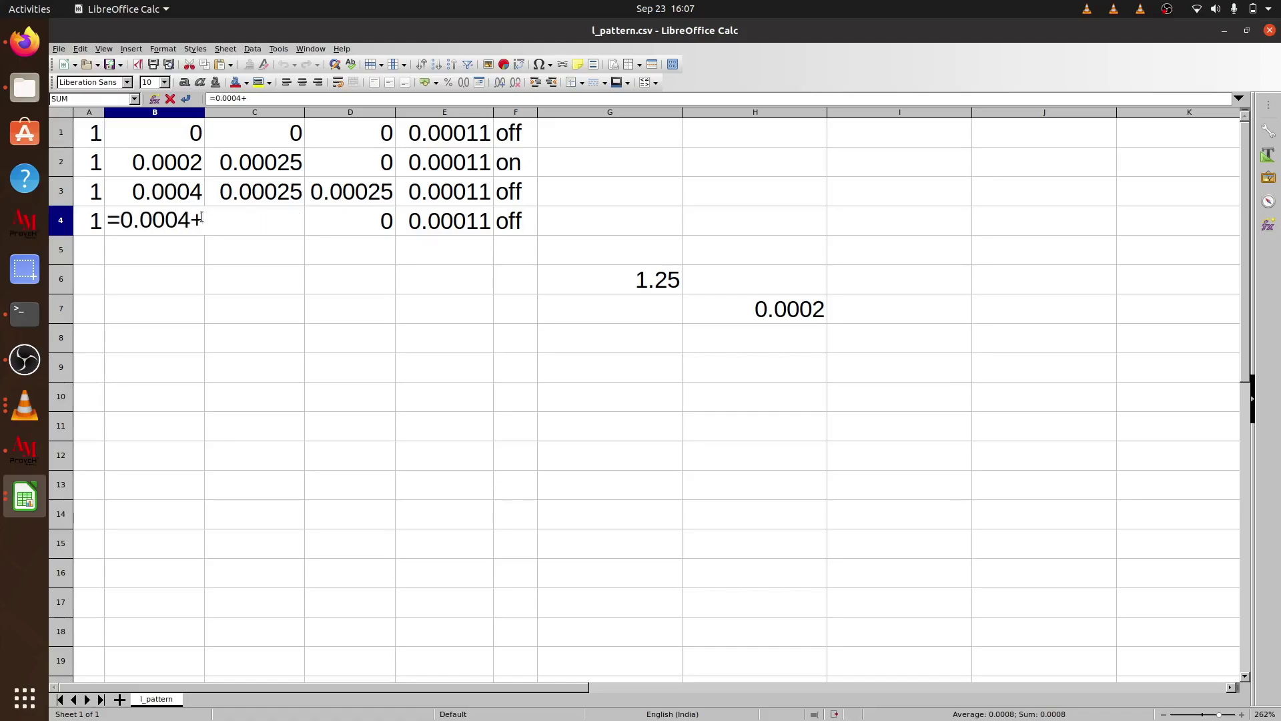
{"action": "key", "text": "End"}
{"action": "type", "text": "0.0006"}
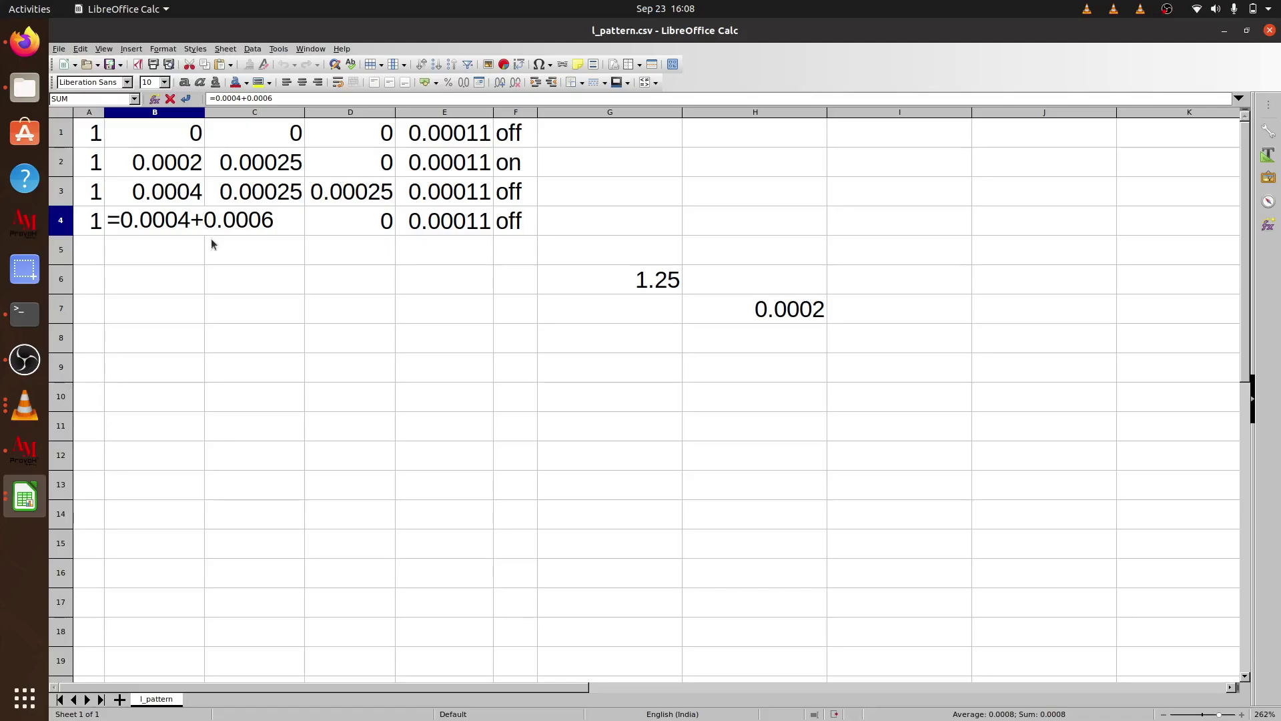
{"action": "key", "text": "Return"}
{"action": "left_click", "coordinate": [211, 286]}
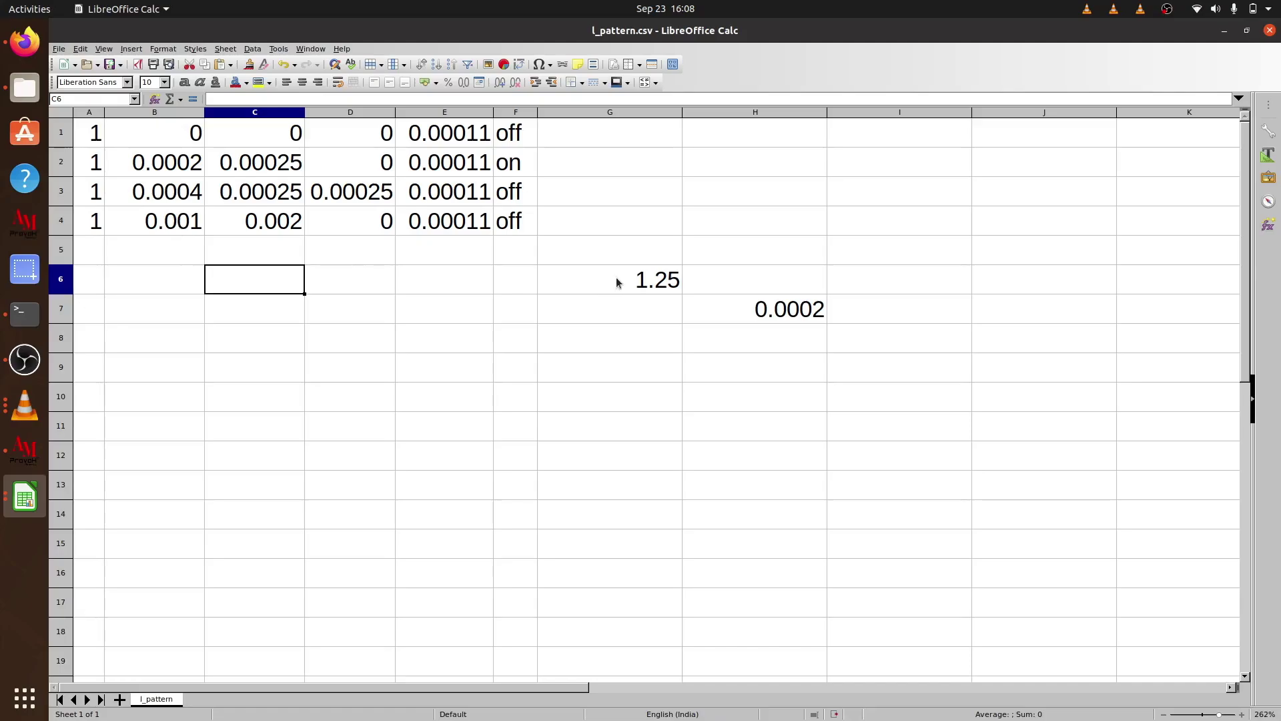
Delete the helper calculation values in cells G6:H7.
{"action": "left_click_drag", "start_coordinate": [615, 277], "coordinate": [789, 314]}
{"action": "key", "text": "Delete"}
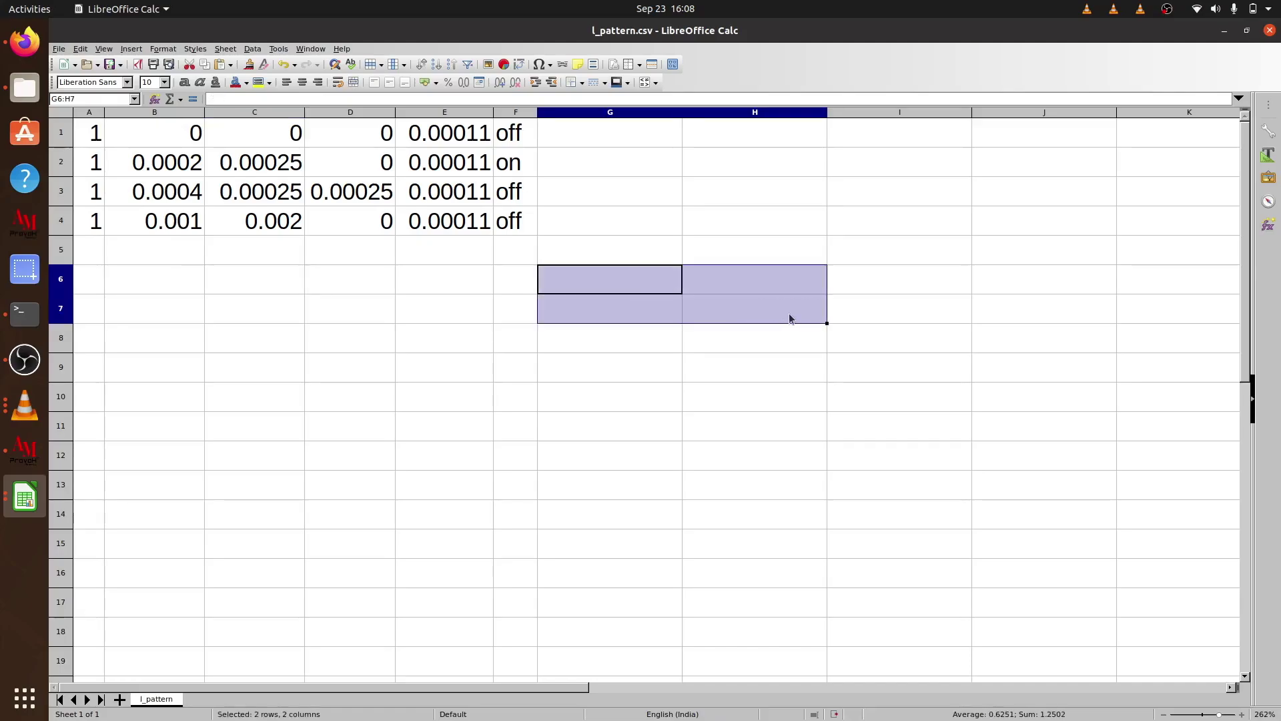
{"action": "left_click", "coordinate": [696, 385]}
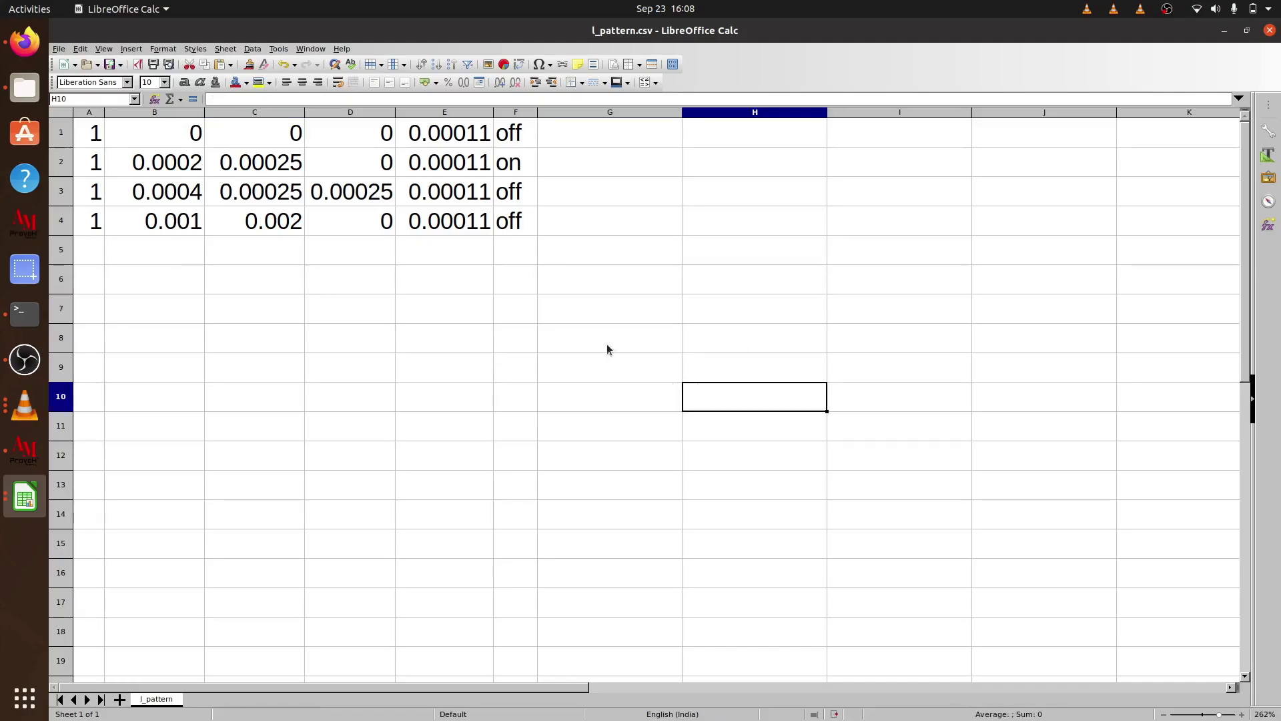
{"action": "left_click", "coordinate": [652, 375]}
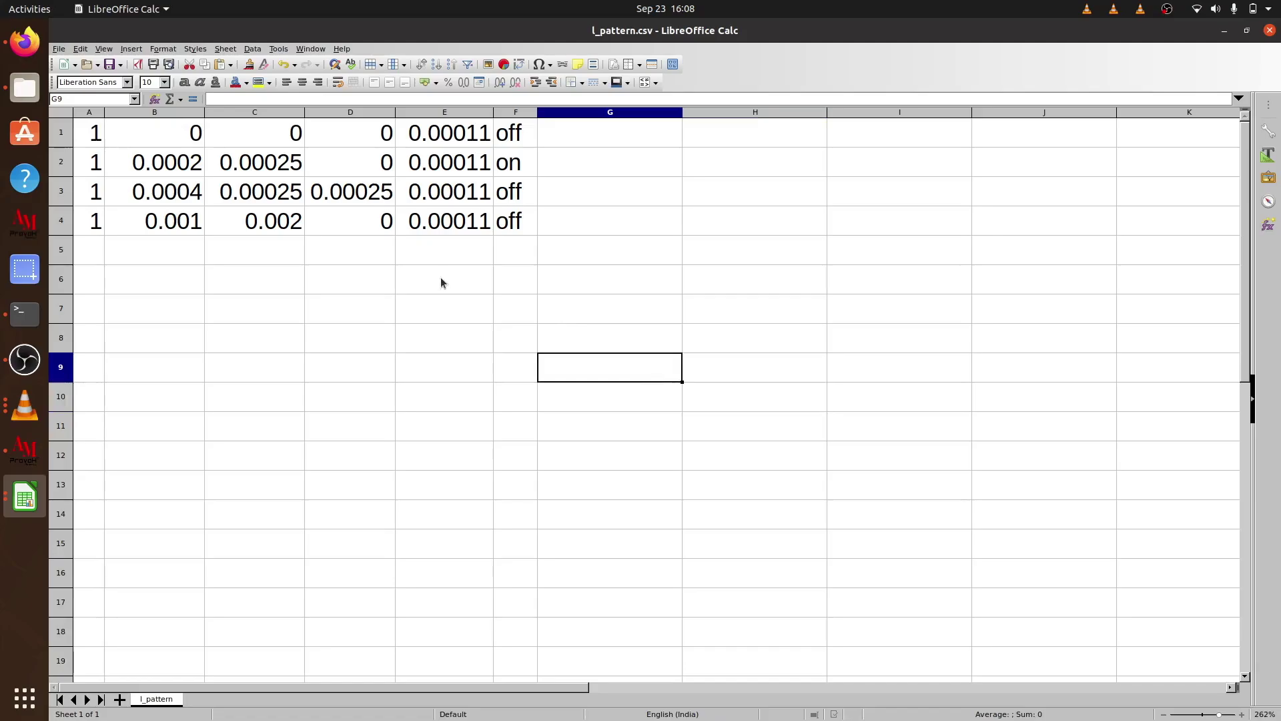
{"action": "left_click", "coordinate": [325, 301]}
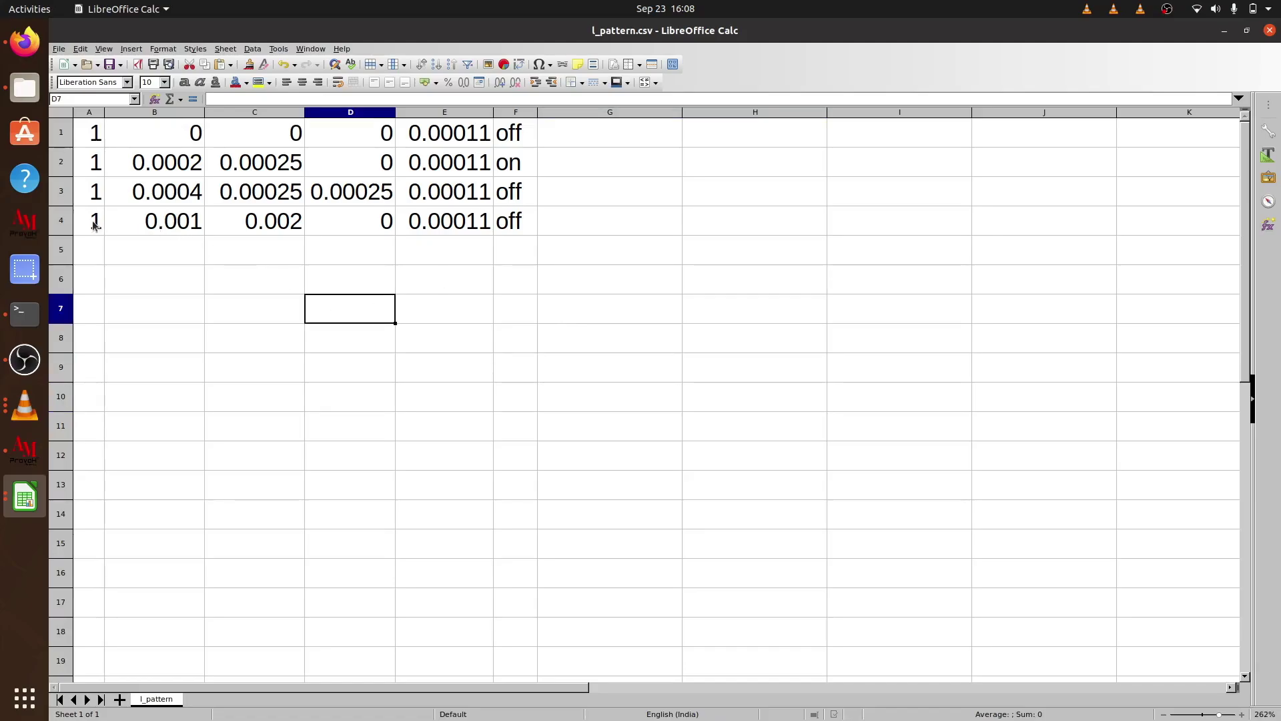
Move the pattern data in A4:F4 down one row to A5:F5, leaving row 4 empty.
{"action": "left_click_drag", "start_coordinate": [94, 226], "coordinate": [507, 230]}
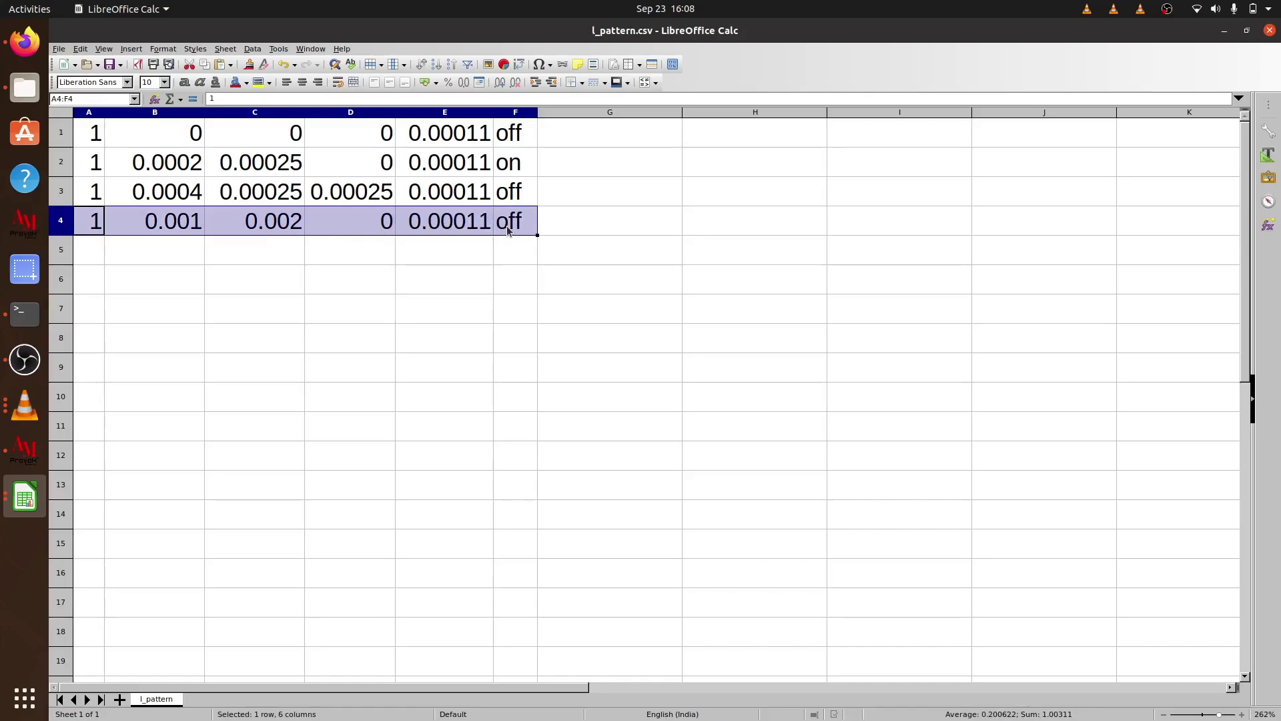
{"action": "key", "text": "ctrl+x"}
{"action": "left_click", "coordinate": [92, 251]}
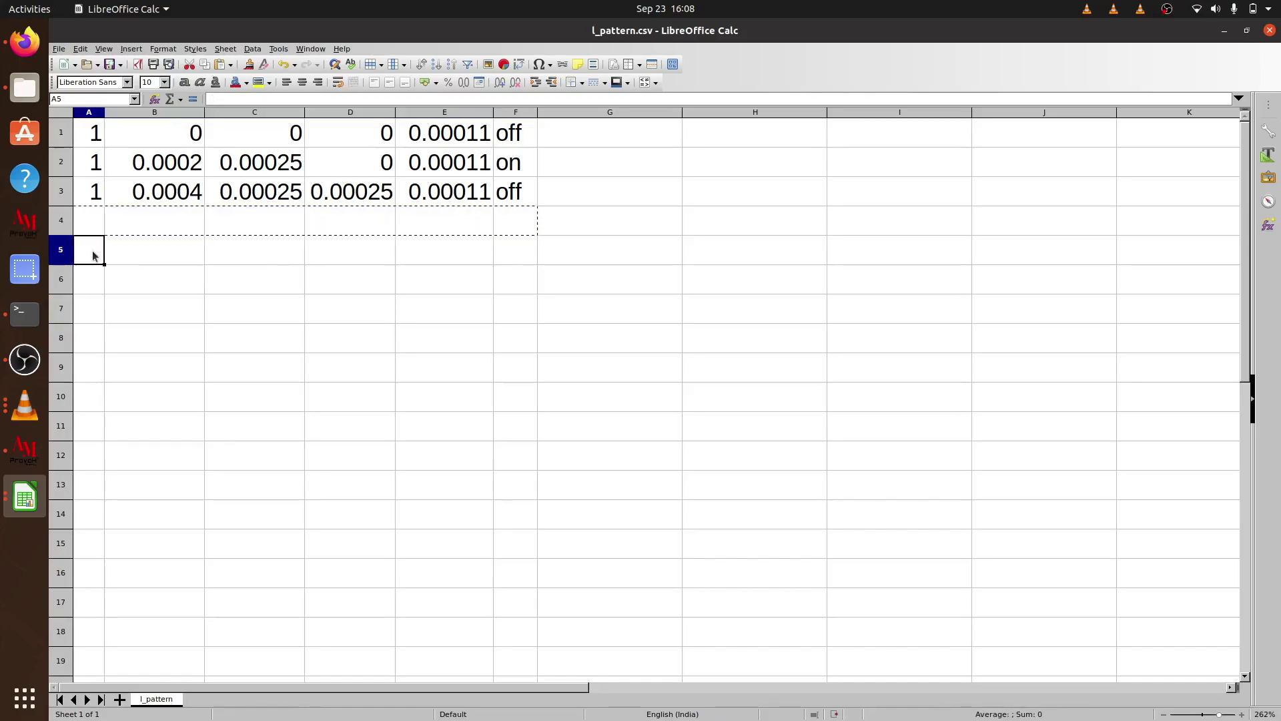
{"action": "key", "text": "ctrl+v"}
{"action": "left_click", "coordinate": [292, 361]}
{"action": "left_click", "coordinate": [451, 307]}
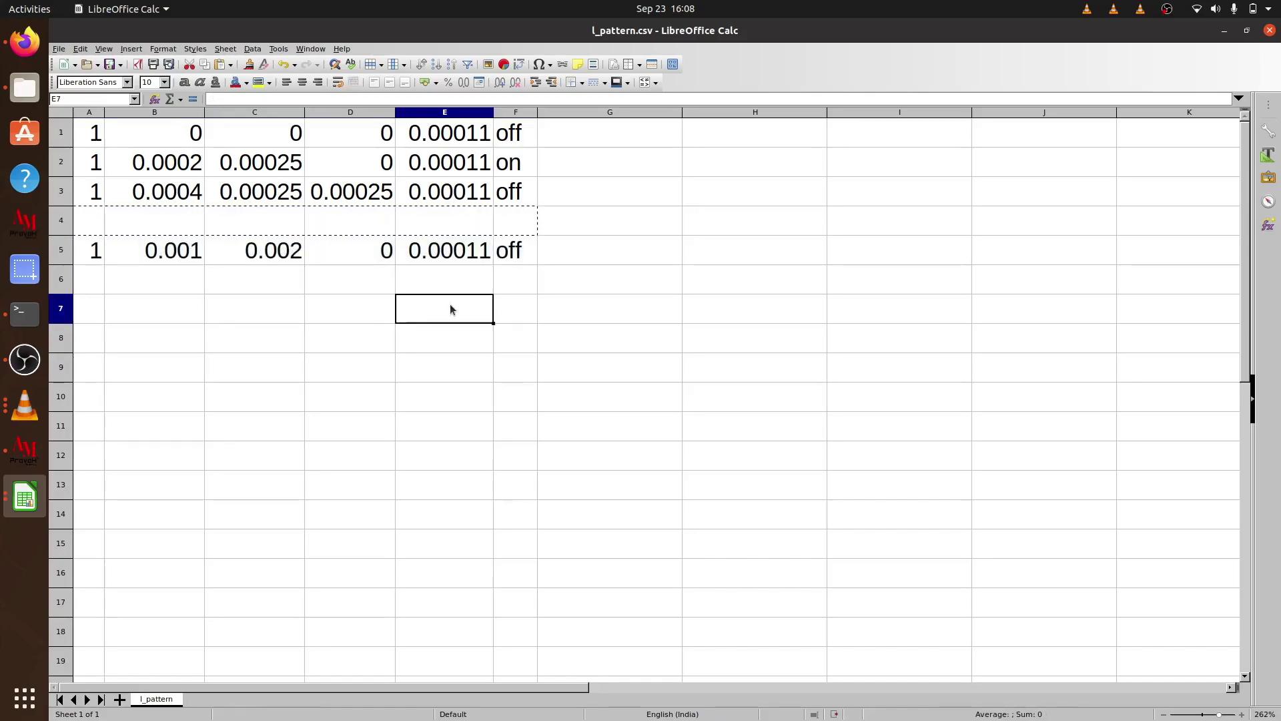
Check the laser states in F1 and F2, and change the state in F3 to on.
{"action": "left_click", "coordinate": [520, 141]}
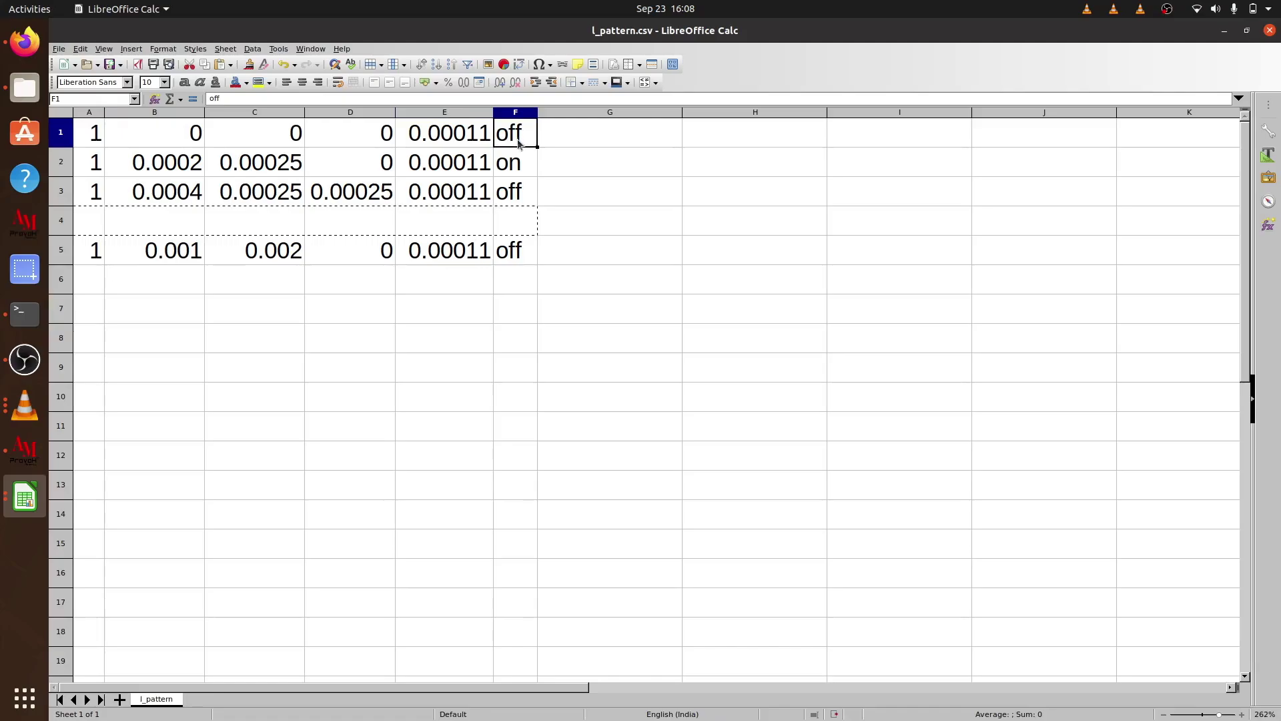
{"action": "left_click", "coordinate": [520, 166]}
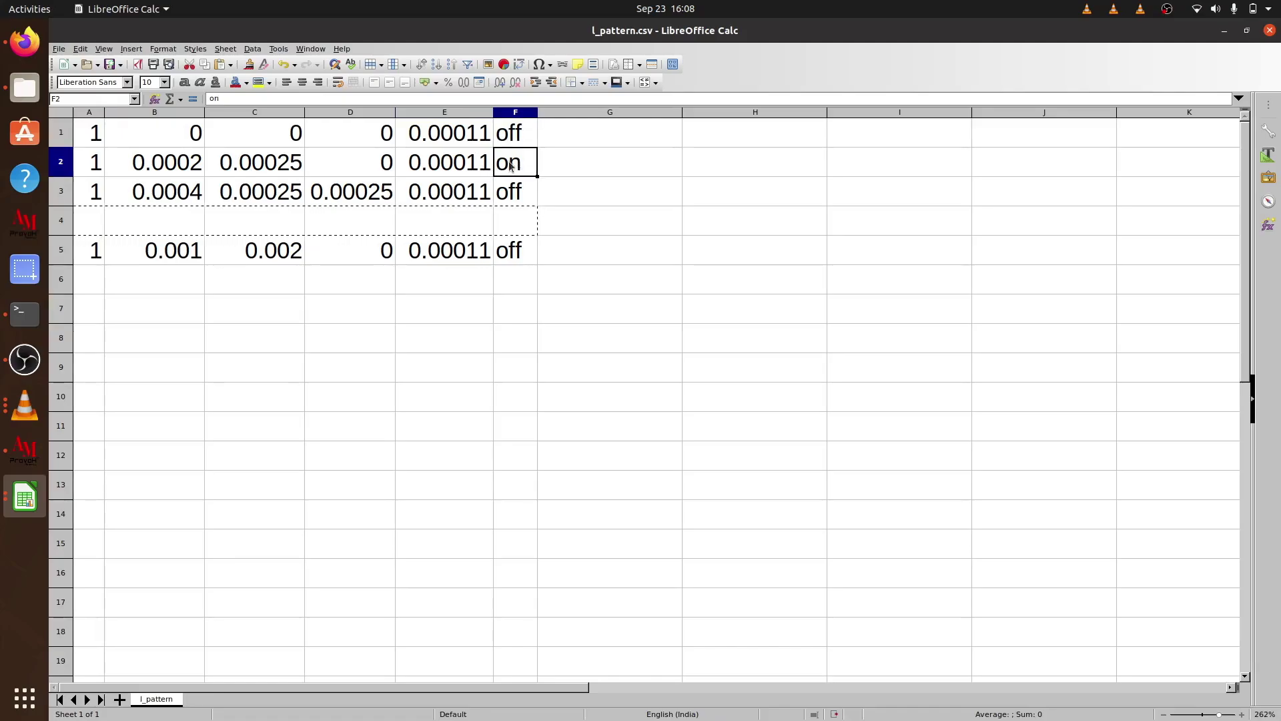
{"action": "double_click", "coordinate": [523, 193]}
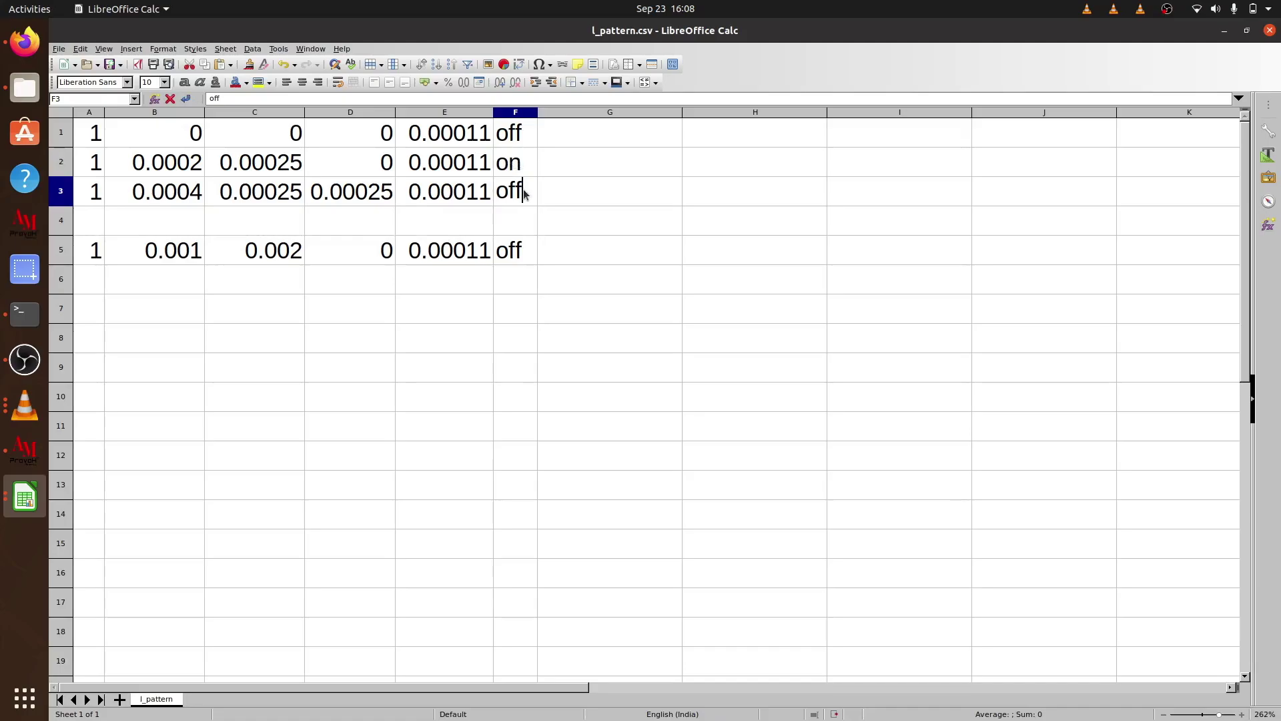
{"action": "key", "text": "BackSpace"}
{"action": "key", "text": "BackSpace"}
{"action": "type", "text": "n"}
{"action": "left_click", "coordinate": [544, 279]}
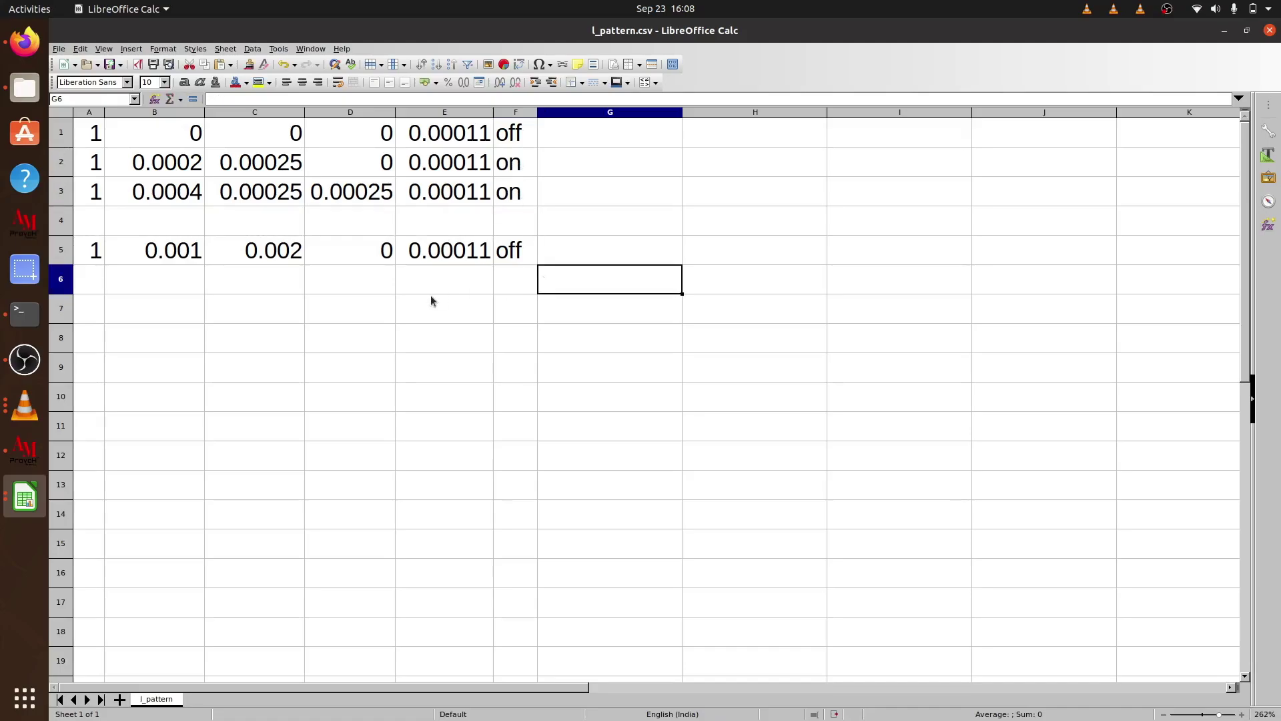
Enter 1 in A4 and copy the 0.002 coordinate from C5 into C4.
{"action": "double_click", "coordinate": [92, 227]}
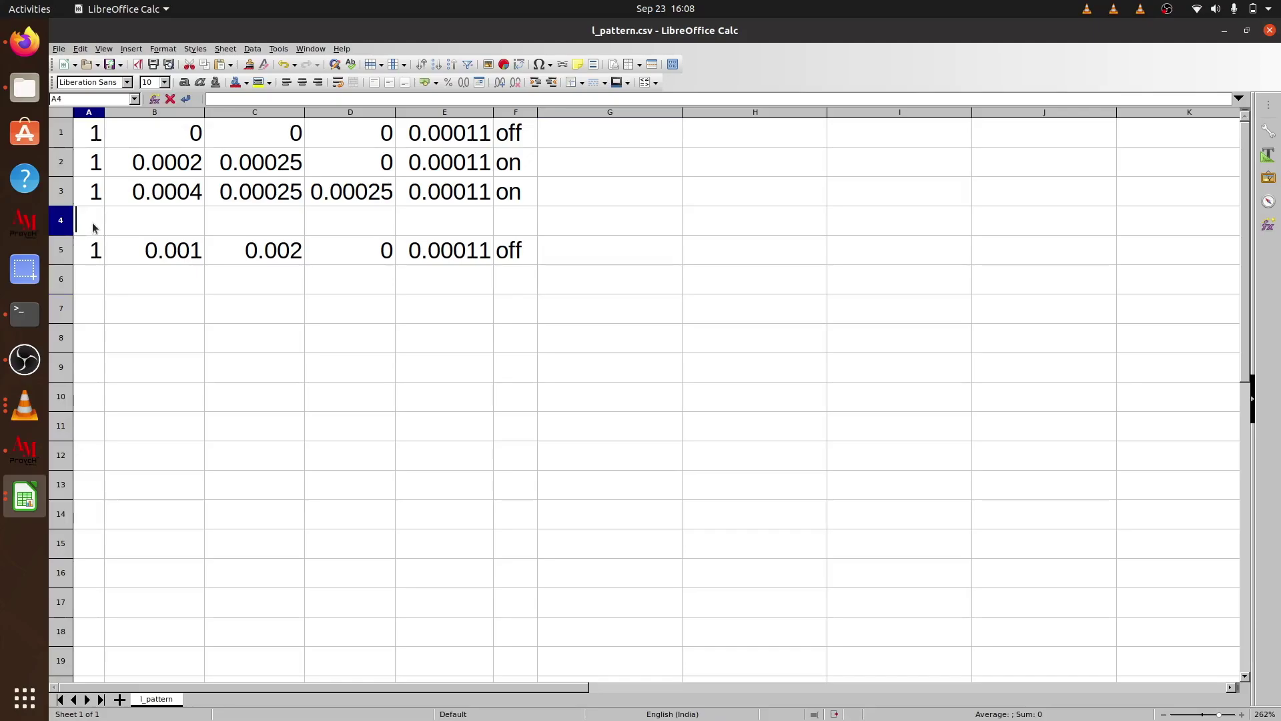
{"action": "left_click", "coordinate": [139, 287]}
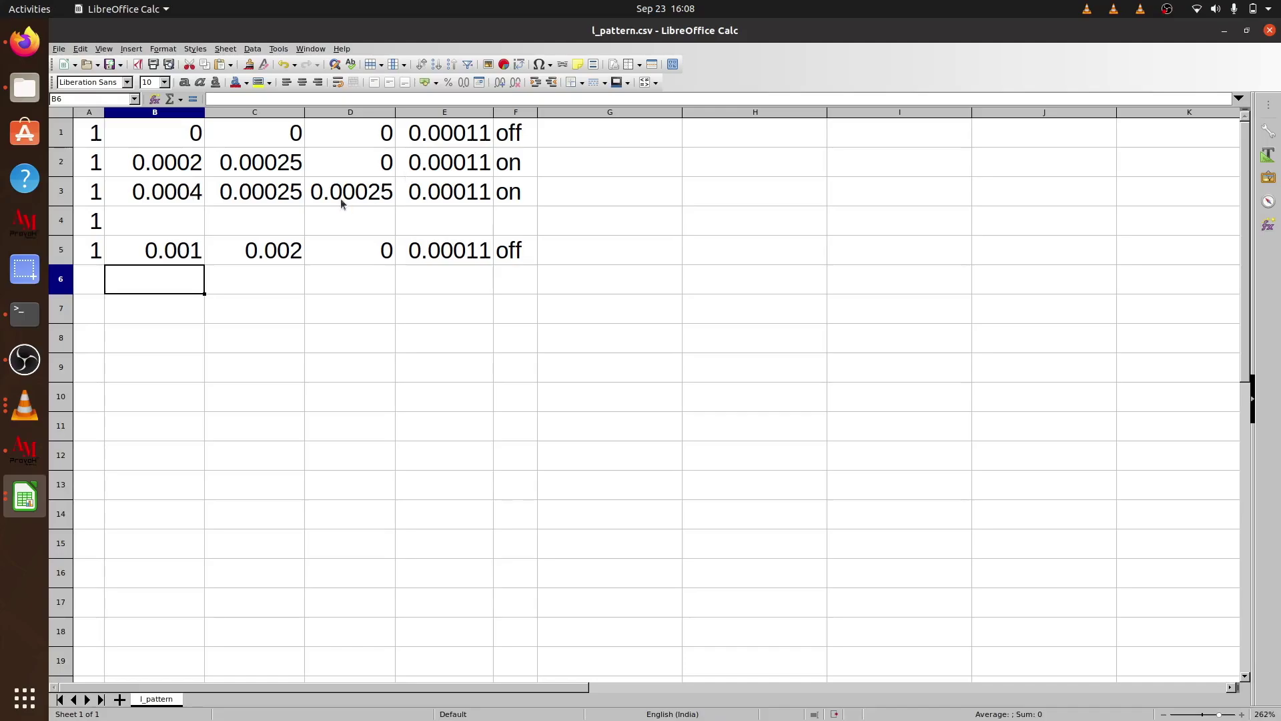
{"action": "left_click", "coordinate": [164, 198]}
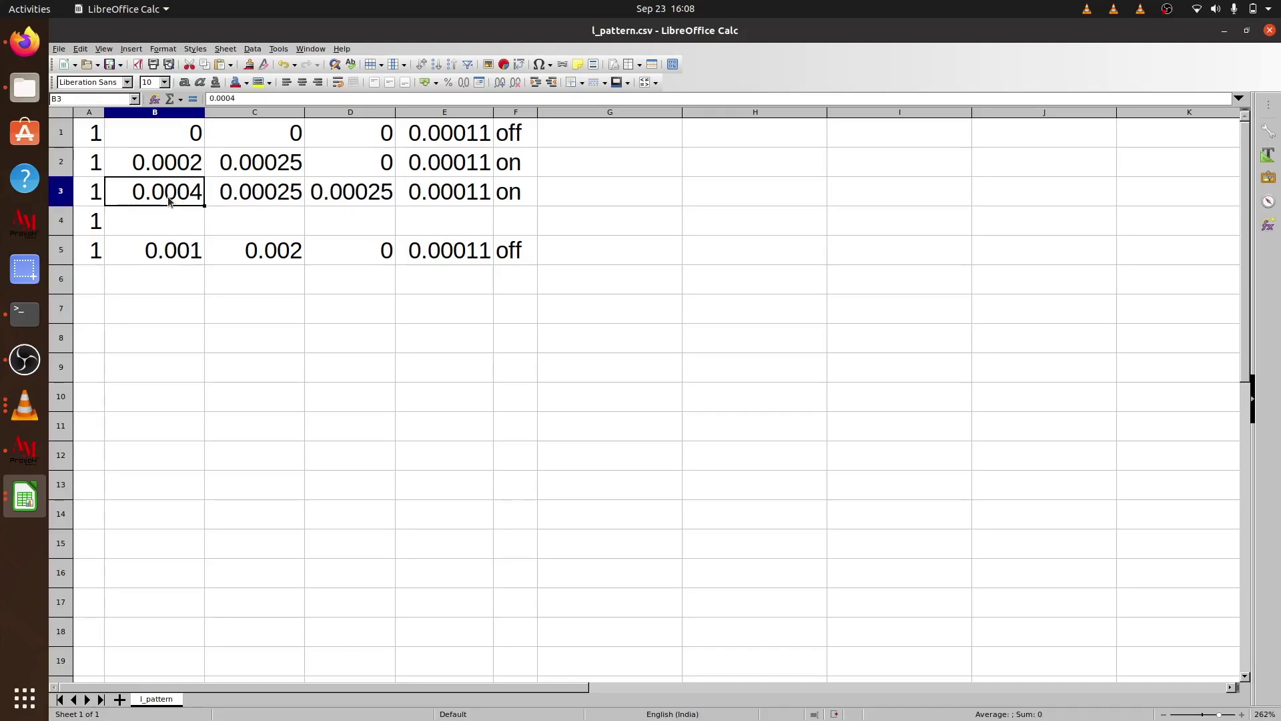
{"action": "left_click", "coordinate": [259, 254]}
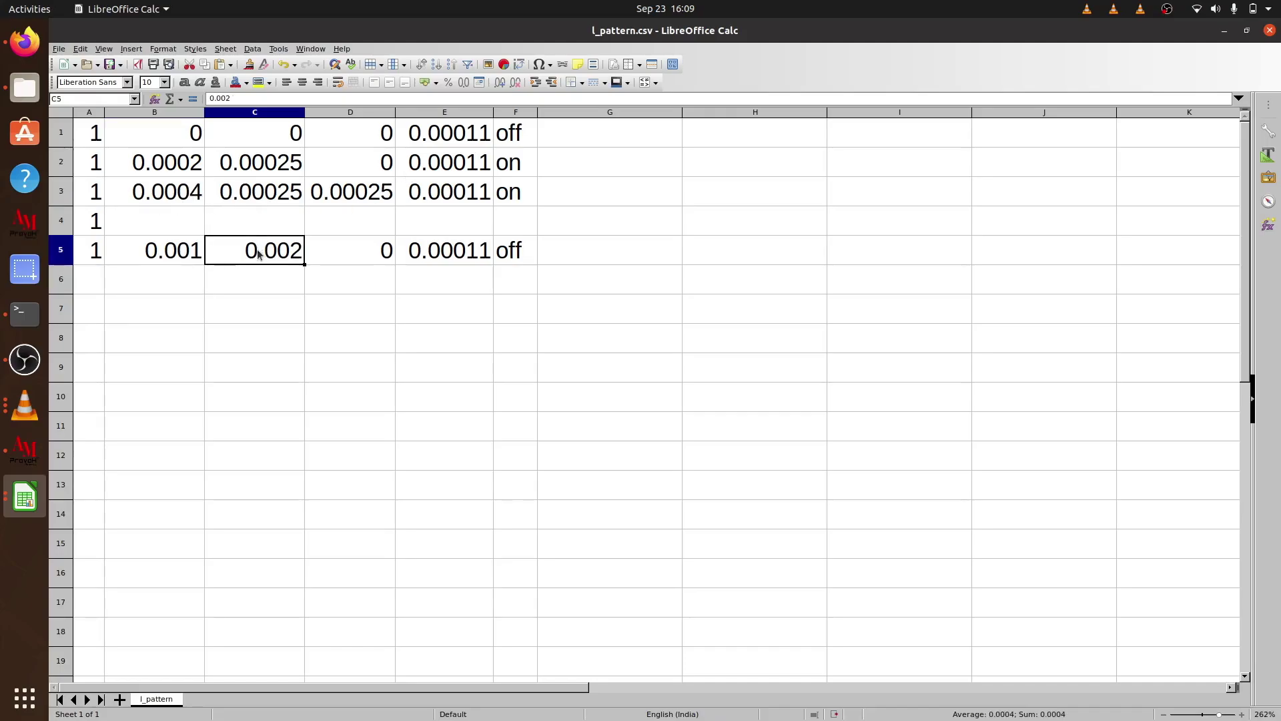
{"action": "key", "text": "ctrl+c"}
{"action": "left_click", "coordinate": [288, 224]}
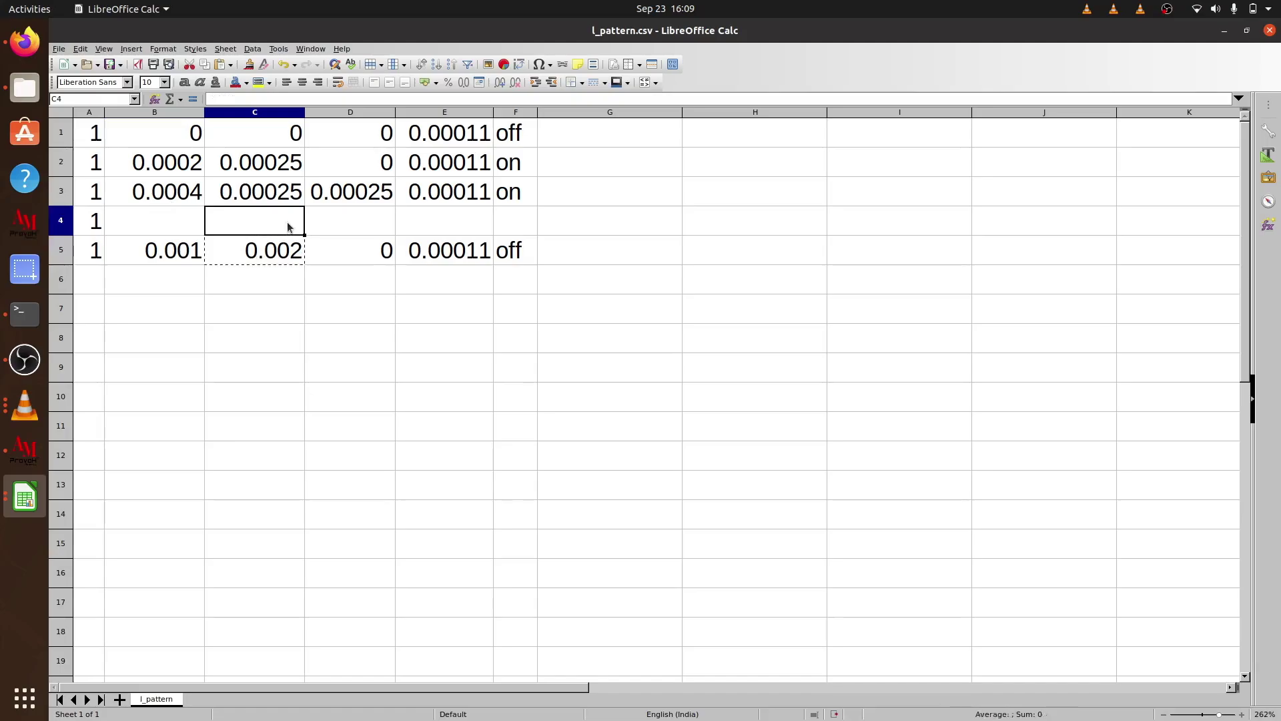
{"action": "key", "text": "ctrl+v"}
{"action": "left_click", "coordinate": [350, 295]}
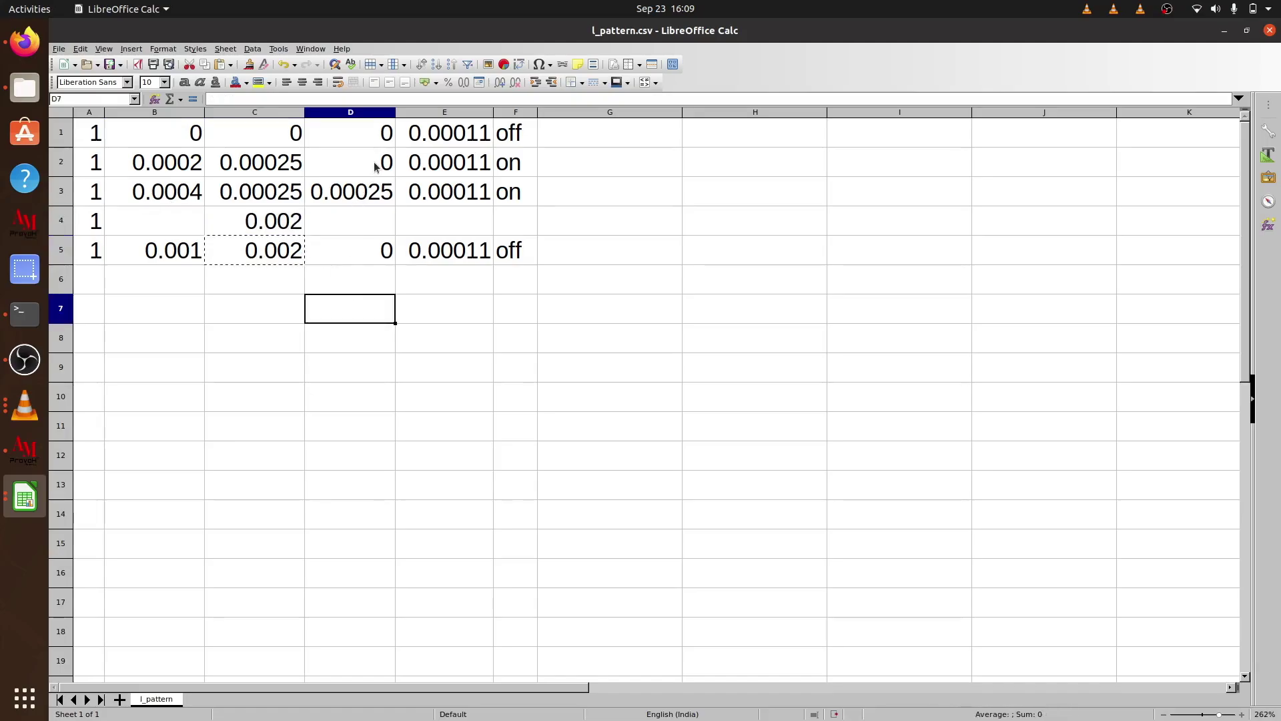
Copy the coordinates 0.00025 and 0.00011 from D3:E3 into D4:E4 and over D5:E5, and enter off in F4.
{"action": "left_click_drag", "start_coordinate": [374, 187], "coordinate": [427, 195]}
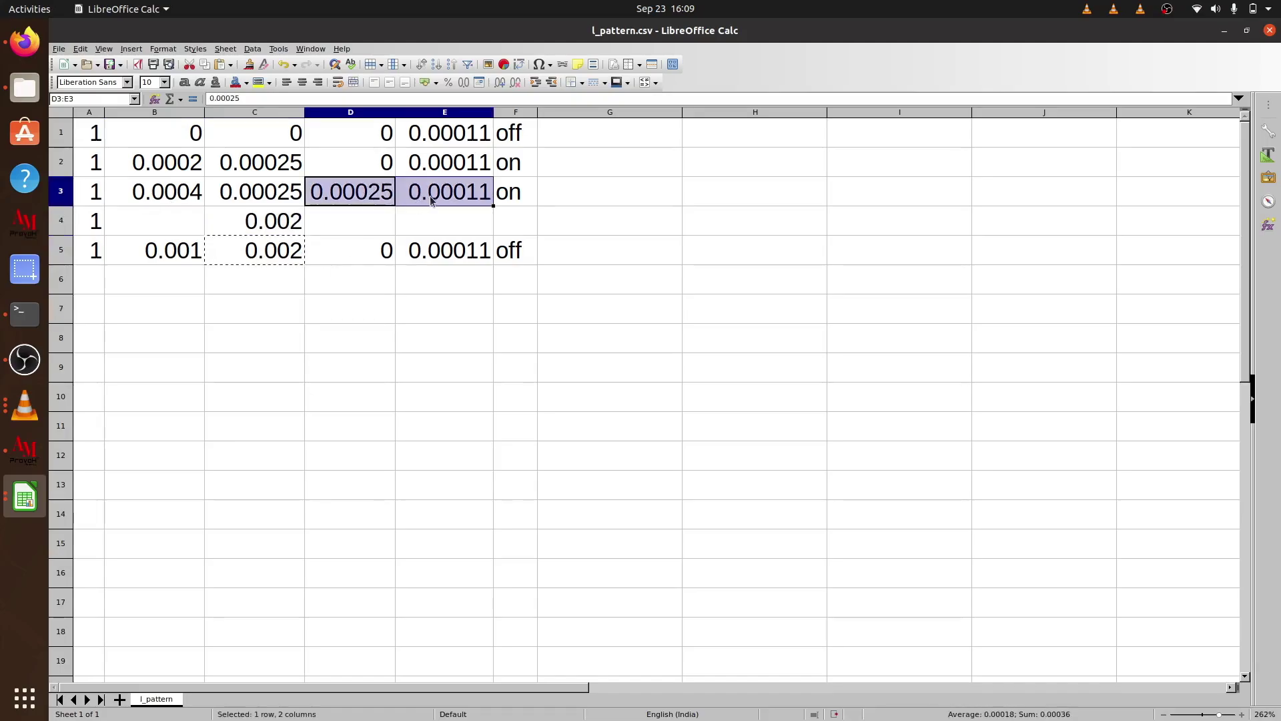
{"action": "key", "text": "ctrl+c"}
{"action": "left_click", "coordinate": [354, 222]}
{"action": "key", "text": "ctrl+v"}
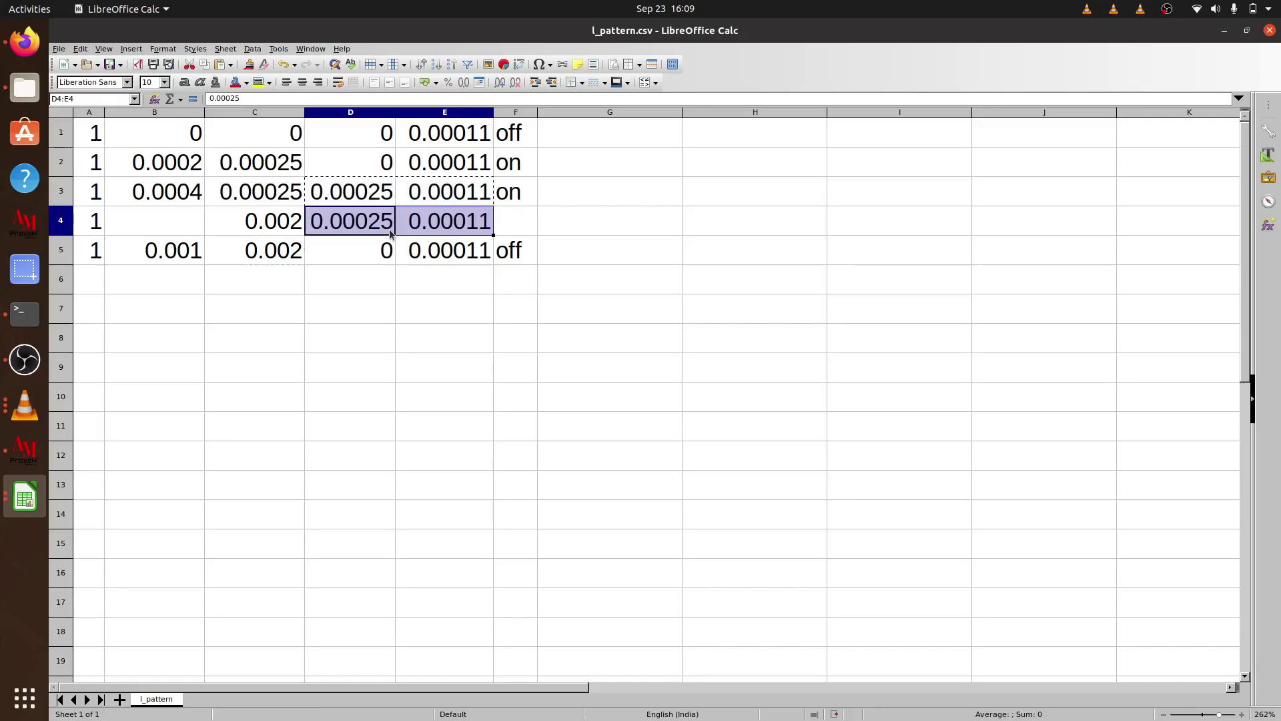
{"action": "left_click", "coordinate": [356, 251]}
{"action": "key", "text": "ctrl+v"}
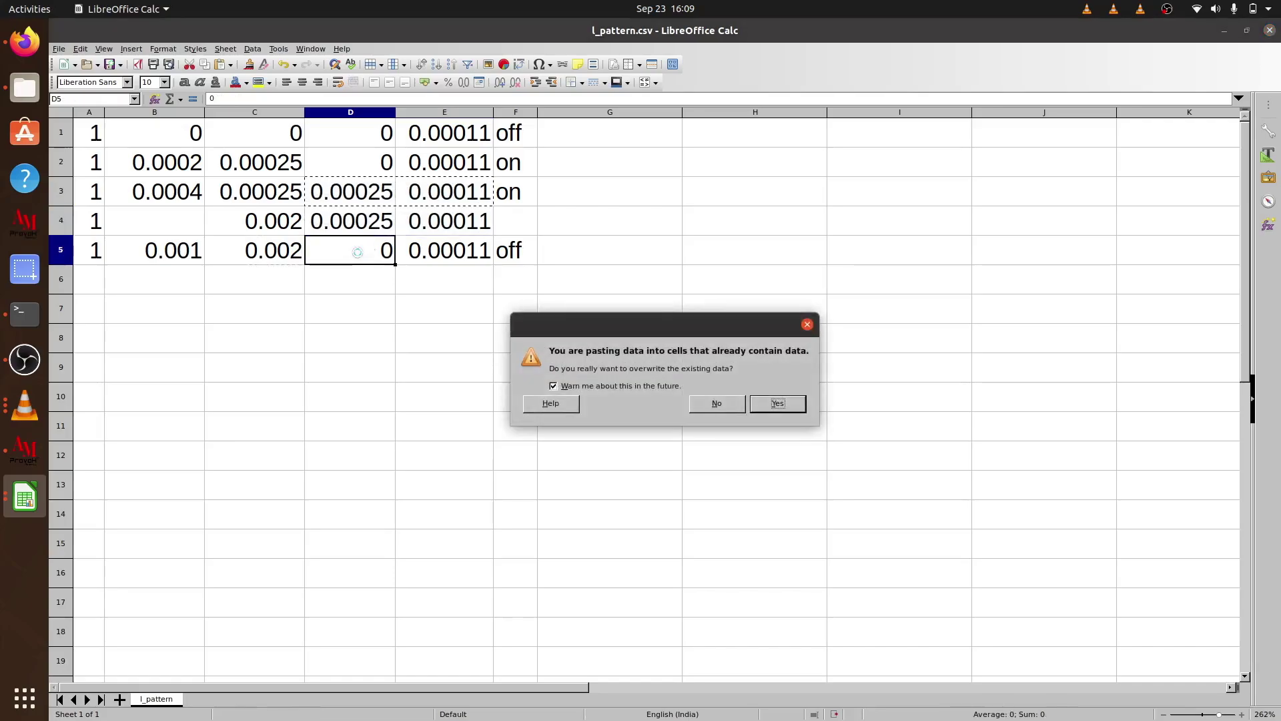
{"action": "left_click", "coordinate": [766, 402]}
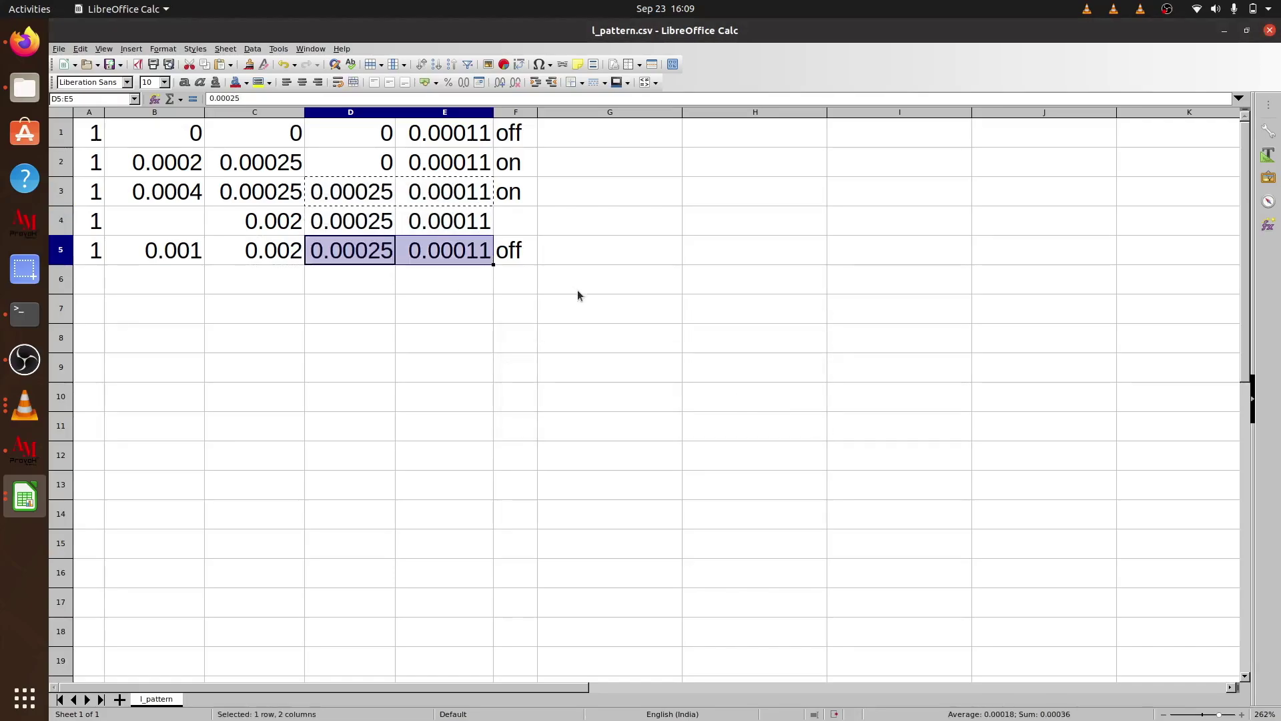
{"action": "double_click", "coordinate": [527, 221]}
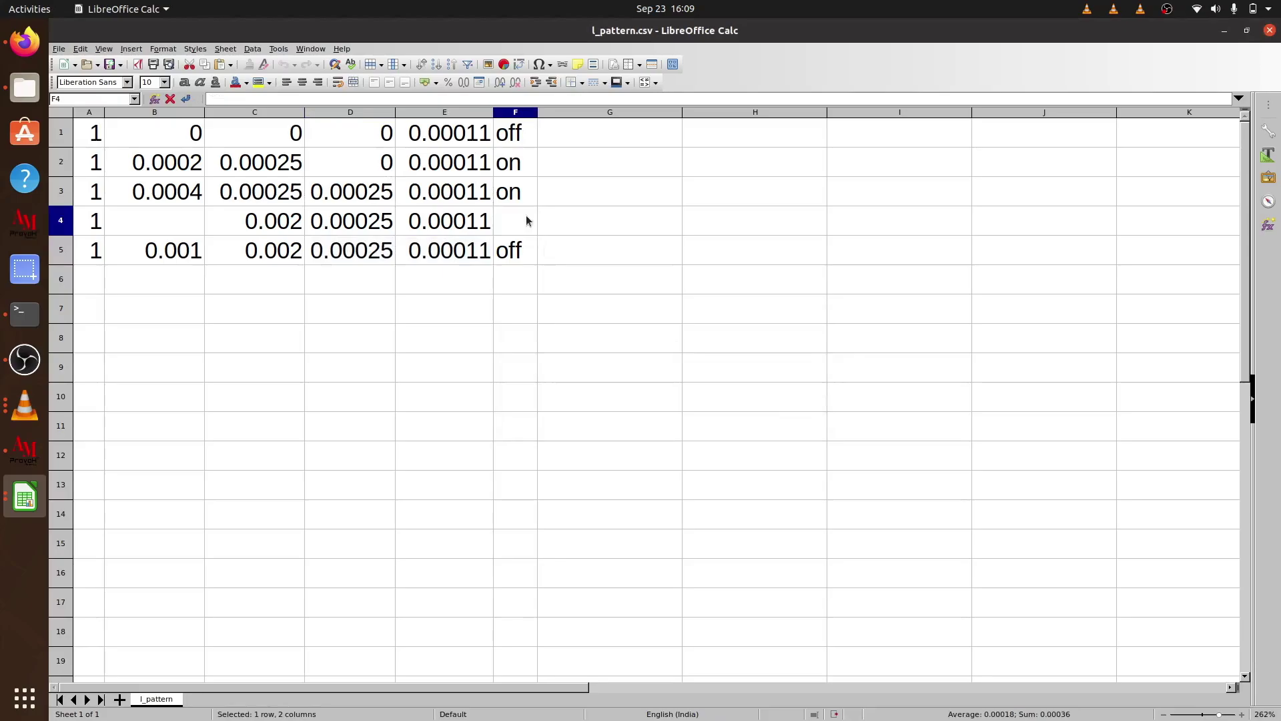
{"action": "type", "text": "off"}
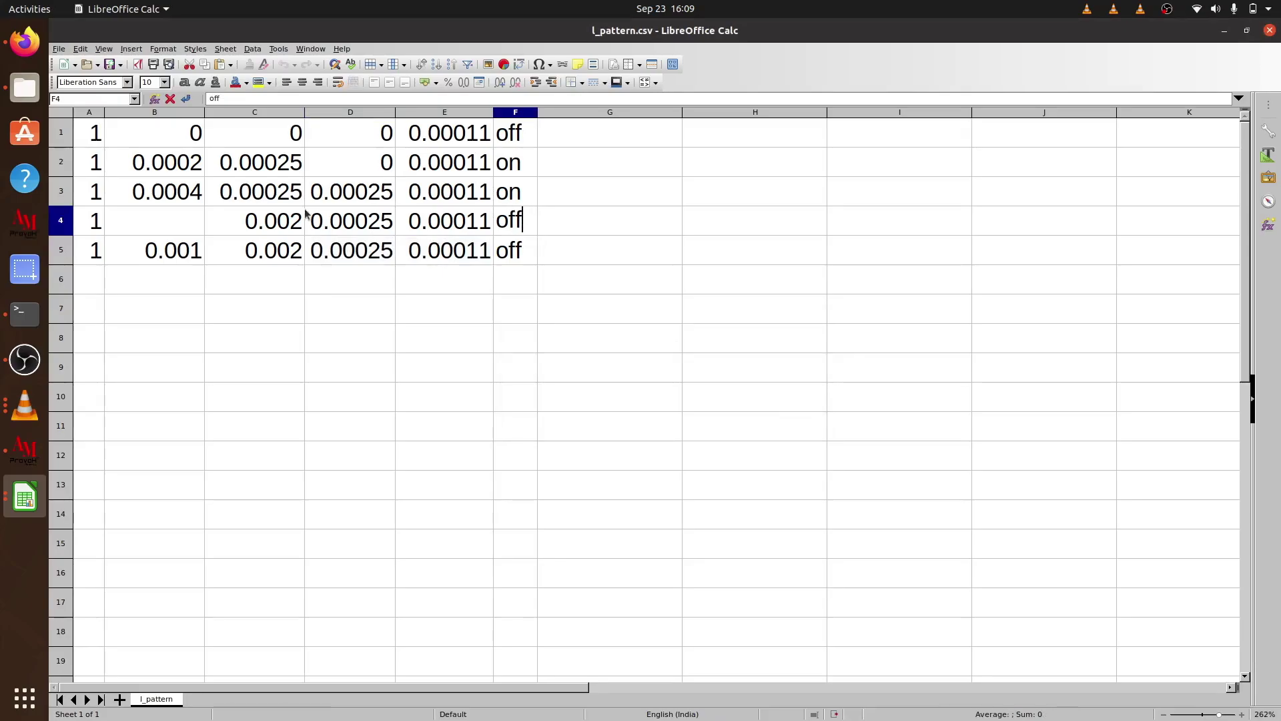
Enter a formula in B4 that adds a small increment to the 0.0004 time from B3, giving 0.00041.
{"action": "left_click", "coordinate": [158, 197]}
{"action": "key", "text": "ctrl+c"}
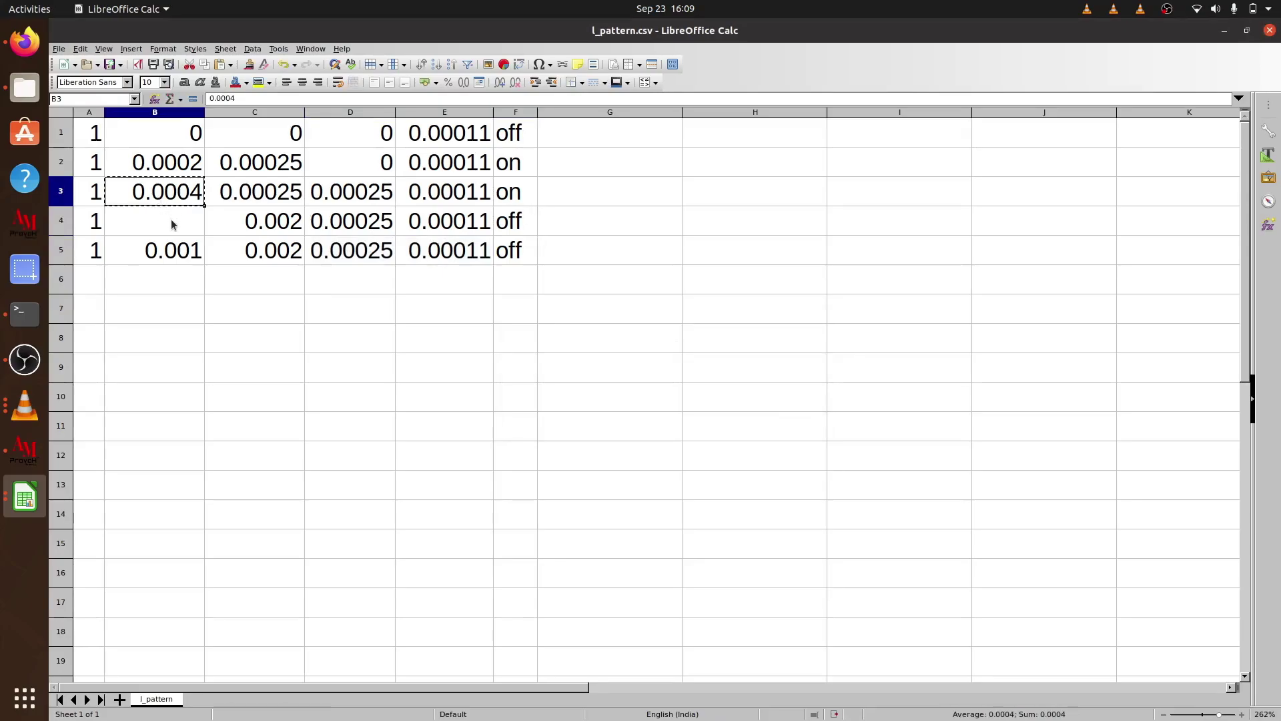
{"action": "left_click", "coordinate": [171, 221]}
{"action": "double_click", "coordinate": [172, 222]}
{"action": "type", "text": "="}
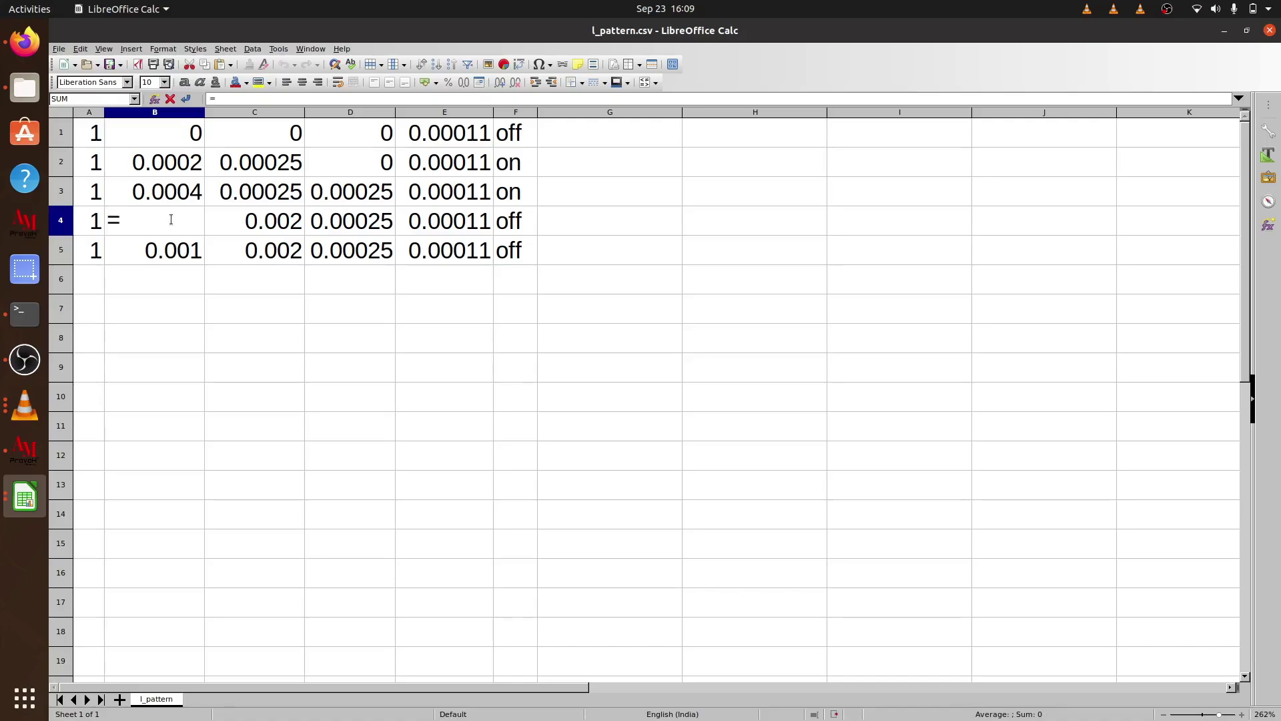
{"action": "key", "text": "ctrl+v"}
{"action": "type", "text": "+"}
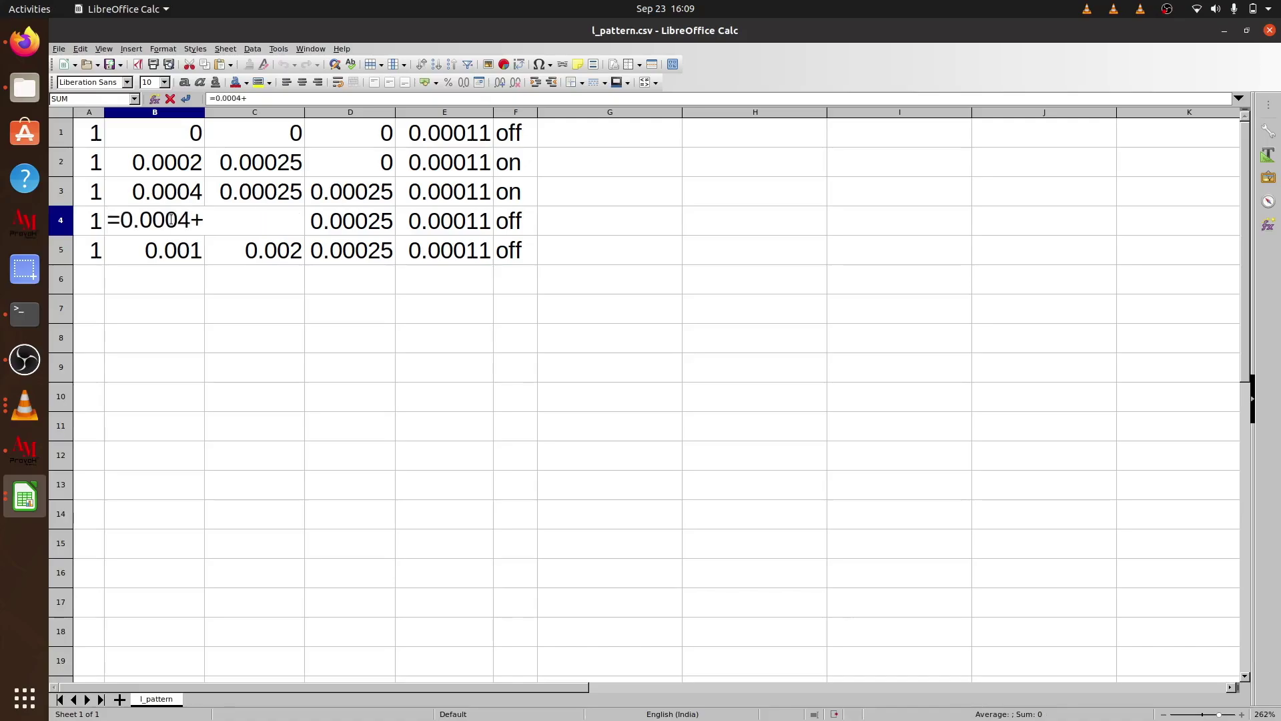
{"action": "type", "text": "0.0004"}
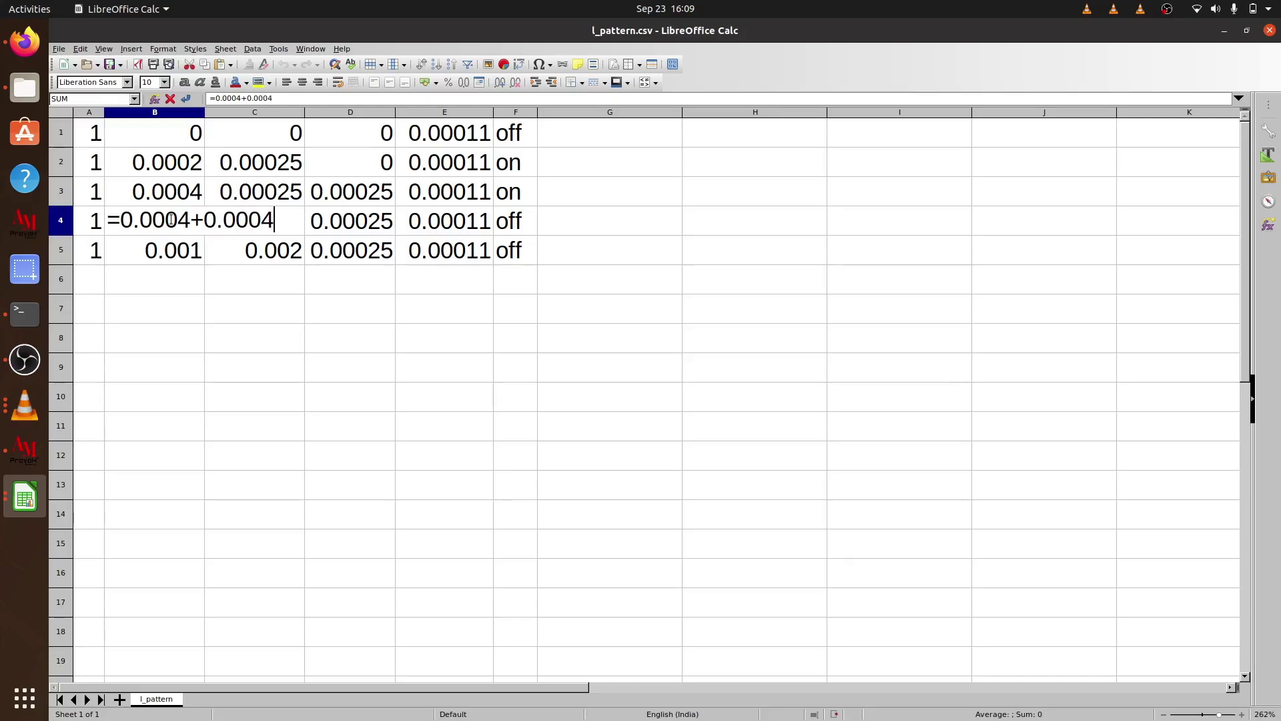
{"action": "type", "text": "1"}
{"action": "left_click", "coordinate": [273, 222]}
{"action": "key", "text": "BackSpace"}
{"action": "type", "text": "01"}
{"action": "key", "text": "Return"}
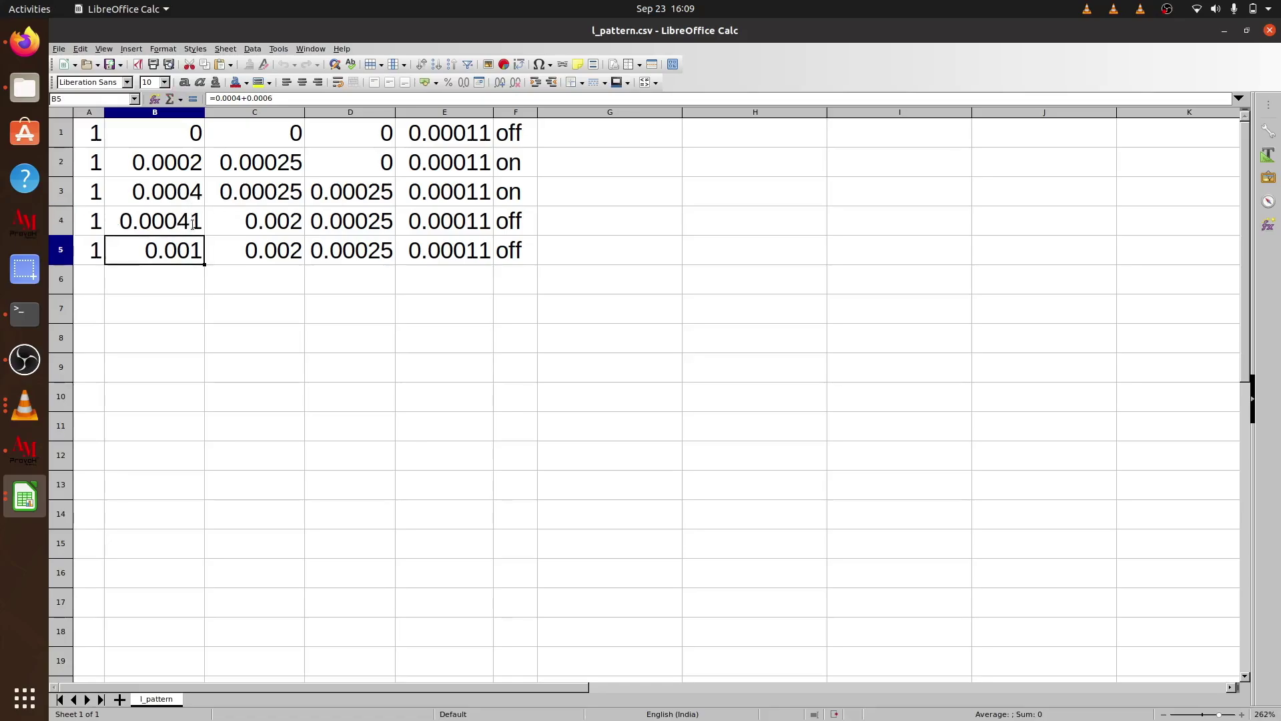
Compare the time in B3 and the coordinate pairs in C4:D4 and C5:D5 of the pattern.
{"action": "left_click", "coordinate": [185, 195]}
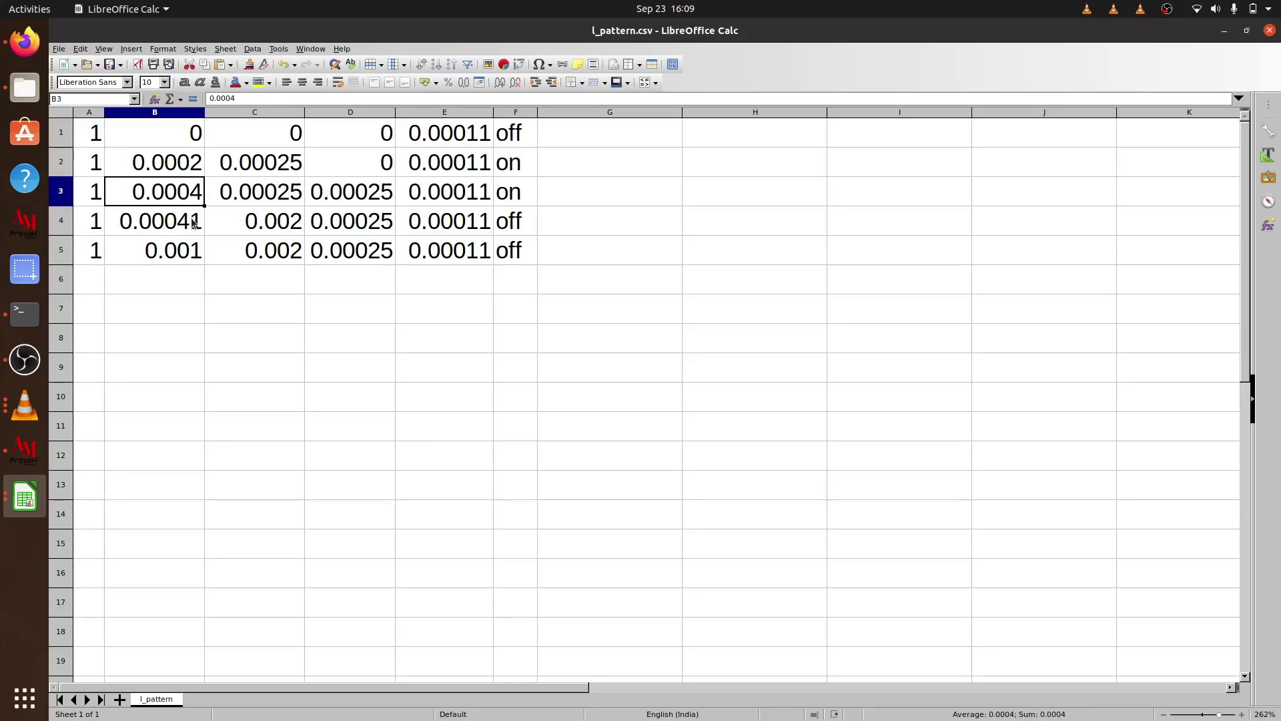
{"action": "left_click", "coordinate": [257, 224]}
{"action": "left_click_drag", "start_coordinate": [257, 224], "coordinate": [363, 220]}
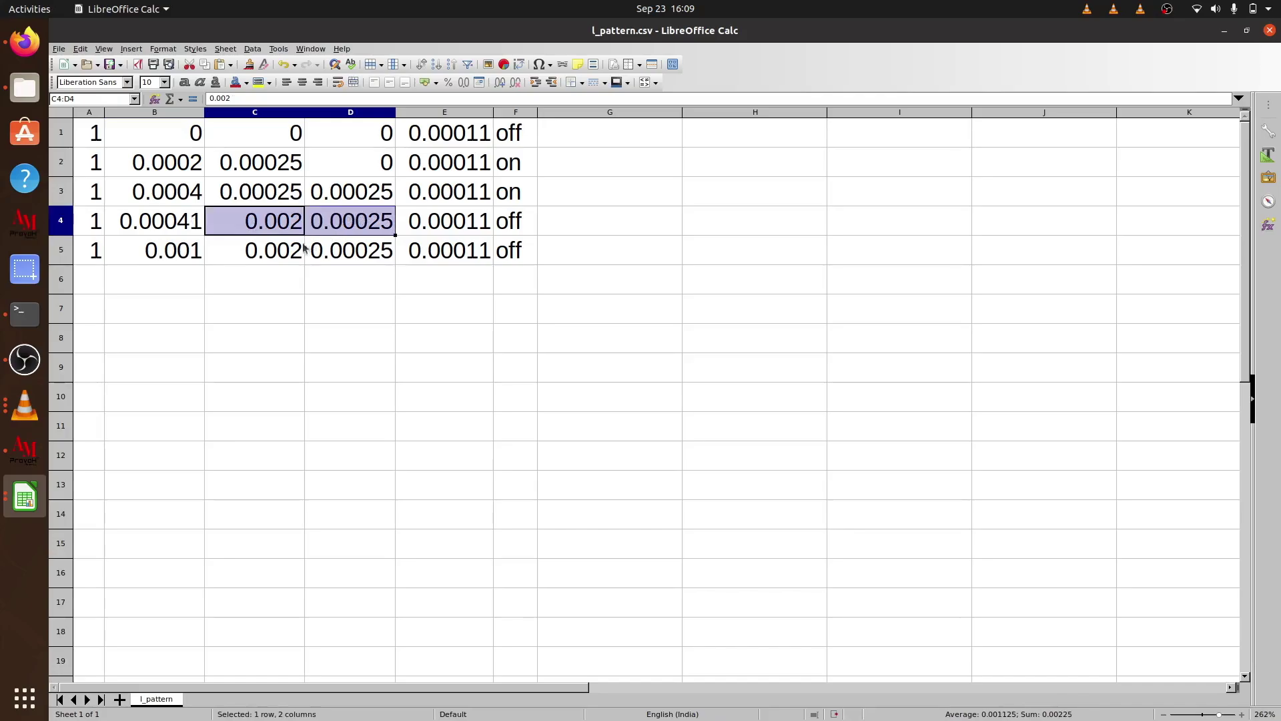
{"action": "left_click_drag", "start_coordinate": [284, 255], "coordinate": [377, 251]}
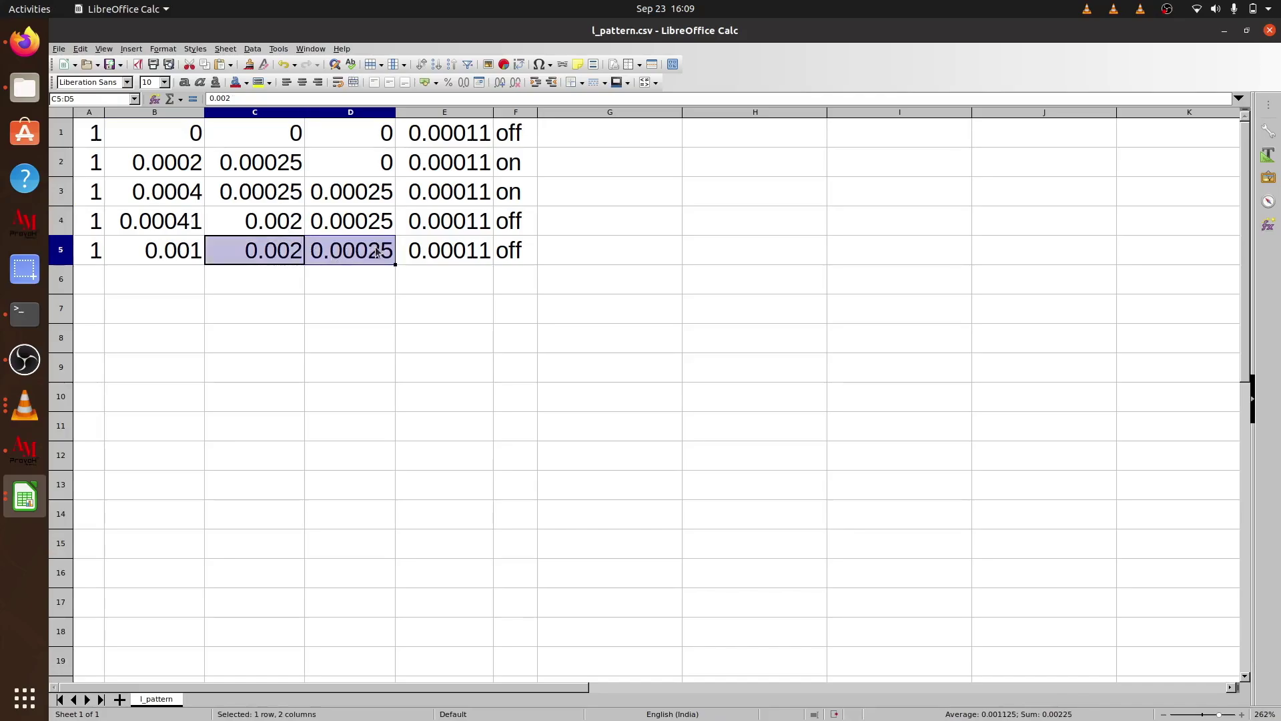
{"action": "left_click", "coordinate": [198, 282]}
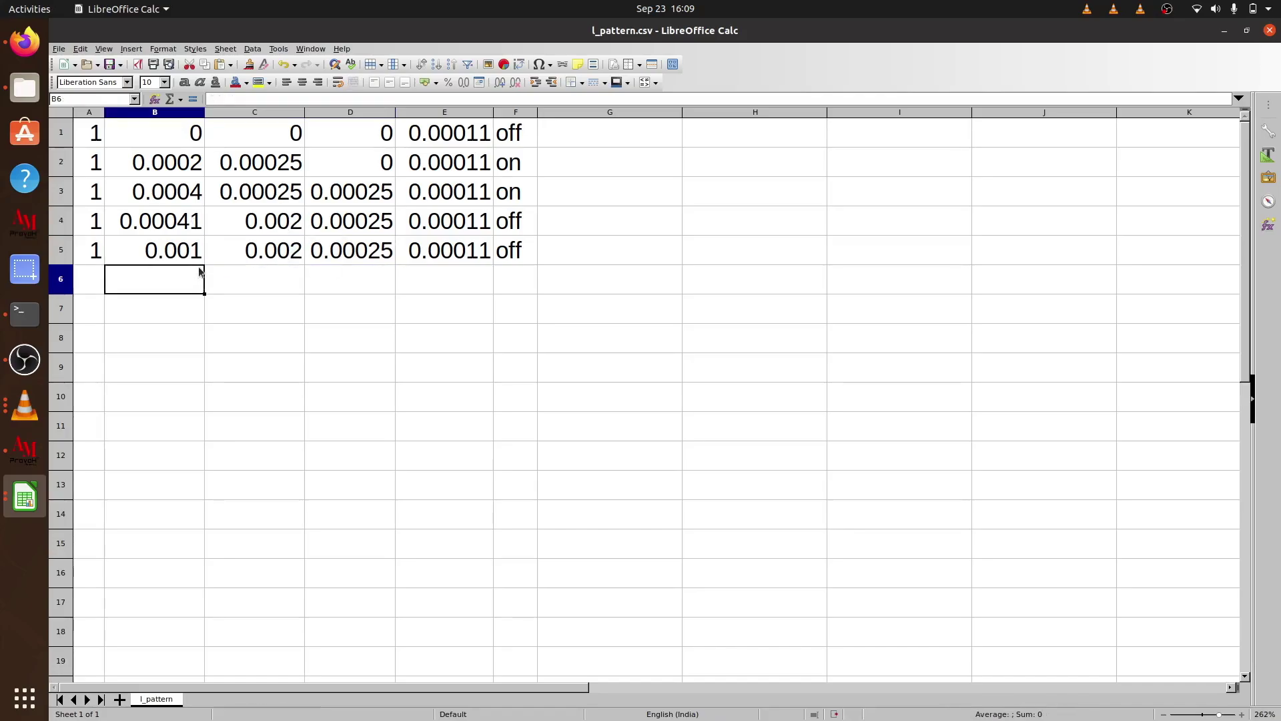
Save and close l_pattern.csv, switch to AM PravaH and upload that file as the scanning pattern.
{"action": "left_click", "coordinate": [478, 391]}
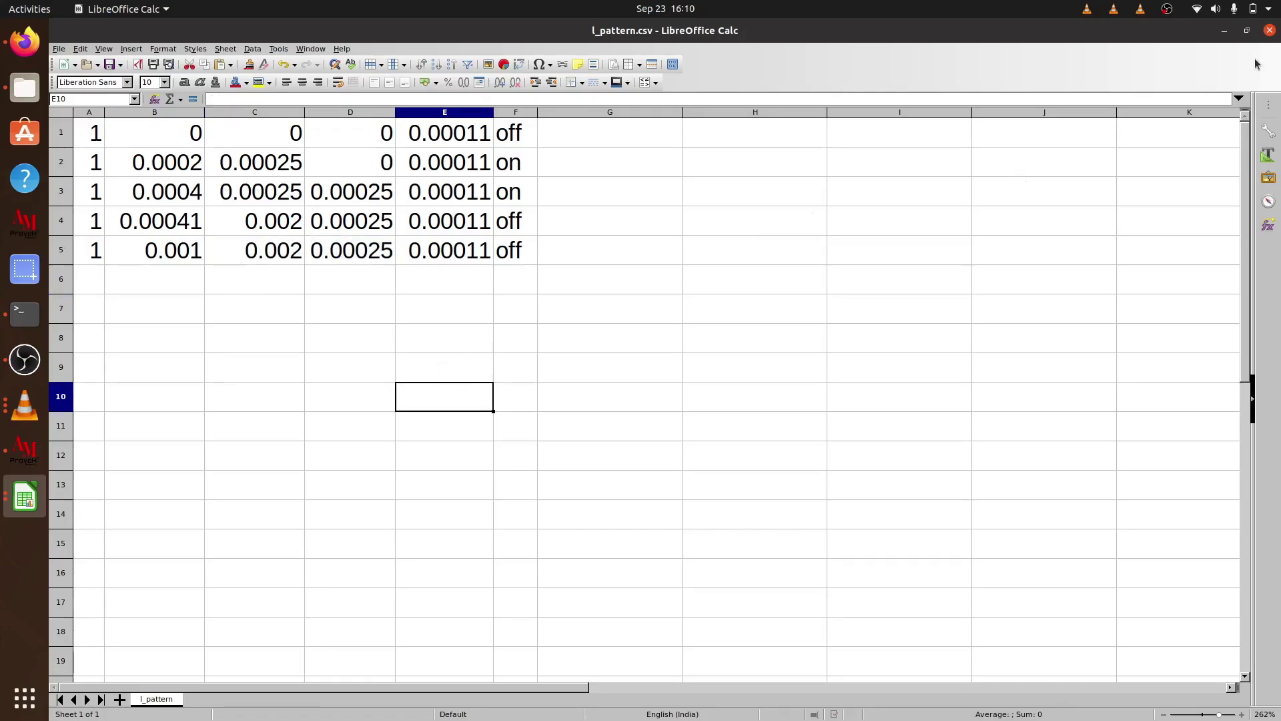
{"action": "left_click", "coordinate": [1270, 31]}
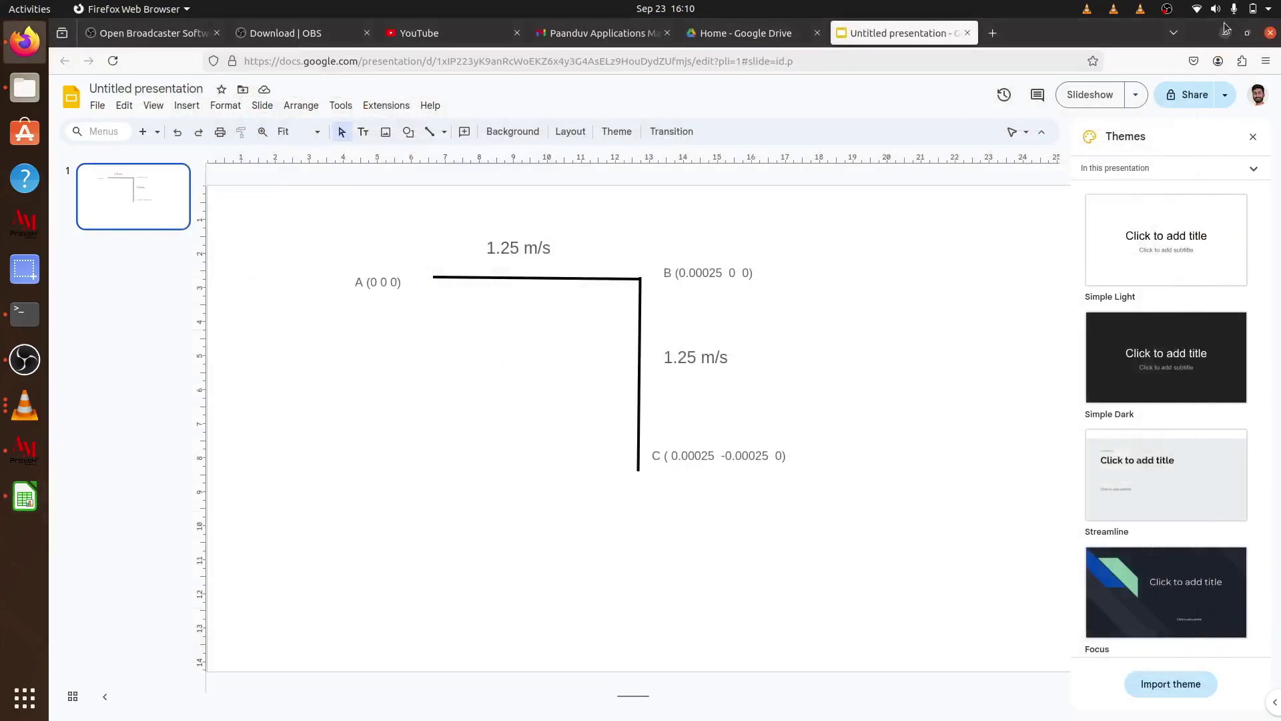
{"action": "key", "text": "alt+Tab"}
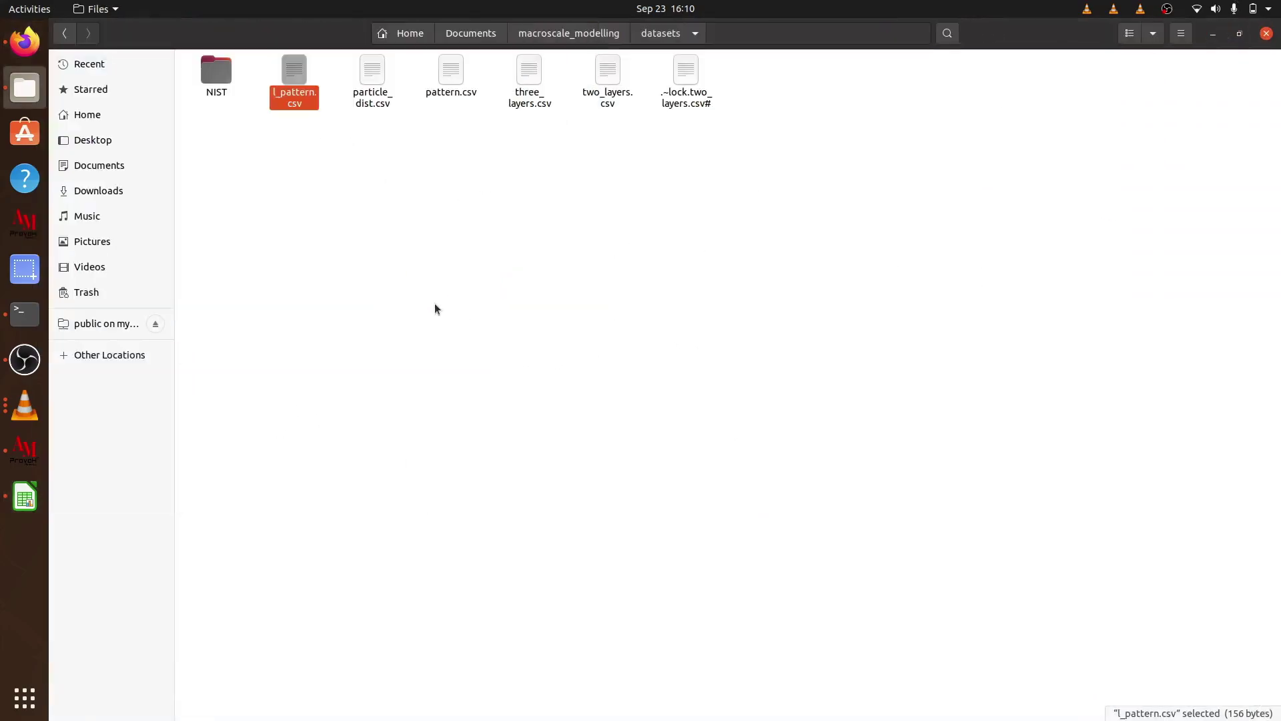
{"action": "left_click", "coordinate": [25, 448]}
{"action": "left_click", "coordinate": [487, 147]}
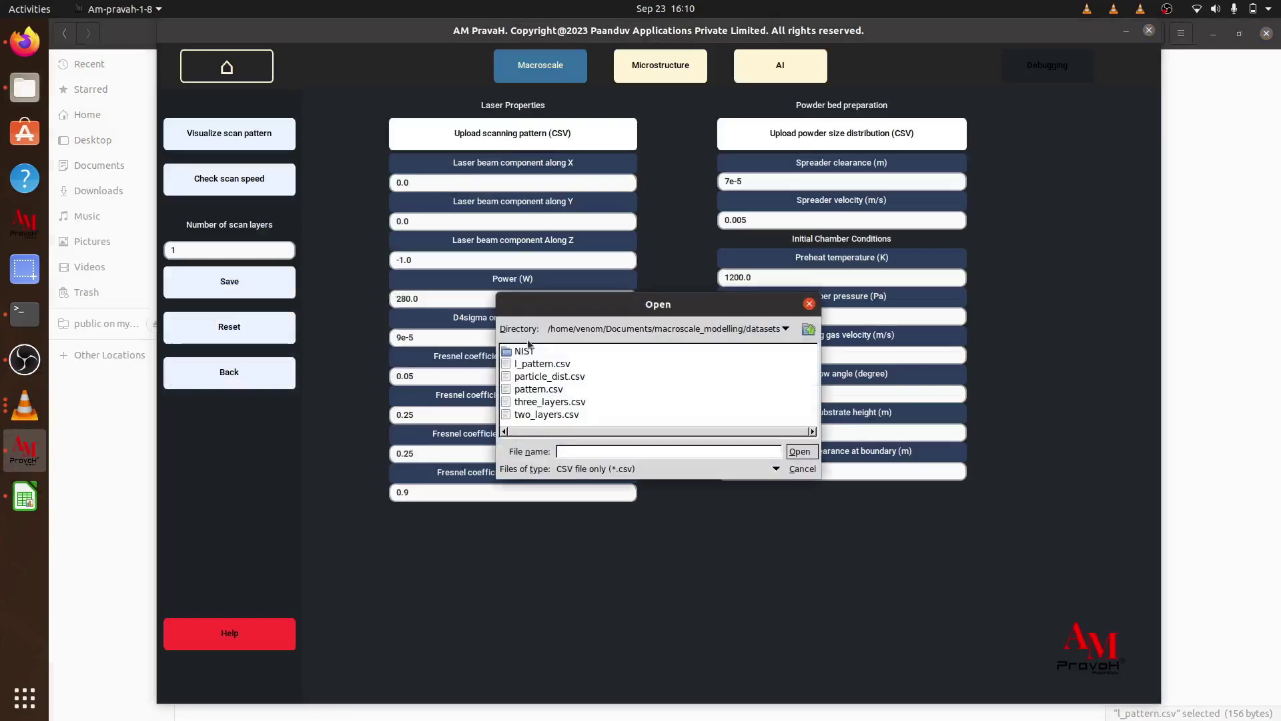
{"action": "left_click", "coordinate": [546, 364]}
{"action": "left_click", "coordinate": [810, 453]}
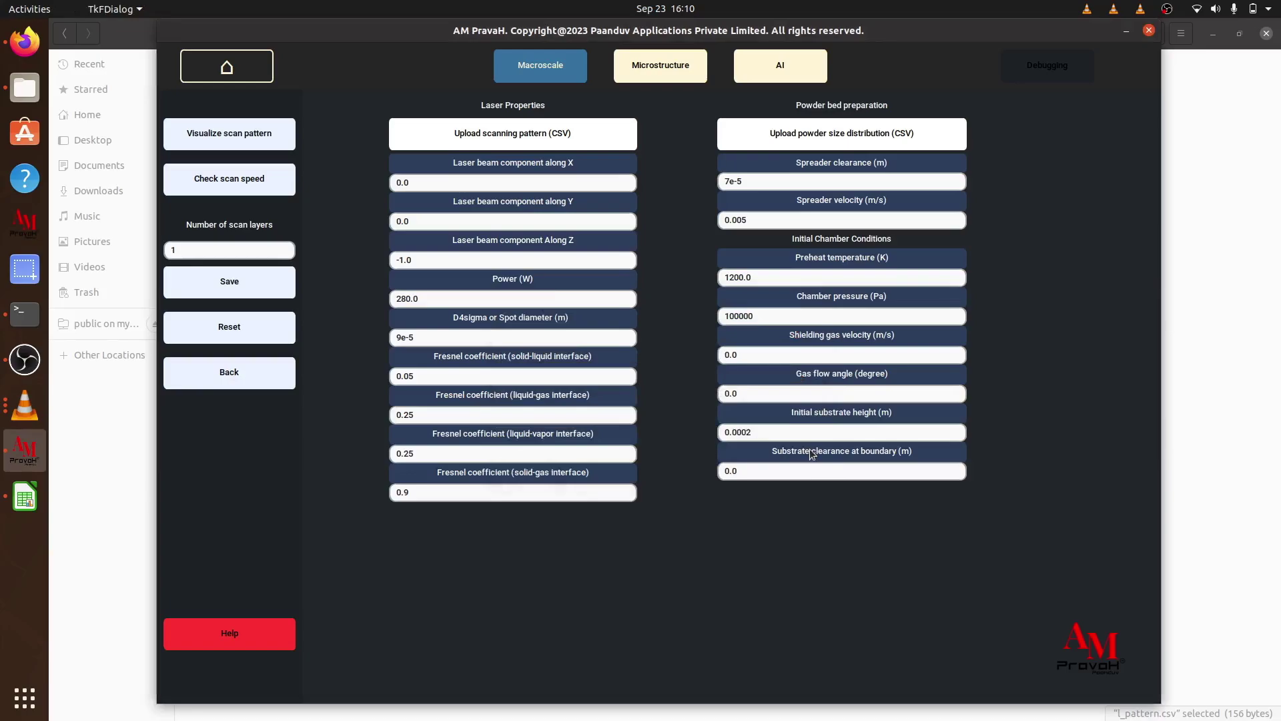
Visualize the scan pattern with 2 intermediate points, inspect the 3D path from another angle, and close the plot.
{"action": "left_click", "coordinate": [231, 133]}
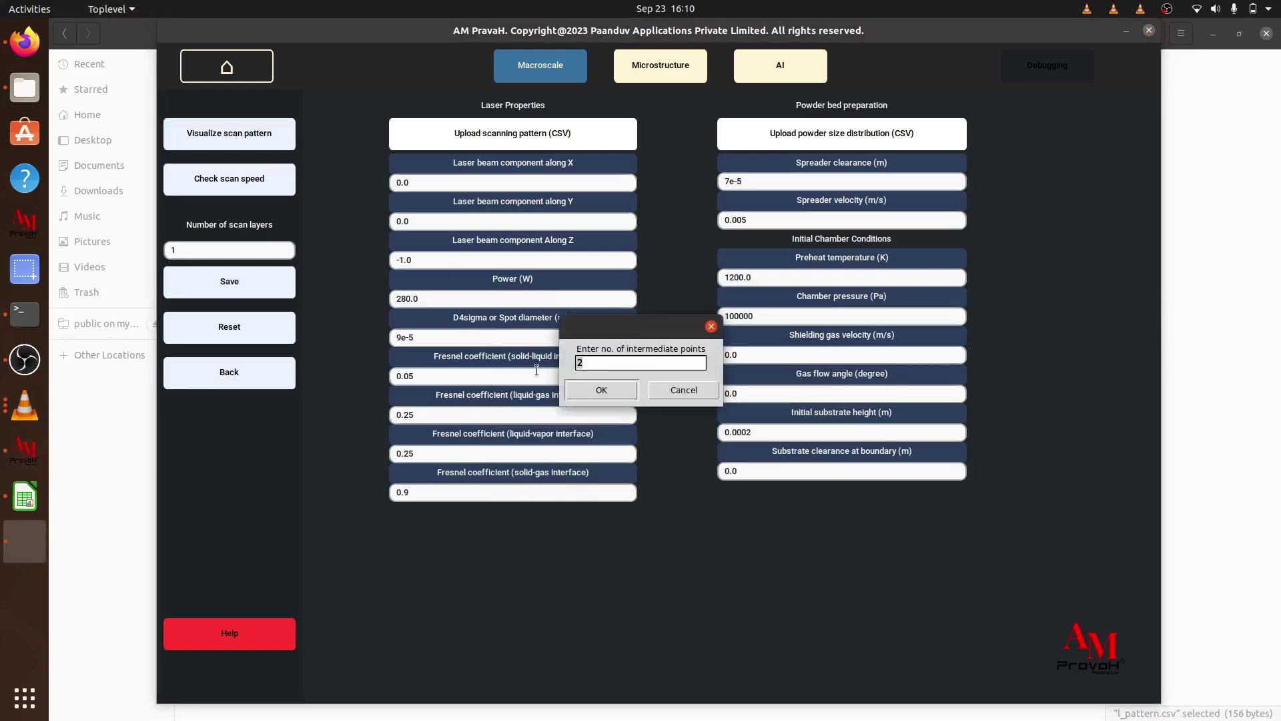
{"action": "left_click", "coordinate": [594, 389]}
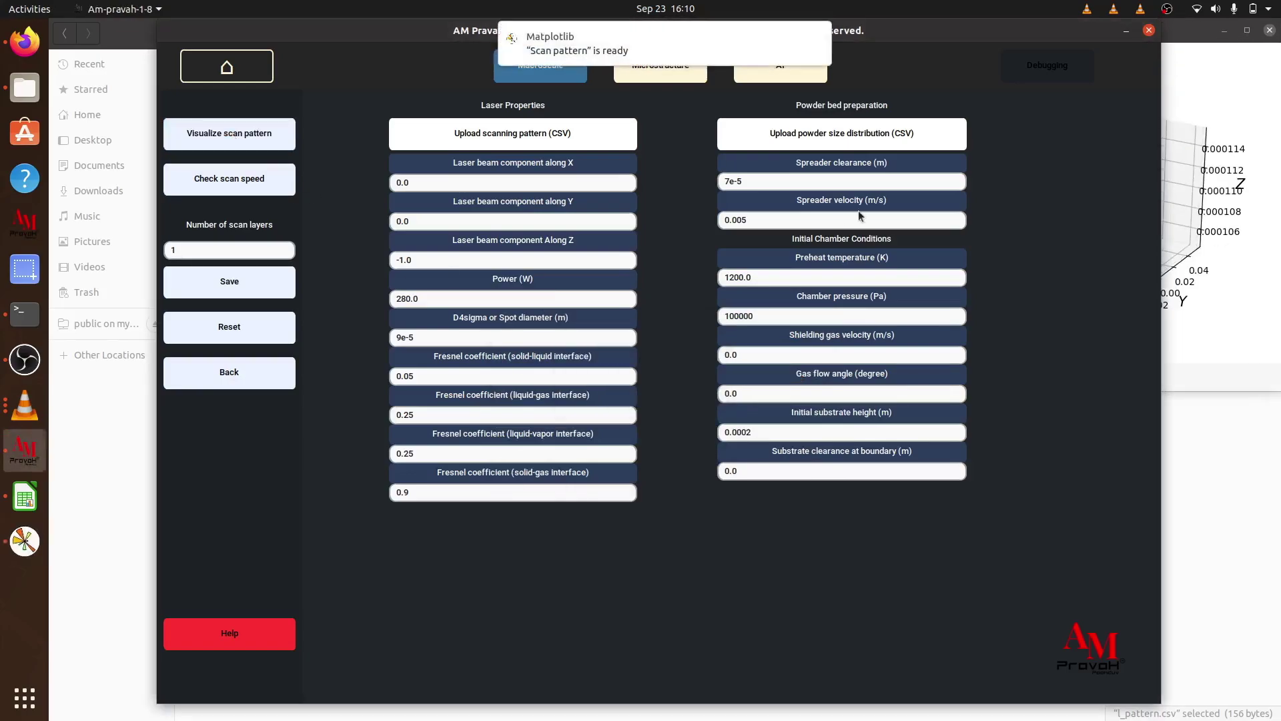
{"action": "left_click", "coordinate": [26, 545]}
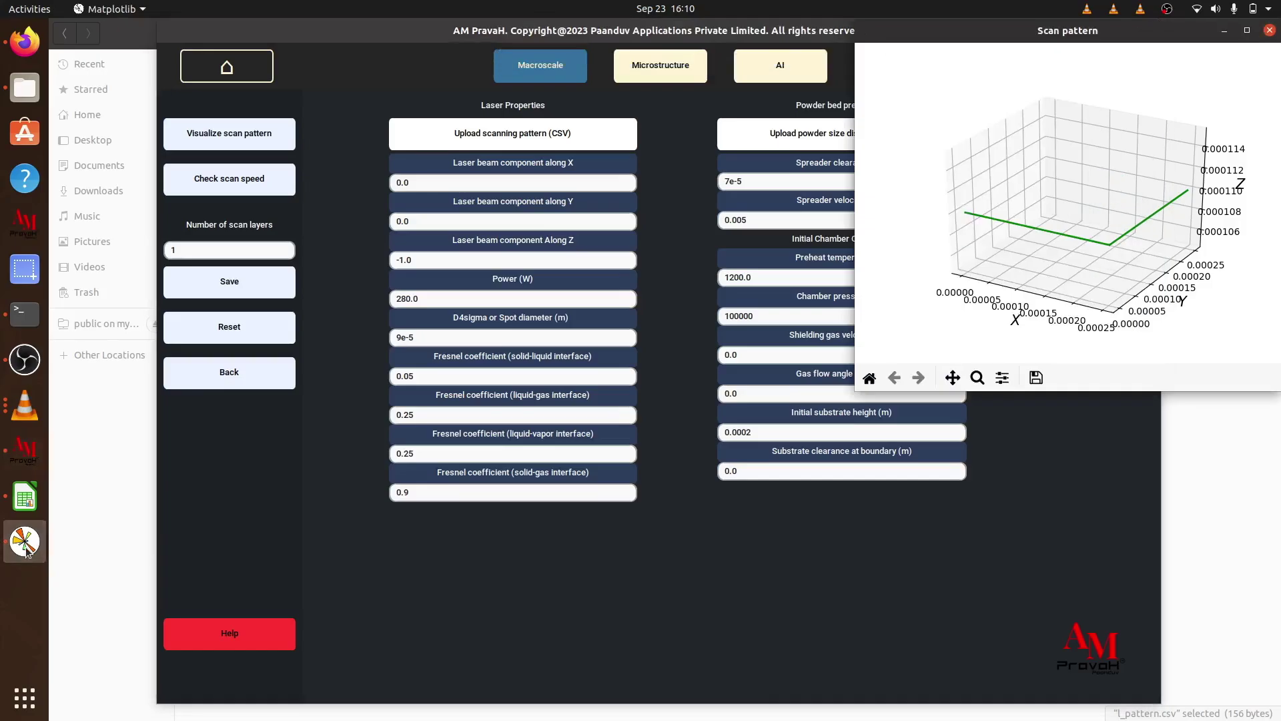
{"action": "left_click_drag", "start_coordinate": [993, 33], "coordinate": [505, 67]}
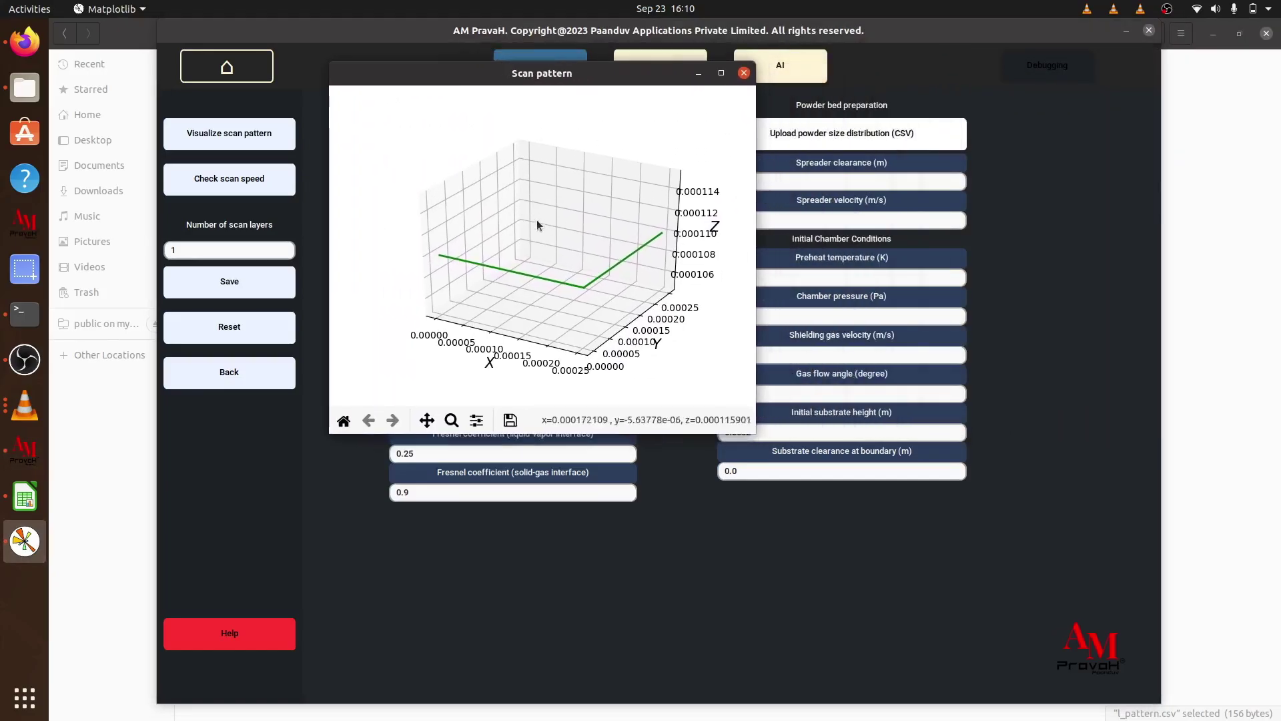
{"action": "left_click_drag", "start_coordinate": [562, 225], "coordinate": [520, 240]}
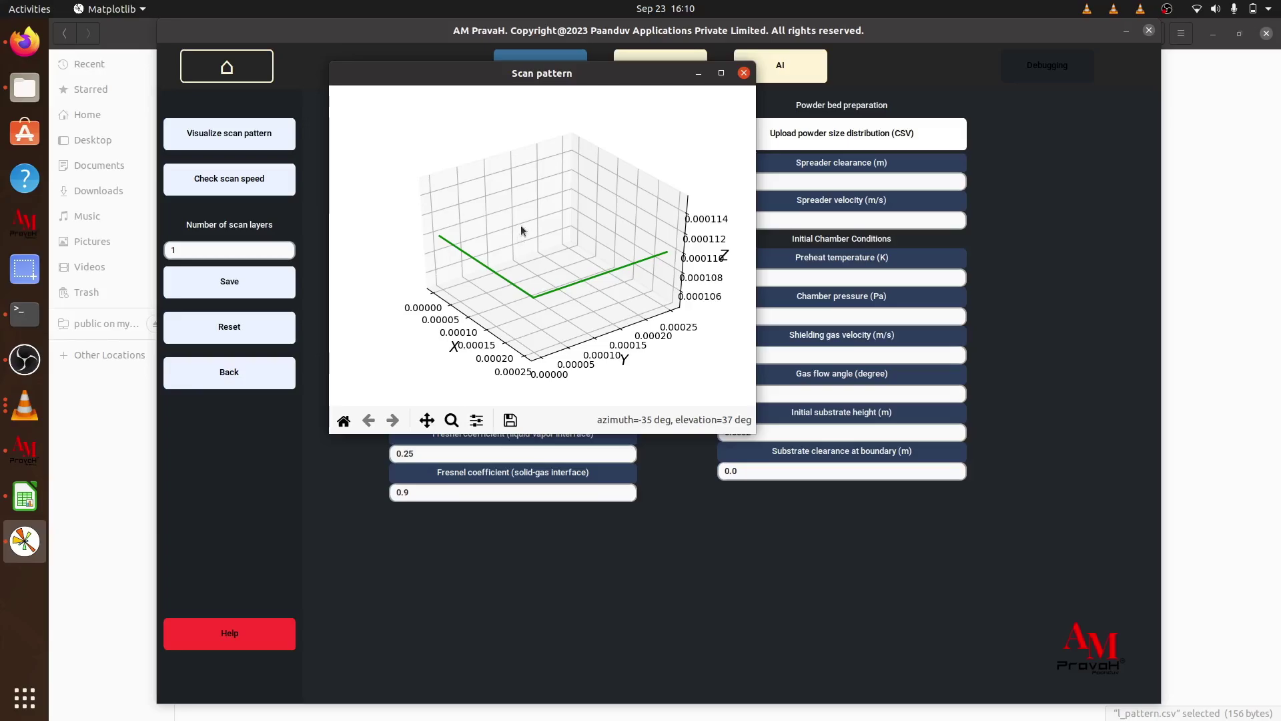
{"action": "left_click", "coordinate": [743, 73]}
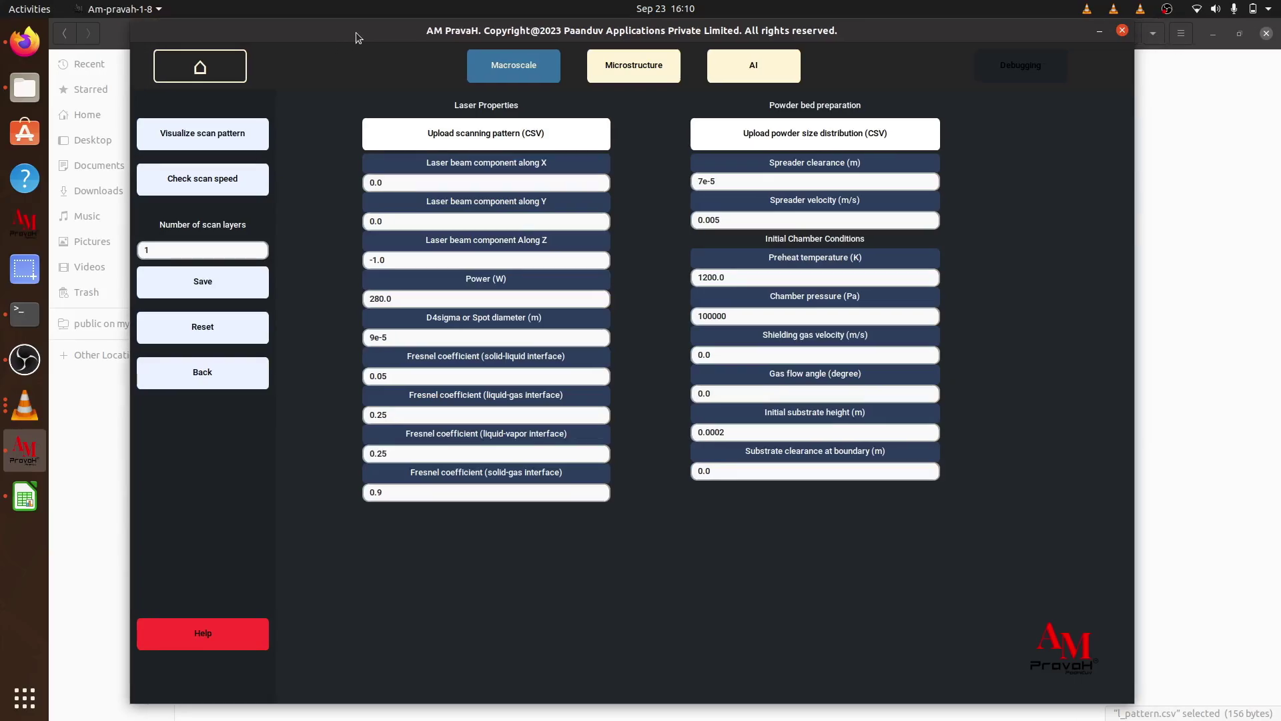
Set the alloy to TI6AL4V in the material settings and save them.
{"action": "left_click", "coordinate": [234, 386]}
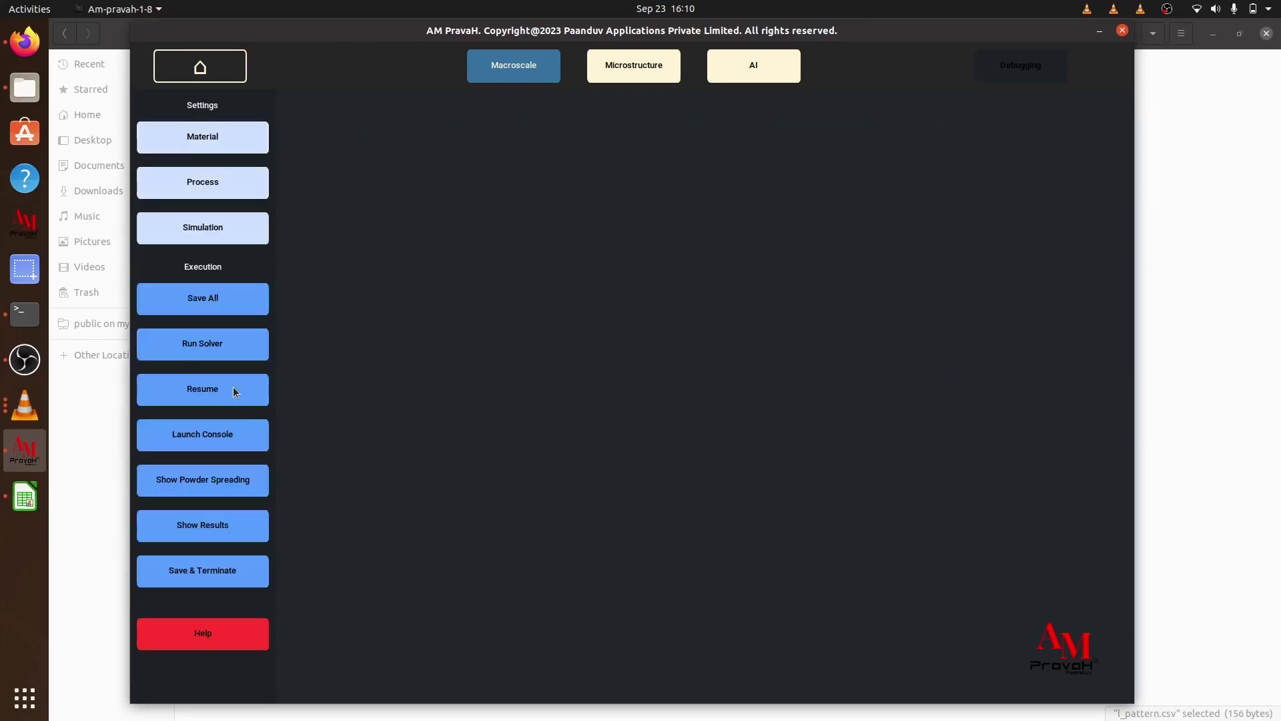
{"action": "left_click", "coordinate": [235, 143]}
{"action": "left_click", "coordinate": [246, 141]}
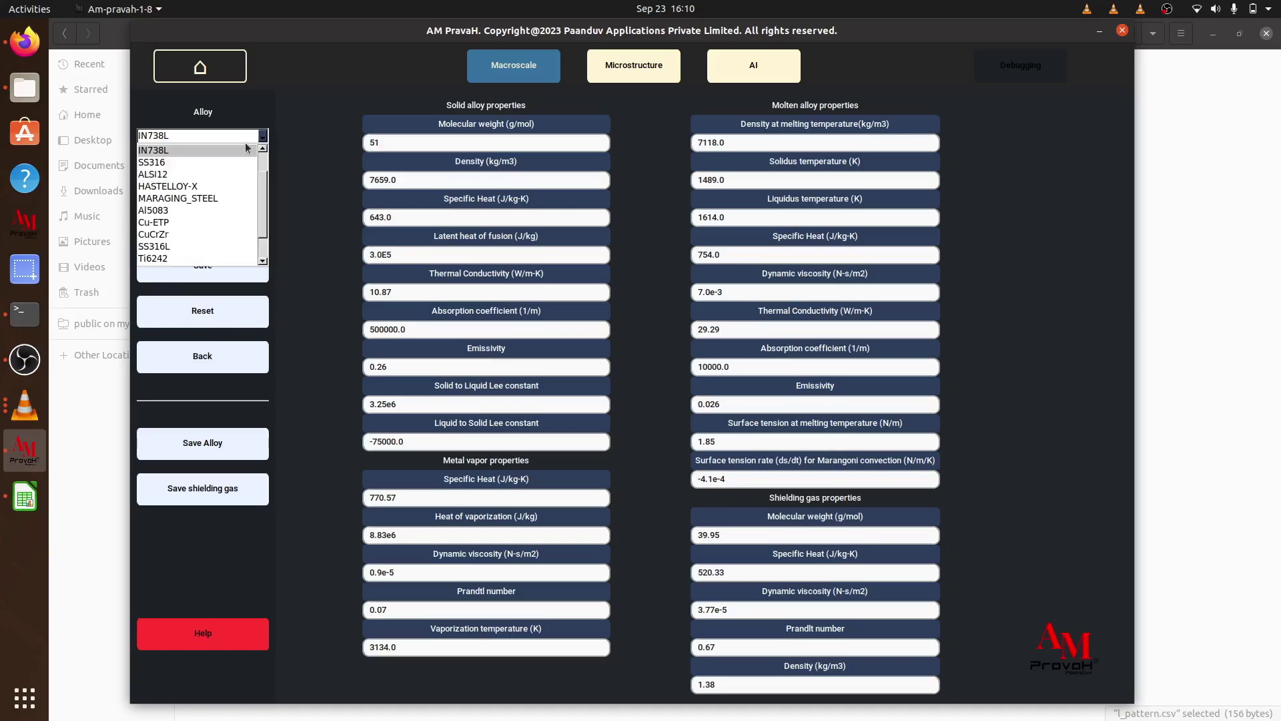
{"action": "scroll", "coordinate": [232, 157], "scroll_direction": "up", "scroll_amount": 3}
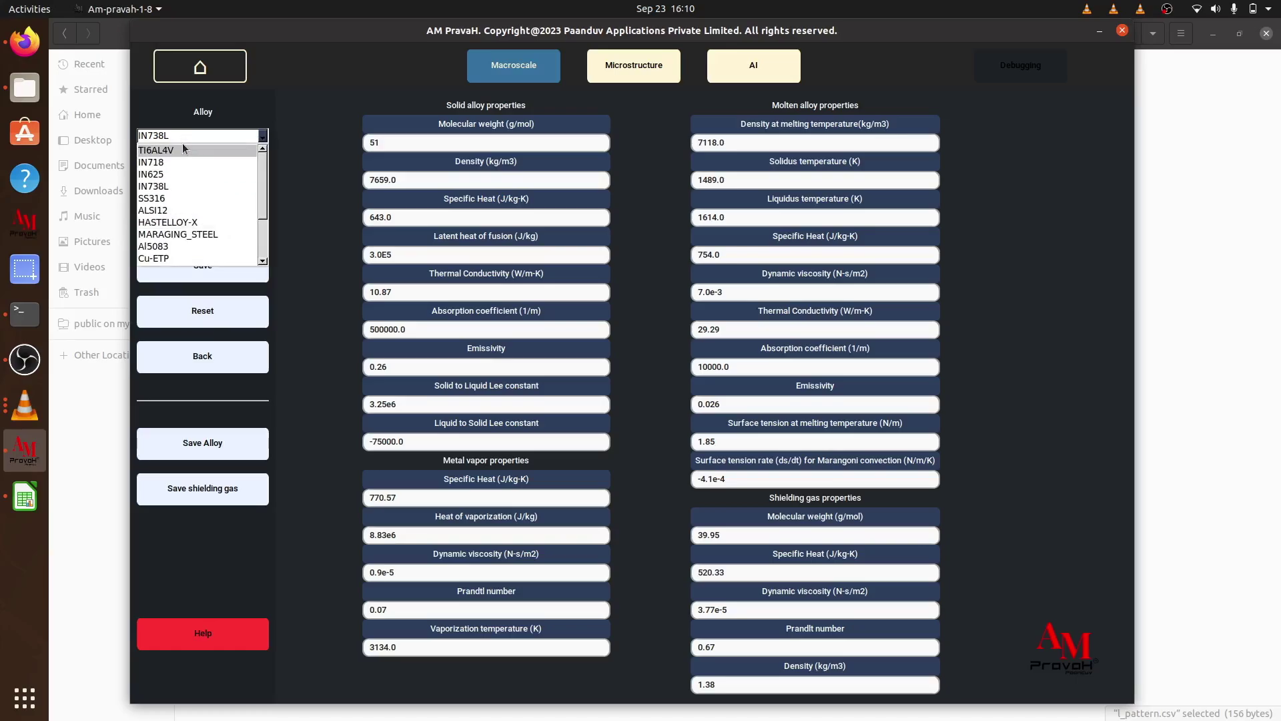
{"action": "left_click", "coordinate": [182, 151]}
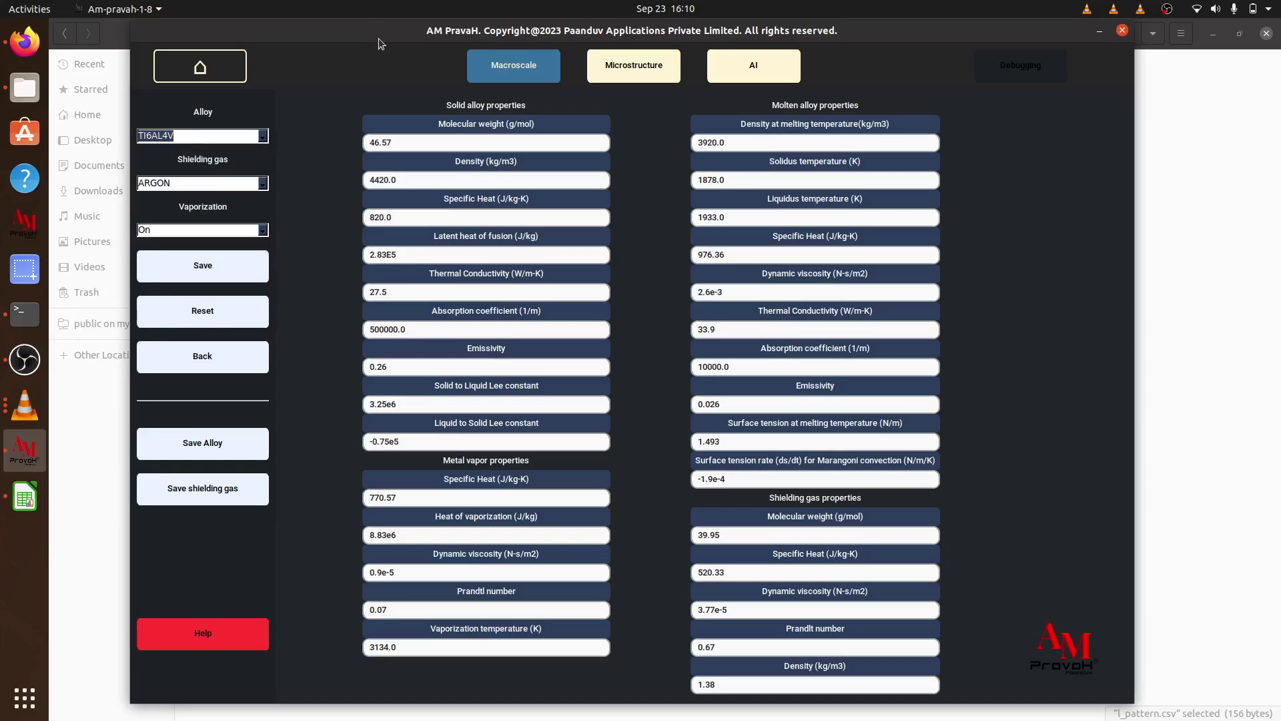
{"action": "left_click_drag", "start_coordinate": [381, 34], "coordinate": [400, 33]}
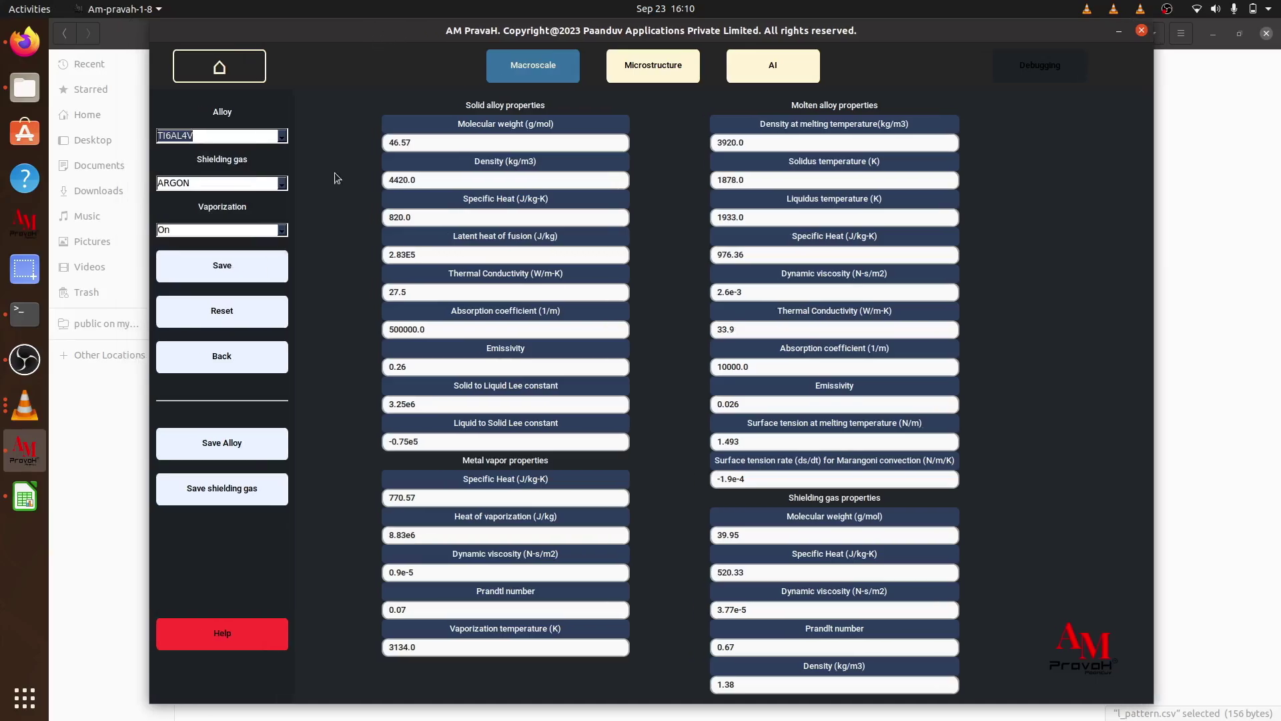
{"action": "left_click", "coordinate": [267, 267]}
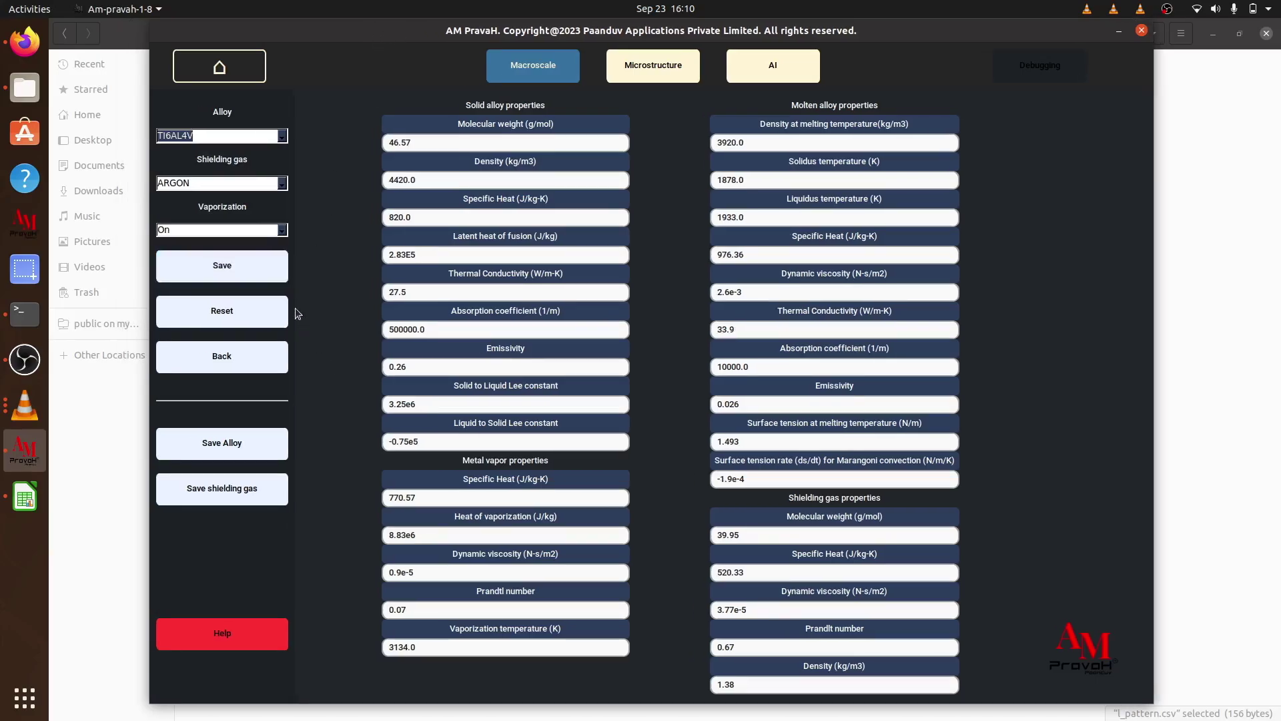
Save the process settings and check the save messages in the Terminal.
{"action": "left_click", "coordinate": [260, 366]}
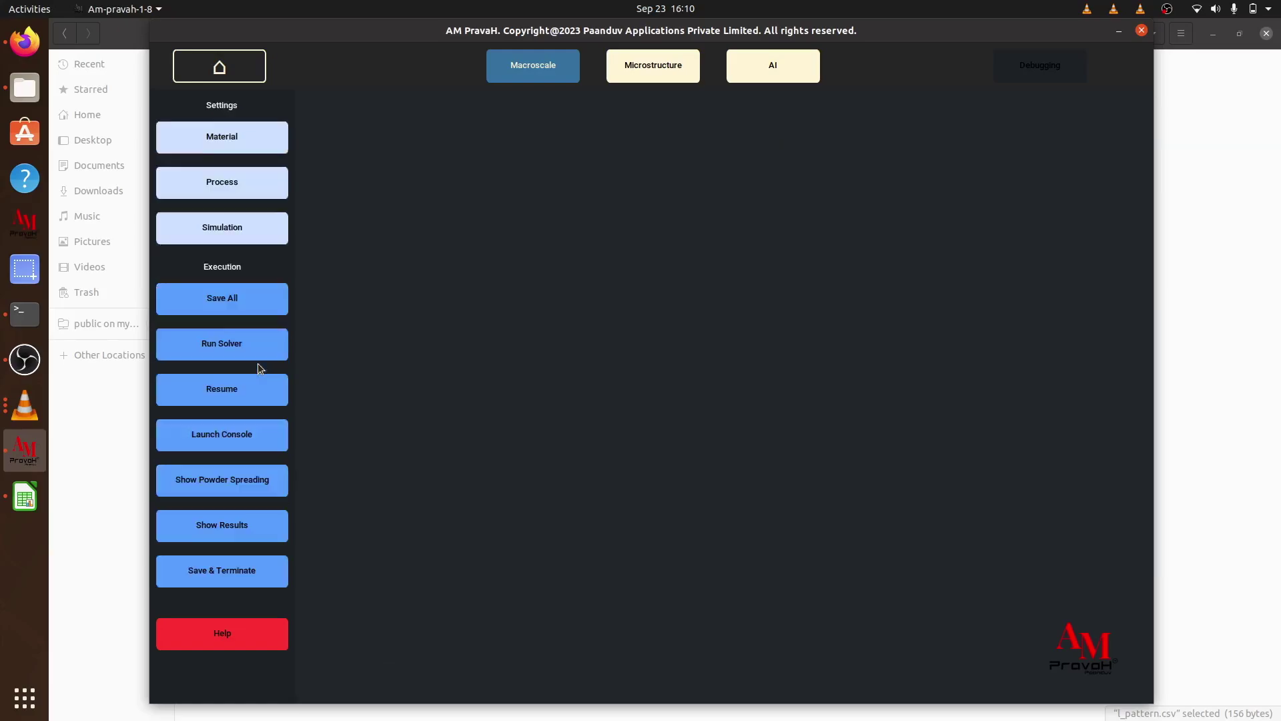
{"action": "left_click", "coordinate": [283, 181]}
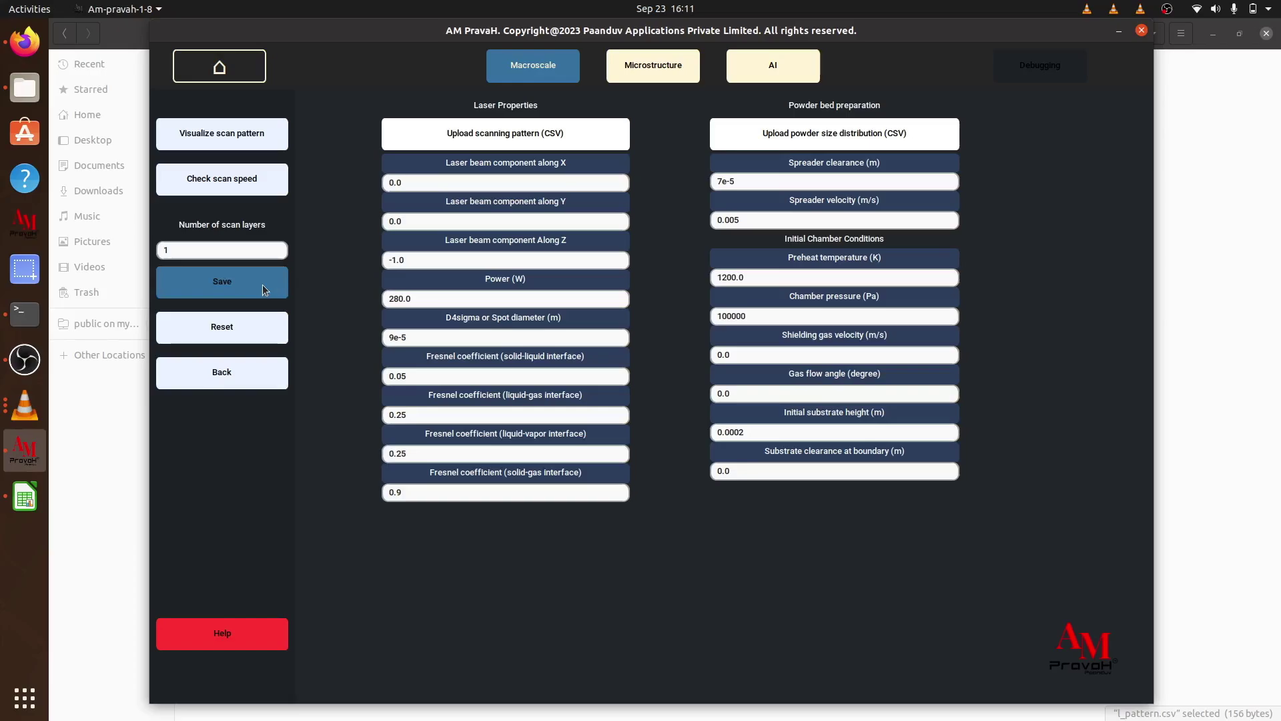
{"action": "left_click", "coordinate": [44, 315]}
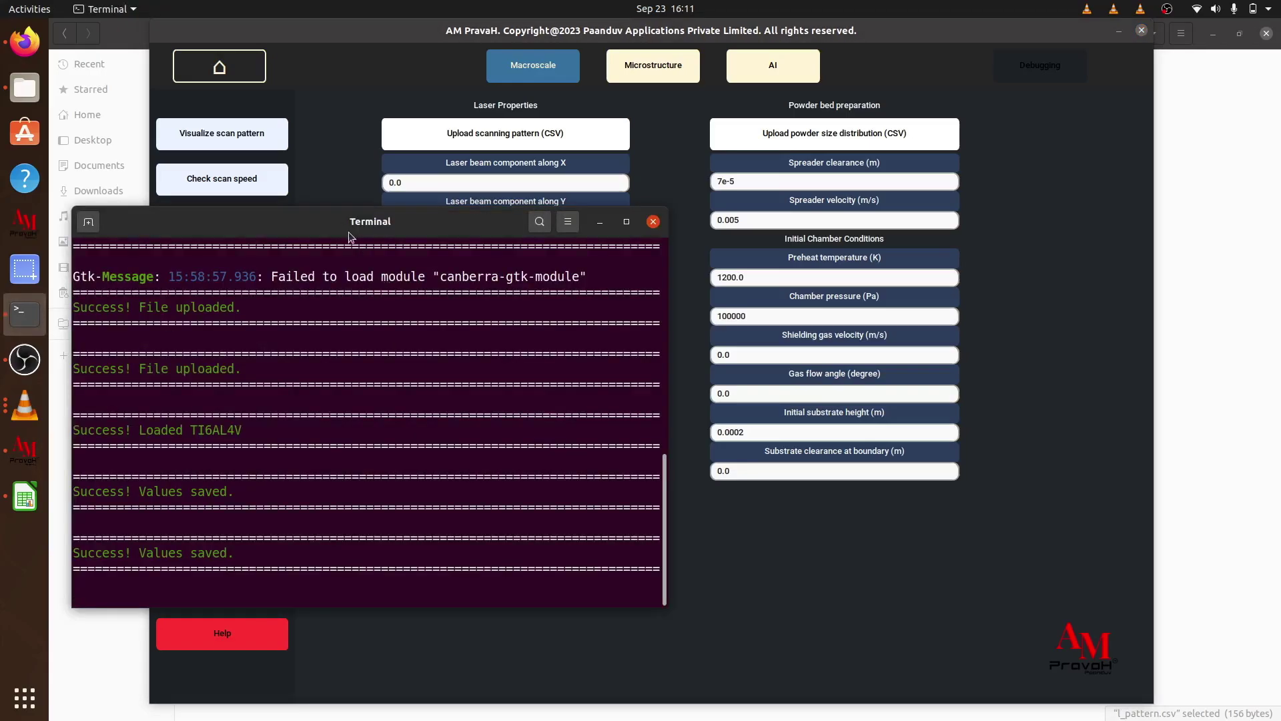
{"action": "left_click_drag", "start_coordinate": [349, 231], "coordinate": [346, 199]}
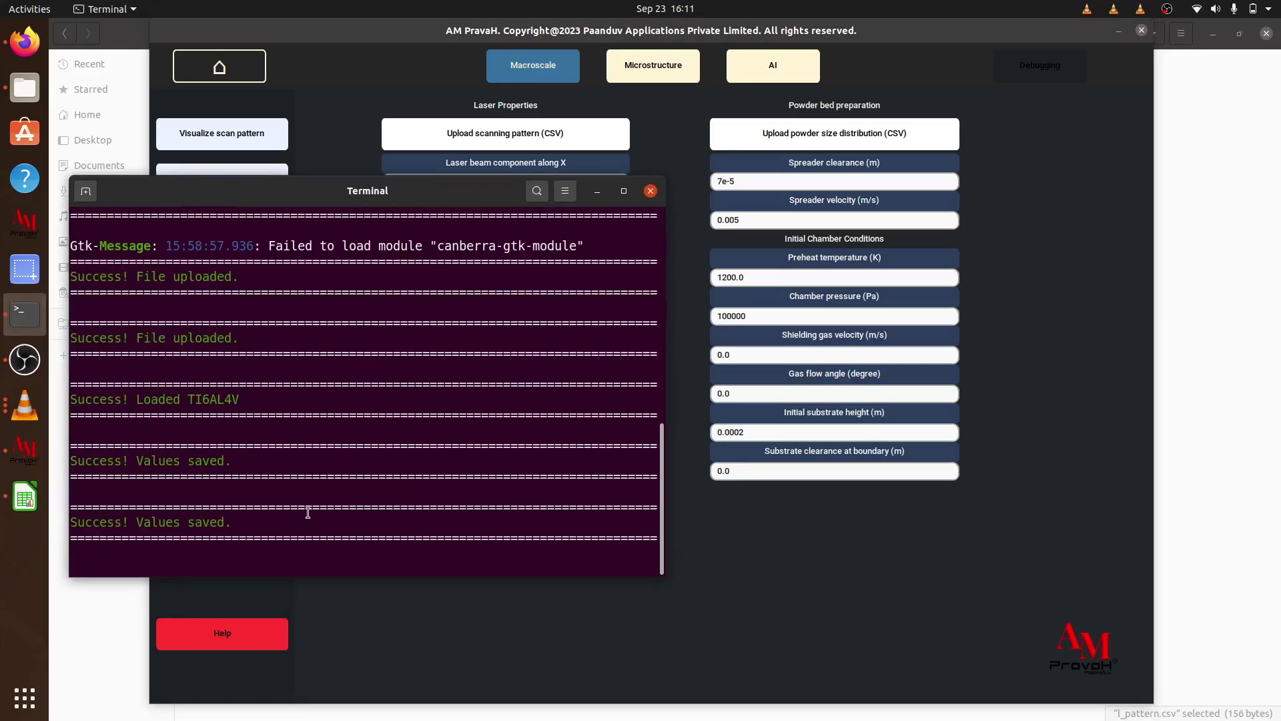
{"action": "left_click_drag", "start_coordinate": [253, 522], "coordinate": [72, 508]}
{"action": "left_click", "coordinate": [485, 243]}
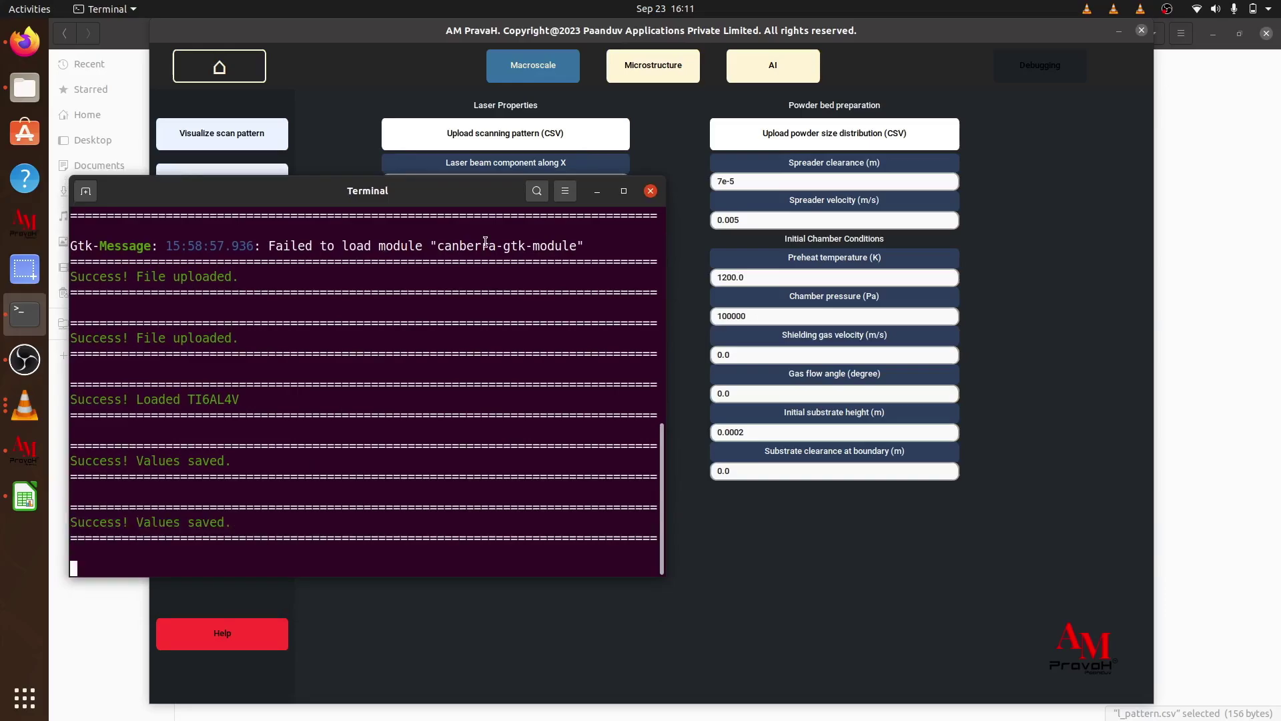
{"action": "left_click", "coordinate": [597, 192]}
Return to the main macroscale settings, save all of them and run the solver.
{"action": "left_click", "coordinate": [259, 383]}
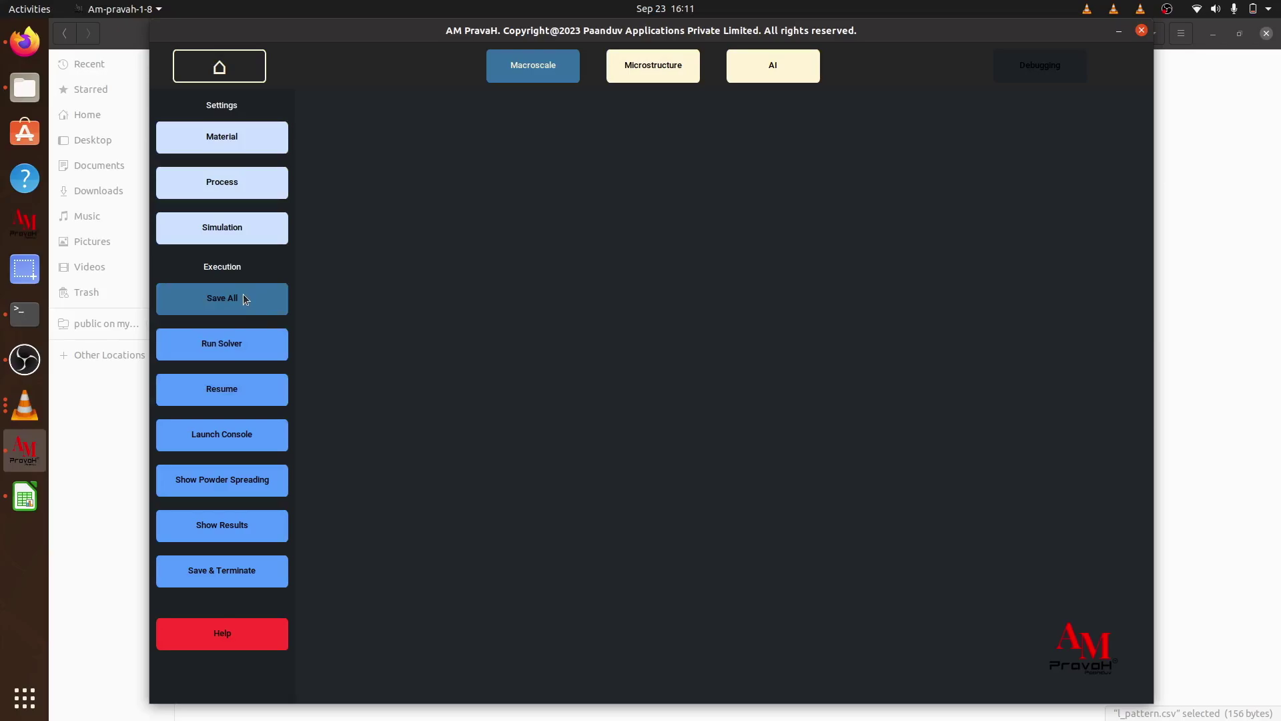
{"action": "left_click_drag", "start_coordinate": [406, 34], "coordinate": [377, 34]}
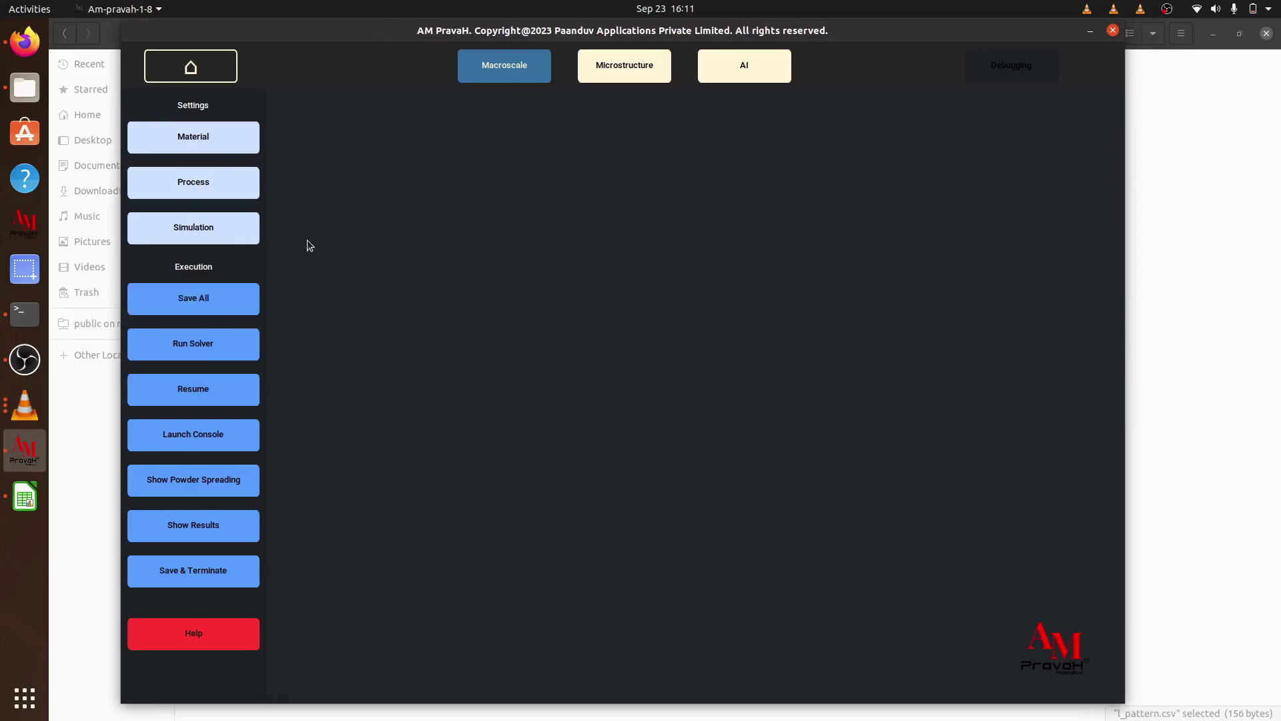
{"action": "left_click", "coordinate": [234, 349]}
Check the Terminal output for the solver's preprocessing and mesh generation status.
{"action": "left_click", "coordinate": [25, 314]}
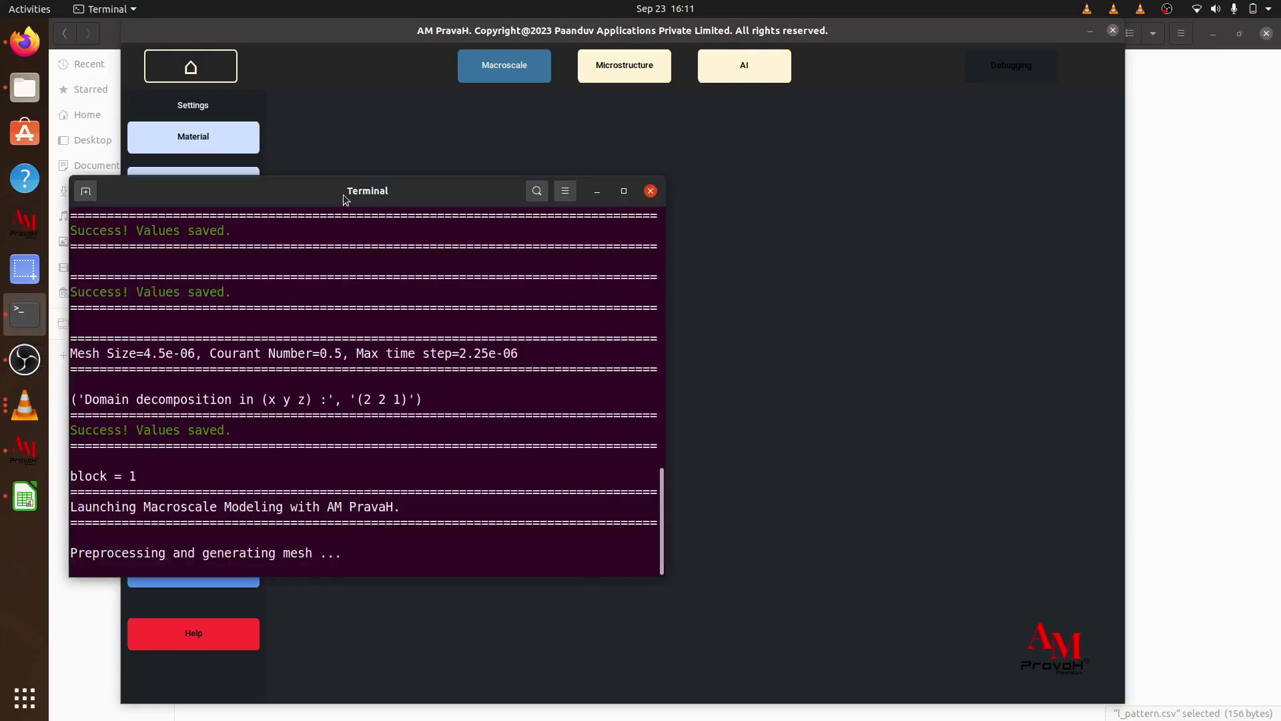
{"action": "left_click_drag", "start_coordinate": [346, 195], "coordinate": [397, 203]}
{"action": "left_click_drag", "start_coordinate": [397, 561], "coordinate": [117, 564]}
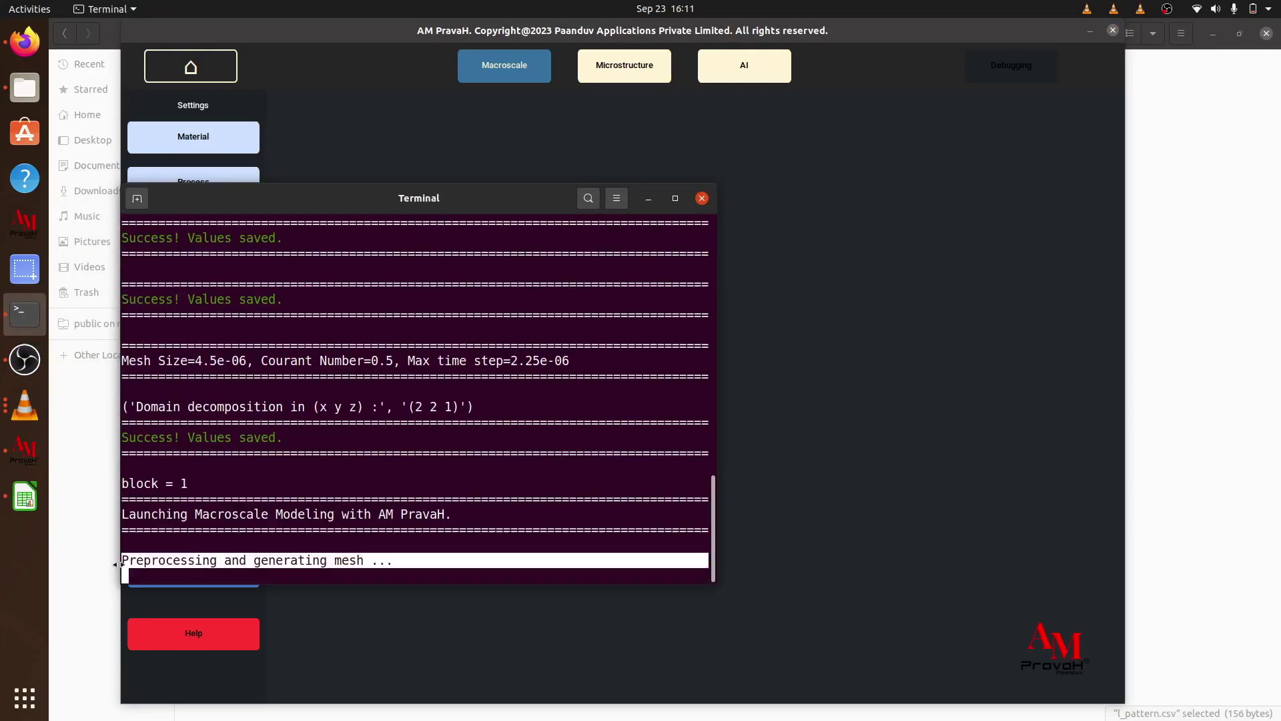
Reposition the Terminal window with the solver output slightly and minimize it.
{"action": "left_click", "coordinate": [434, 567]}
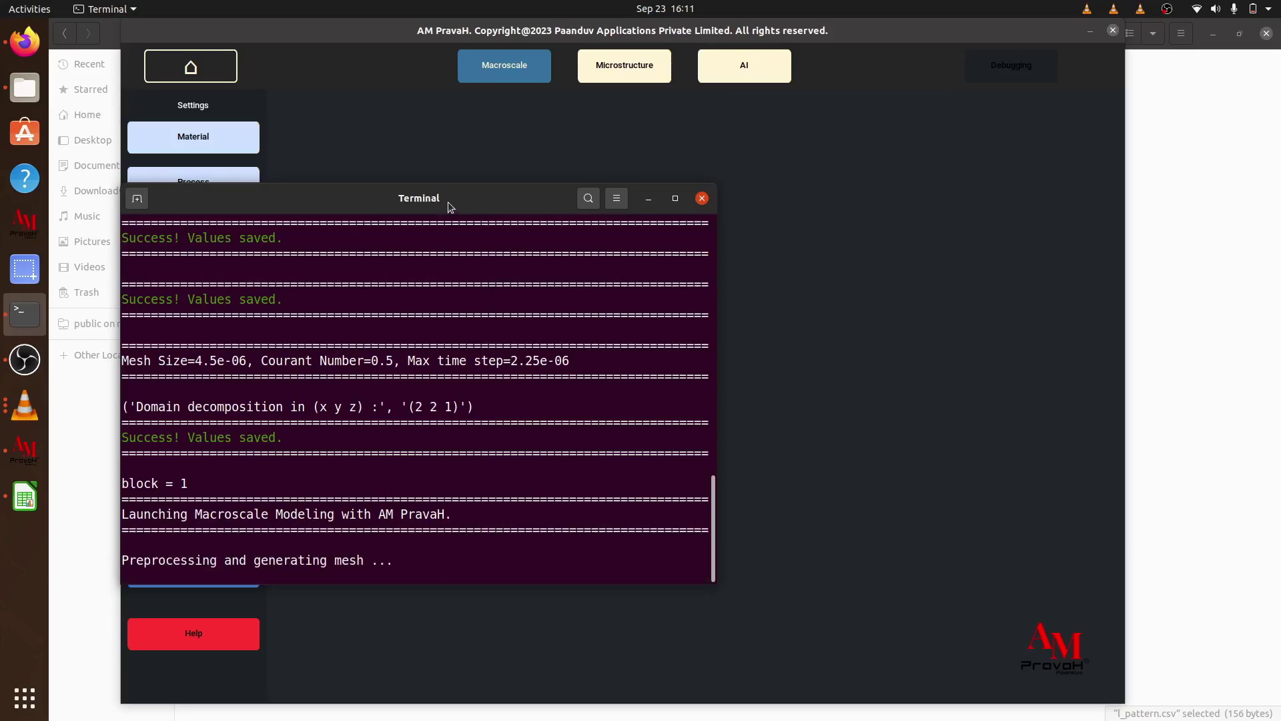
{"action": "left_click_drag", "start_coordinate": [447, 202], "coordinate": [440, 200]}
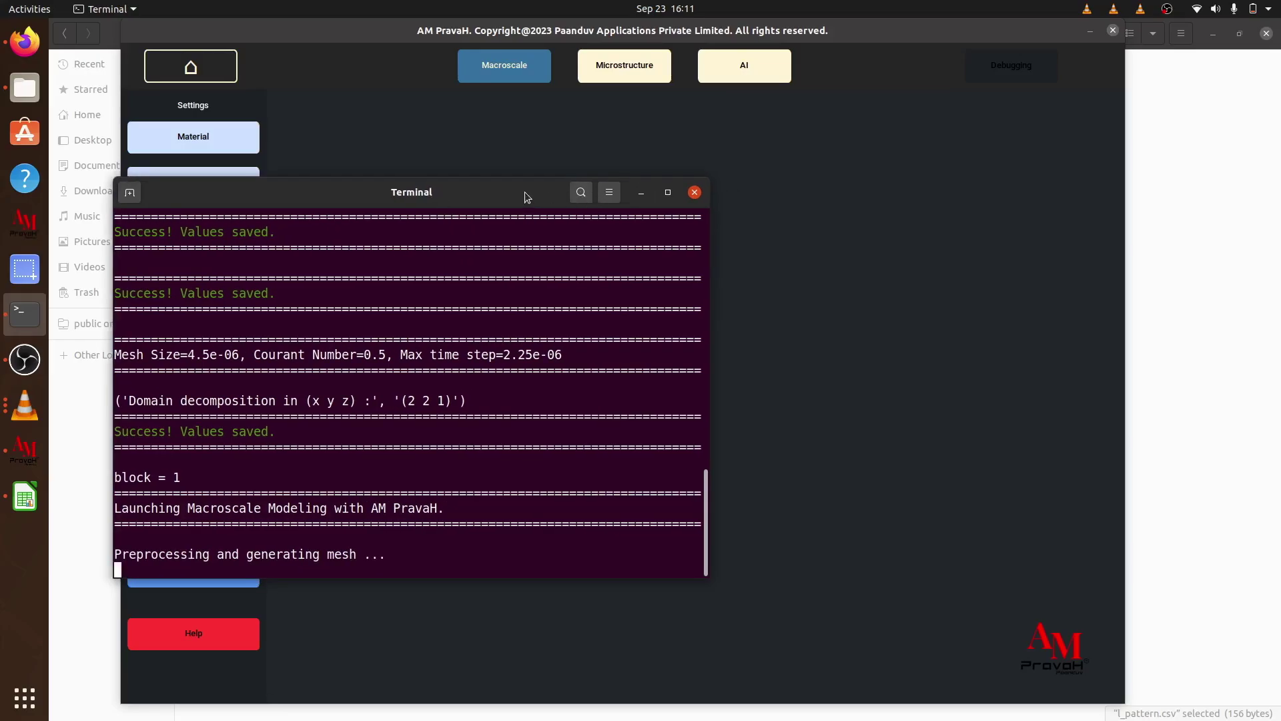
{"action": "left_click_drag", "start_coordinate": [527, 196], "coordinate": [535, 199]}
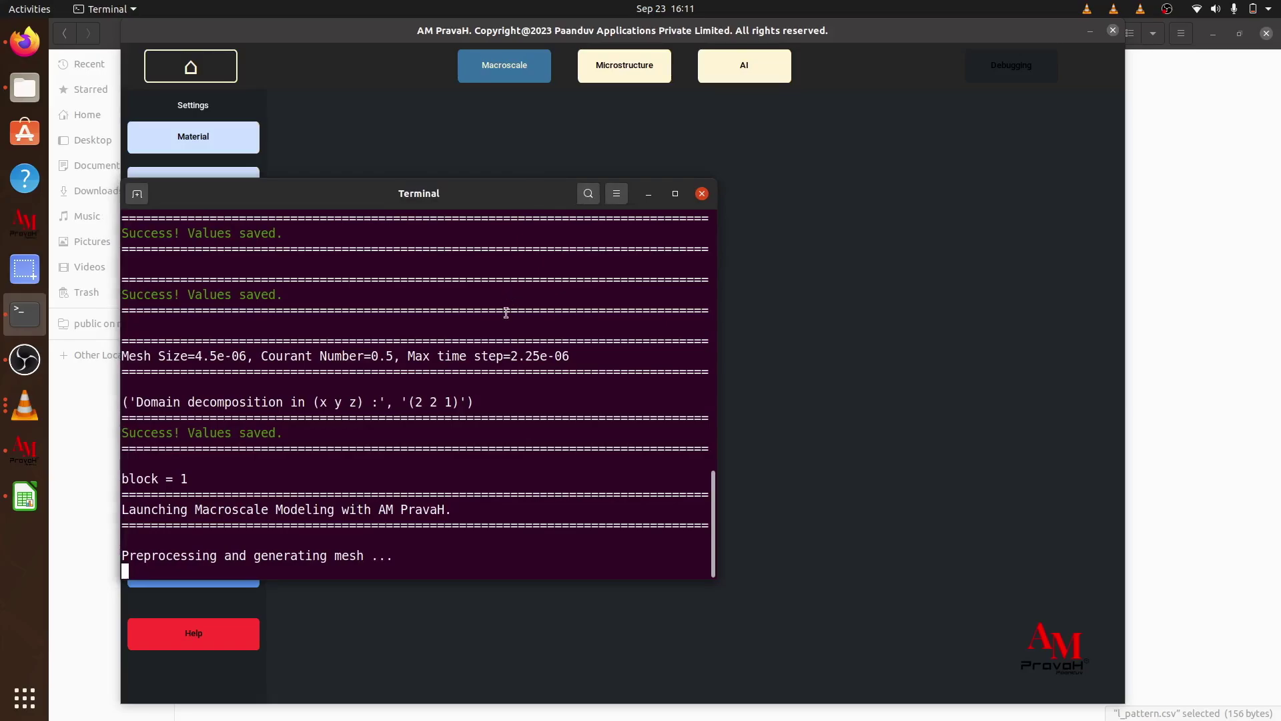
{"action": "left_click", "coordinate": [654, 195]}
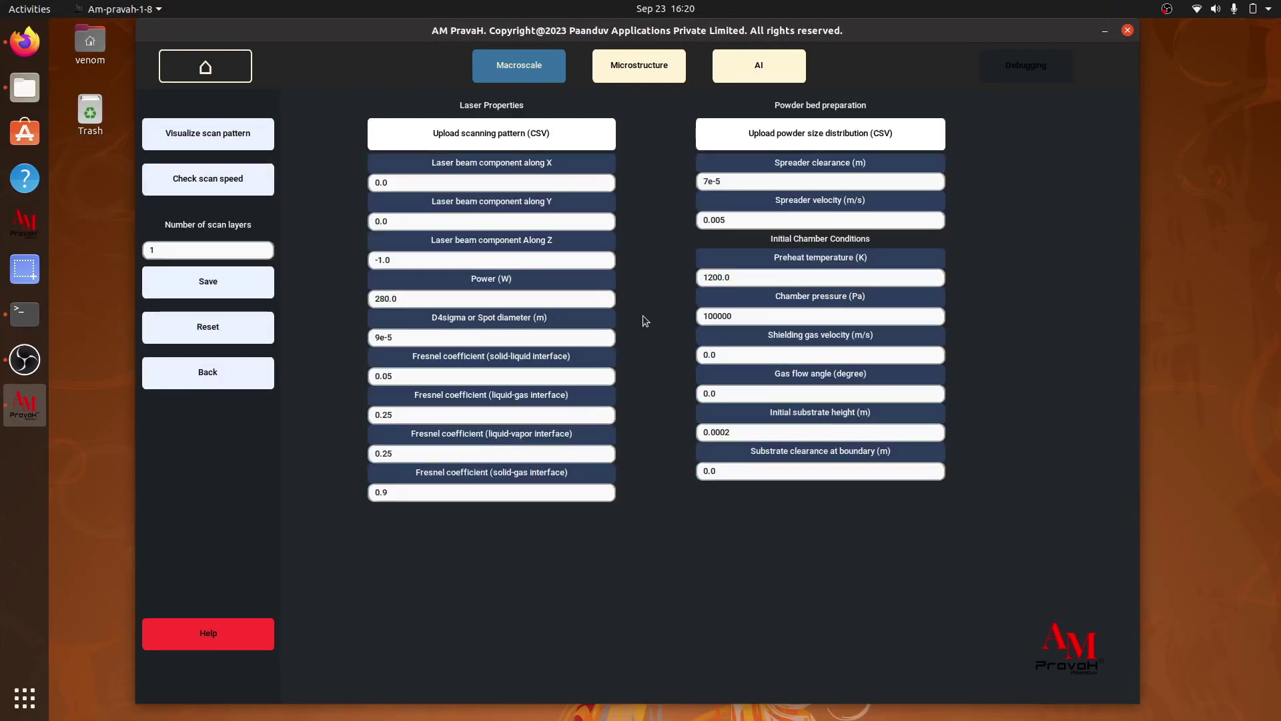
Switch to the Files app and open the datasets folder inside Documents/macroscale_modelling.
{"action": "left_click", "coordinate": [779, 145]}
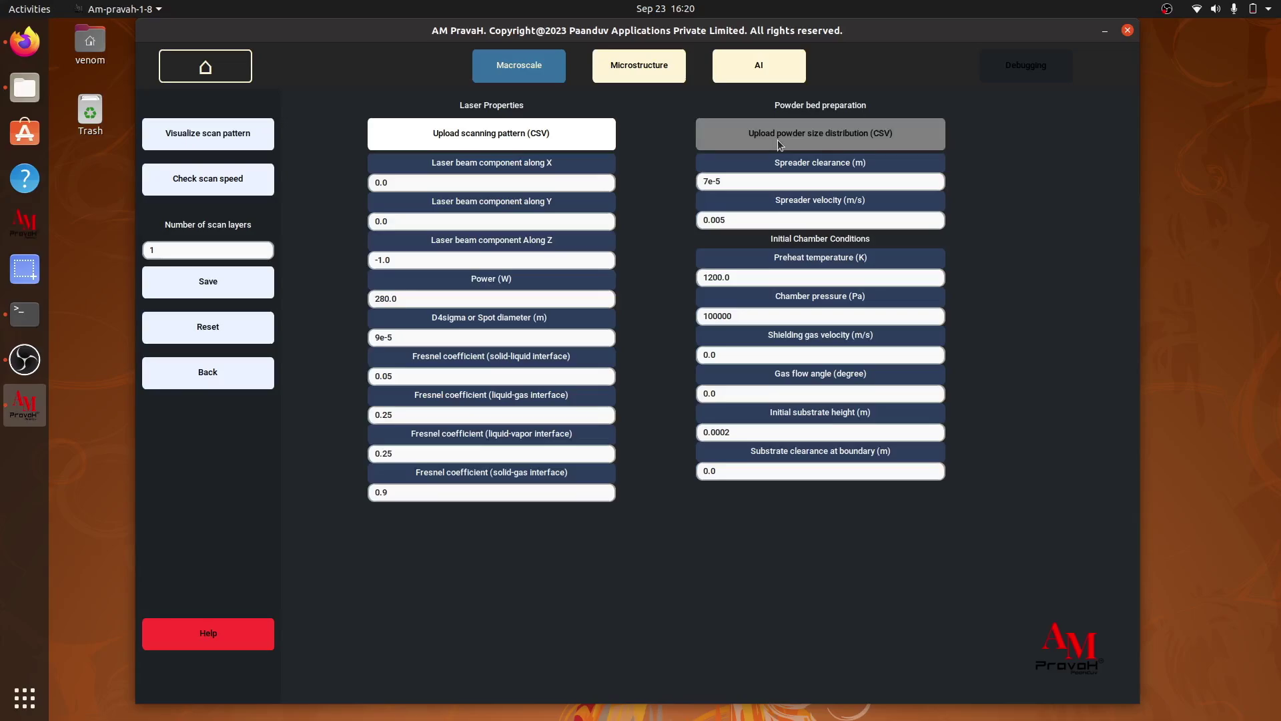
{"action": "left_click", "coordinate": [27, 90]}
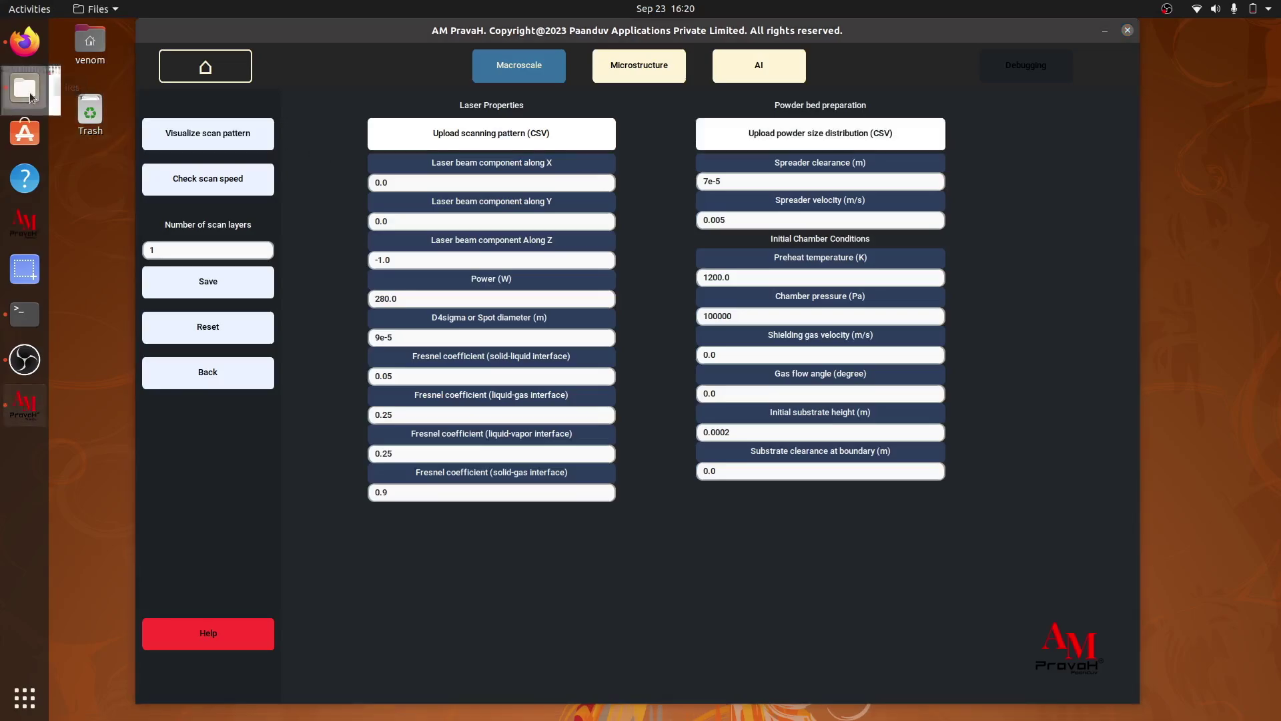
{"action": "left_click", "coordinate": [110, 168]}
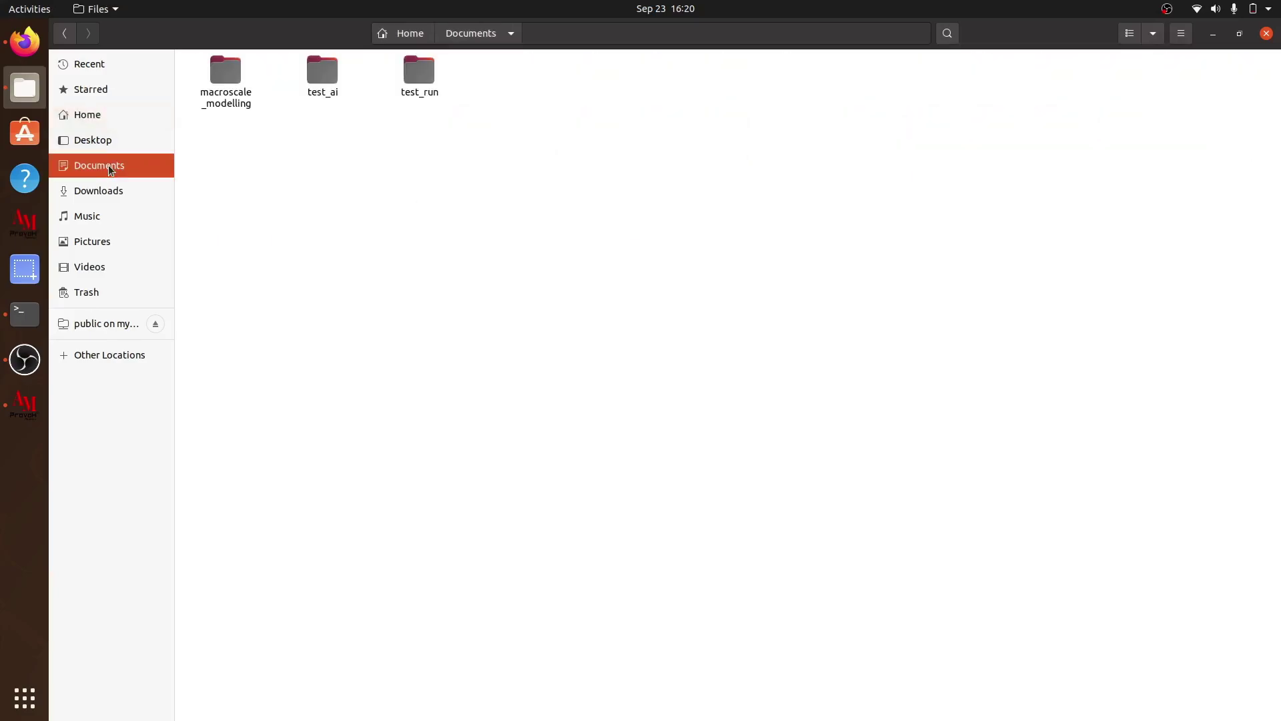
{"action": "double_click", "coordinate": [218, 87]}
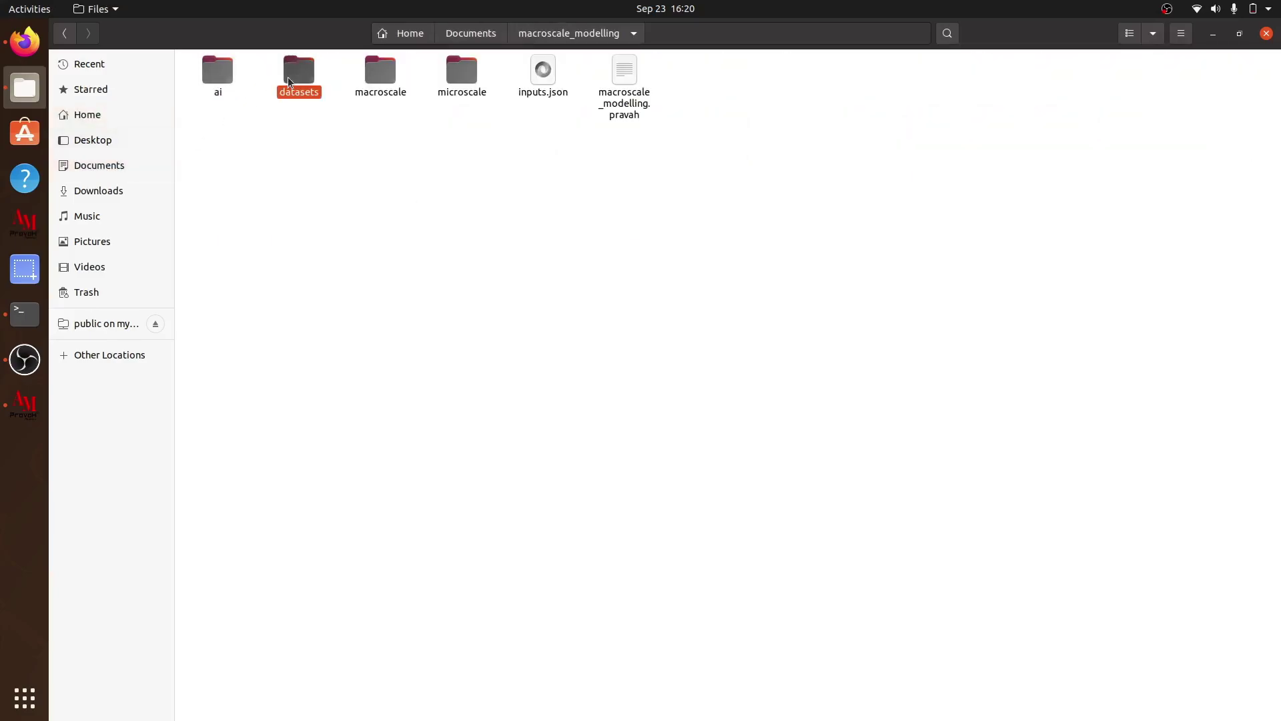
{"action": "double_click", "coordinate": [288, 79]}
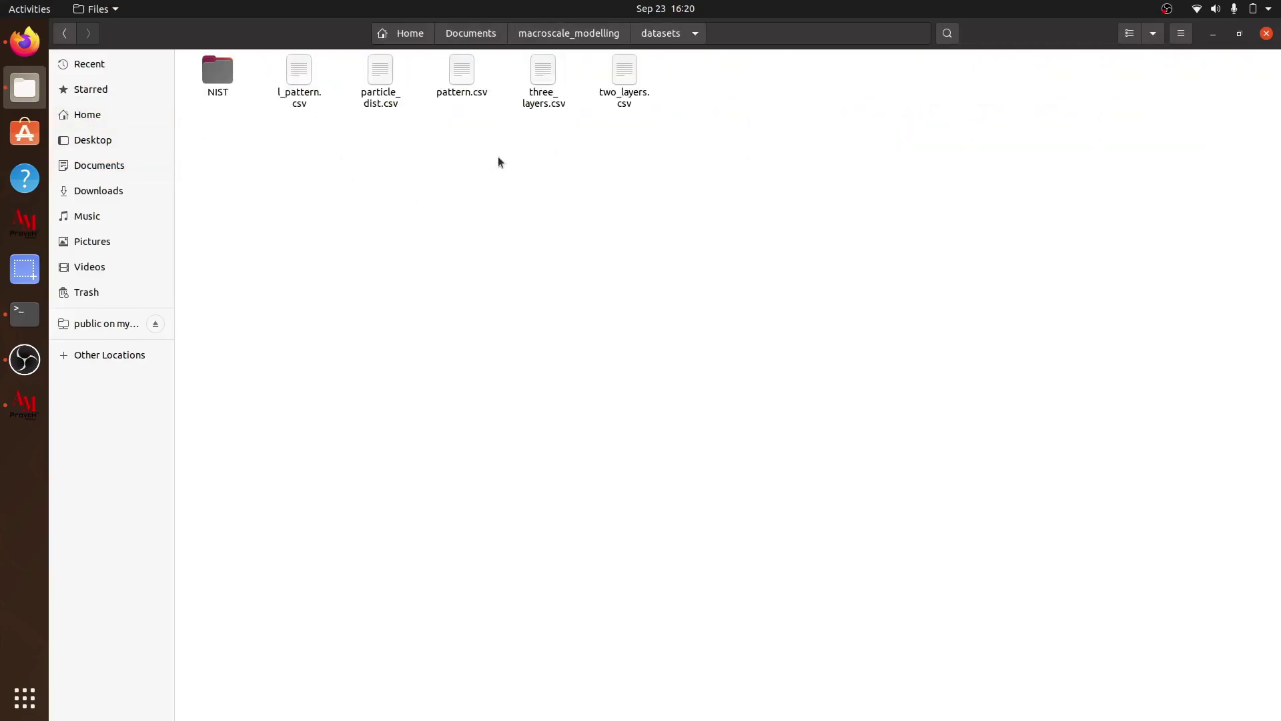
Open particle_dist.csv in LibreOffice Calc, accepting the default text import settings.
{"action": "left_click", "coordinate": [385, 99]}
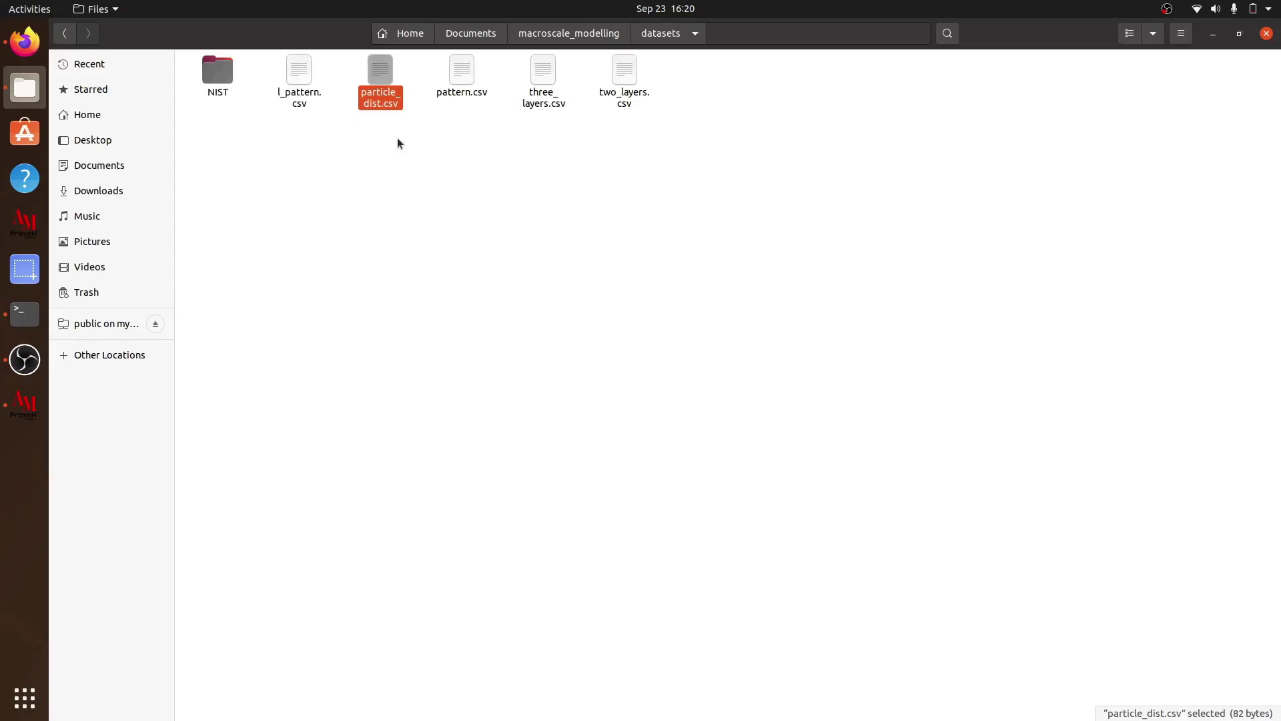
{"action": "double_click", "coordinate": [384, 94]}
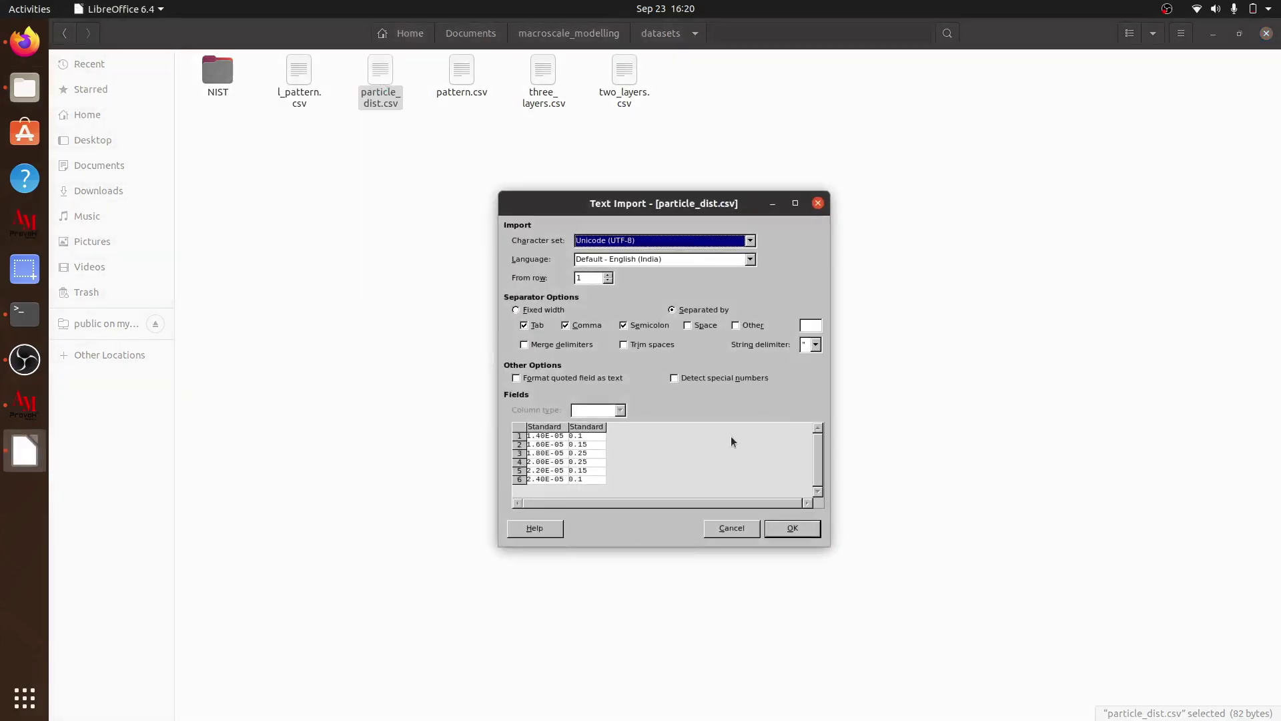
{"action": "left_click", "coordinate": [793, 529]}
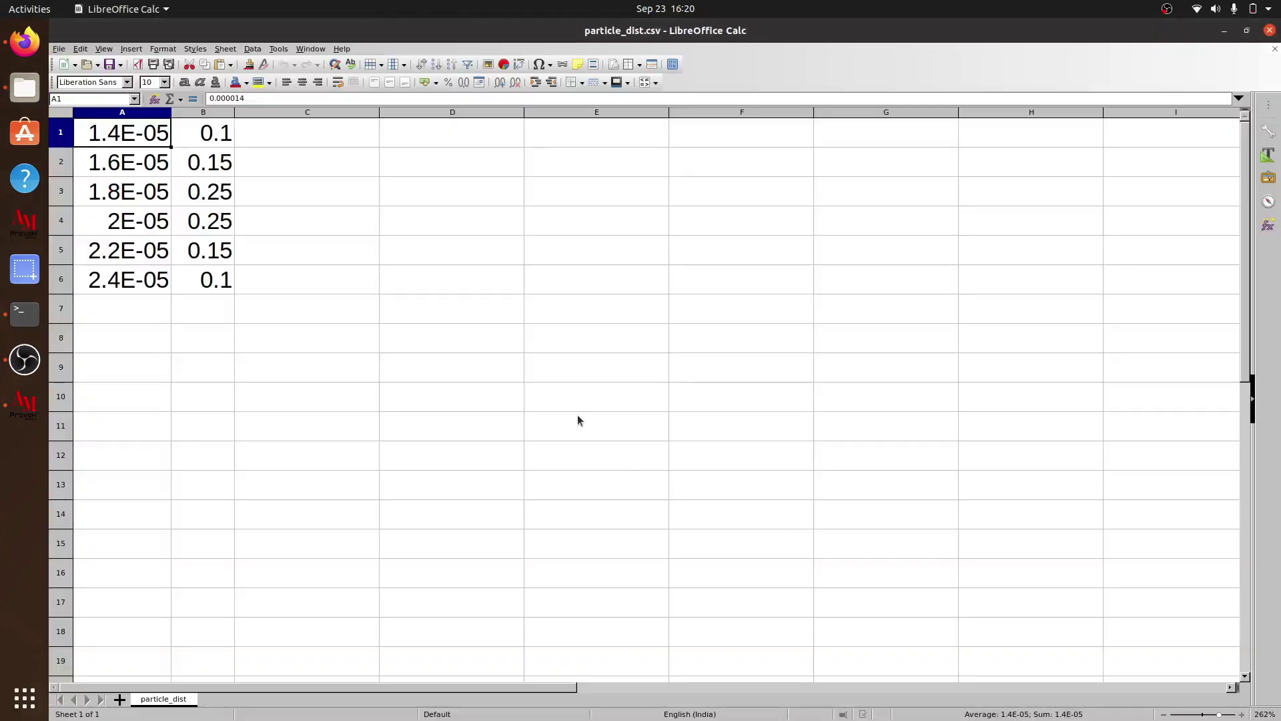
Examine the particle sizes in column A and their distribution fractions in column B, including the sum of B1:B6.
{"action": "left_click", "coordinate": [449, 360]}
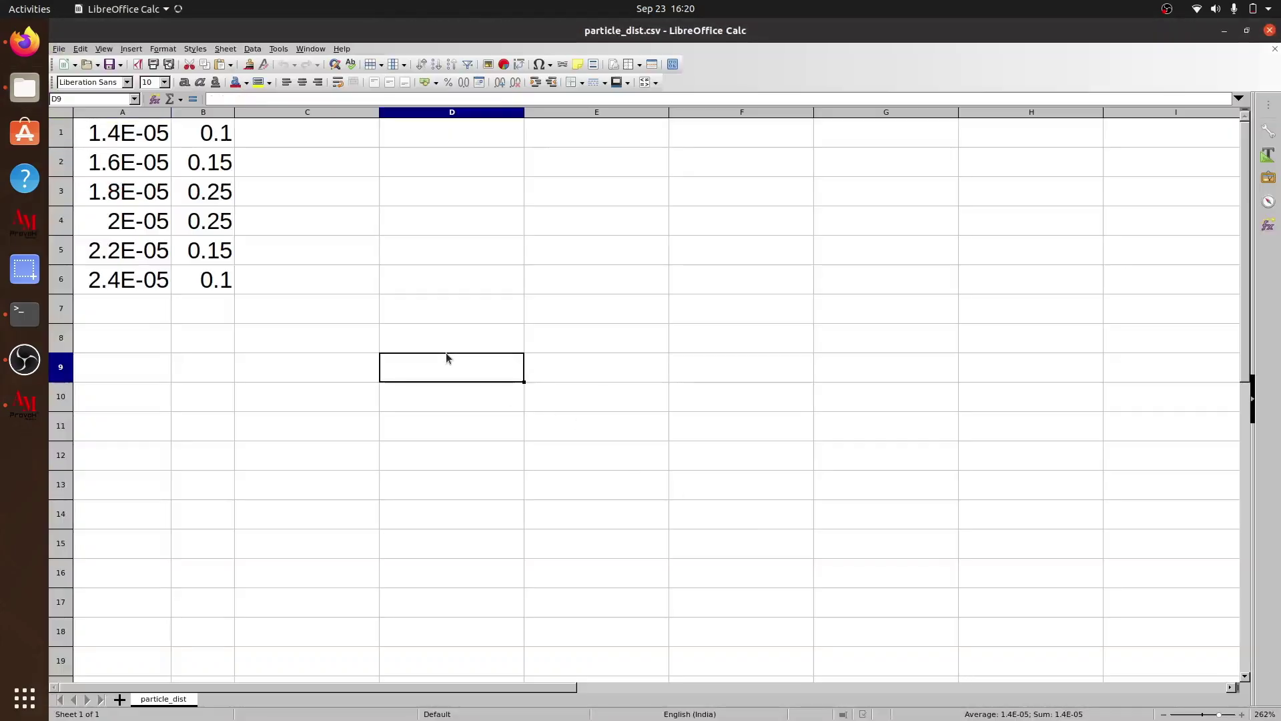
{"action": "left_click", "coordinate": [123, 112]}
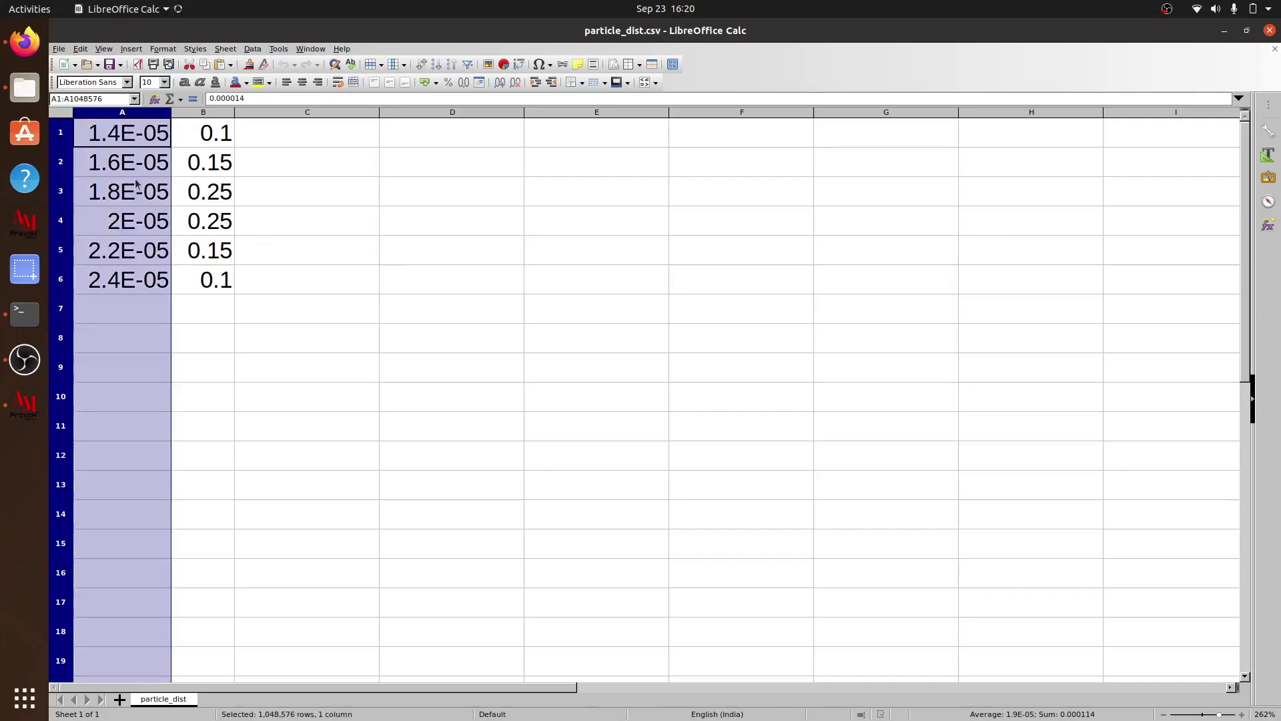
{"action": "left_click", "coordinate": [211, 113]}
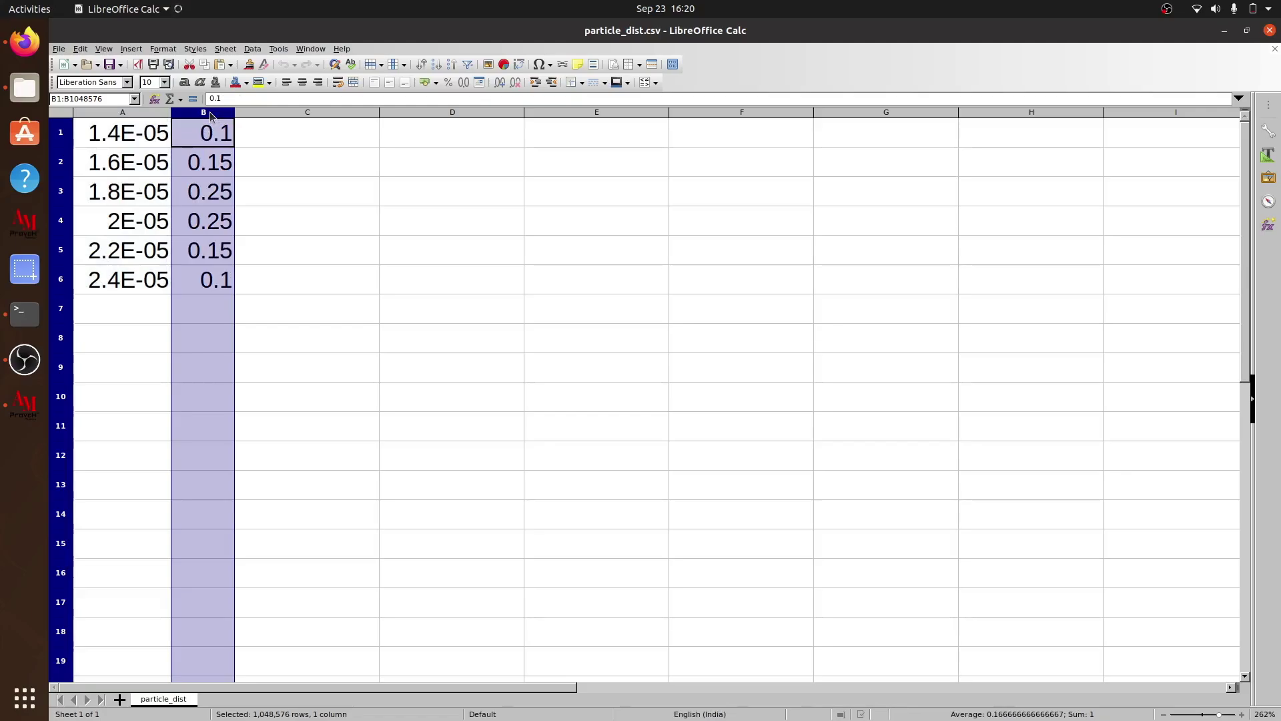
{"action": "left_click", "coordinate": [150, 118]}
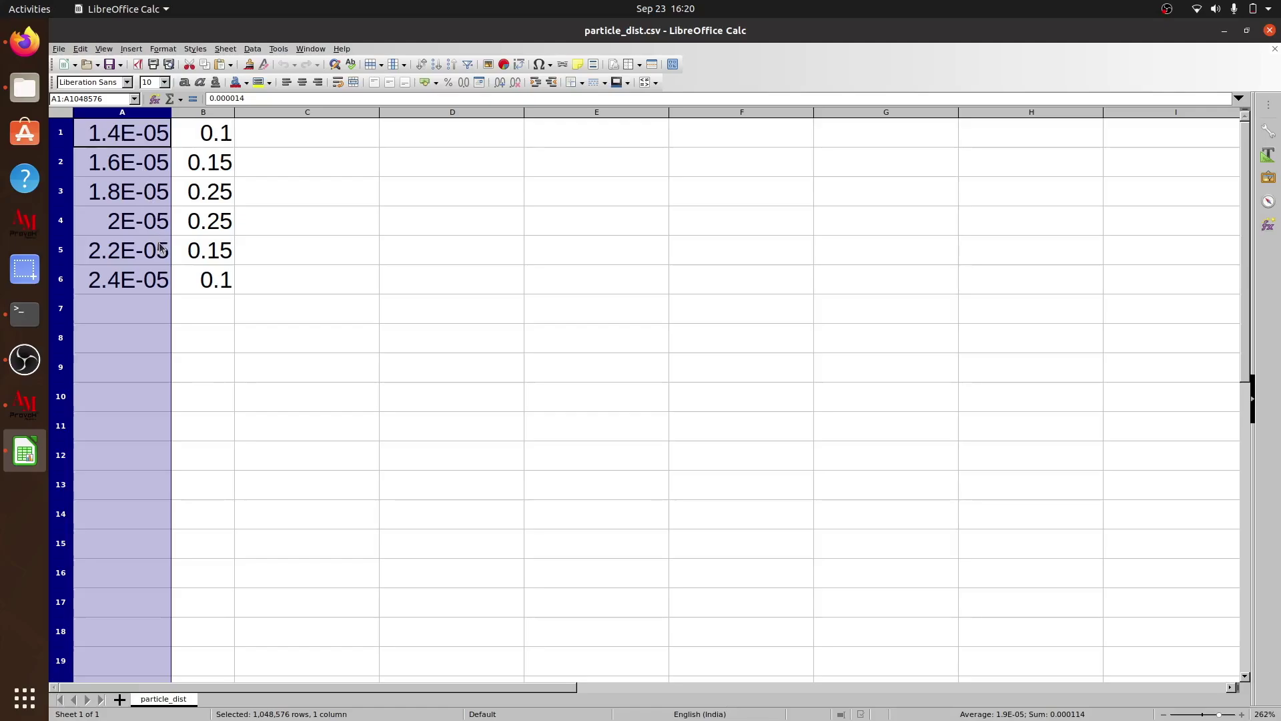
{"action": "left_click", "coordinate": [210, 320]}
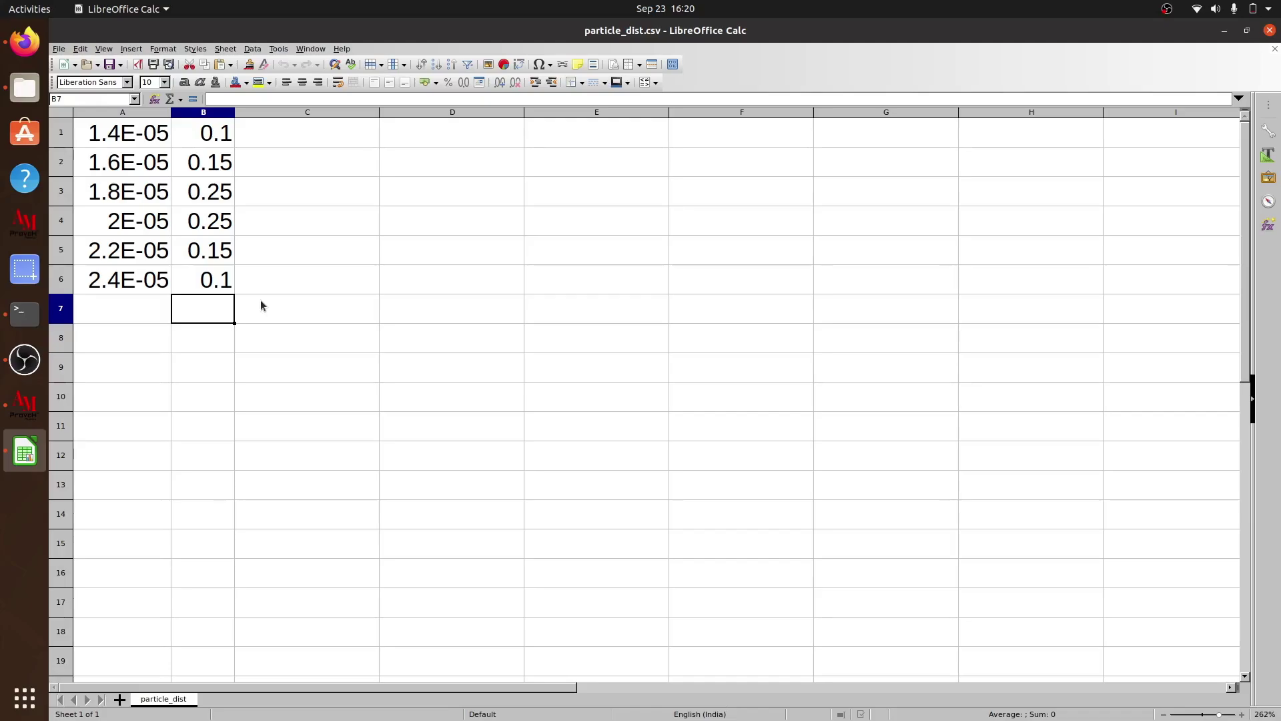
{"action": "left_click", "coordinate": [209, 131]}
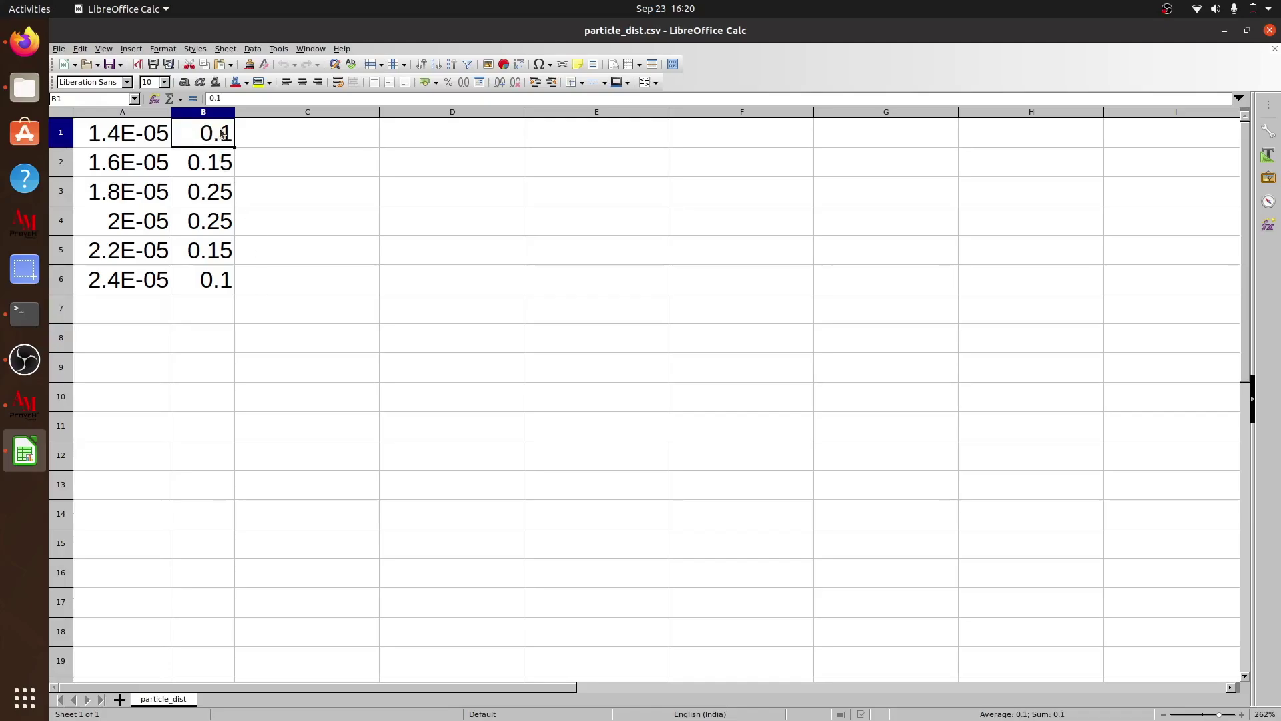
{"action": "left_click", "coordinate": [124, 141]}
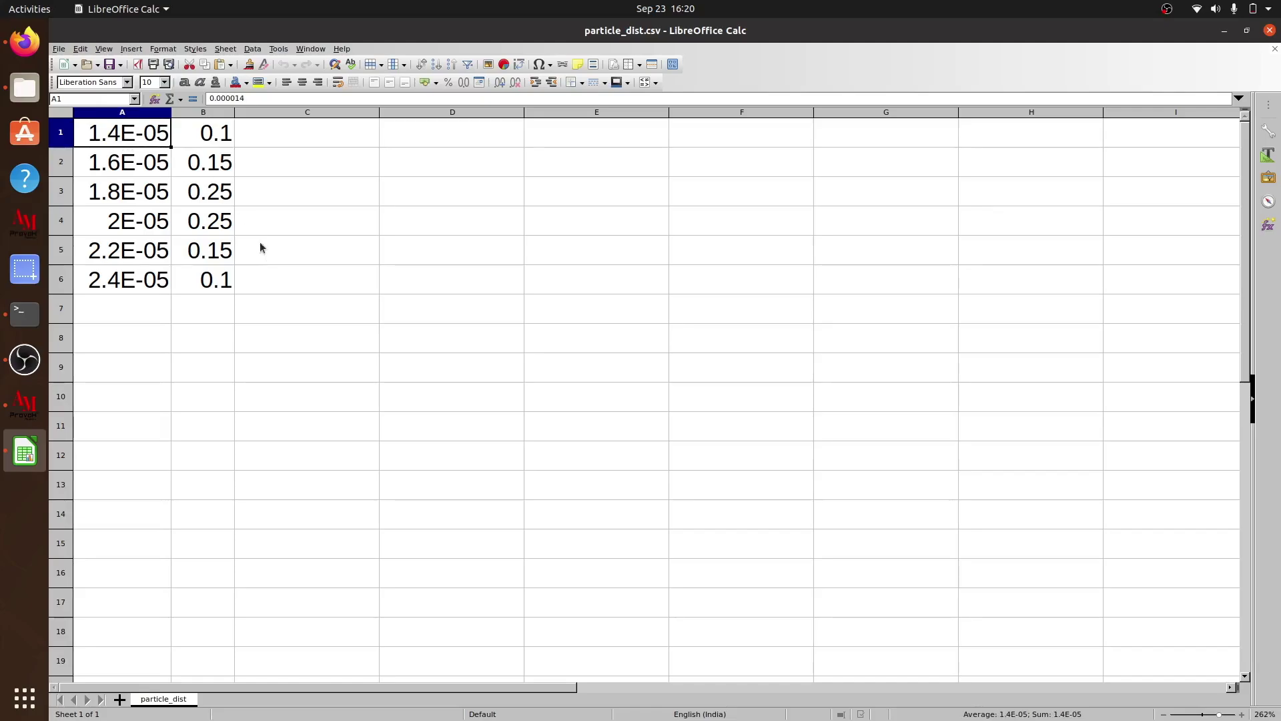
{"action": "left_click_drag", "start_coordinate": [211, 144], "coordinate": [219, 289]}
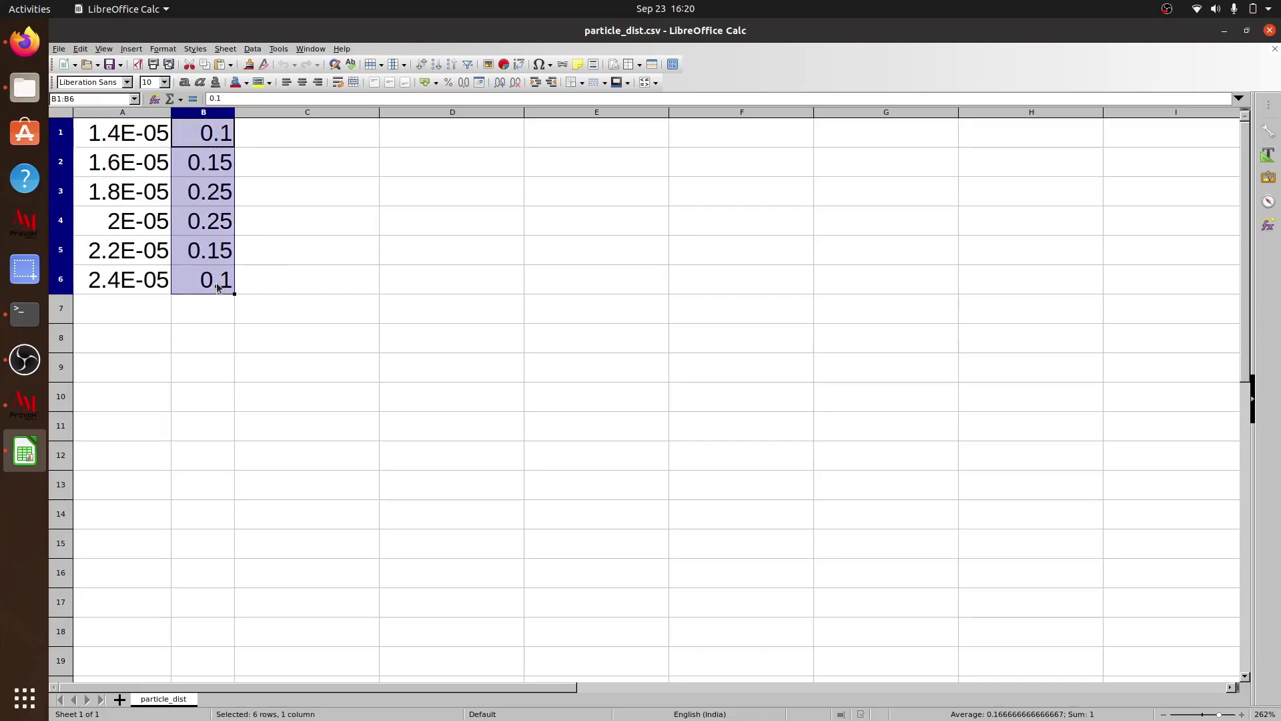
{"action": "left_click", "coordinate": [216, 312]}
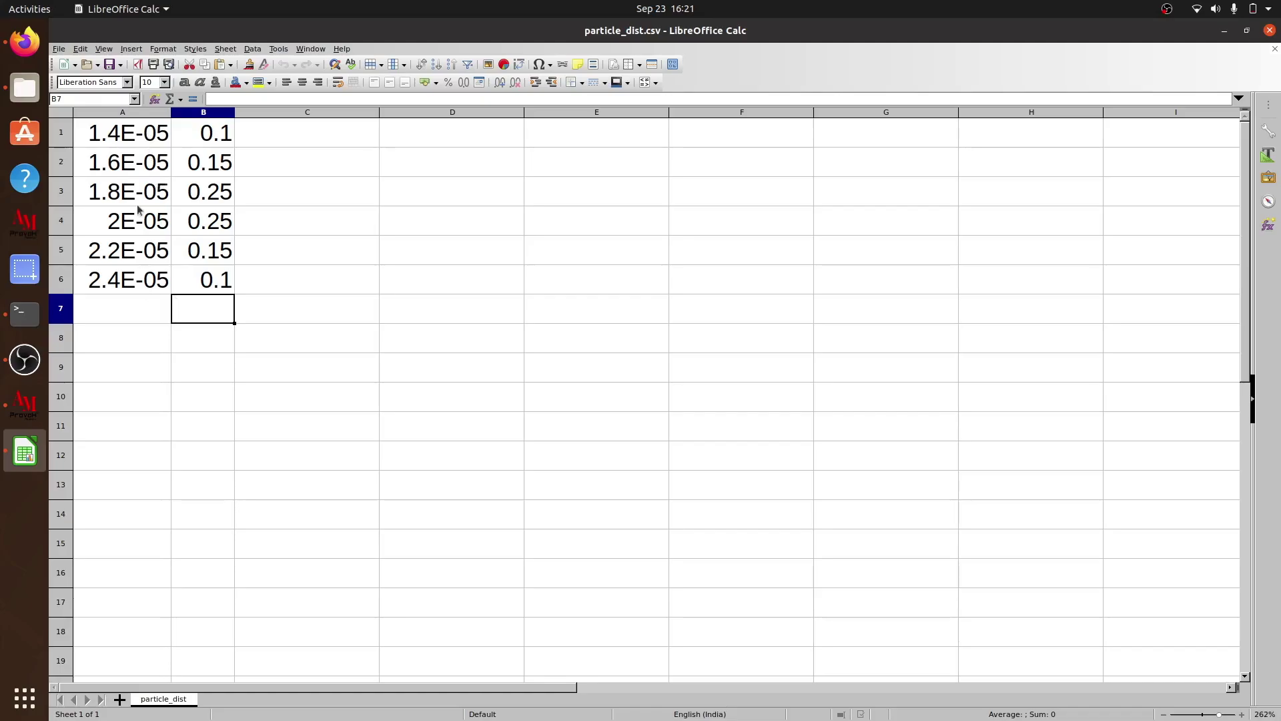
{"action": "left_click", "coordinate": [136, 311]}
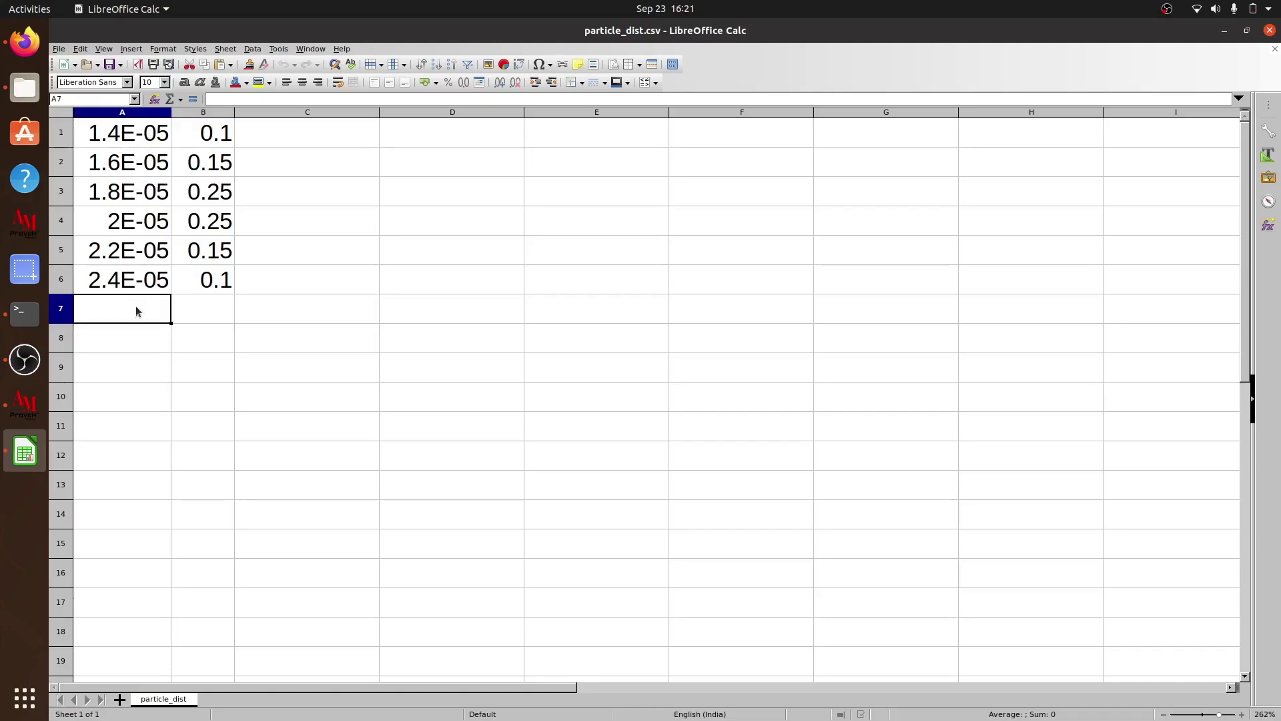
{"action": "left_click_drag", "start_coordinate": [136, 311], "coordinate": [206, 314]}
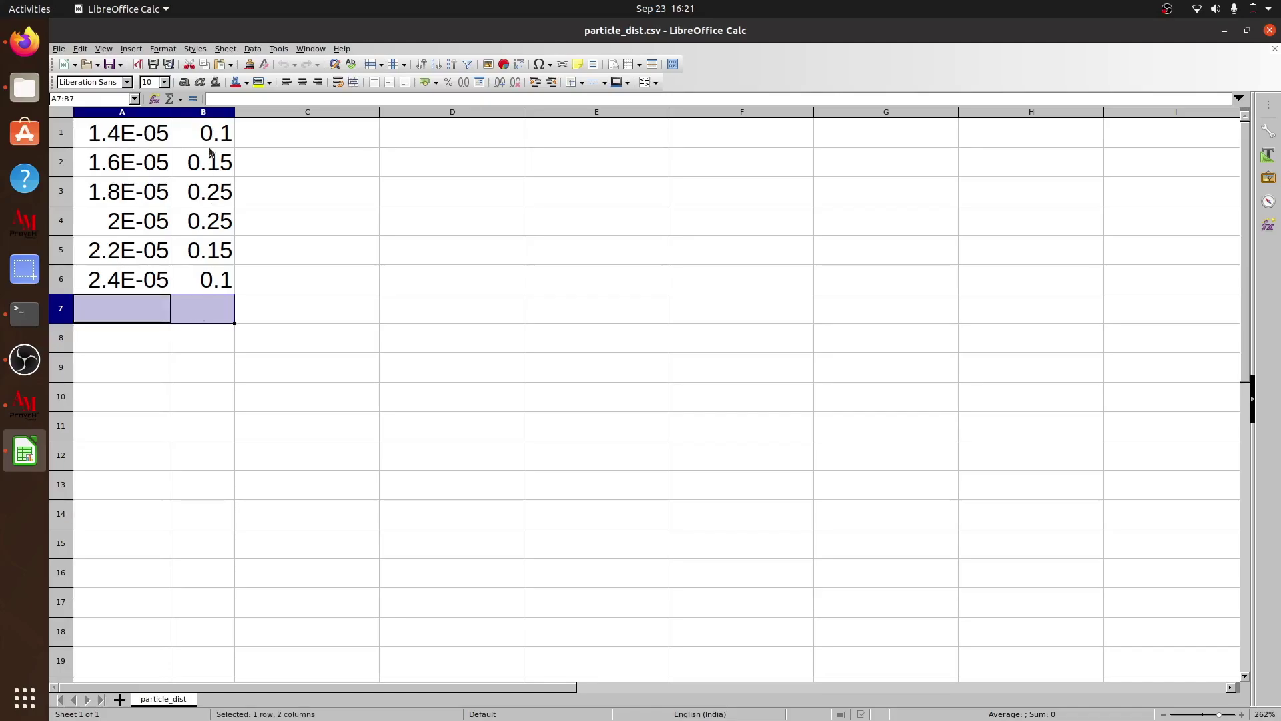
Save particle_dist.csv, keeping the Text CSV format.
{"action": "left_click", "coordinate": [285, 333]}
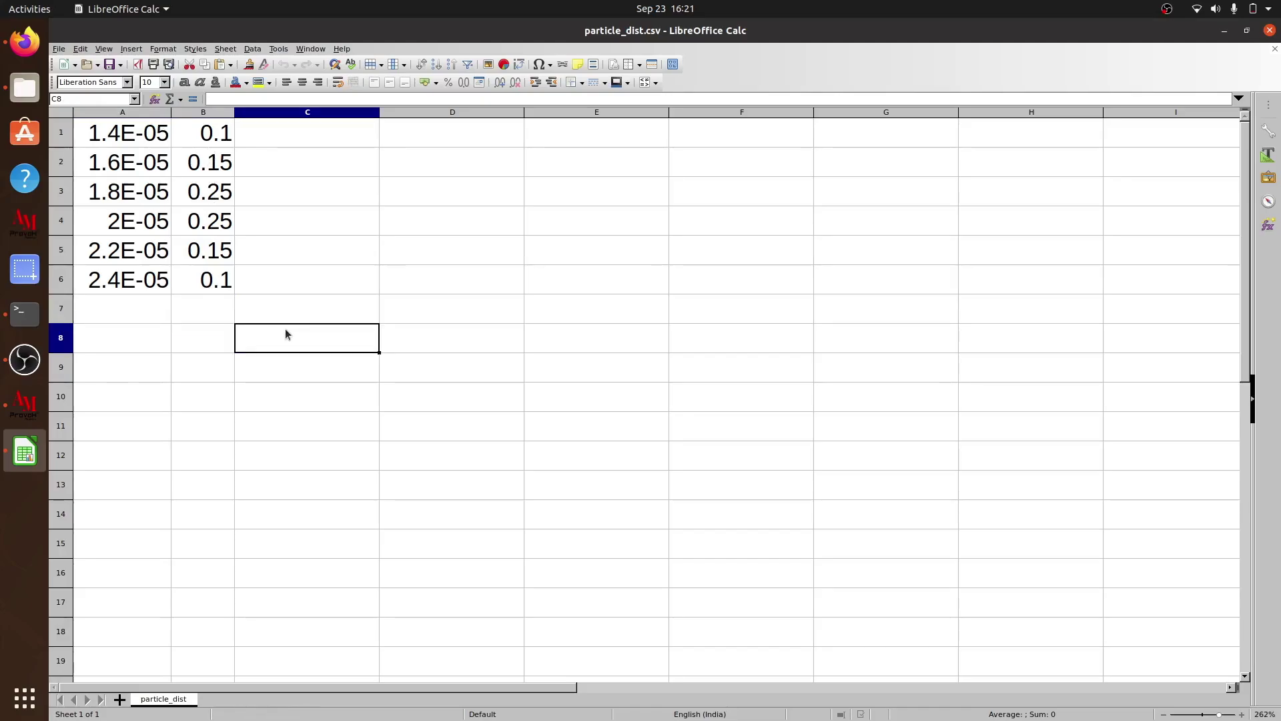
{"action": "key", "text": "ctrl+s"}
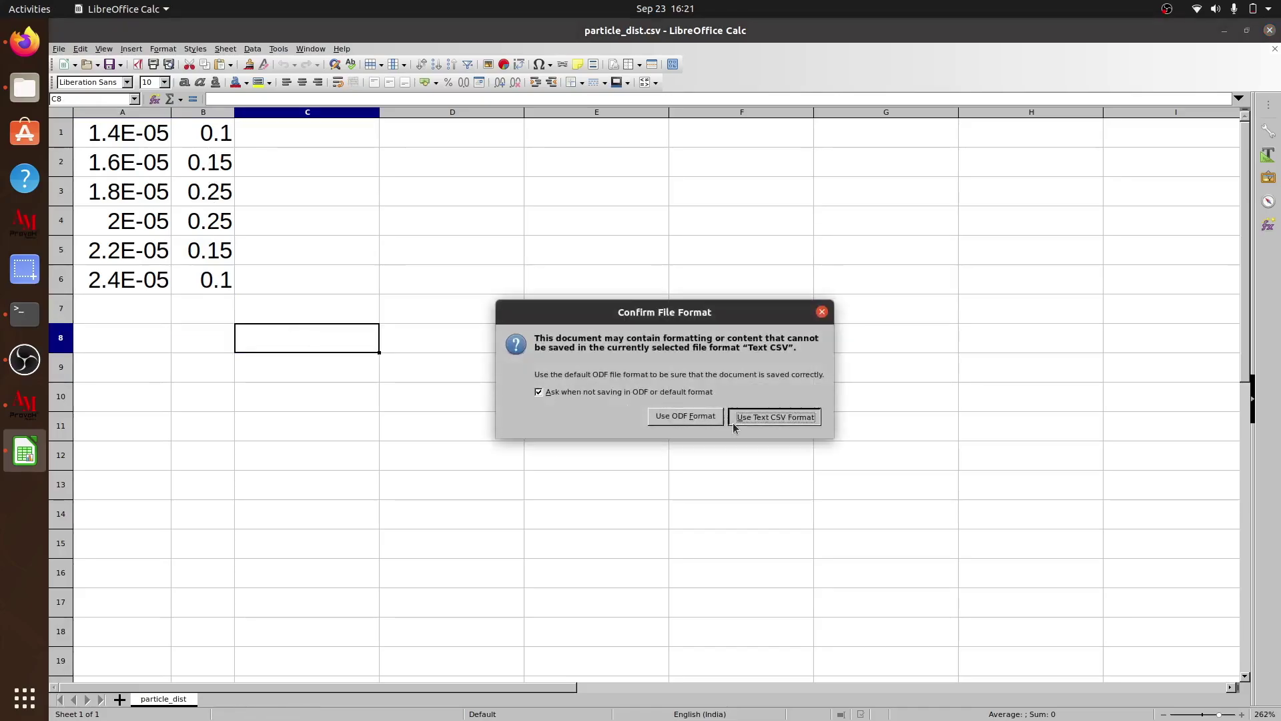
{"action": "left_click", "coordinate": [733, 423]}
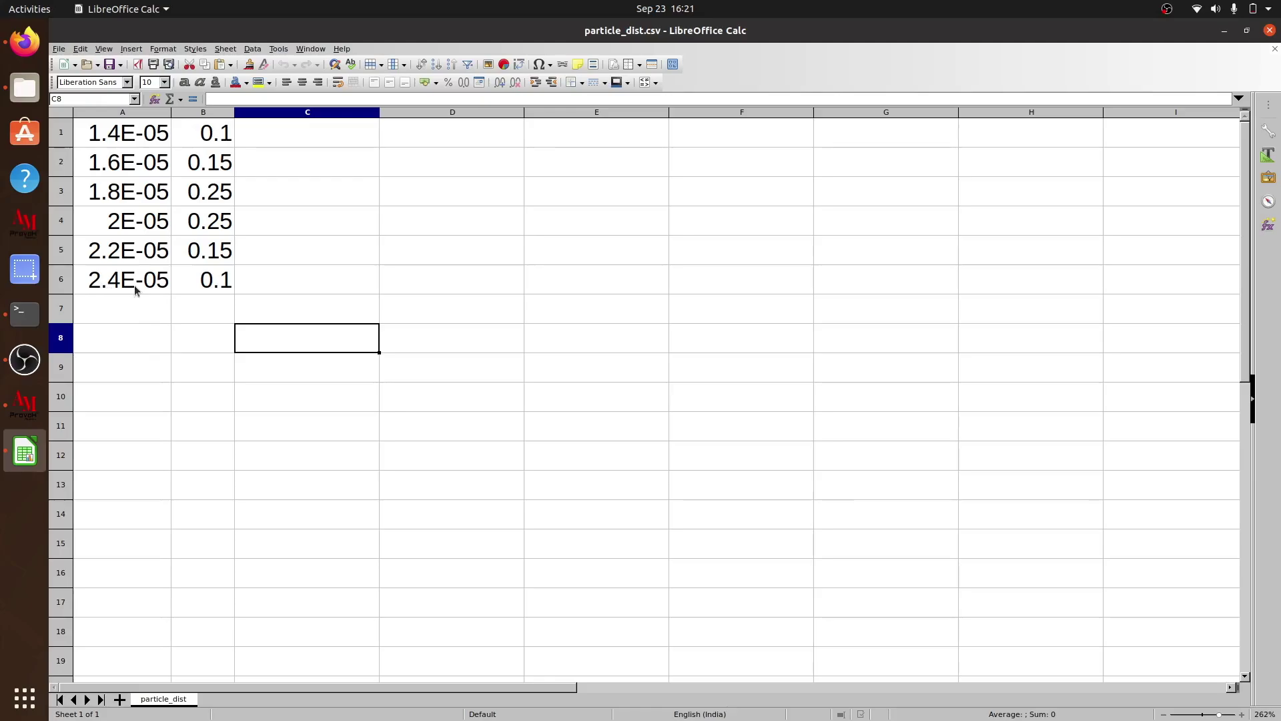
Change the fraction for the 2.4E-05 particle size in cell B6 to 0.2.
{"action": "double_click", "coordinate": [229, 285]}
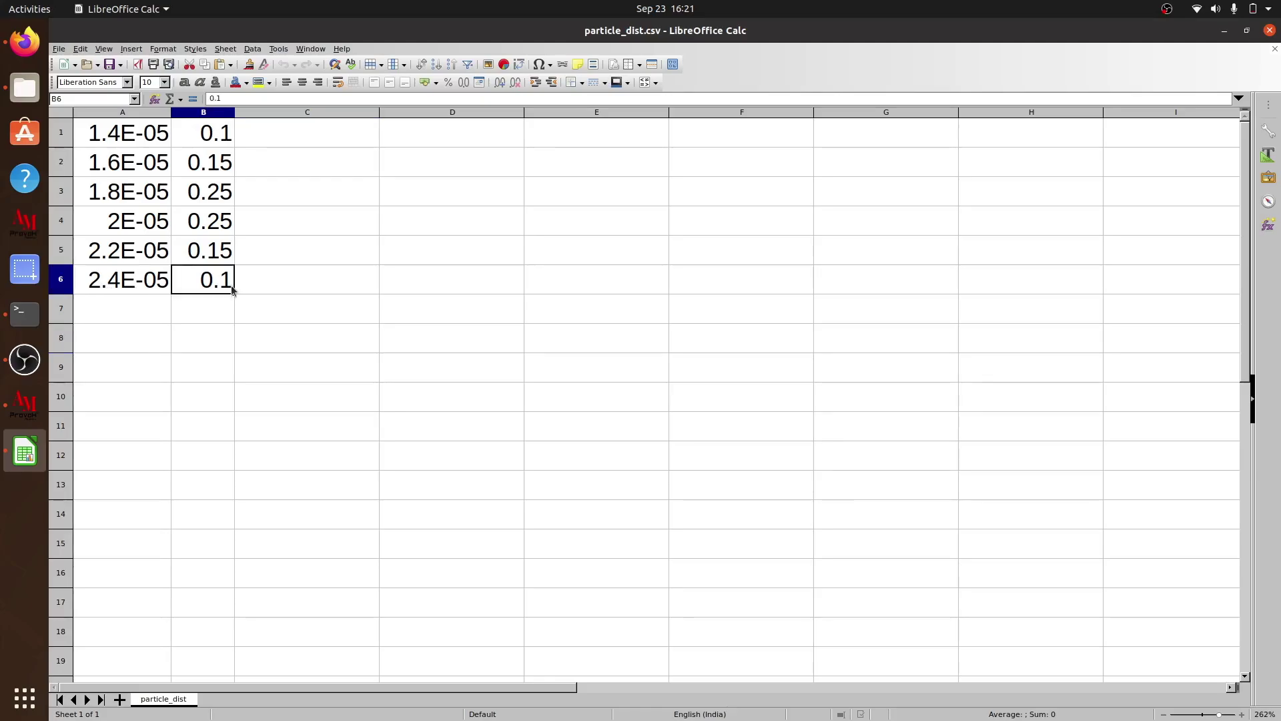
{"action": "key", "text": "BackSpace"}
{"action": "type", "text": "2"}
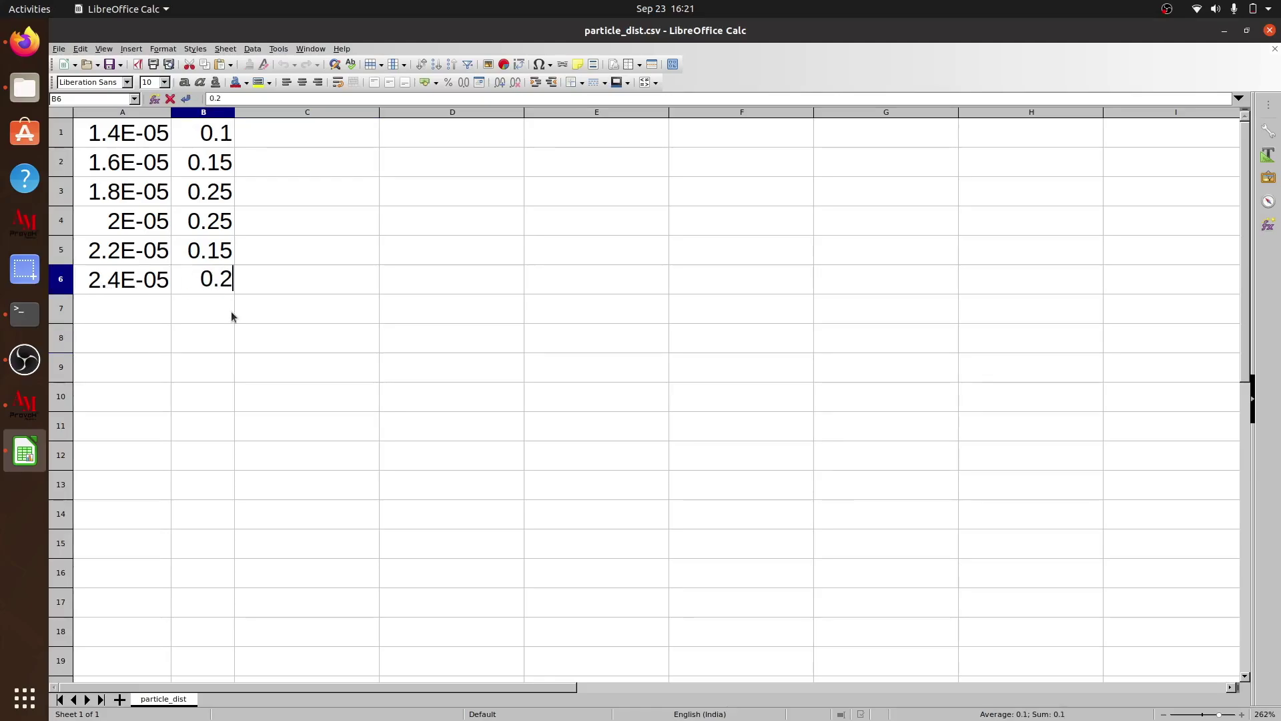
{"action": "left_click", "coordinate": [318, 362]}
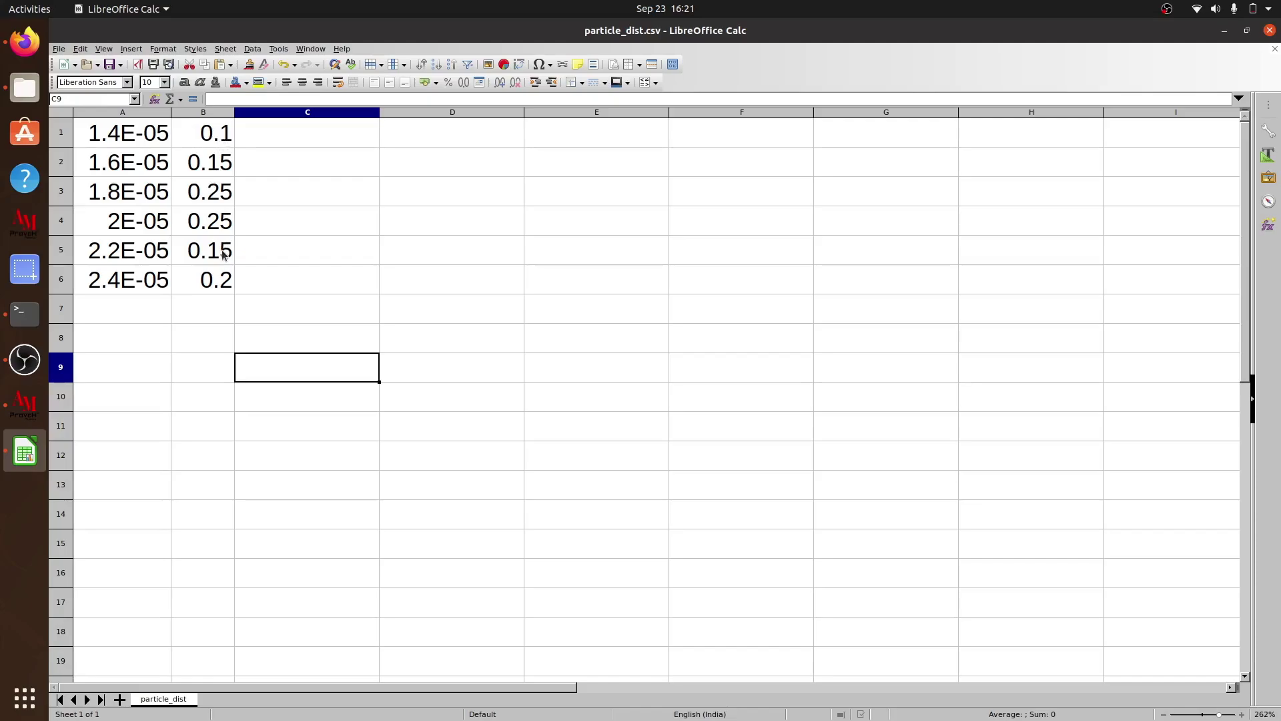
Check the sum of the fractions in cells B1 to B5.
{"action": "left_click_drag", "start_coordinate": [221, 252], "coordinate": [218, 139]}
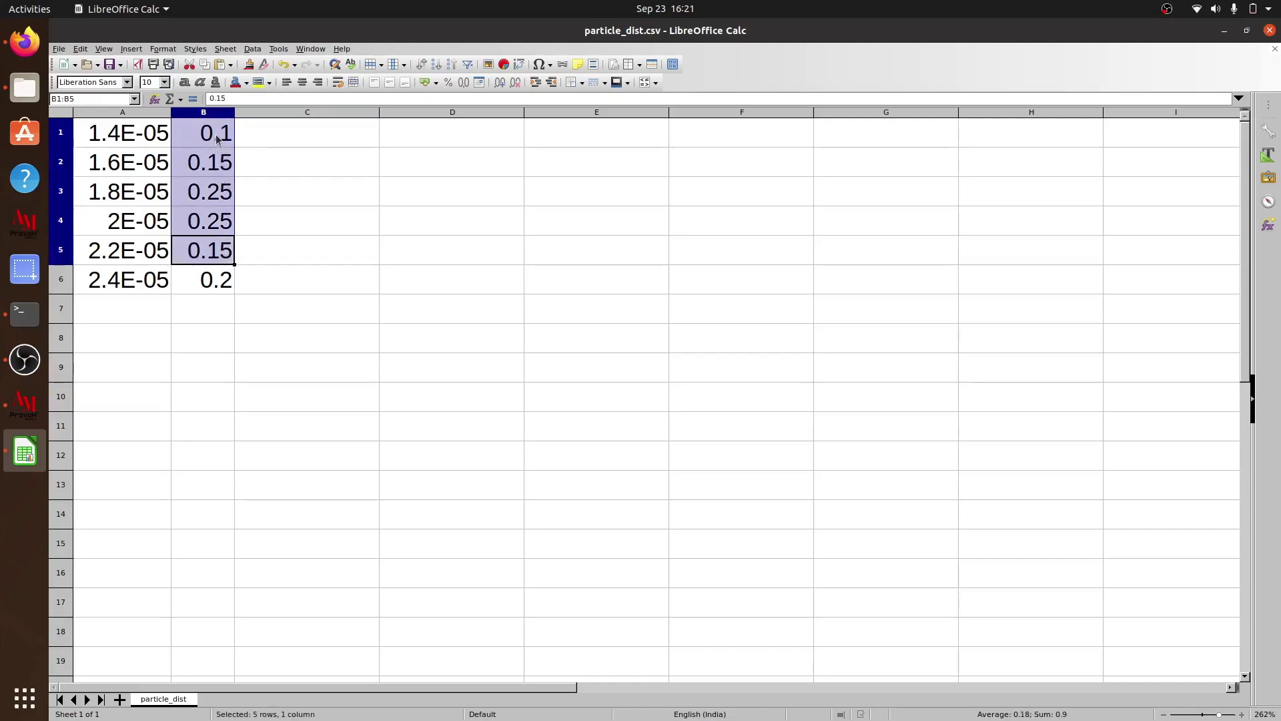
{"action": "left_click", "coordinate": [208, 308]}
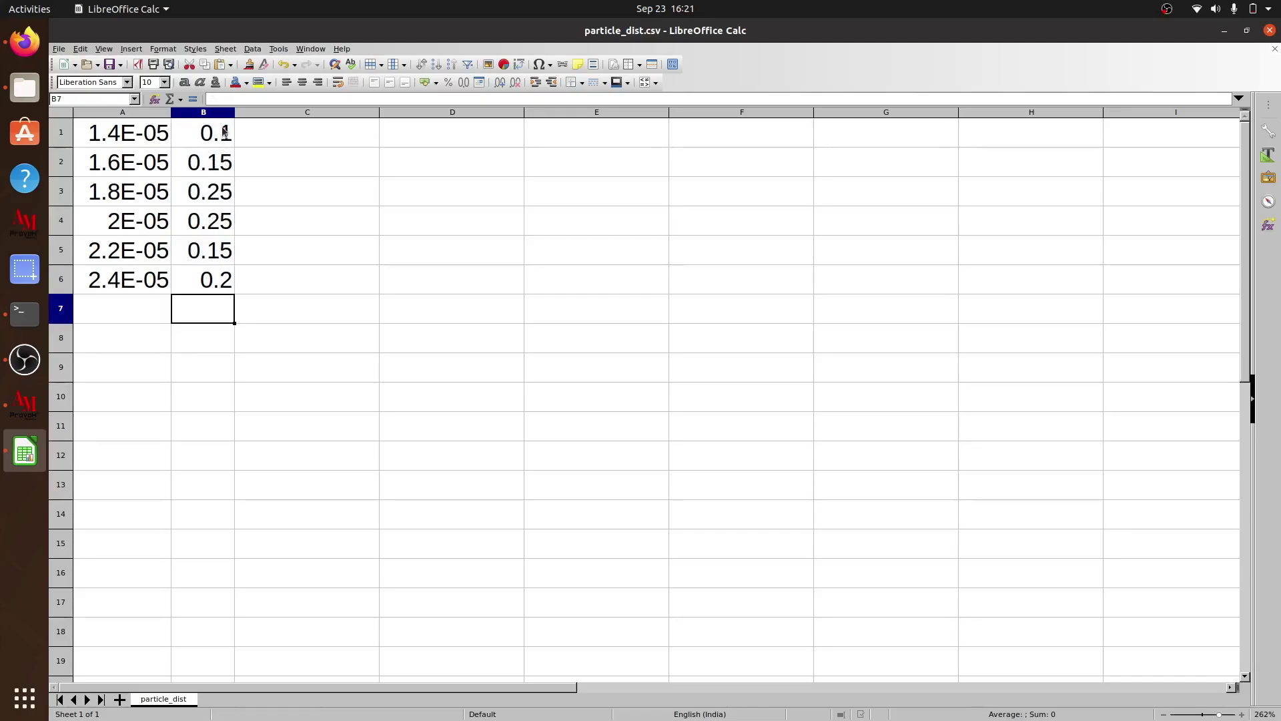
{"action": "left_click_drag", "start_coordinate": [224, 131], "coordinate": [223, 251]}
{"action": "left_click", "coordinate": [275, 233]}
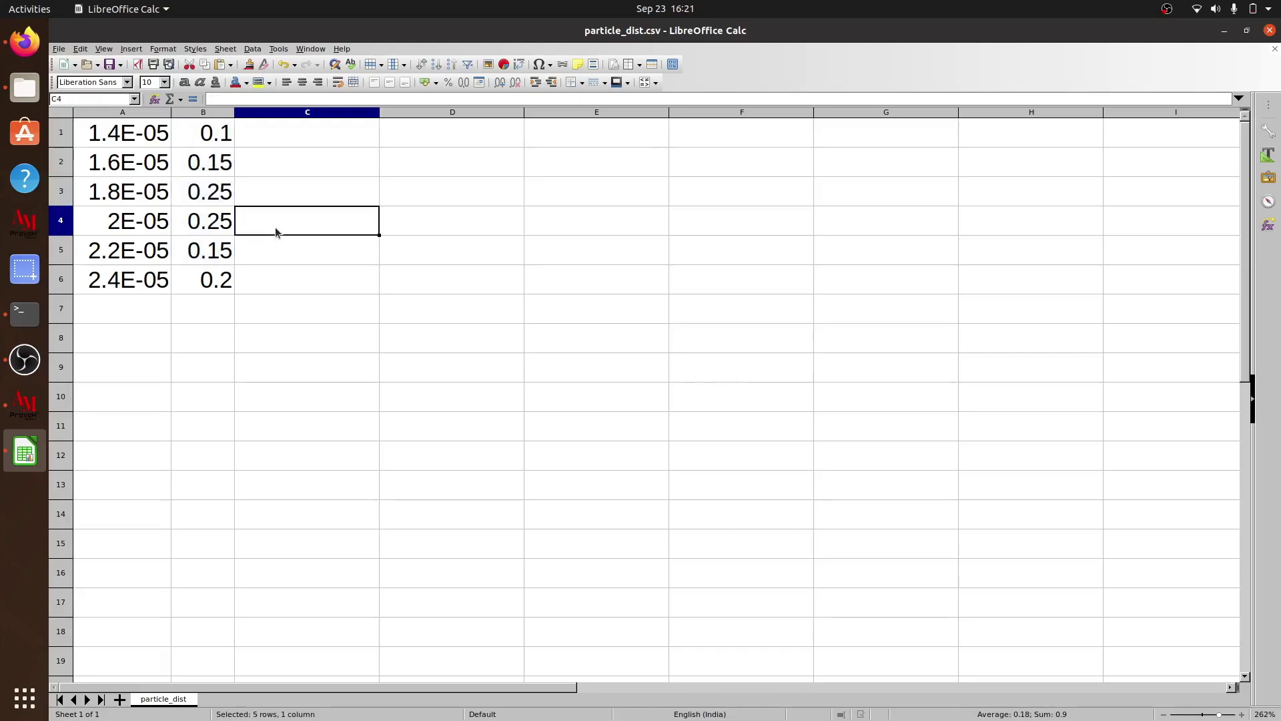
Change the fraction for the 1.4E-05 particle size in cell B1 to 0.
{"action": "double_click", "coordinate": [228, 131]}
{"action": "key", "text": "BackSpace"}
{"action": "type", "text": "0"}
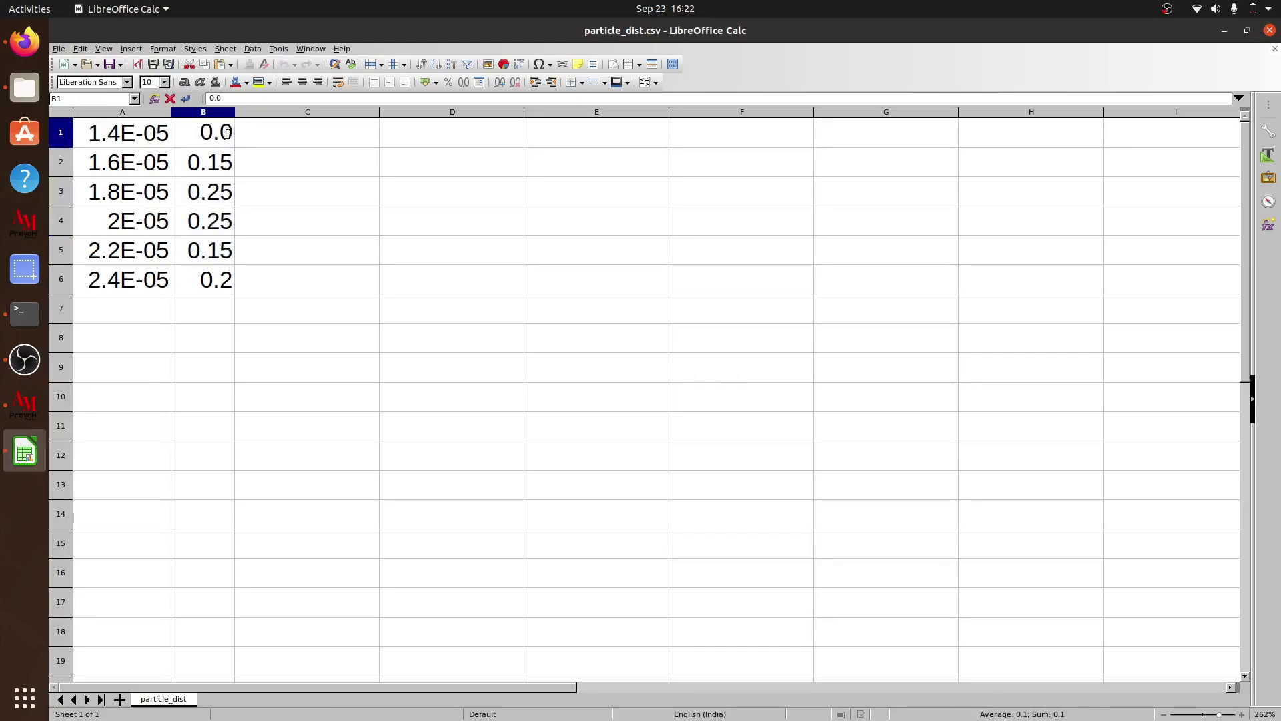
{"action": "left_click", "coordinate": [150, 144]}
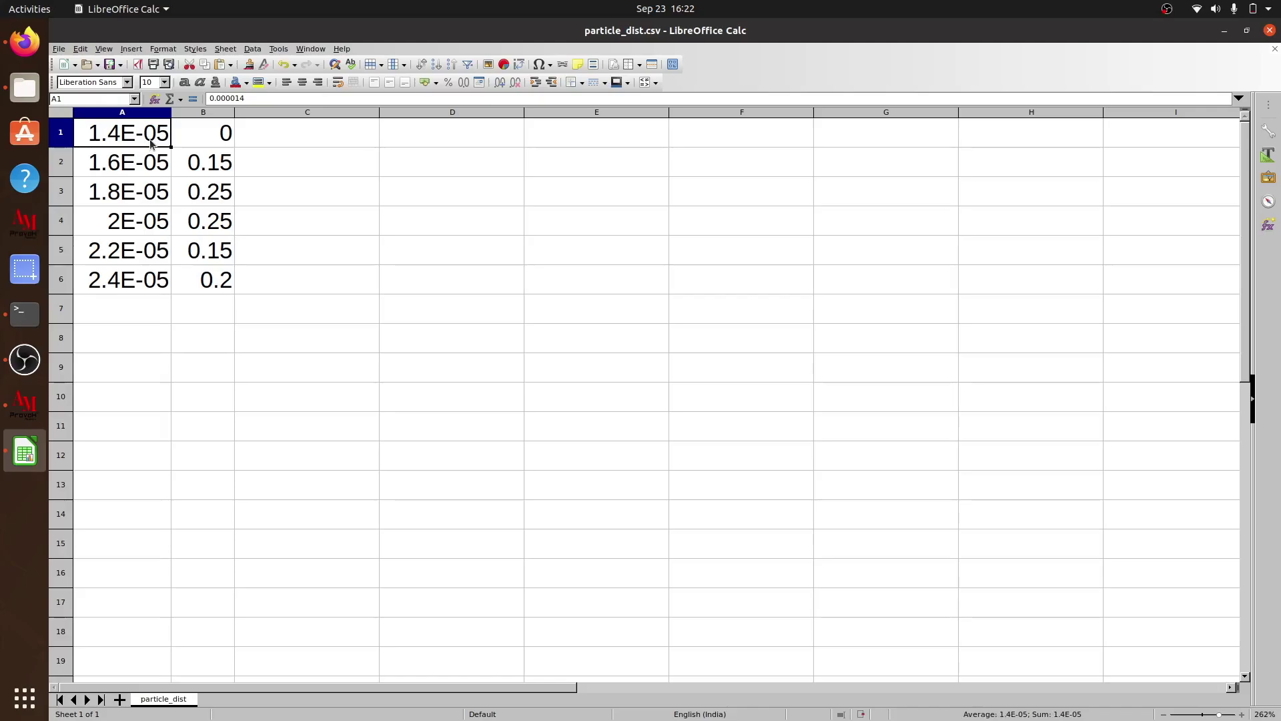
{"action": "left_click", "coordinate": [208, 143]}
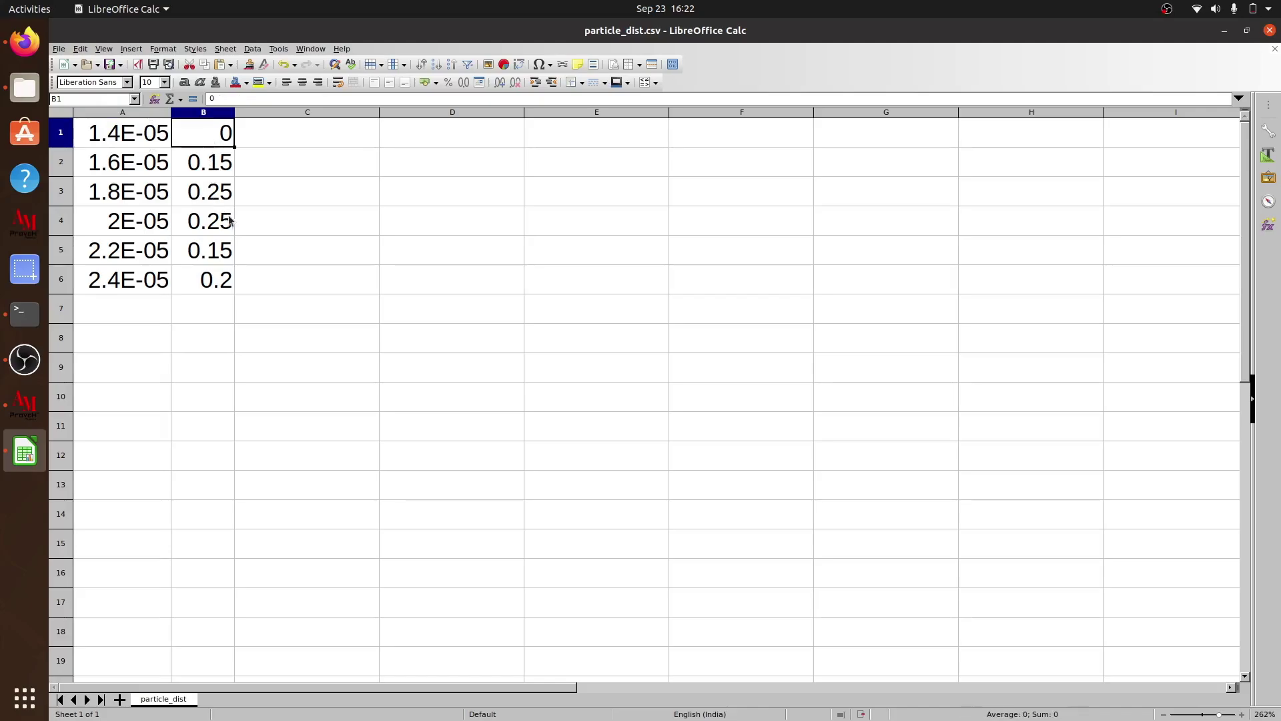
Check the sum of the fractions in cells B2 to B6.
{"action": "left_click", "coordinate": [294, 220]}
{"action": "left_click_drag", "start_coordinate": [215, 163], "coordinate": [212, 279]}
{"action": "left_click", "coordinate": [281, 315]}
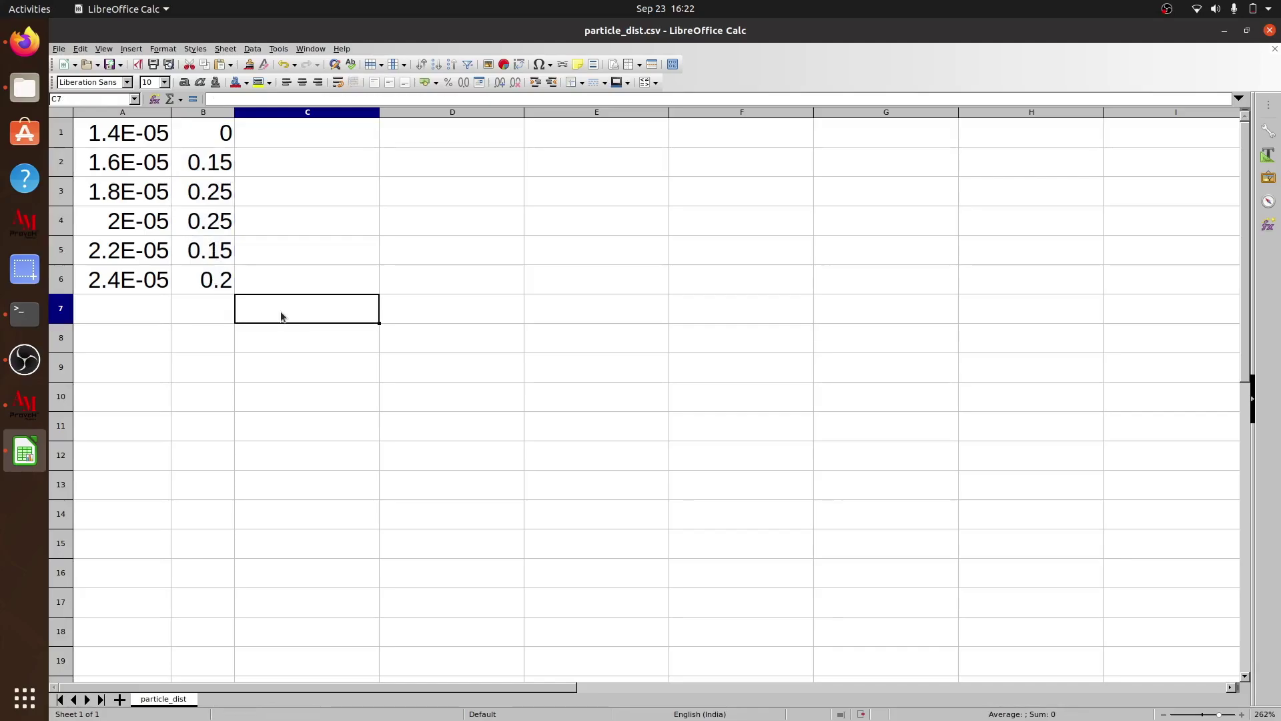
{"action": "left_click", "coordinate": [392, 452]}
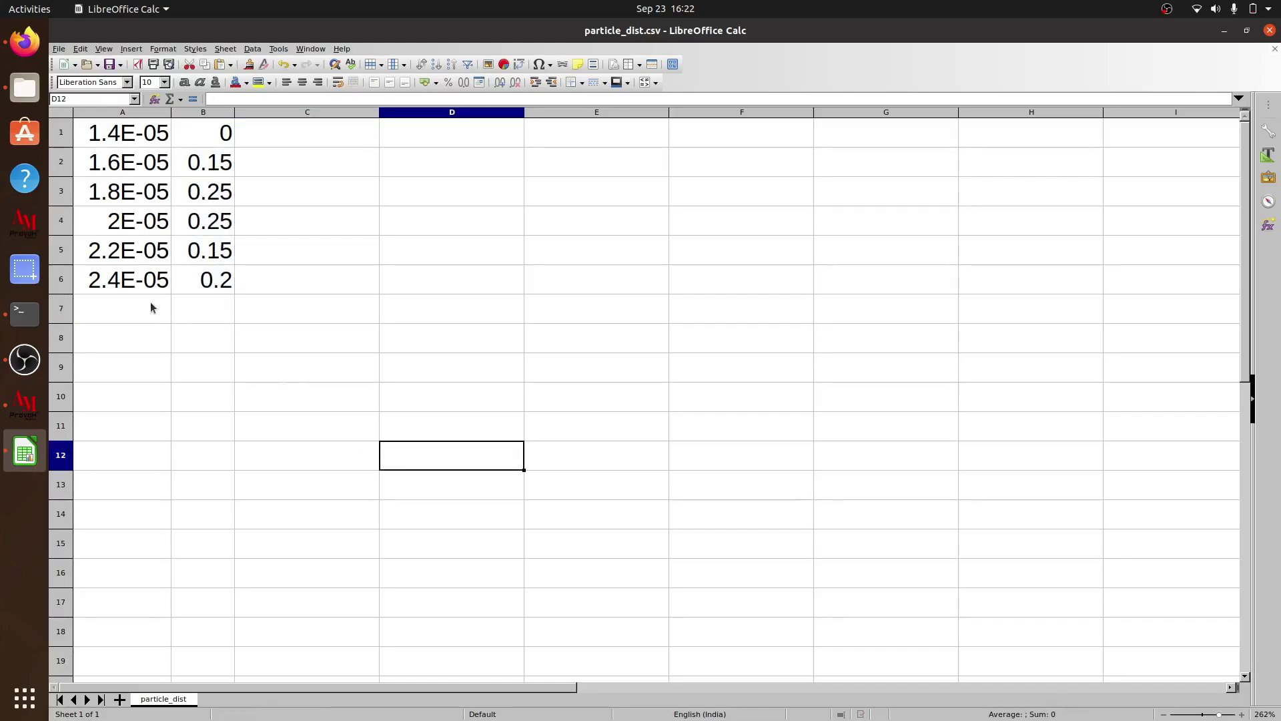
Add a particle size of 4.2E-5 in cell A7 with a fraction of 0.1 in cell B7.
{"action": "left_click_drag", "start_coordinate": [147, 310], "coordinate": [139, 400]}
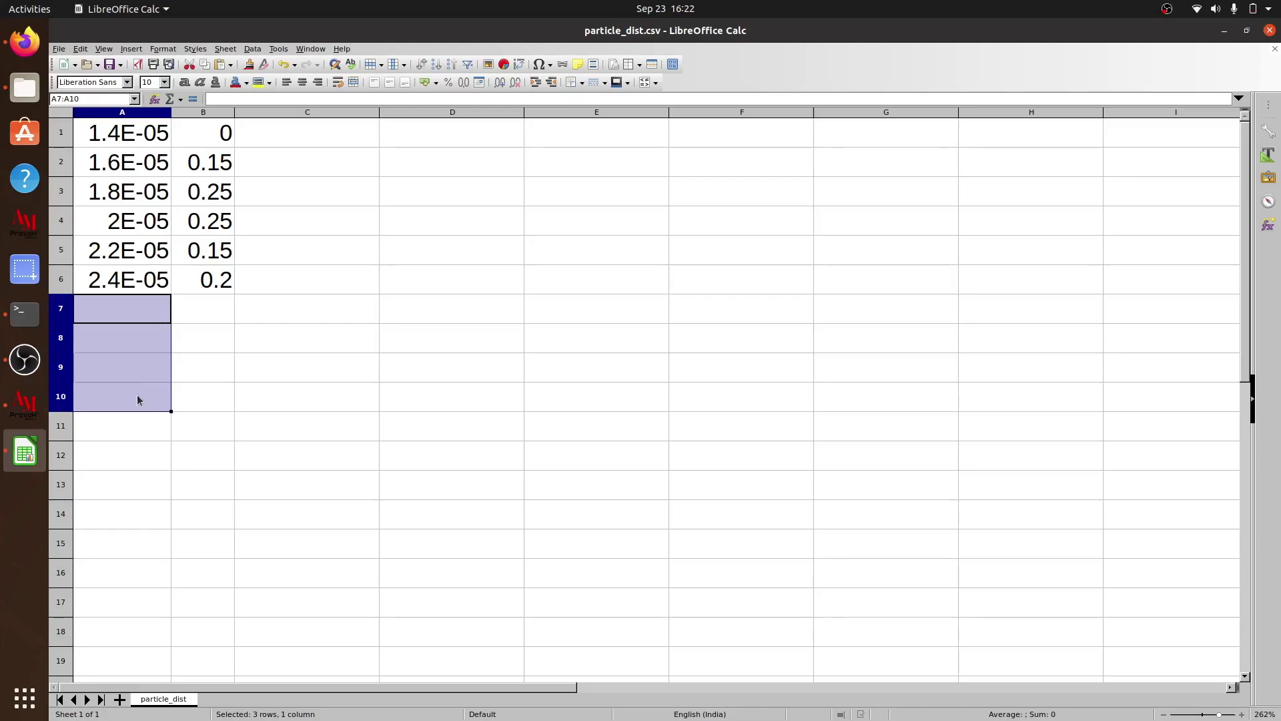
{"action": "left_click", "coordinate": [217, 396]}
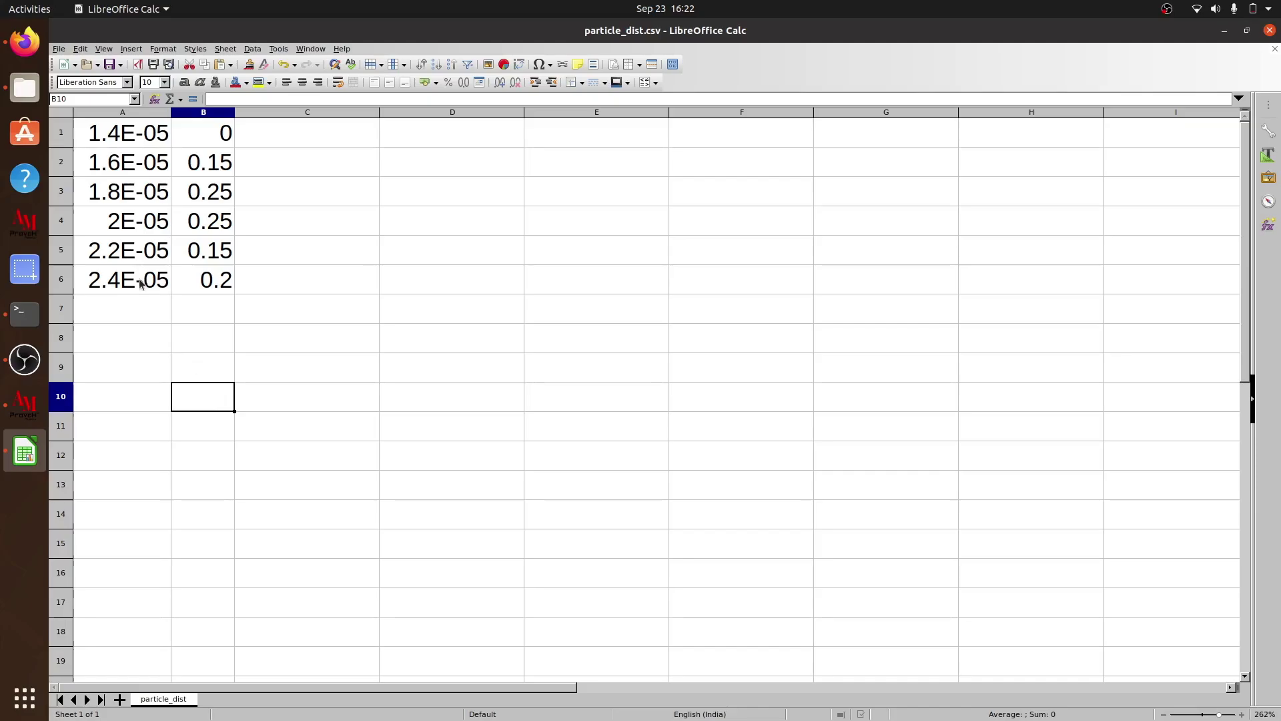
{"action": "left_click", "coordinate": [143, 312]}
{"action": "double_click", "coordinate": [143, 312]}
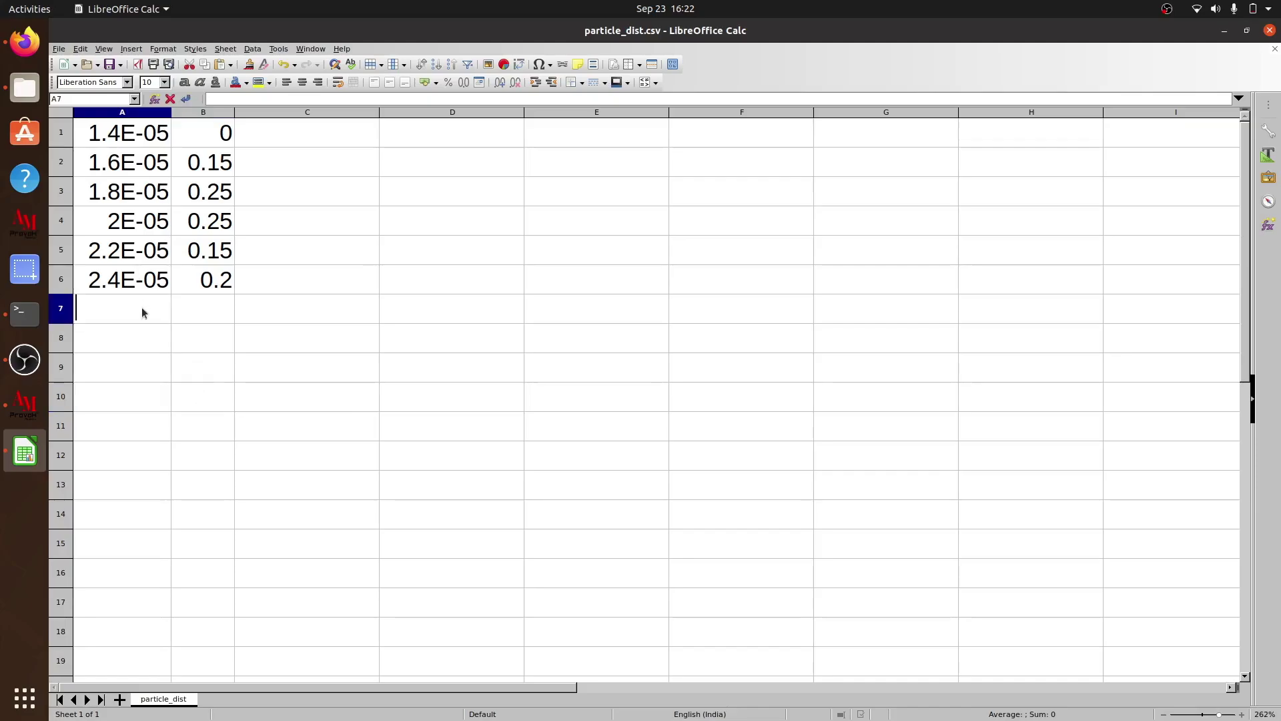
{"action": "type", "text": "4.2E-5"}
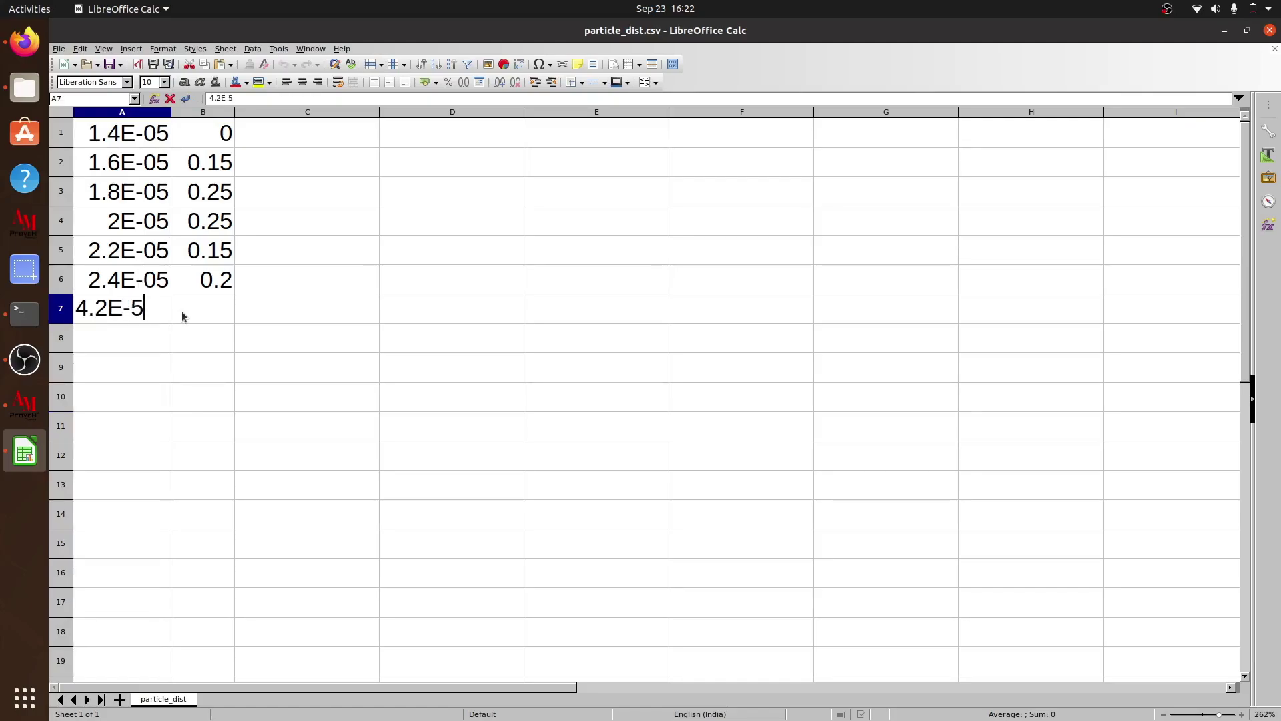
{"action": "left_click", "coordinate": [220, 318]}
{"action": "double_click", "coordinate": [230, 307]}
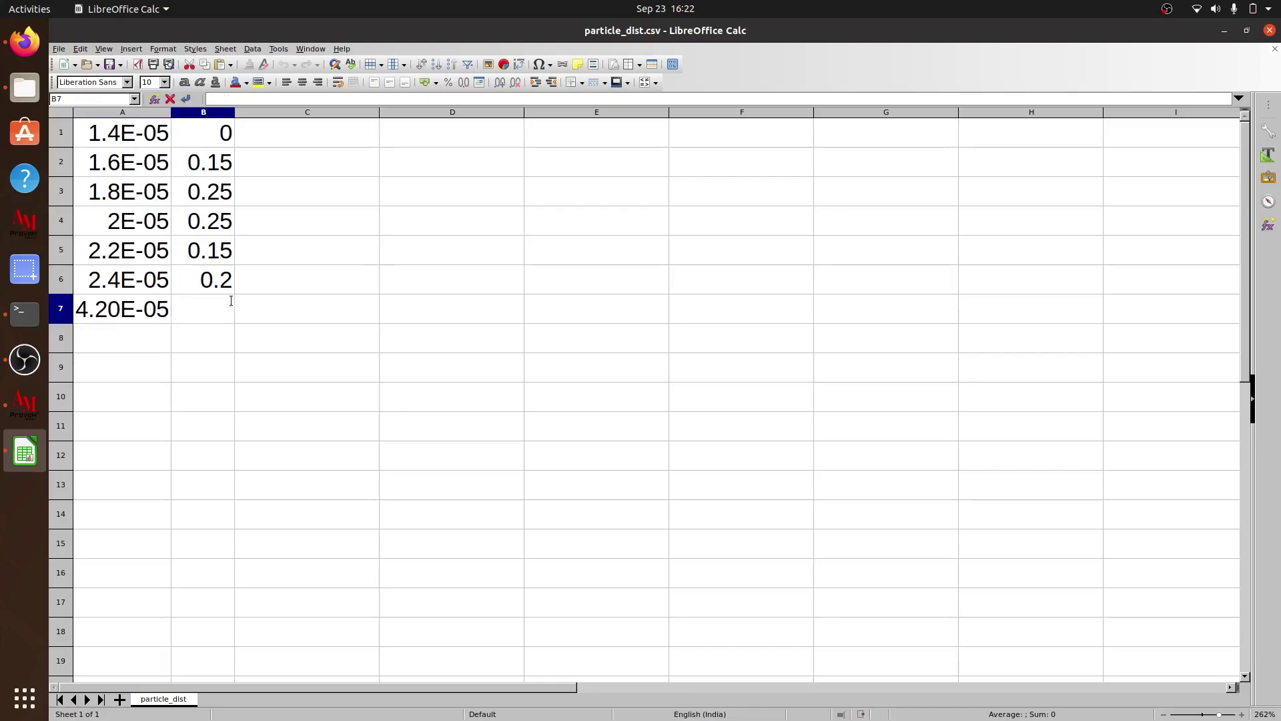
{"action": "type", "text": "0.1"}
Change the fraction for the 2.4E-05 particle size in cell B6 to 0.1 and close the spreadsheet.
{"action": "double_click", "coordinate": [232, 288]}
{"action": "key", "text": "BackSpace"}
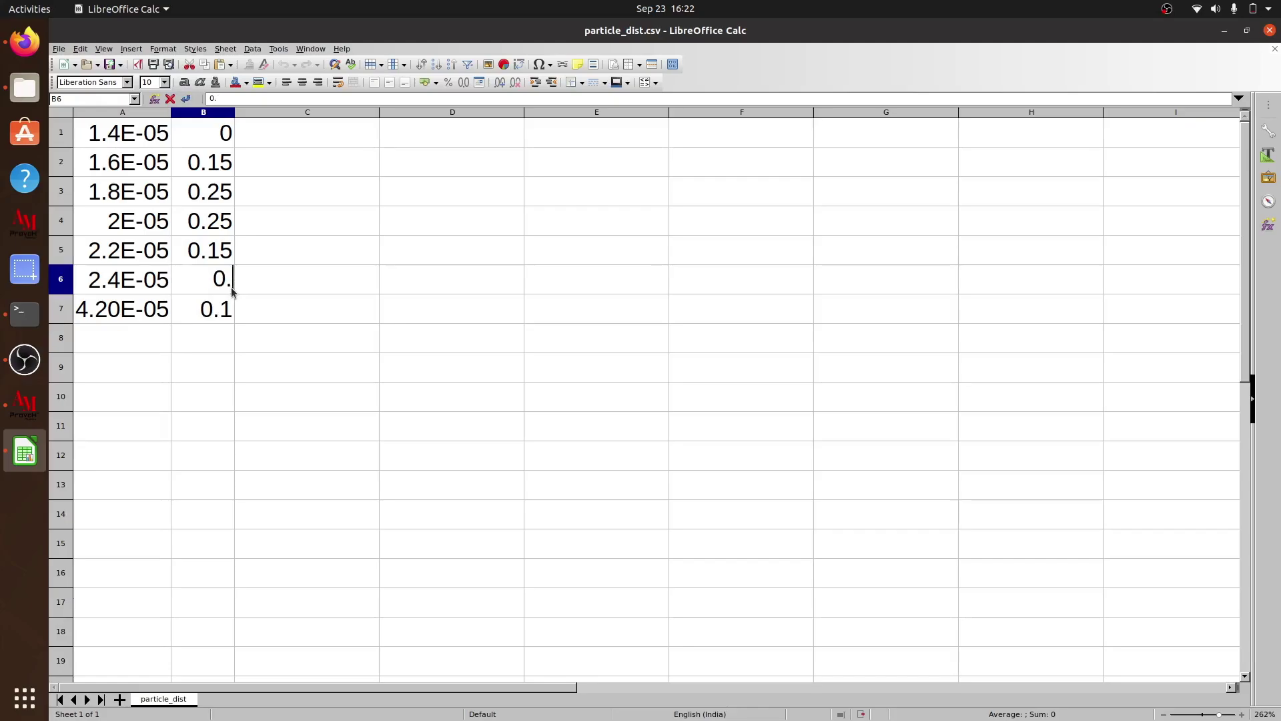
{"action": "type", "text": "1"}
{"action": "left_click", "coordinate": [267, 317]}
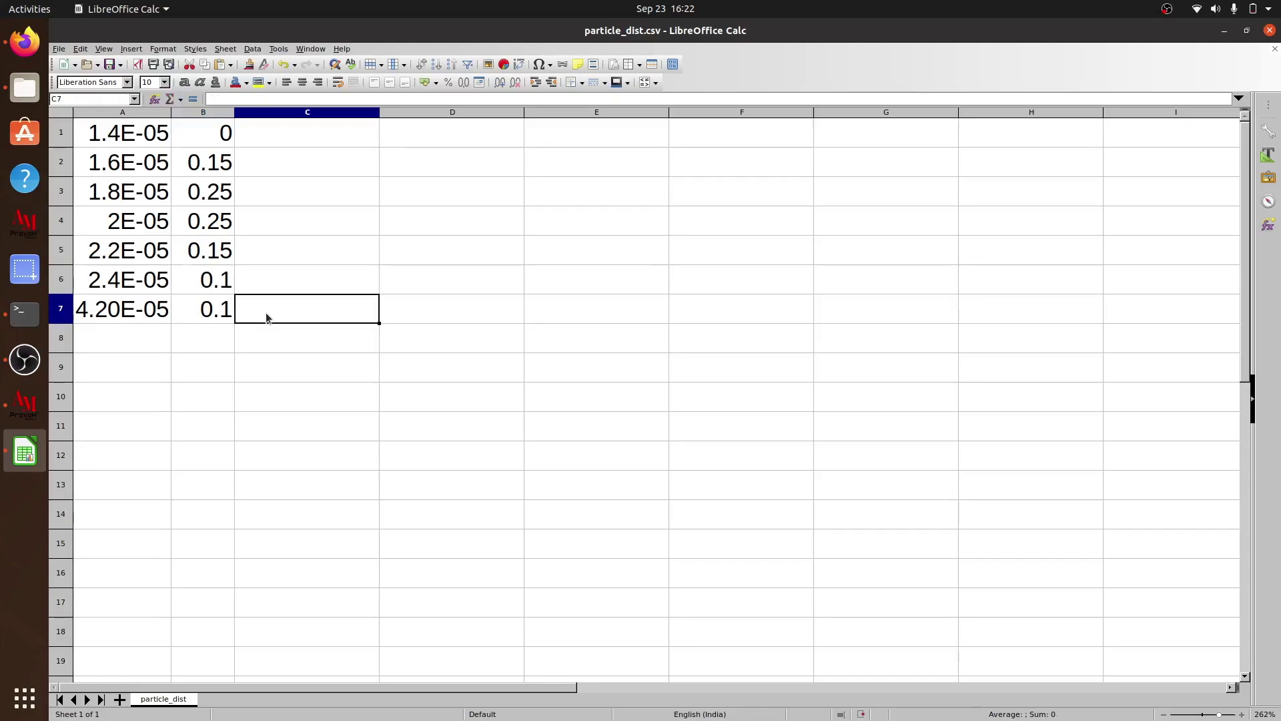
{"action": "left_click", "coordinate": [361, 382]}
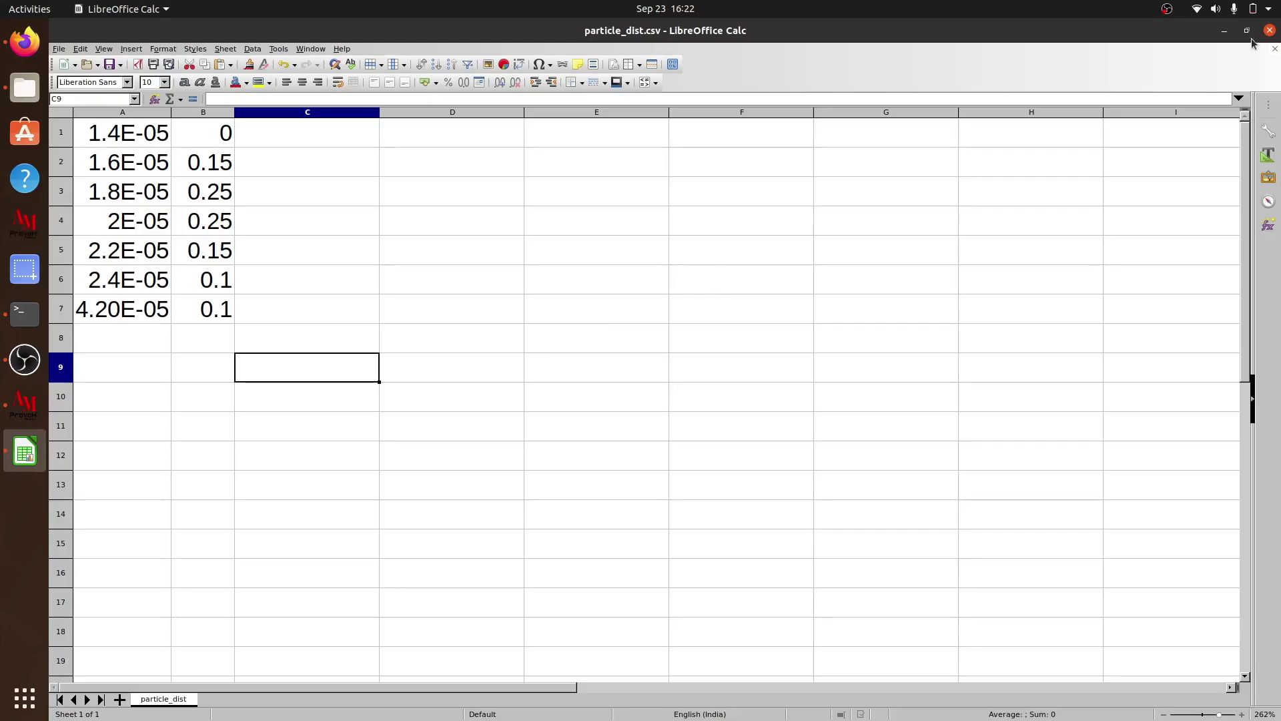
{"action": "left_click", "coordinate": [1269, 31]}
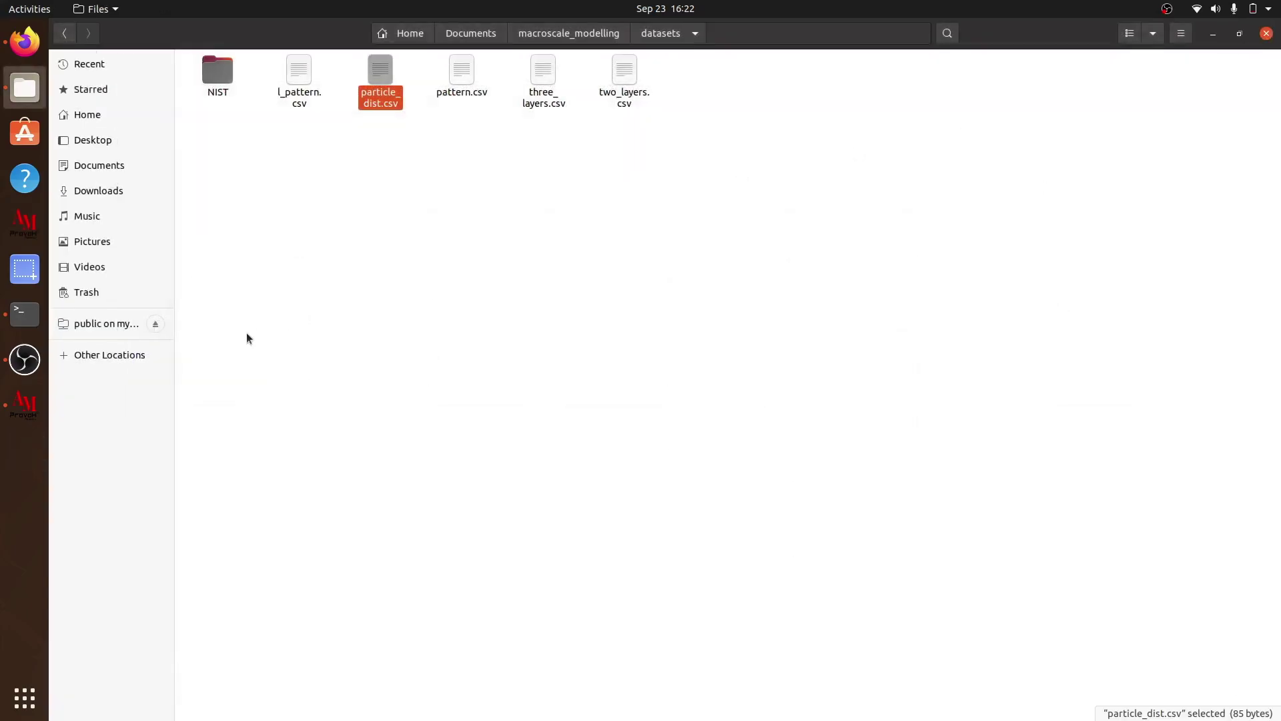
Switch to AM PravaH, upload particle_dist.csv as the powder size distribution, and save the process settings before returning to the macroscale overview.
{"action": "left_click", "coordinate": [25, 405]}
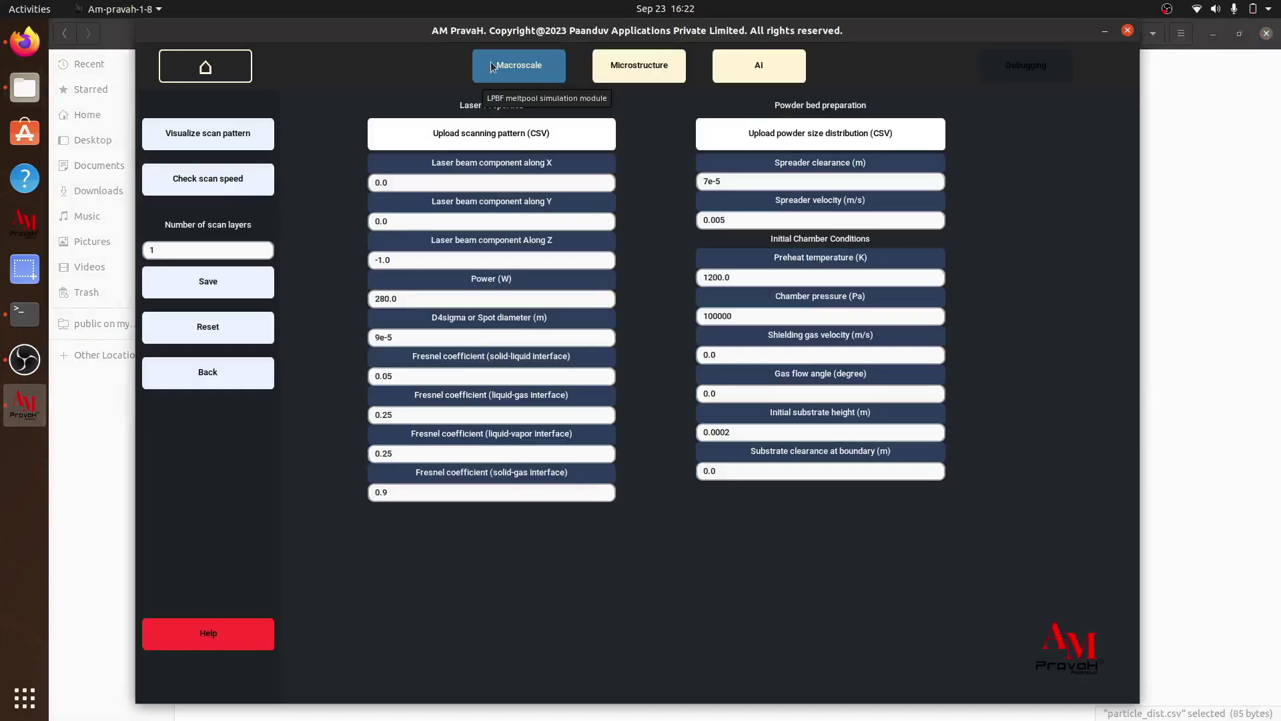
{"action": "left_click_drag", "start_coordinate": [597, 25], "coordinate": [599, 26]}
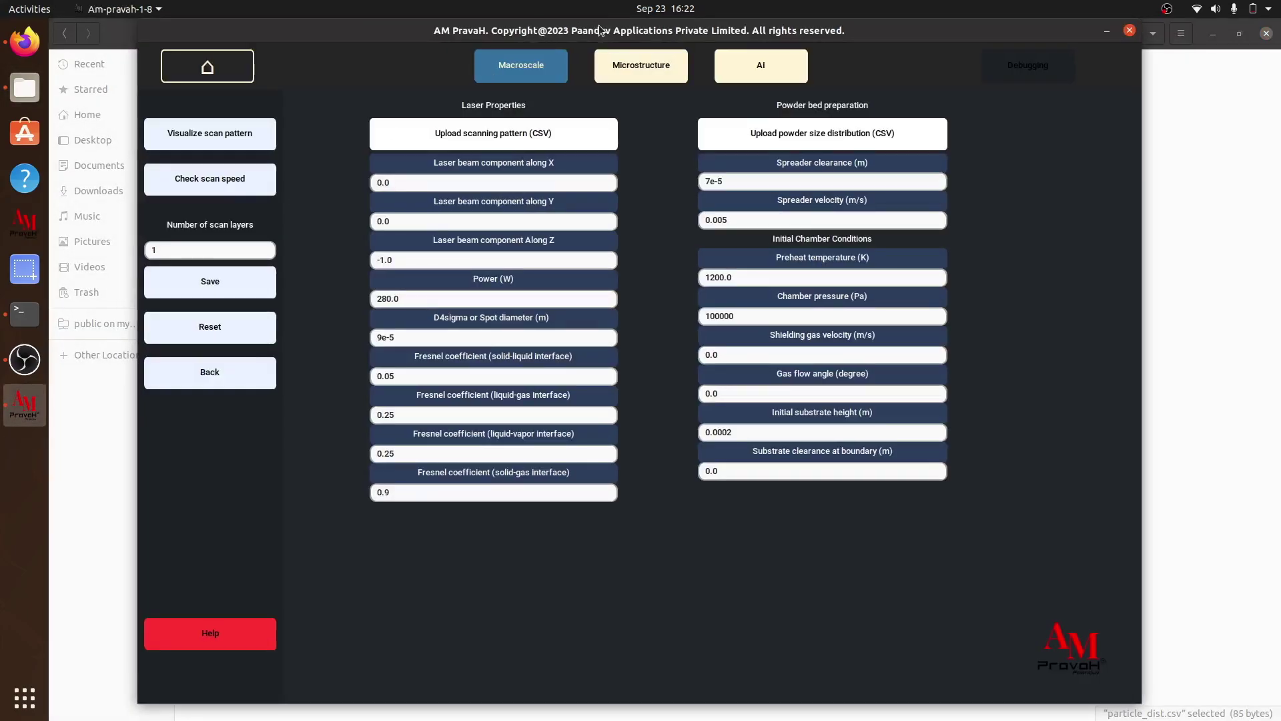
{"action": "left_click", "coordinate": [806, 136]}
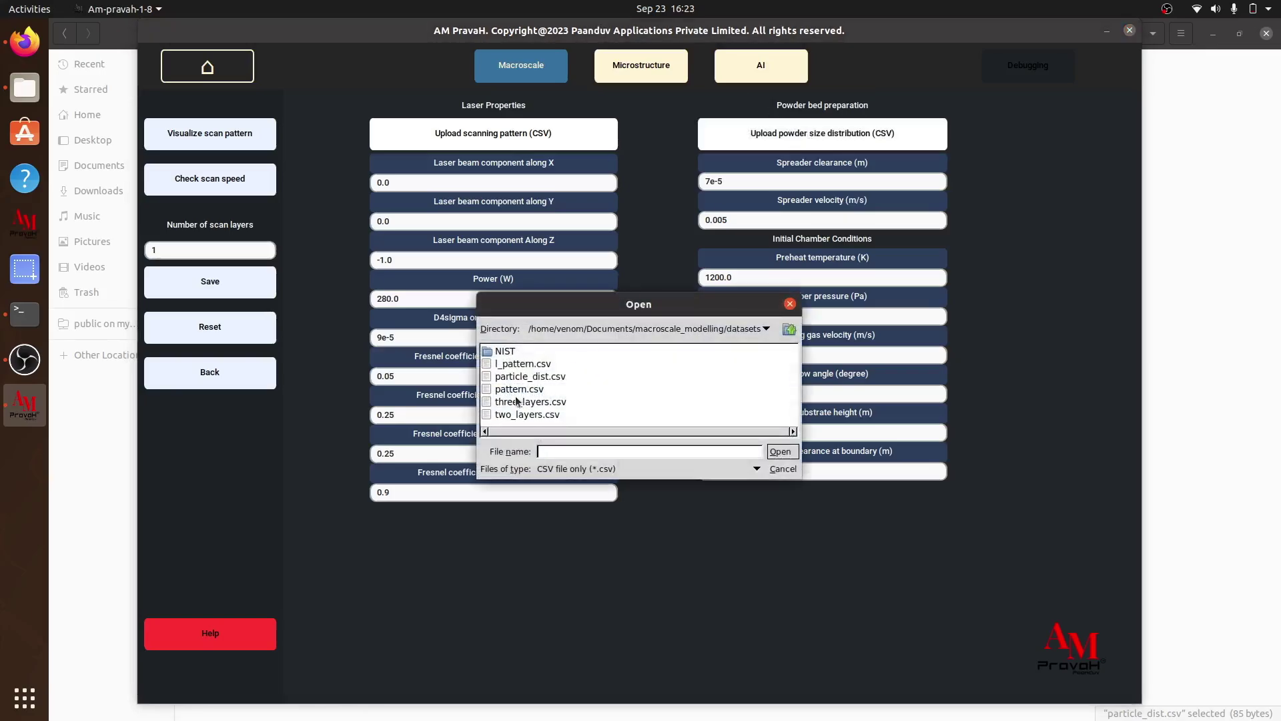
{"action": "left_click", "coordinate": [516, 378]}
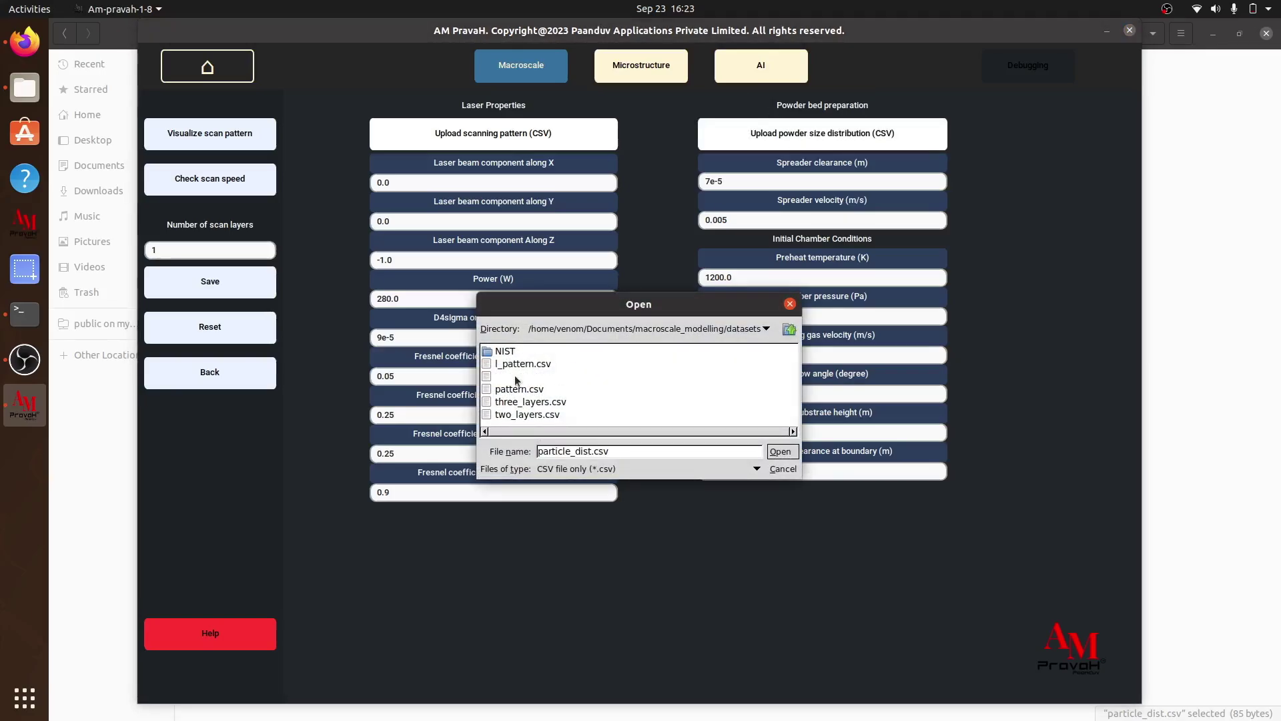
{"action": "left_click", "coordinate": [779, 452]}
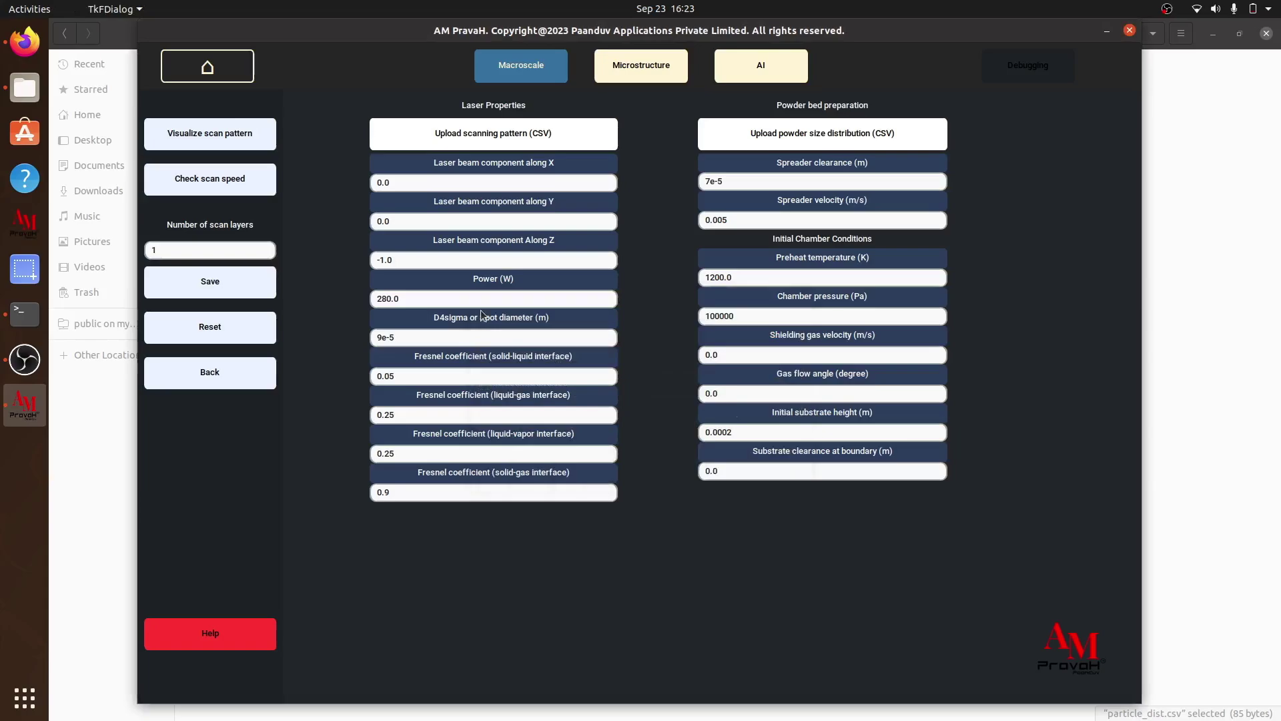
{"action": "left_click", "coordinate": [223, 282]}
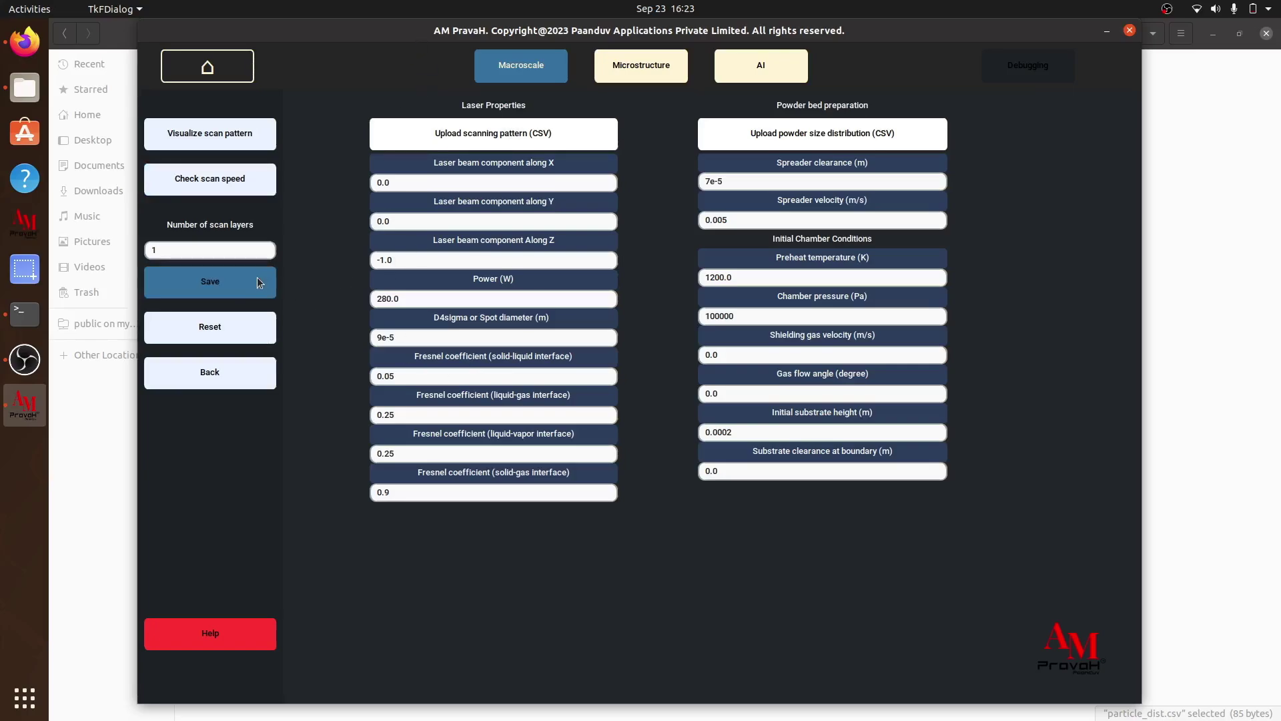
{"action": "left_click", "coordinate": [262, 383]}
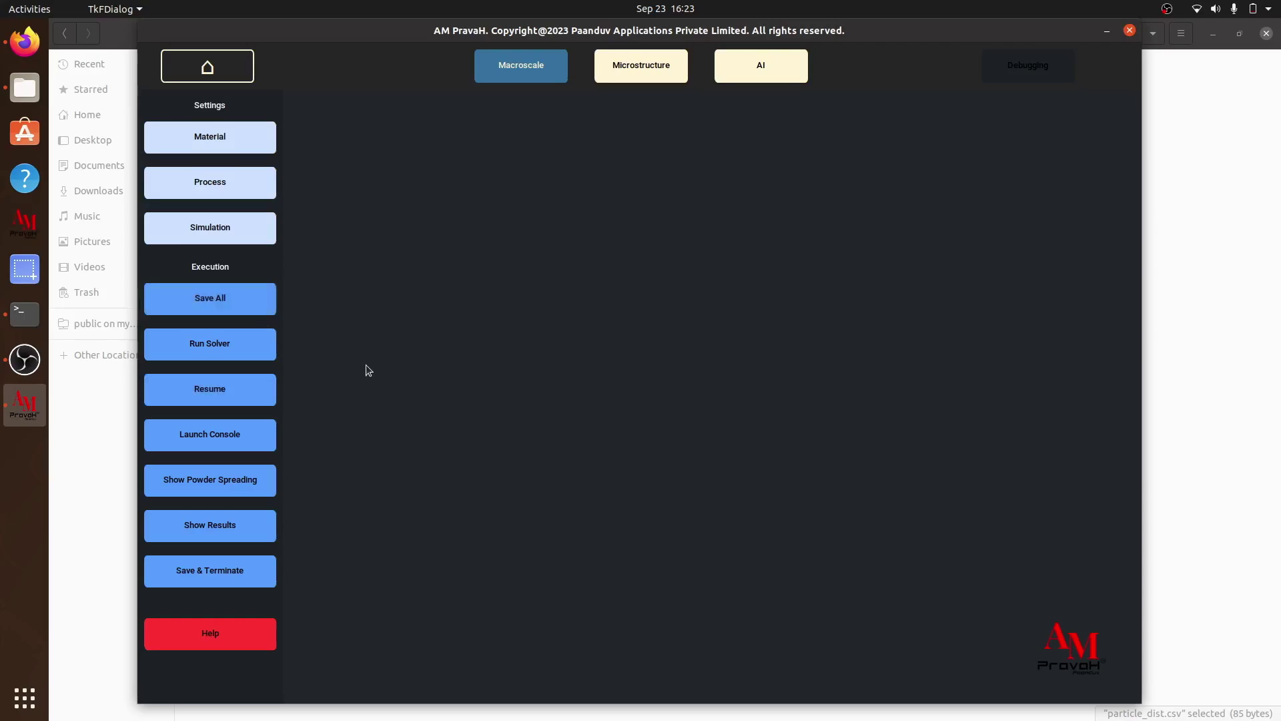
Run the macroscale solver and check its preprocessing and meshing progress in the Terminal.
{"action": "left_click", "coordinate": [243, 346]}
{"action": "left_click", "coordinate": [25, 314]}
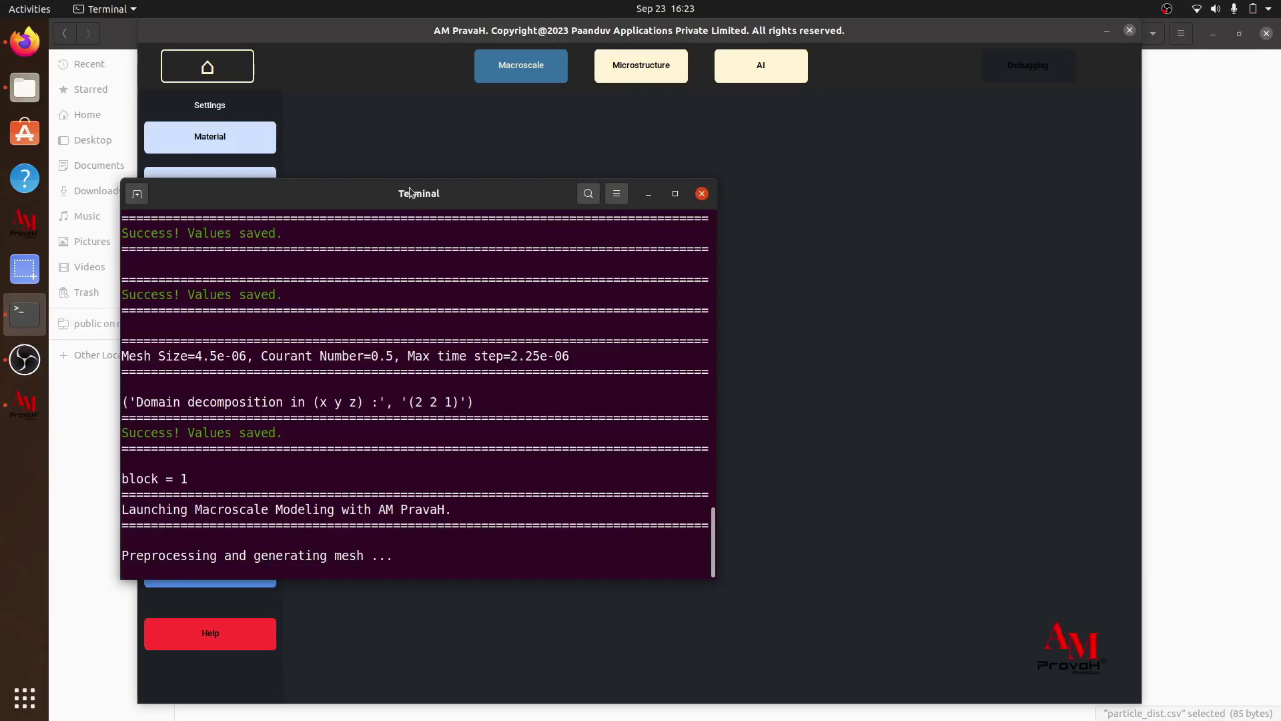
{"action": "left_click_drag", "start_coordinate": [409, 195], "coordinate": [378, 184]}
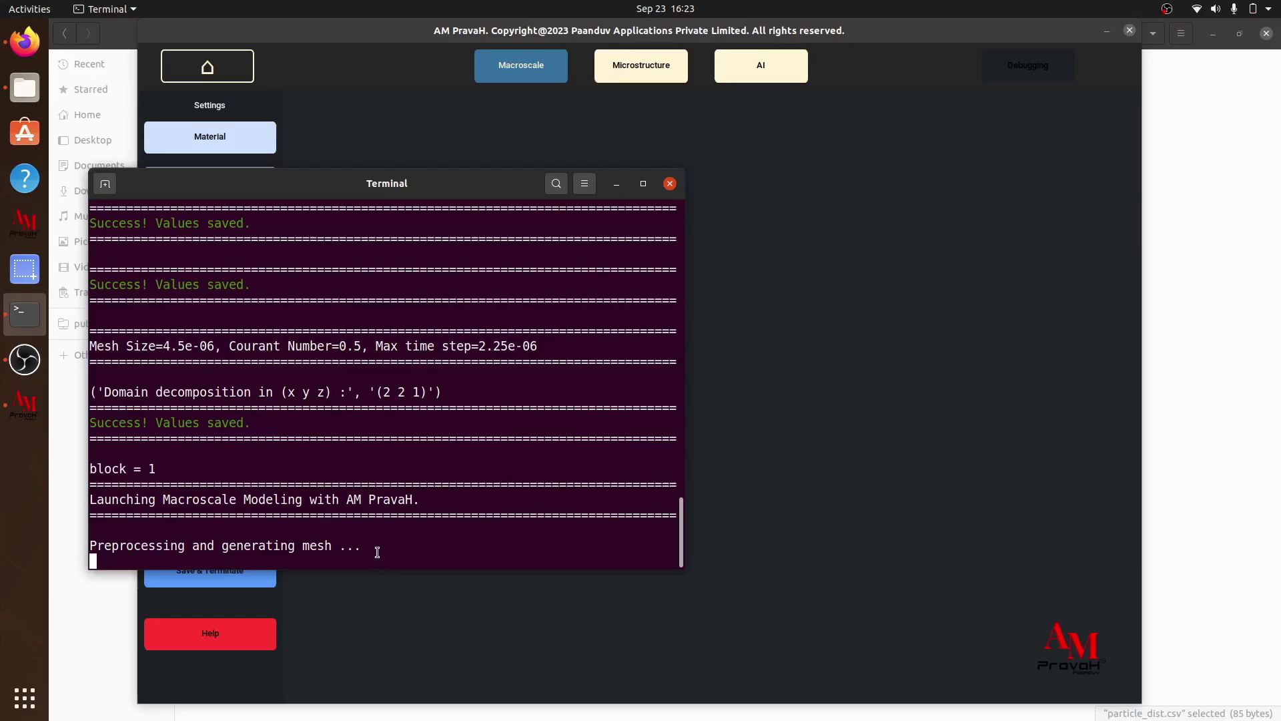
{"action": "left_click_drag", "start_coordinate": [374, 552], "coordinate": [79, 549]}
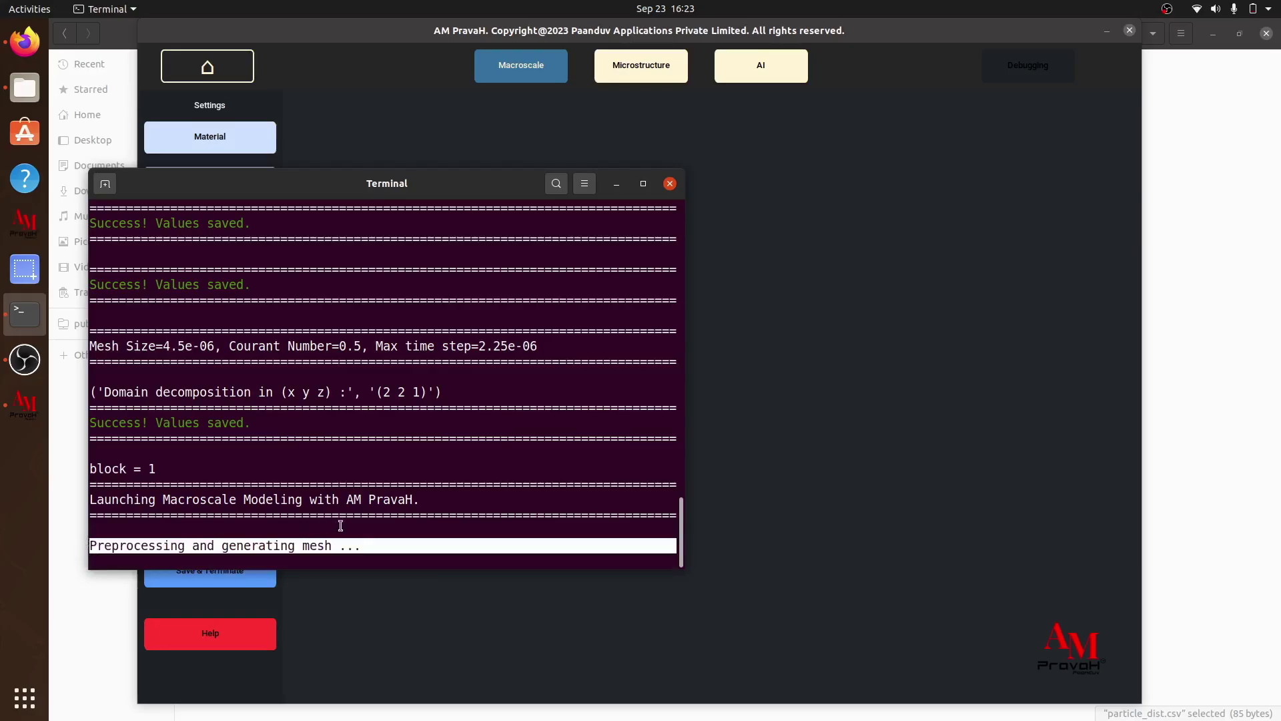
{"action": "left_click", "coordinate": [387, 548]}
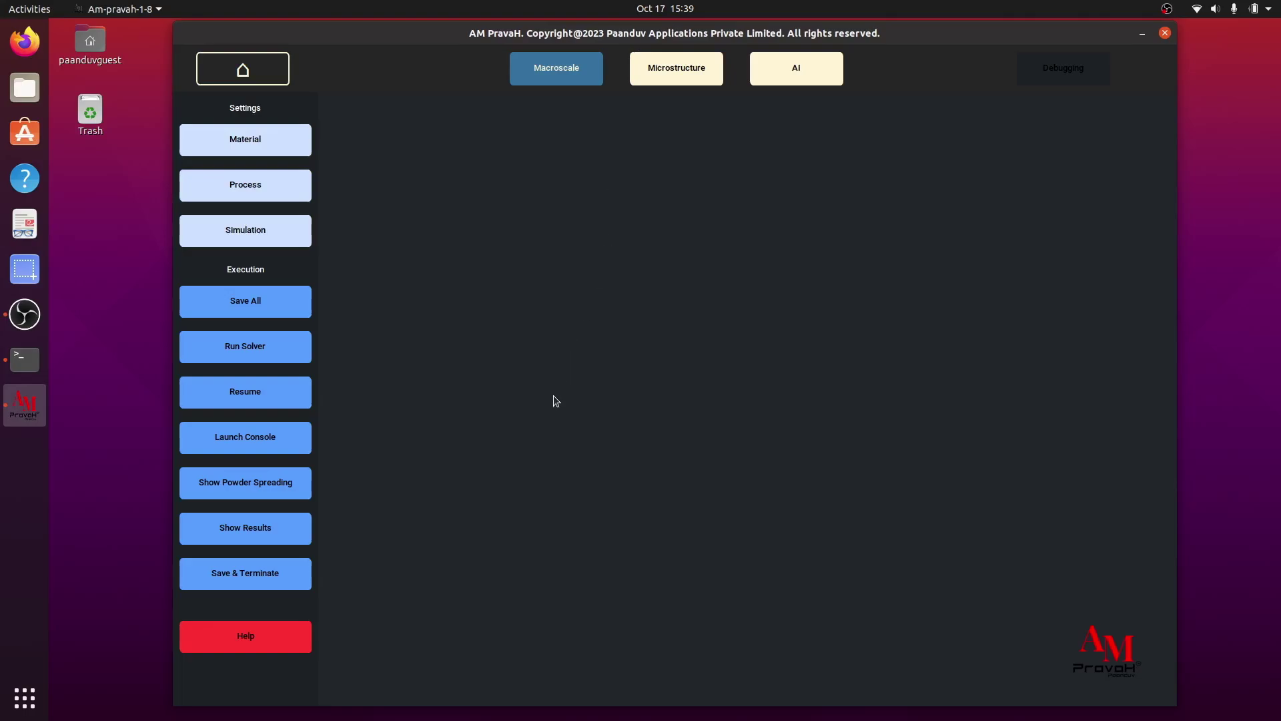
Open the powder spreading results in ParaView and move the radius colour legend away from the view's edge.
{"action": "left_click", "coordinate": [242, 485]}
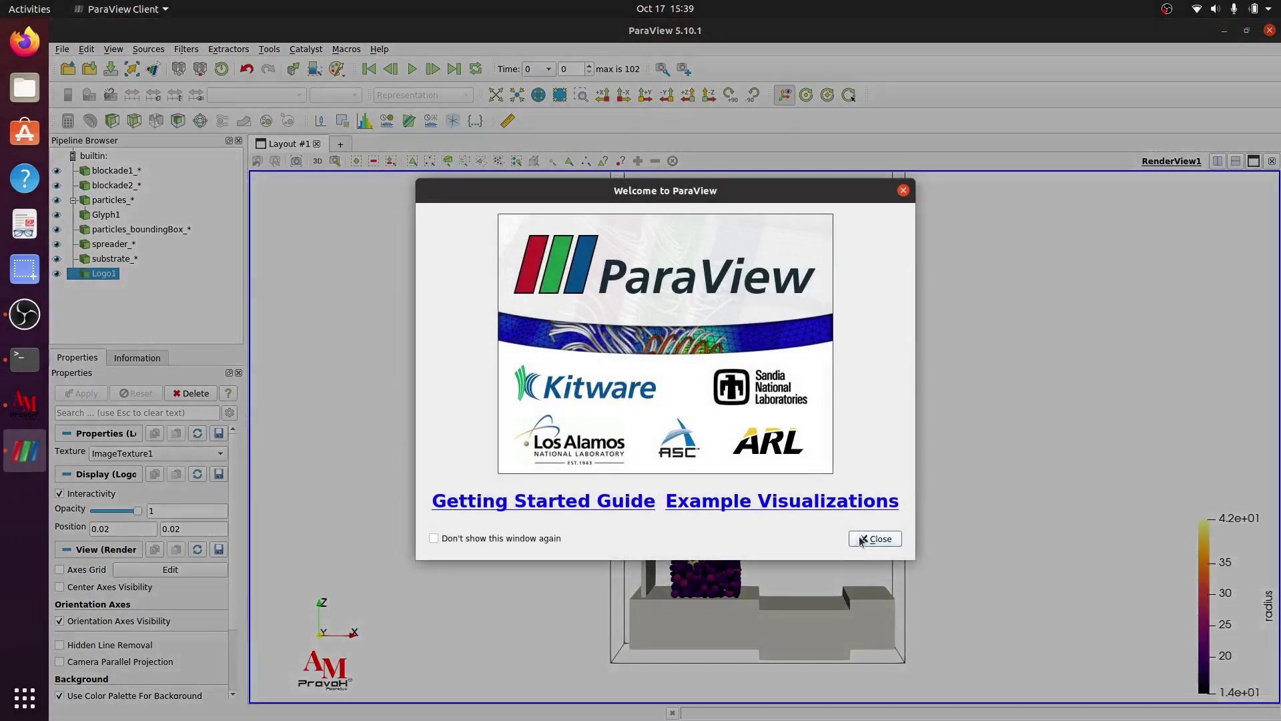
{"action": "left_click", "coordinate": [868, 539]}
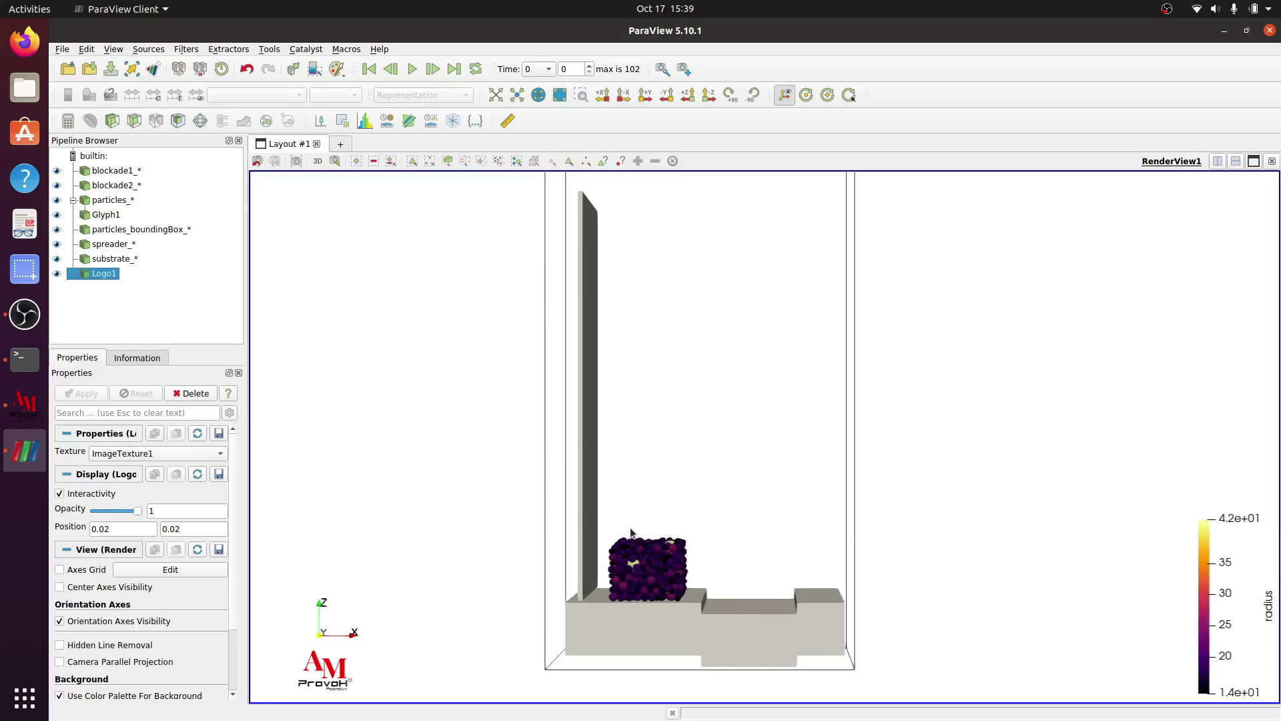
{"action": "left_click_drag", "start_coordinate": [1208, 602], "coordinate": [1134, 511]}
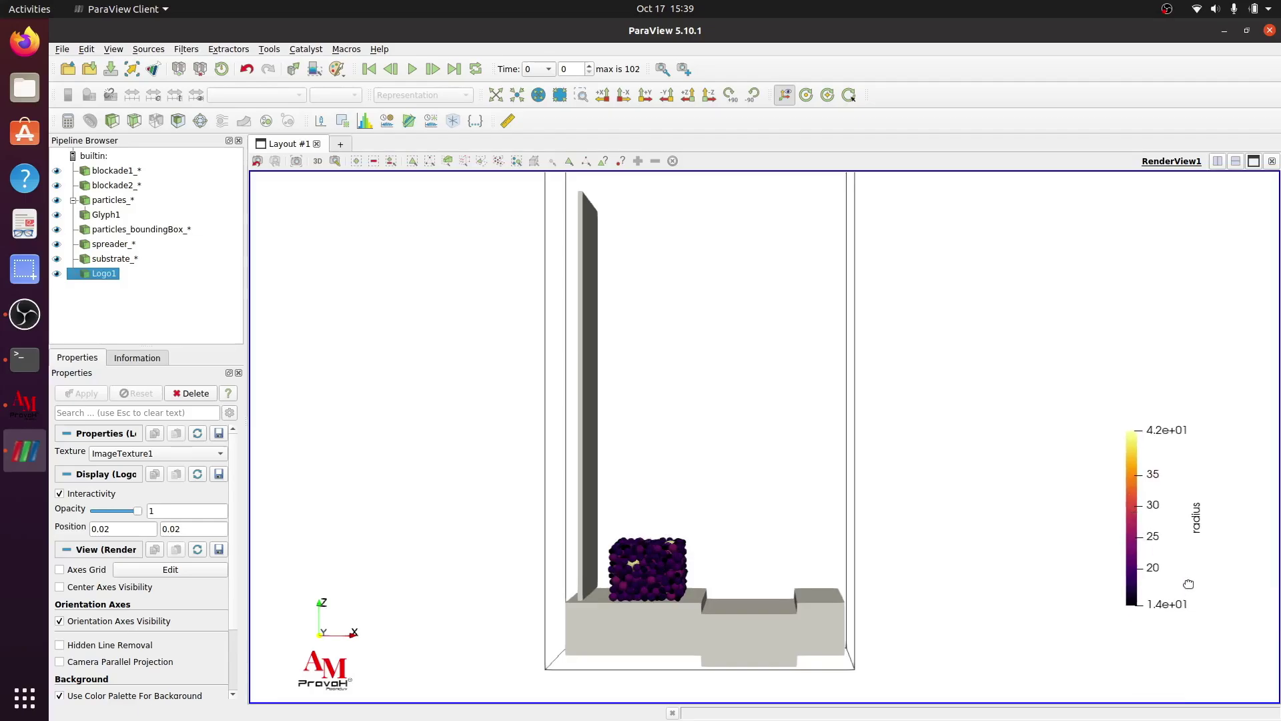
{"action": "mouse_move", "coordinate": [1163, 559]}
{"action": "left_mouse_down"}
{"action": "mouse_move", "coordinate": [1138, 544]}
{"action": "mouse_move", "coordinate": [1149, 563]}
{"action": "left_mouse_up"}
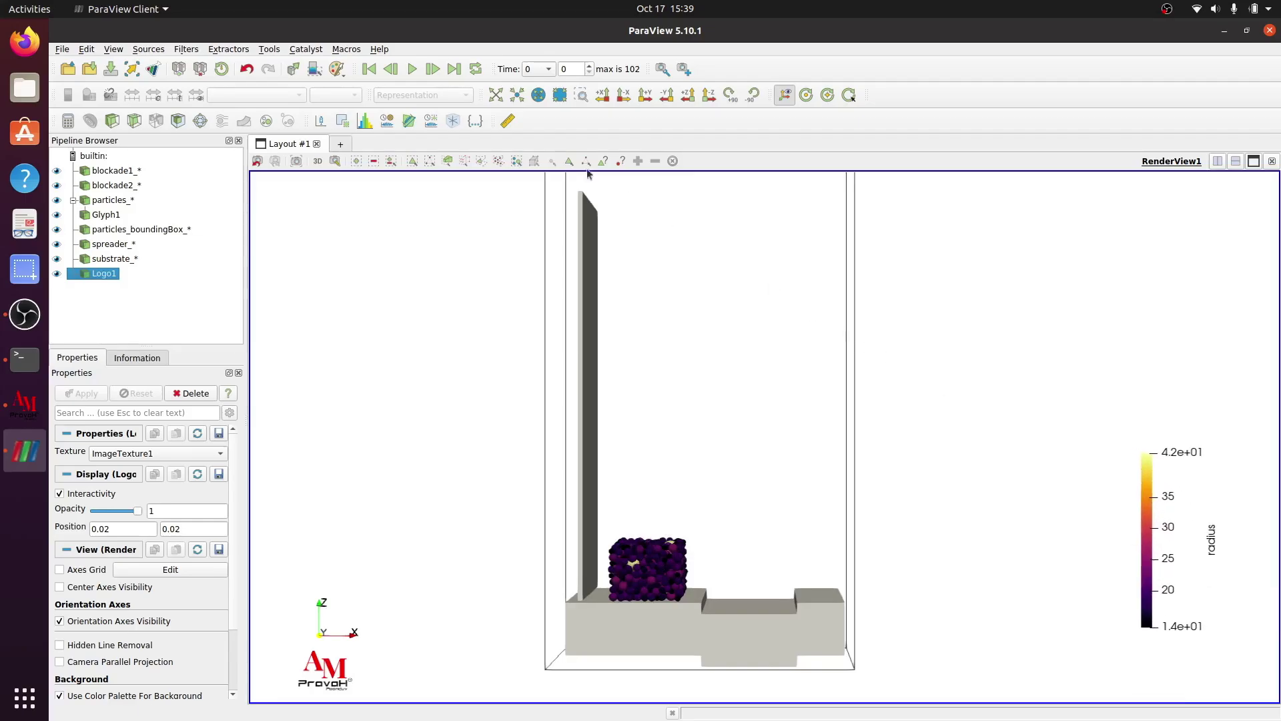
Play the powder spreading animation through and inspect the particles deposited in the substrate recess up close.
{"action": "left_click", "coordinate": [412, 69]}
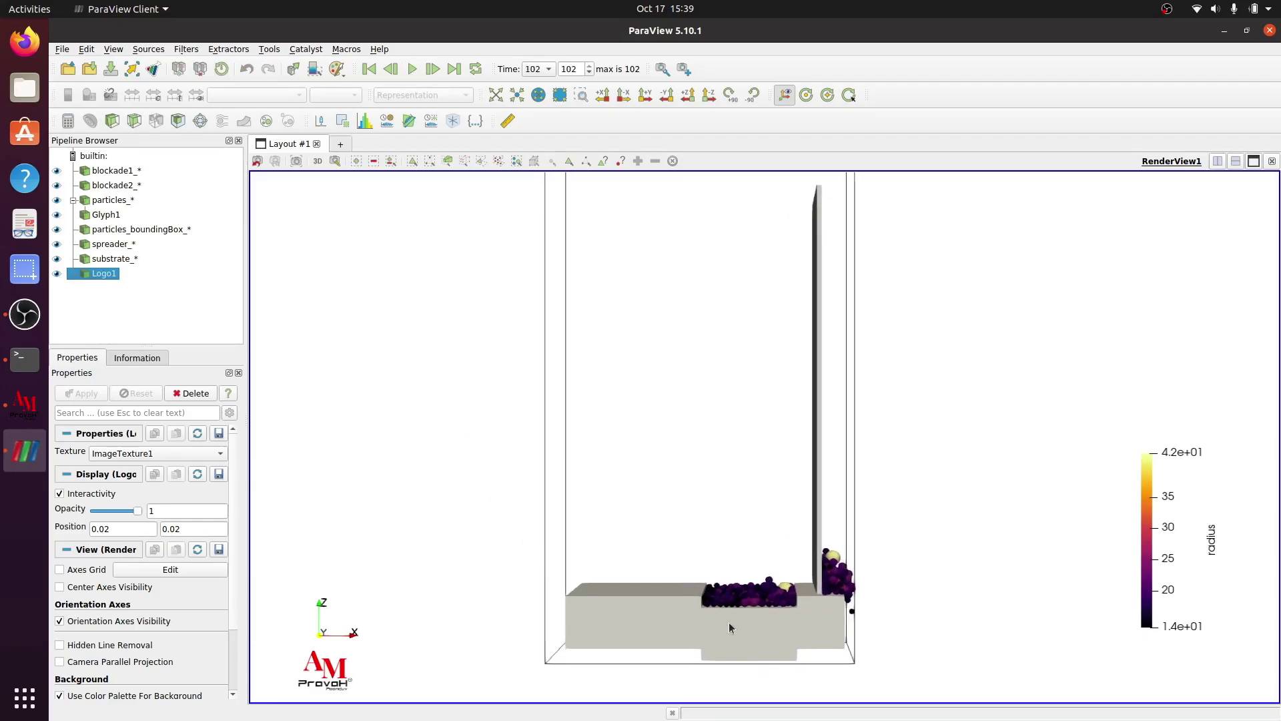
{"action": "scroll", "coordinate": [711, 596], "scroll_direction": "up", "scroll_amount": 5}
{"action": "scroll", "coordinate": [711, 596], "scroll_direction": "down", "scroll_amount": 5}
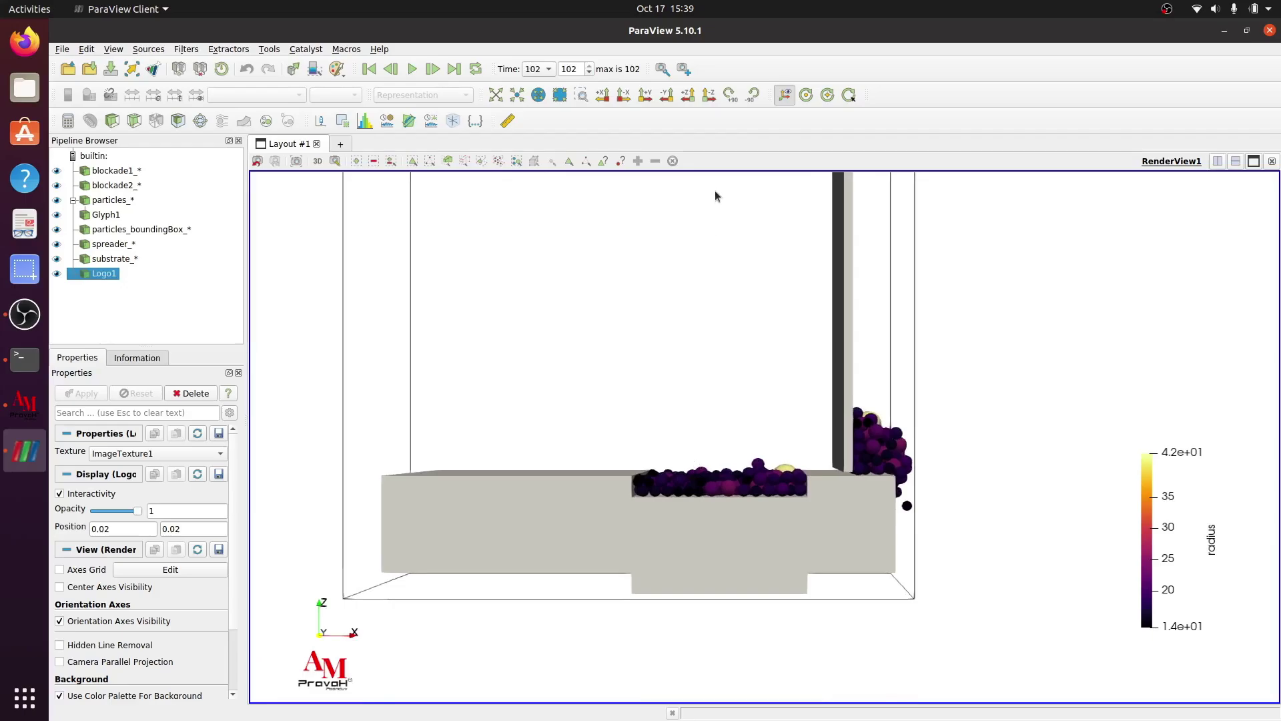
{"action": "scroll", "coordinate": [698, 531], "scroll_direction": "up", "scroll_amount": 5}
{"action": "scroll", "coordinate": [698, 531], "scroll_direction": "up", "scroll_amount": 4}
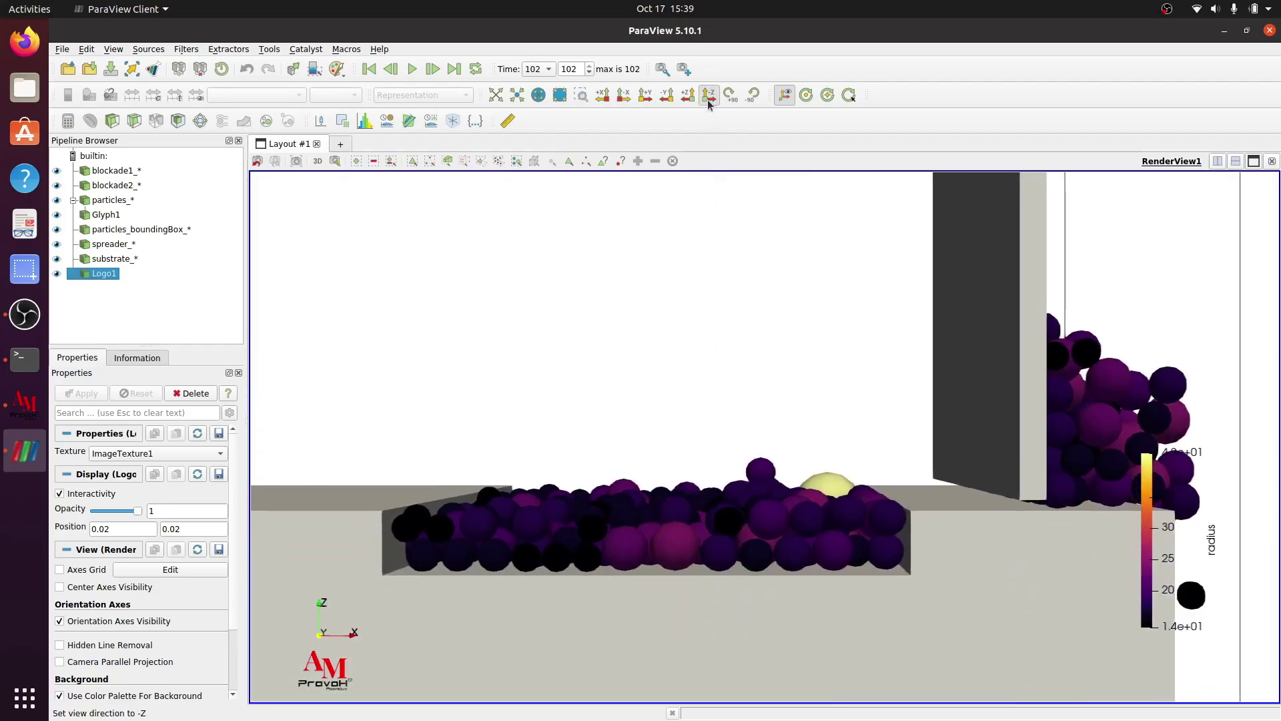
Inspect the spread powder bed from the -Z view direction, comparing particle sizes with the repositioned radius legend.
{"action": "left_click", "coordinate": [709, 95]}
{"action": "scroll", "coordinate": [727, 502], "scroll_direction": "up", "scroll_amount": 5}
{"action": "scroll", "coordinate": [836, 466], "scroll_direction": "up", "scroll_amount": 4}
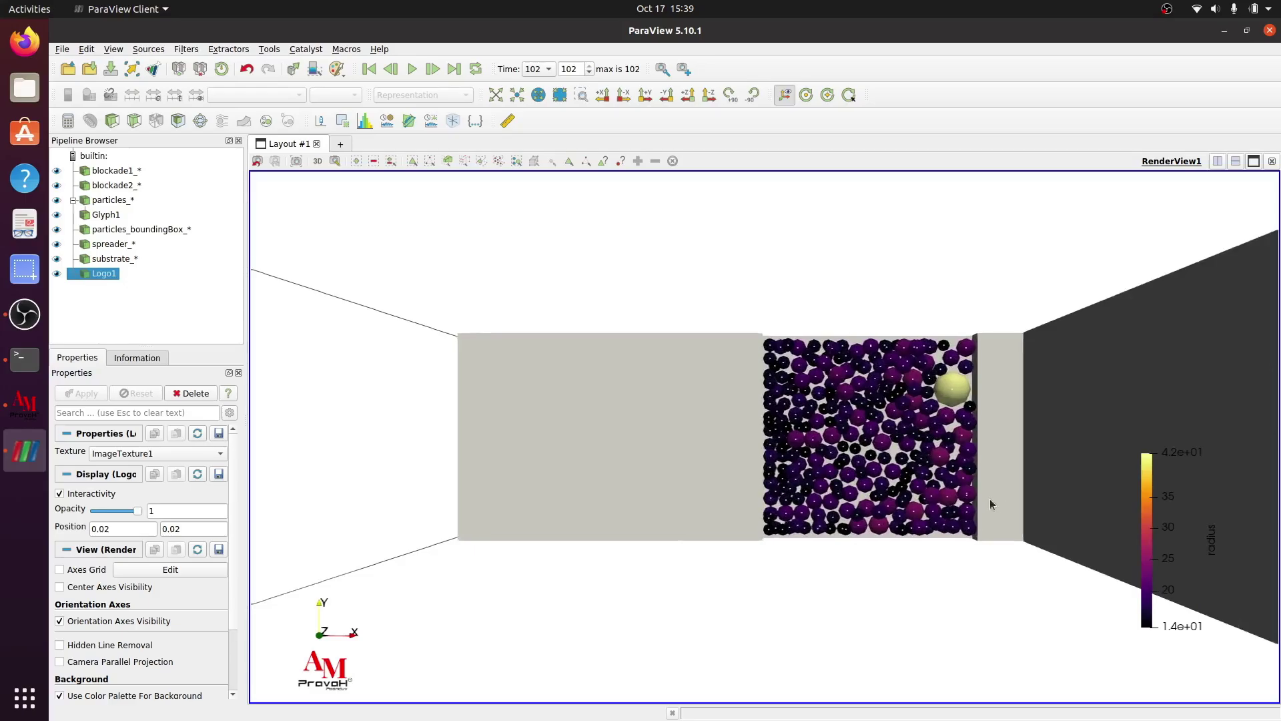
{"action": "scroll", "coordinate": [863, 476], "scroll_direction": "up", "scroll_amount": 1}
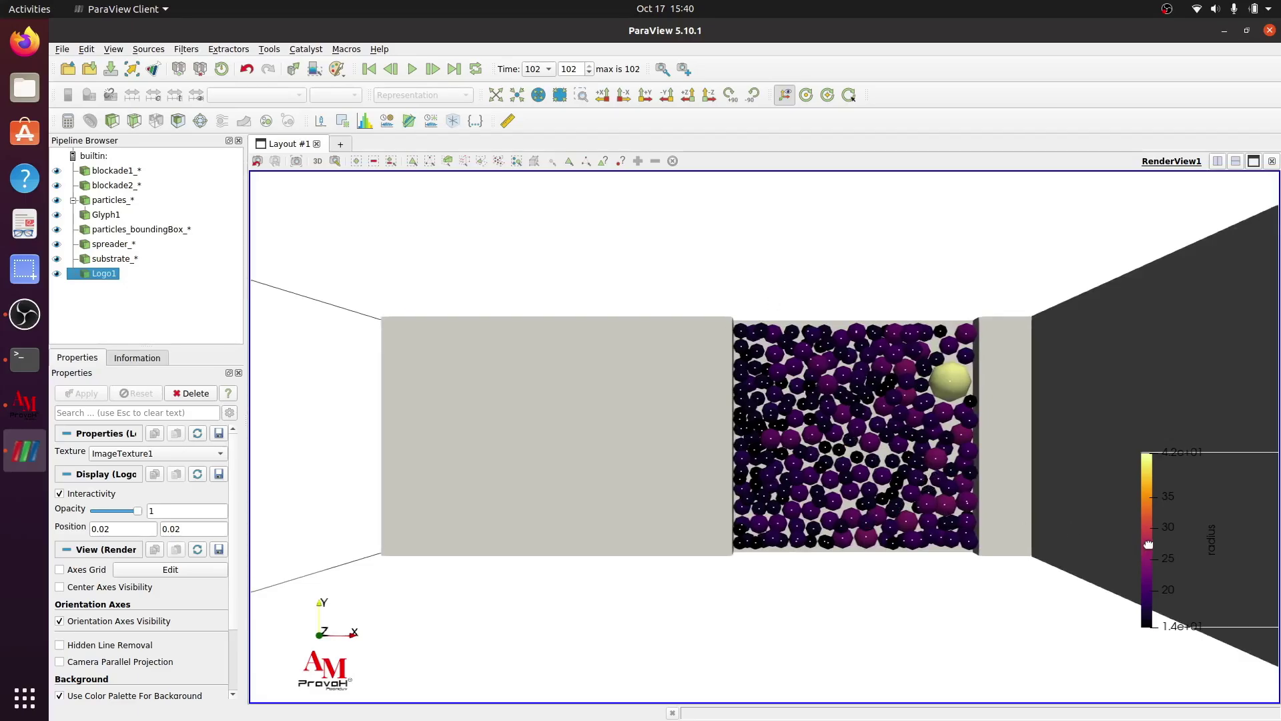
{"action": "left_click_drag", "start_coordinate": [1149, 547], "coordinate": [1110, 489]}
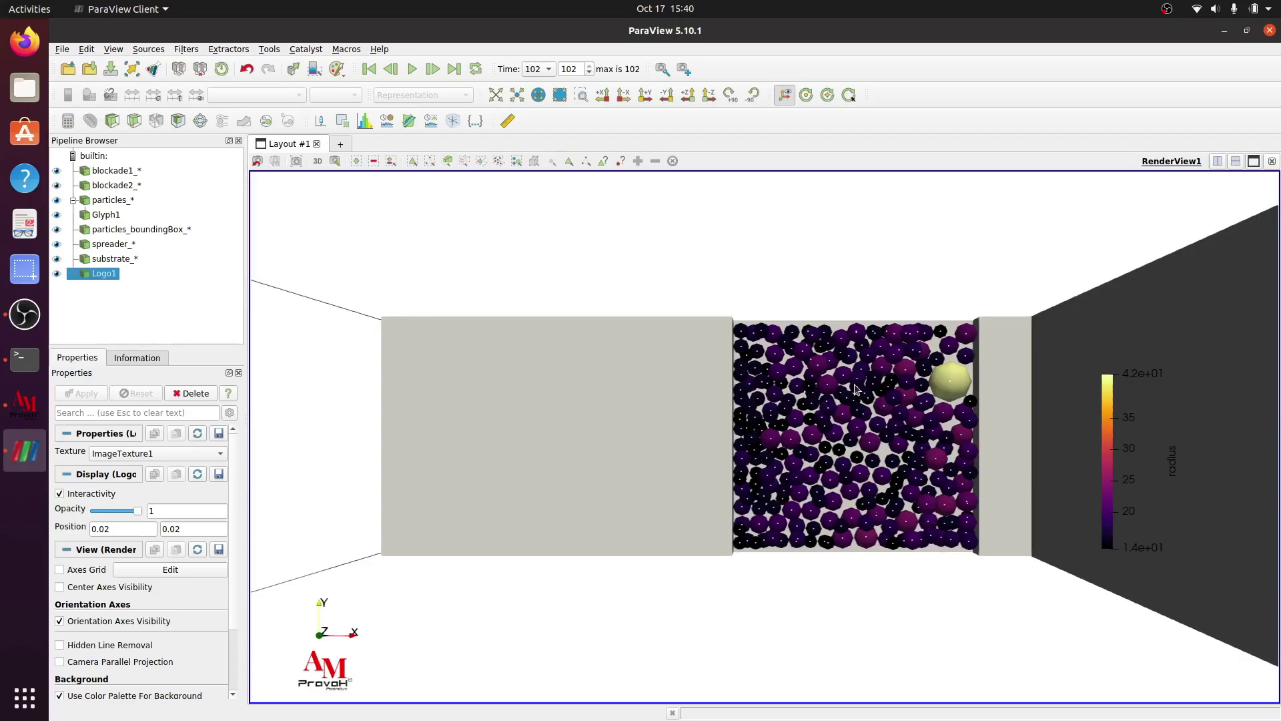
Close the powder spreading results and open the macroscale melt pool results in ParaView, with the whole powder bed in view.
{"action": "left_click", "coordinate": [1272, 33]}
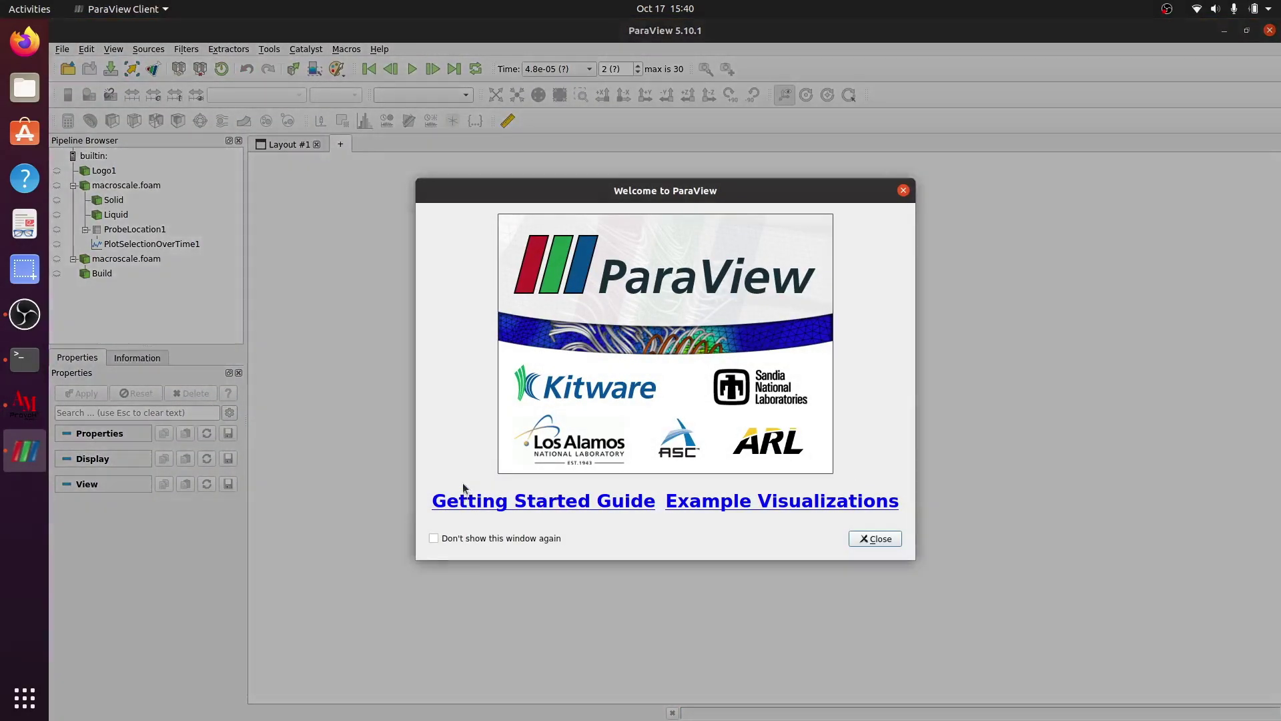
{"action": "left_click", "coordinate": [874, 537]}
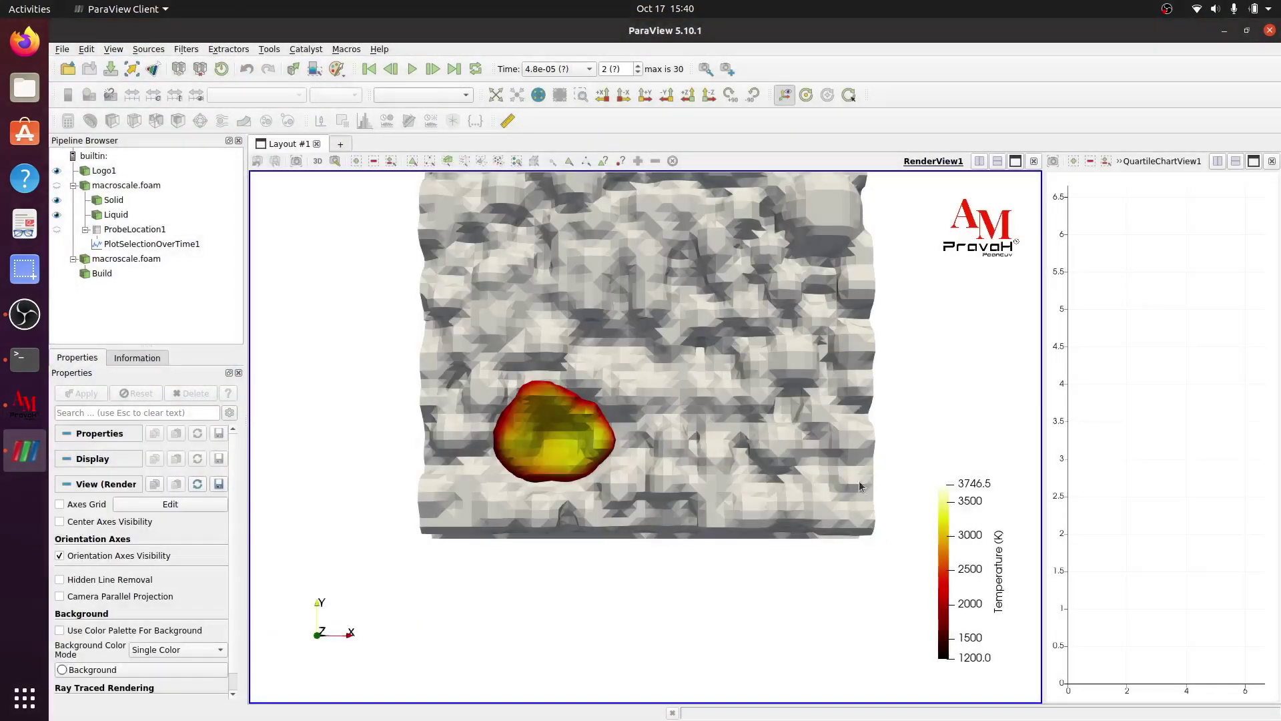
{"action": "left_click_drag", "start_coordinate": [671, 297], "coordinate": [667, 386]}
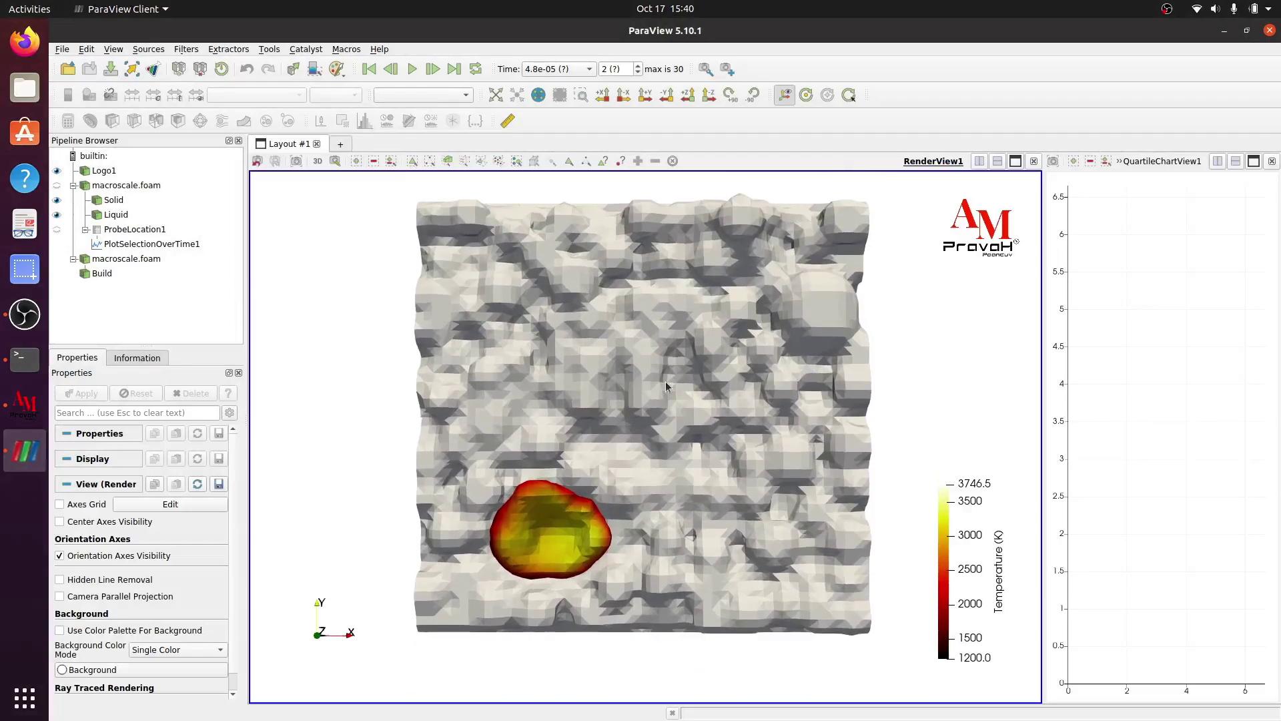
Inspect the melt pool up close from an oblique angle and close the QuartileChartView to enlarge the render view.
{"action": "left_click_drag", "start_coordinate": [654, 553], "coordinate": [514, 551]}
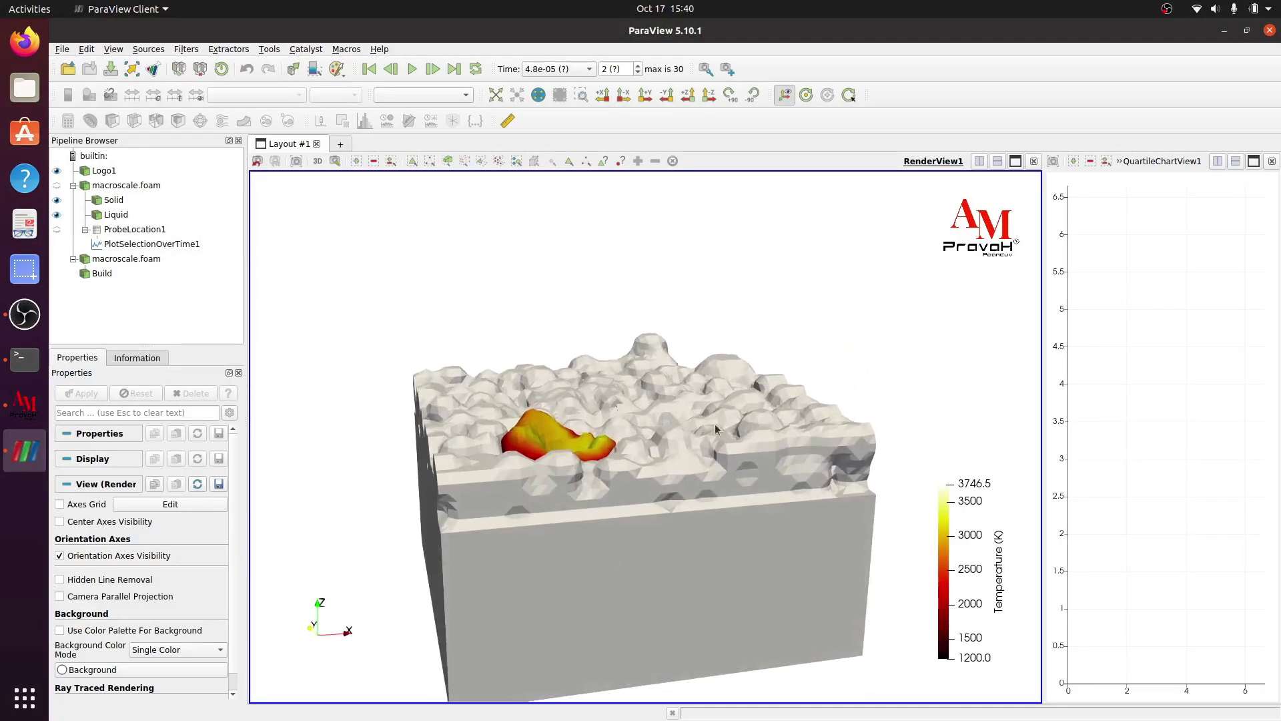
{"action": "mouse_move", "coordinate": [647, 525]}
{"action": "left_mouse_down"}
{"action": "mouse_move", "coordinate": [656, 502]}
{"action": "mouse_move", "coordinate": [630, 506]}
{"action": "mouse_move", "coordinate": [634, 494]}
{"action": "mouse_move", "coordinate": [626, 534]}
{"action": "left_mouse_up"}
{"action": "scroll", "coordinate": [630, 505], "scroll_direction": "up", "scroll_amount": 2}
{"action": "scroll", "coordinate": [613, 512], "scroll_direction": "up", "scroll_amount": 1}
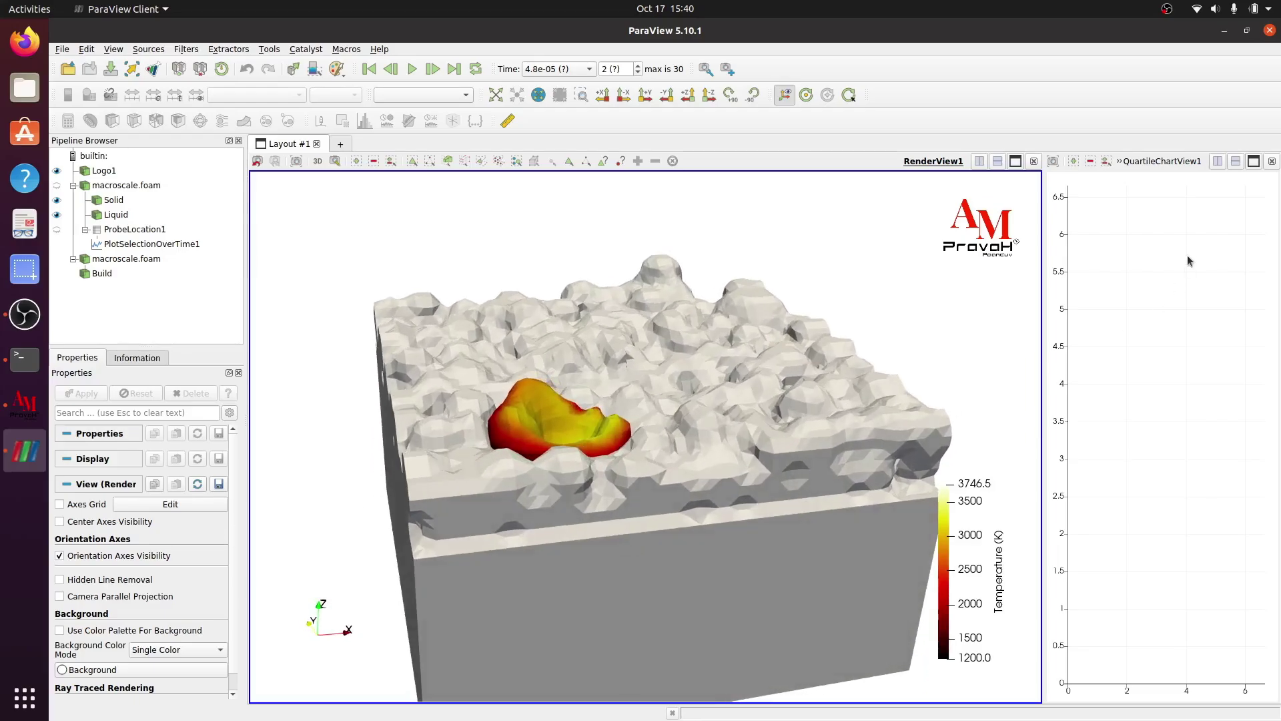
{"action": "left_click", "coordinate": [1271, 161]}
{"action": "left_click_drag", "start_coordinate": [840, 432], "coordinate": [786, 325]}
{"action": "left_click", "coordinate": [650, 100]}
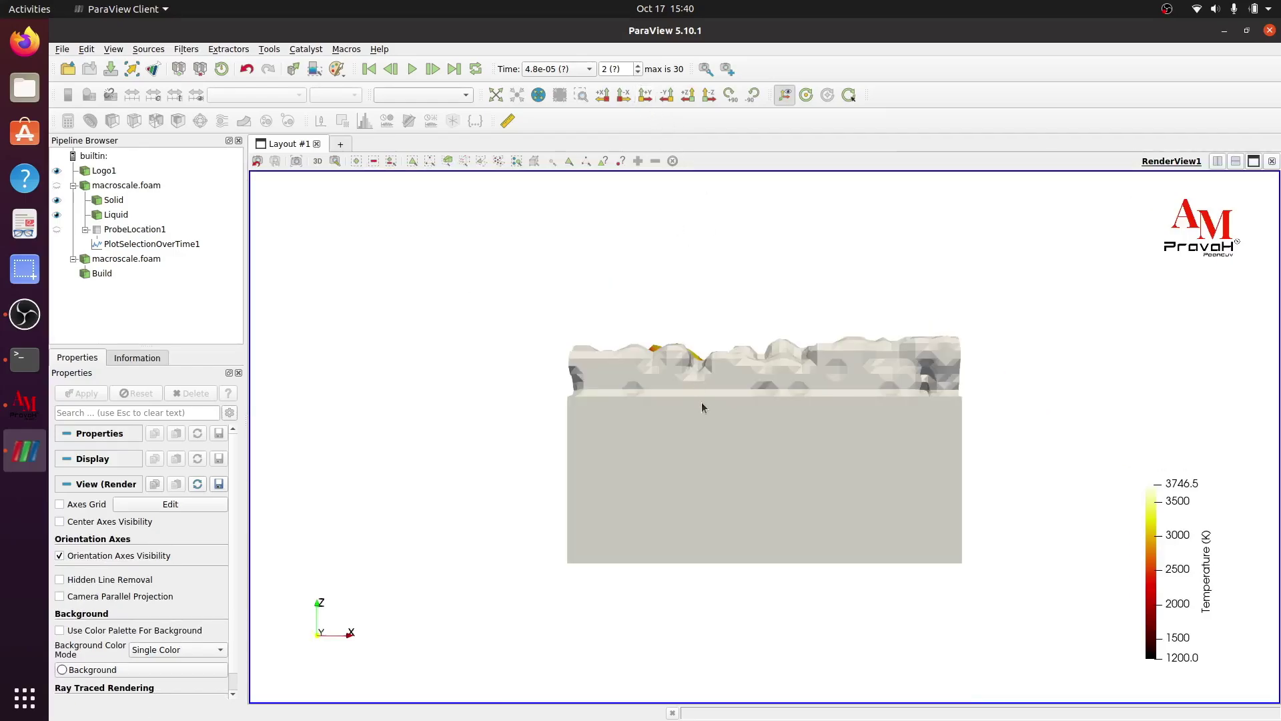
Play the melt pool animation through from the -Z view direction and inspect the solidified track at an angle.
{"action": "left_click_drag", "start_coordinate": [702, 402], "coordinate": [665, 394]}
{"action": "left_click", "coordinate": [709, 94]}
{"action": "scroll", "coordinate": [735, 371], "scroll_direction": "up", "scroll_amount": 1}
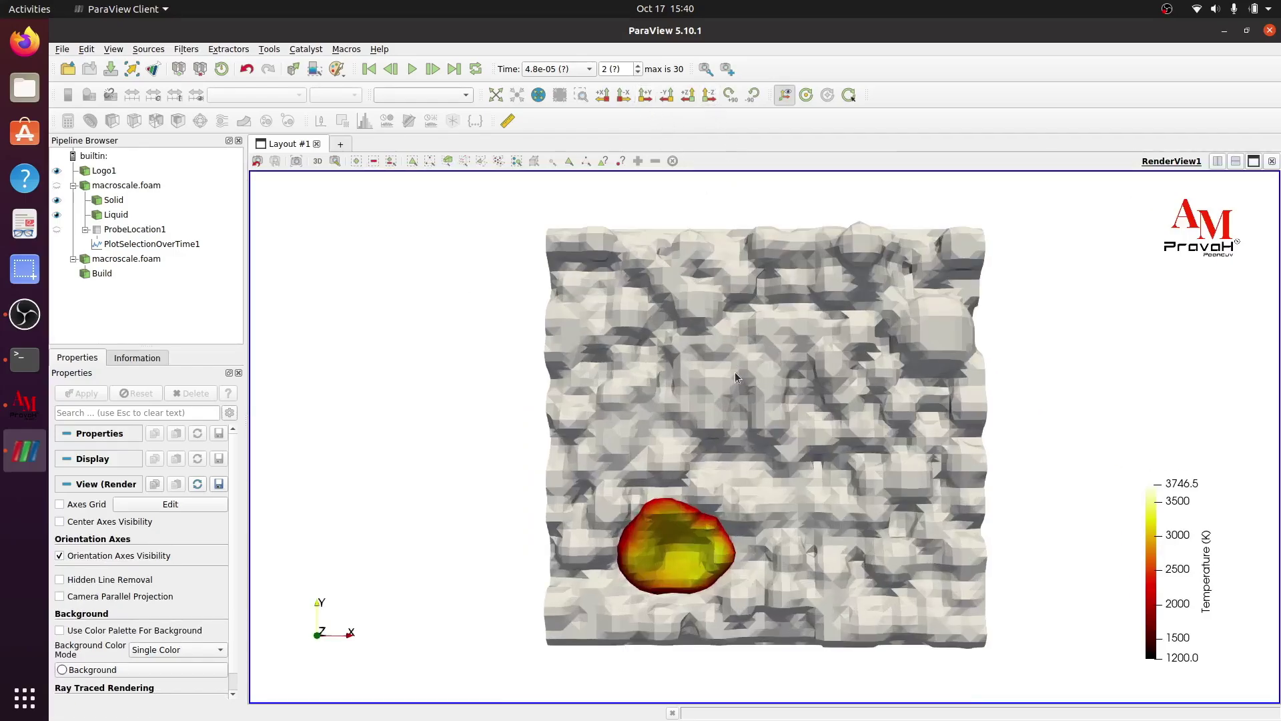
{"action": "left_click_drag", "start_coordinate": [734, 371], "coordinate": [691, 374]}
{"action": "scroll", "coordinate": [687, 398], "scroll_direction": "up", "scroll_amount": 2}
{"action": "scroll", "coordinate": [688, 399], "scroll_direction": "down", "scroll_amount": 2}
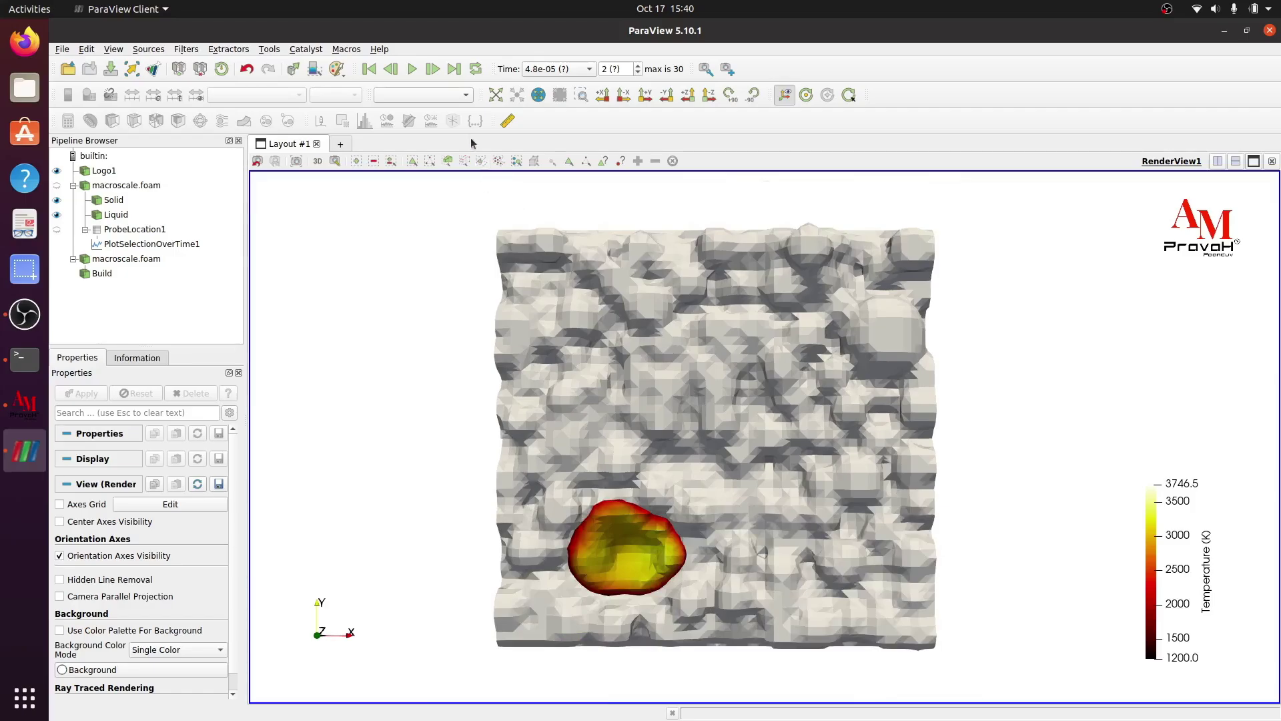
{"action": "left_click", "coordinate": [414, 69]}
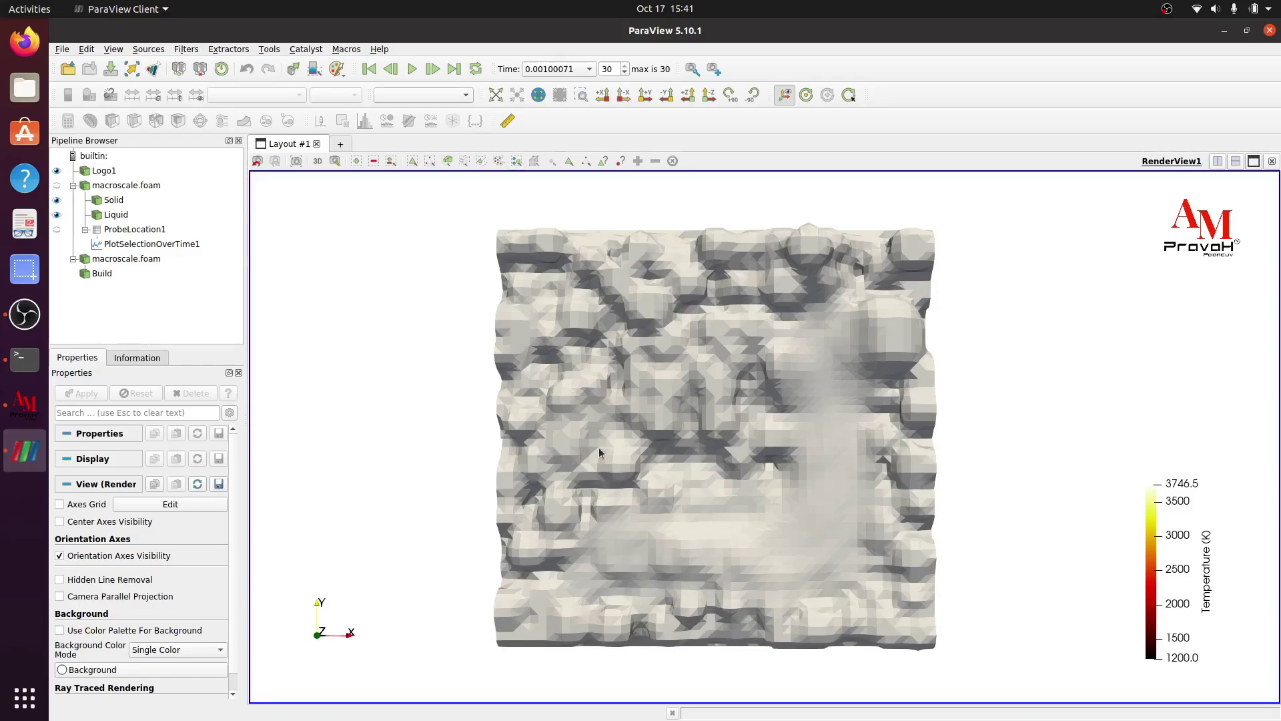
{"action": "left_click_drag", "start_coordinate": [600, 452], "coordinate": [631, 479]}
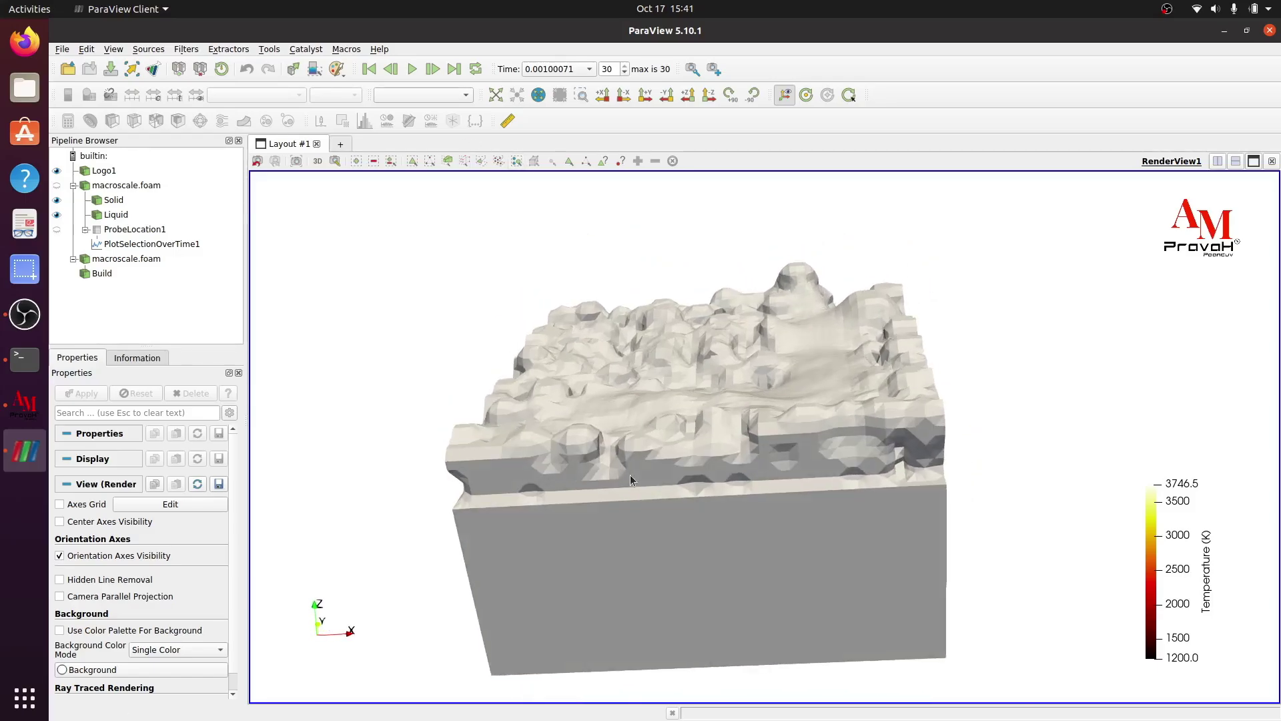
Show only the Build region by hiding Solid and Liquid, and inspect the L-shaped build from another angle.
{"action": "left_click", "coordinate": [57, 274]}
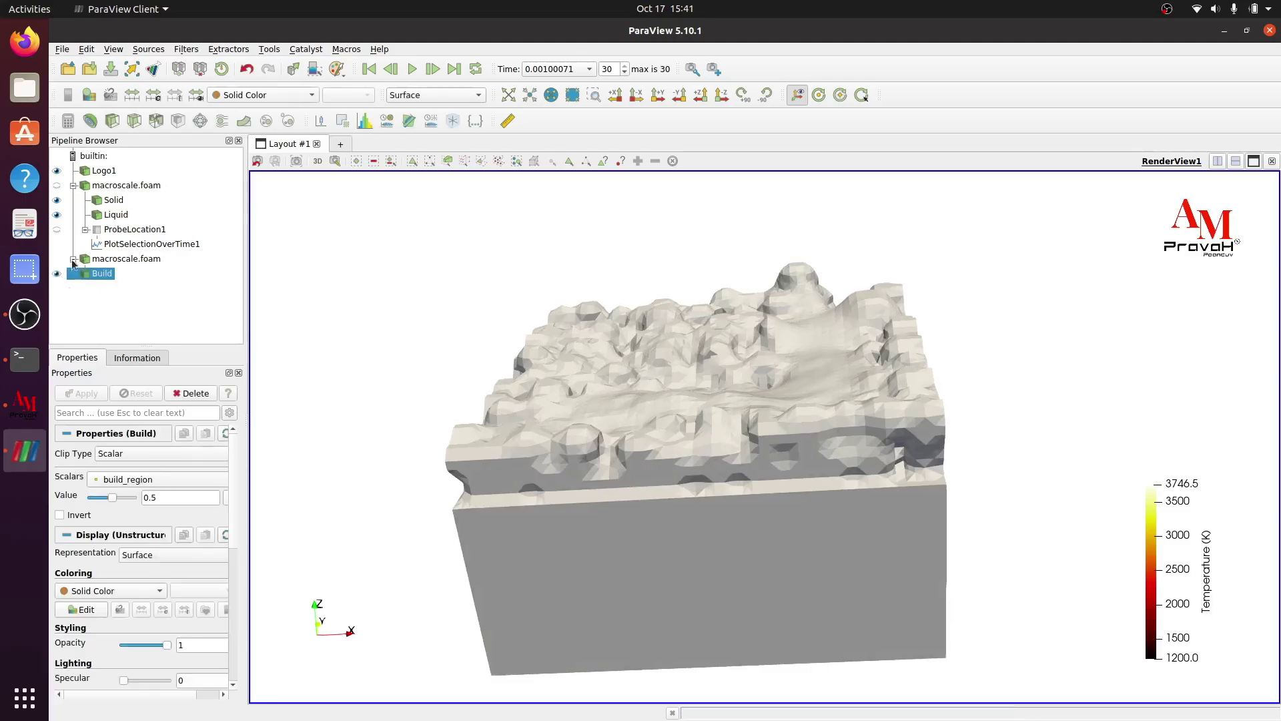
{"action": "left_click", "coordinate": [57, 215]}
{"action": "left_click", "coordinate": [57, 200]}
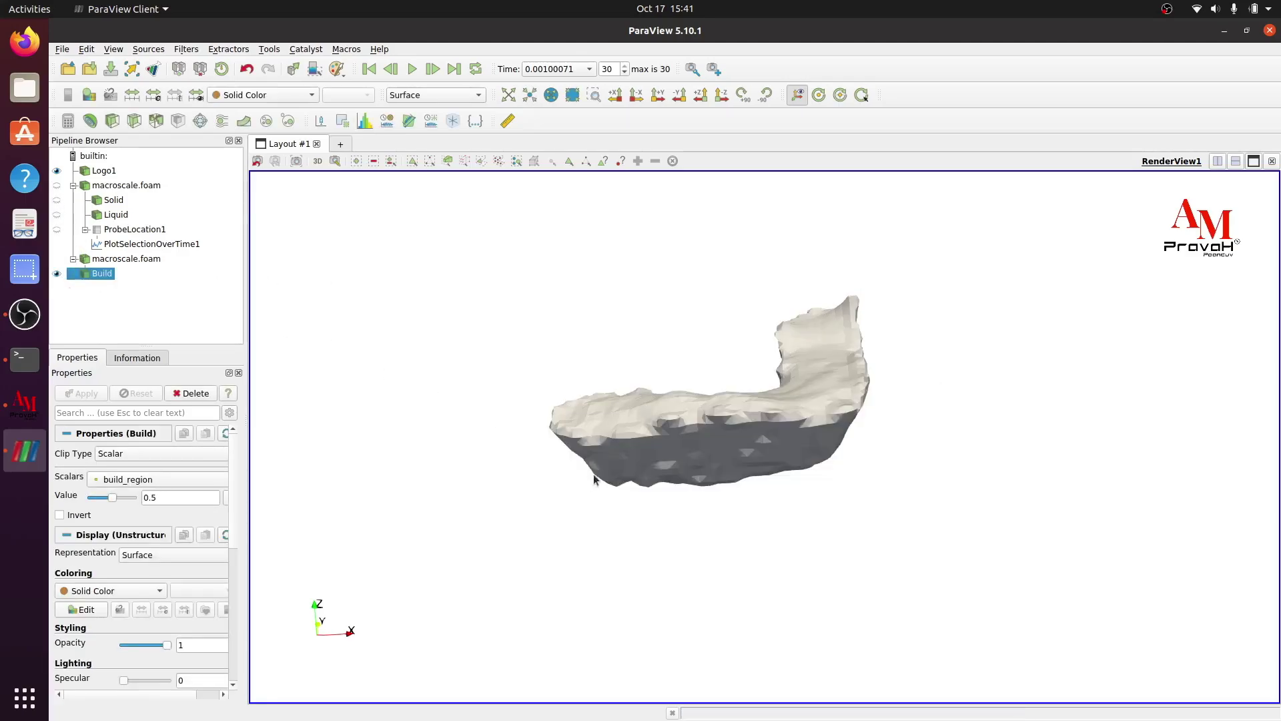
{"action": "mouse_move", "coordinate": [594, 478]}
{"action": "left_mouse_down"}
{"action": "mouse_move", "coordinate": [671, 466]}
{"action": "mouse_move", "coordinate": [694, 510]}
{"action": "mouse_move", "coordinate": [703, 420]}
{"action": "mouse_move", "coordinate": [812, 451]}
{"action": "mouse_move", "coordinate": [614, 426]}
{"action": "mouse_move", "coordinate": [747, 473]}
{"action": "mouse_move", "coordinate": [669, 448]}
{"action": "mouse_move", "coordinate": [738, 437]}
{"action": "mouse_move", "coordinate": [737, 449]}
{"action": "mouse_move", "coordinate": [571, 452]}
{"action": "mouse_move", "coordinate": [588, 494]}
{"action": "mouse_move", "coordinate": [602, 475]}
{"action": "left_mouse_up"}
Color the Build region by temperature T and rescale the color map to its data range.
{"action": "left_click", "coordinate": [266, 96]}
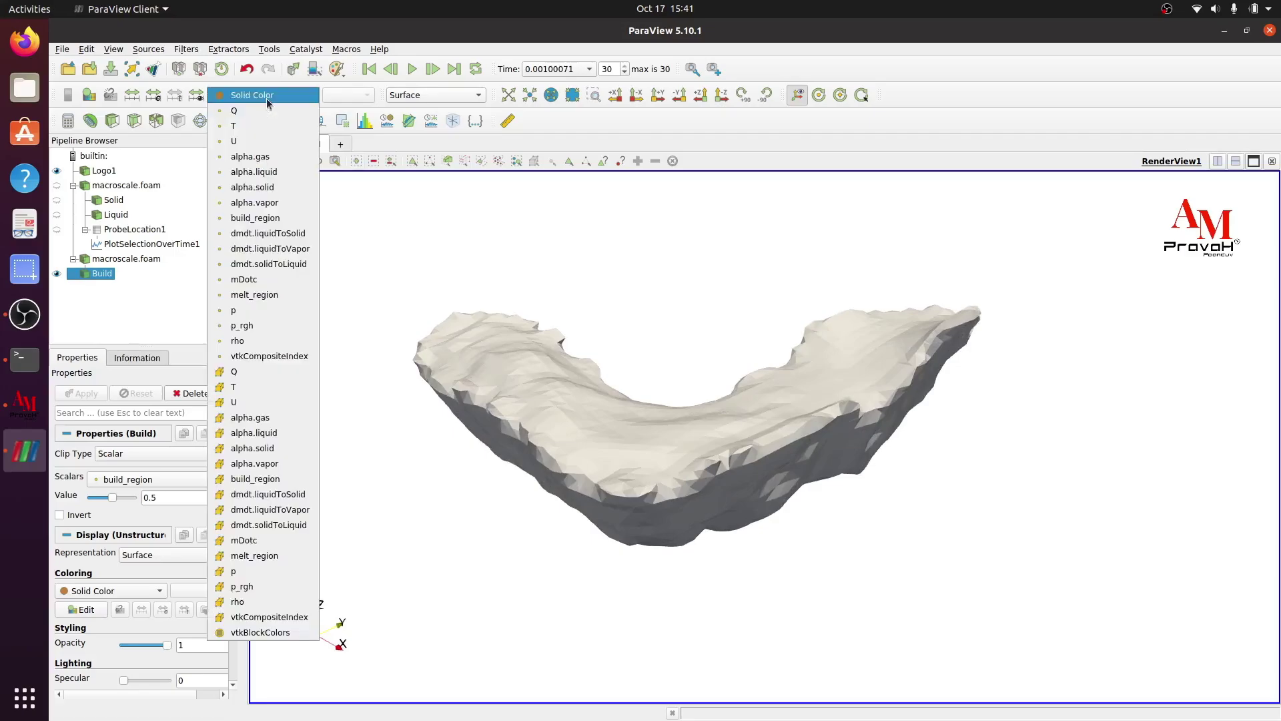
{"action": "left_click", "coordinate": [269, 127]}
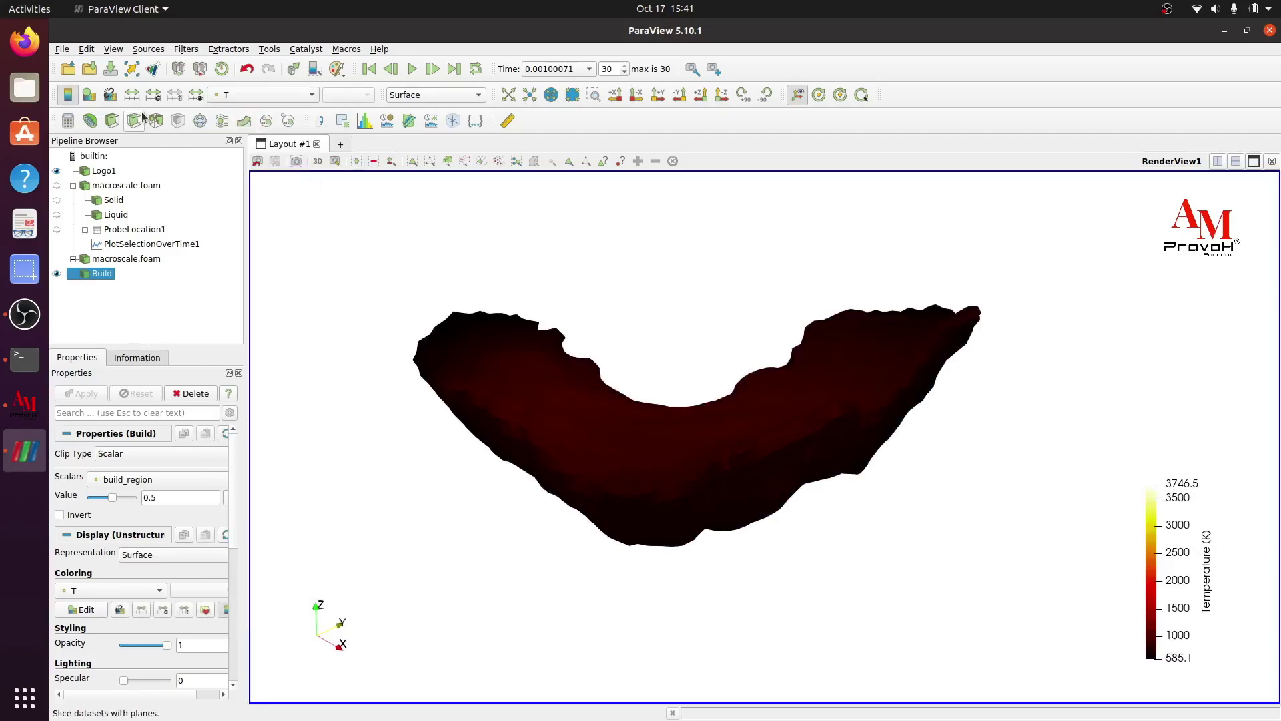
{"action": "left_click", "coordinate": [132, 95]}
{"action": "left_click_drag", "start_coordinate": [646, 465], "coordinate": [596, 503]}
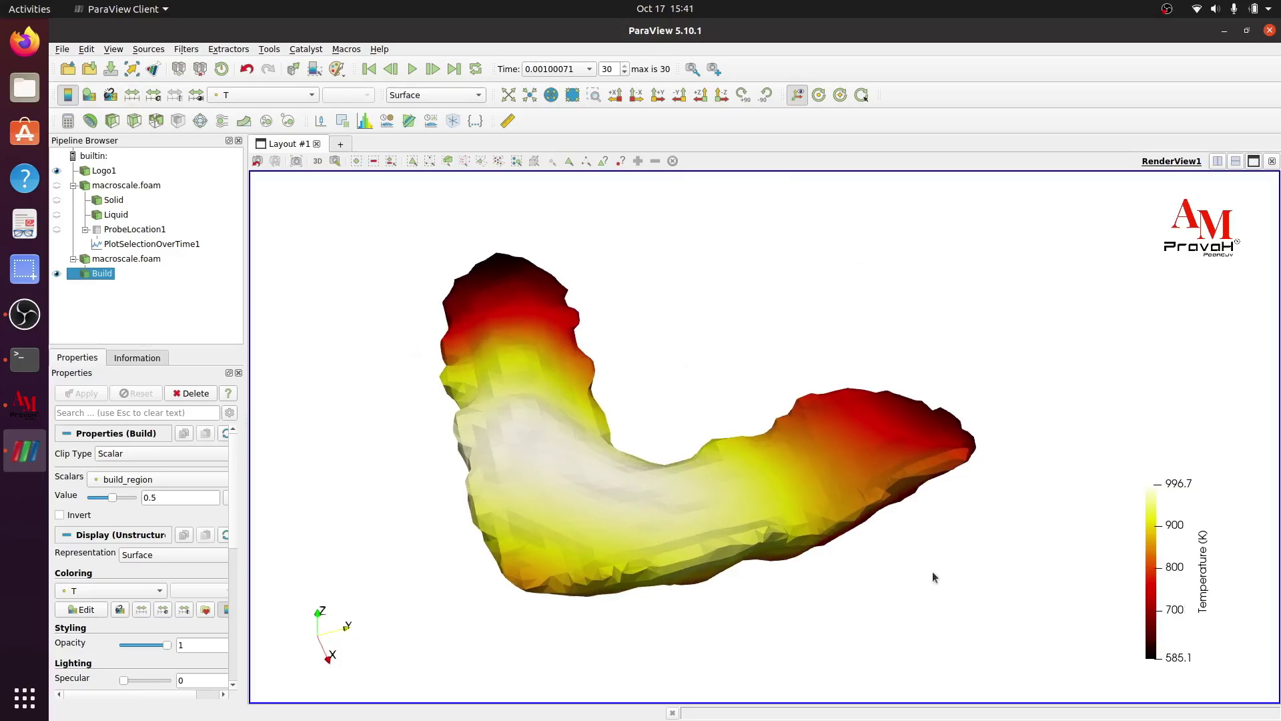
Move the temperature legend away from the lower corner and lengthen its color bar.
{"action": "left_click_drag", "start_coordinate": [1153, 587], "coordinate": [1135, 495]}
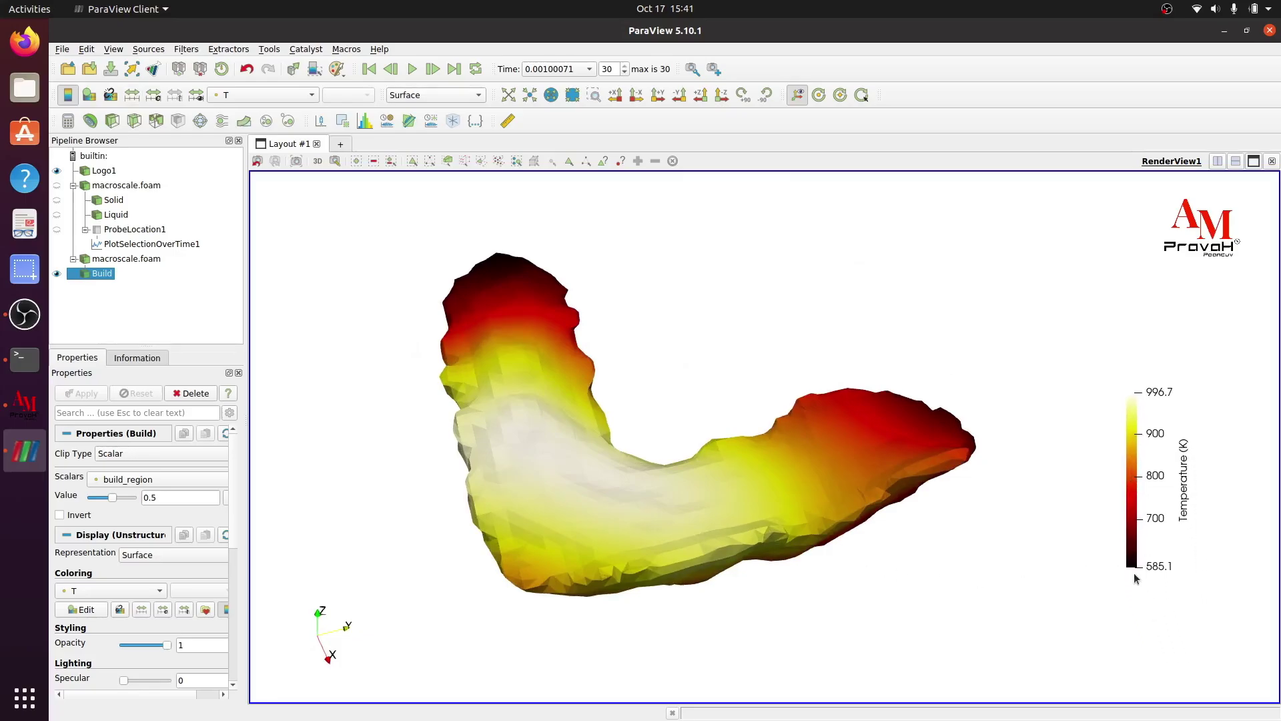
{"action": "left_click_drag", "start_coordinate": [1134, 572], "coordinate": [1136, 604]}
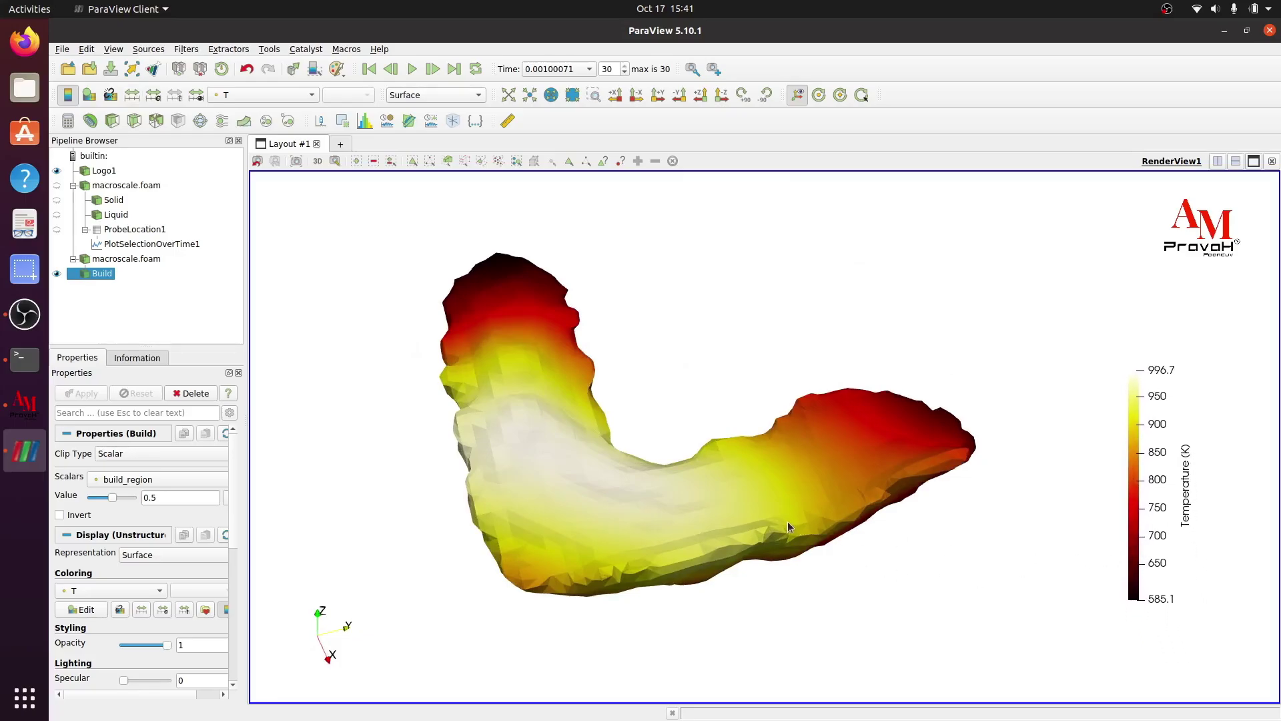
{"action": "left_click_drag", "start_coordinate": [788, 522], "coordinate": [783, 521]}
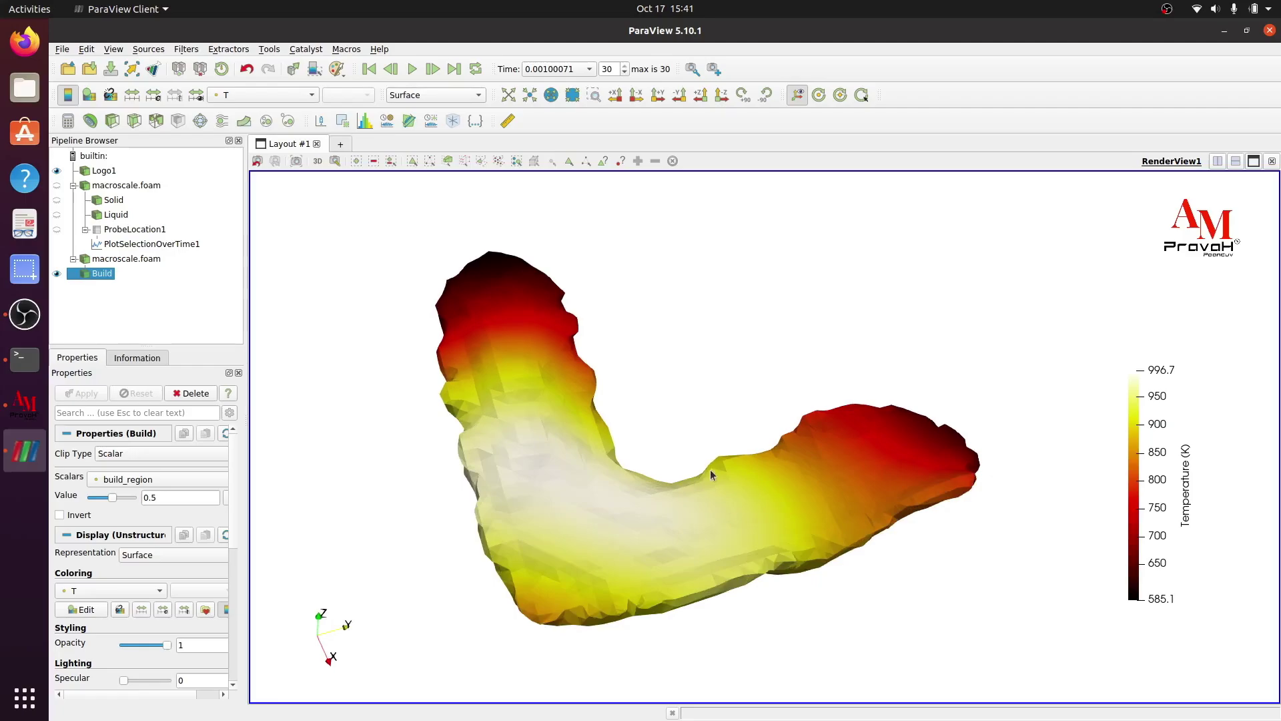
Hide Build, show Solid and Liquid again, and color the Solid by temperature T with the whole powder bed in view.
{"action": "left_click", "coordinate": [57, 200]}
{"action": "left_click", "coordinate": [56, 214]}
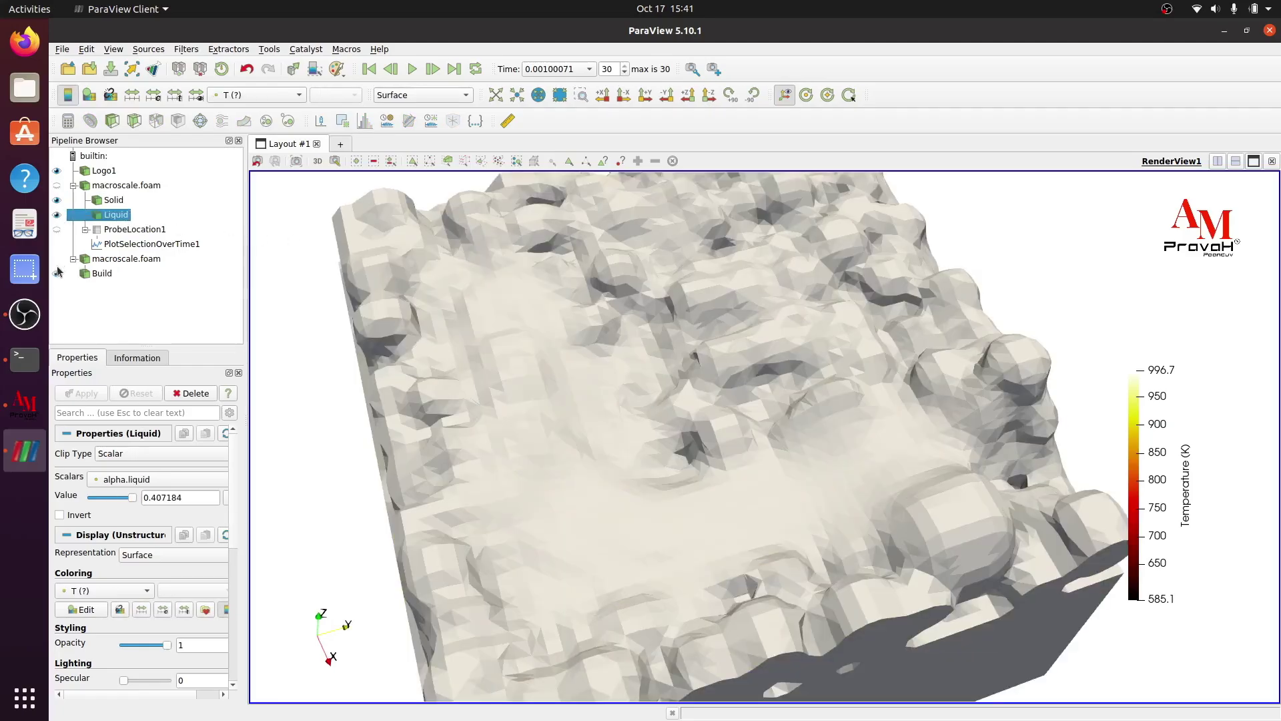
{"action": "left_click", "coordinate": [111, 200]}
{"action": "left_click", "coordinate": [260, 95]}
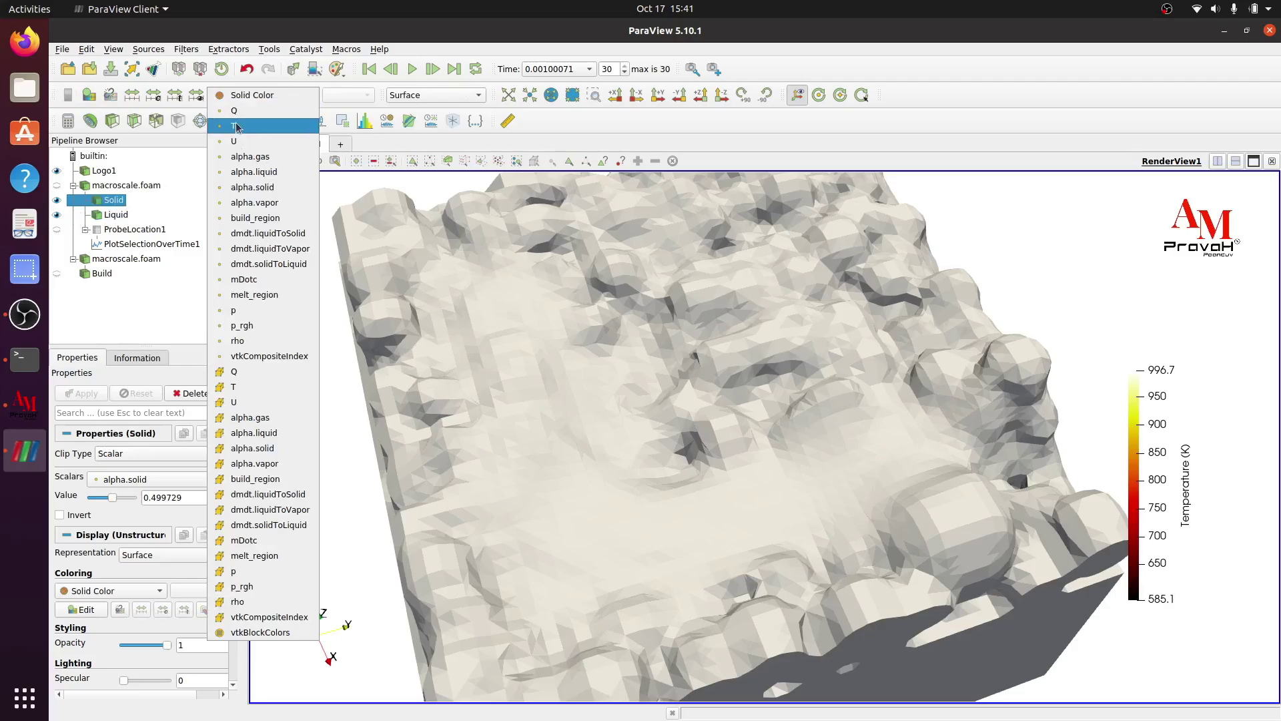
{"action": "left_click", "coordinate": [238, 355]}
{"action": "scroll", "coordinate": [632, 401], "scroll_direction": "down", "scroll_amount": 5}
{"action": "left_click_drag", "start_coordinate": [631, 395], "coordinate": [642, 483]}
{"action": "scroll", "coordinate": [639, 507], "scroll_direction": "up", "scroll_amount": 3}
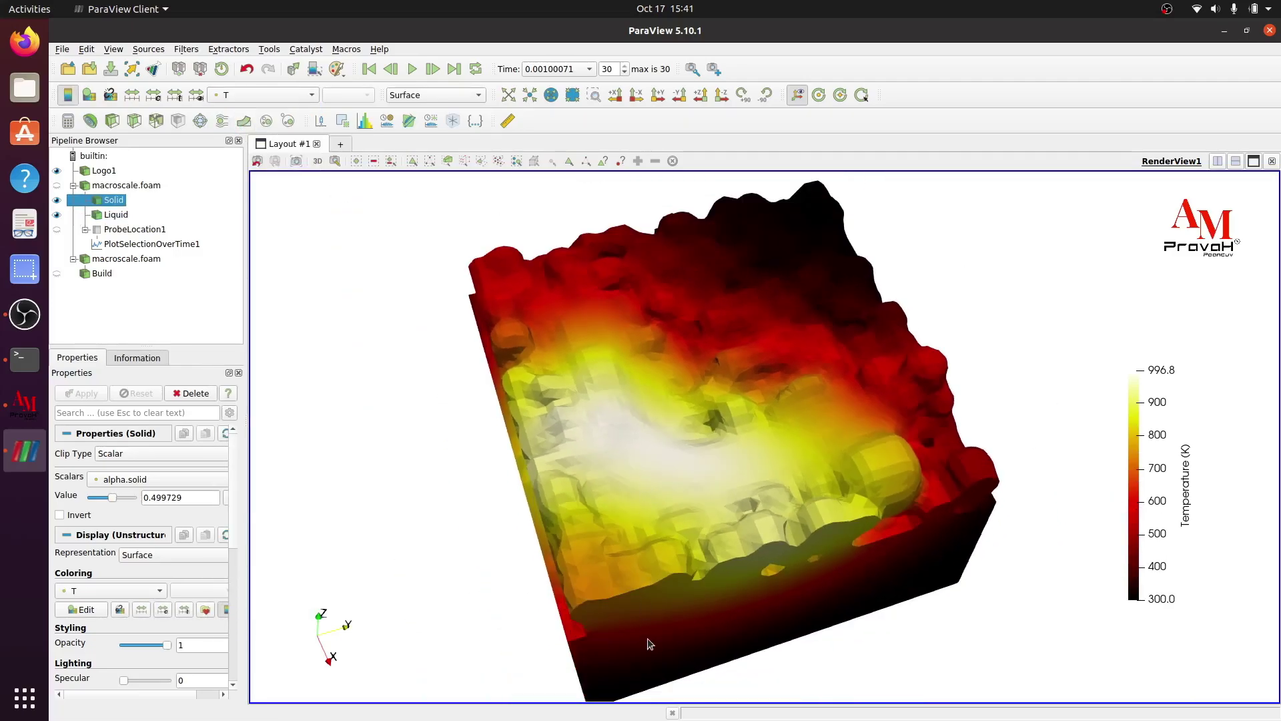
Inspect the temperature distribution over the solid powder bed and substrate from several angles.
{"action": "left_click_drag", "start_coordinate": [647, 640], "coordinate": [659, 619]}
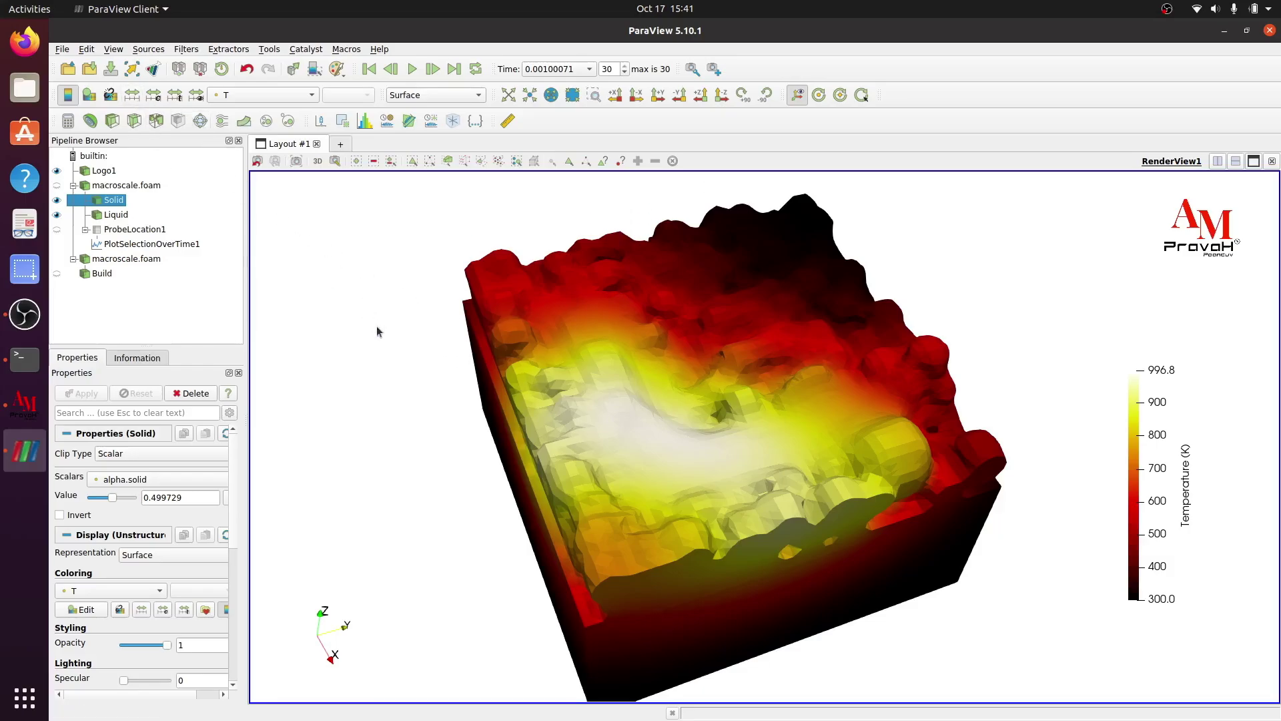
{"action": "scroll", "coordinate": [667, 490], "scroll_direction": "up", "scroll_amount": 3}
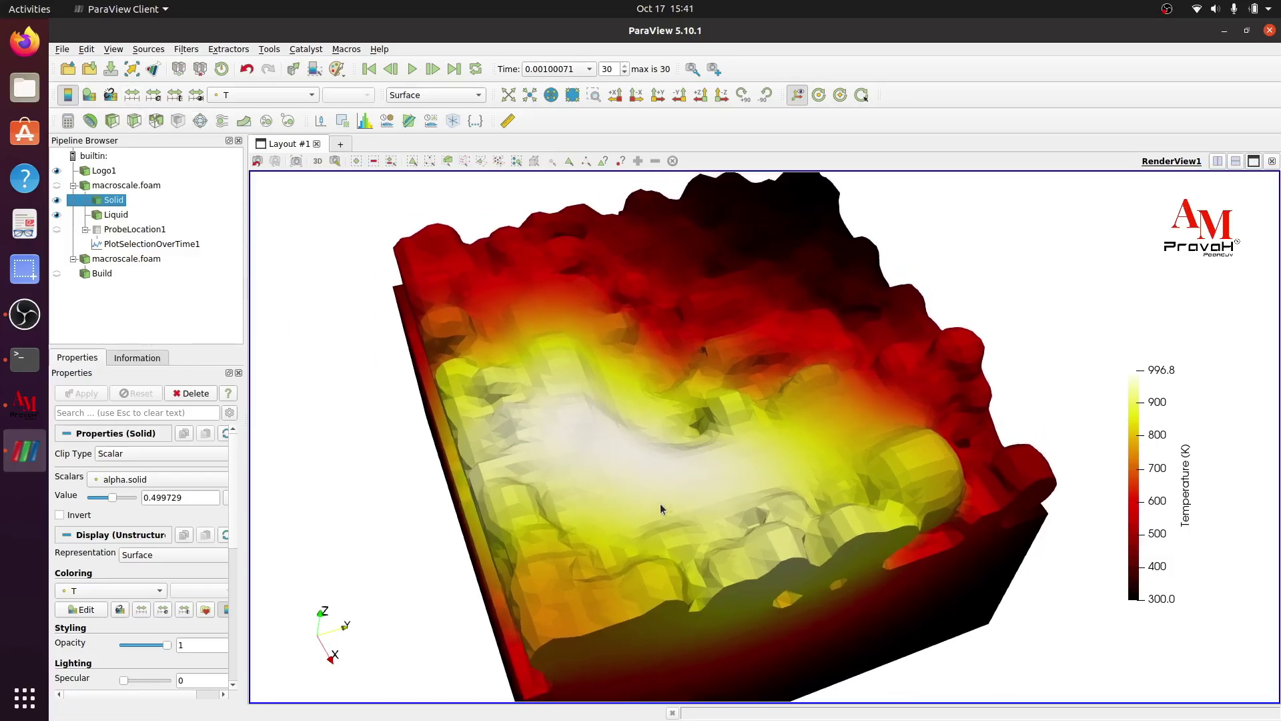
{"action": "left_click_drag", "start_coordinate": [665, 489], "coordinate": [826, 594]}
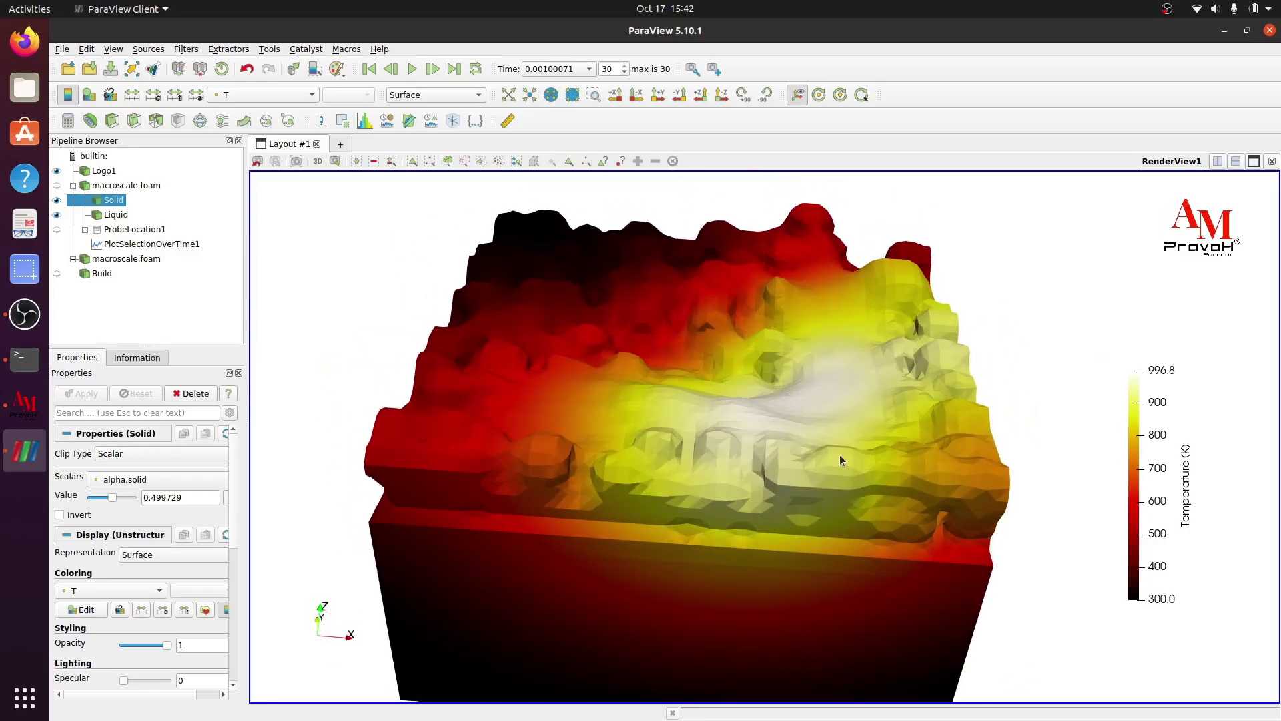
{"action": "left_click_drag", "start_coordinate": [840, 455], "coordinate": [767, 454]}
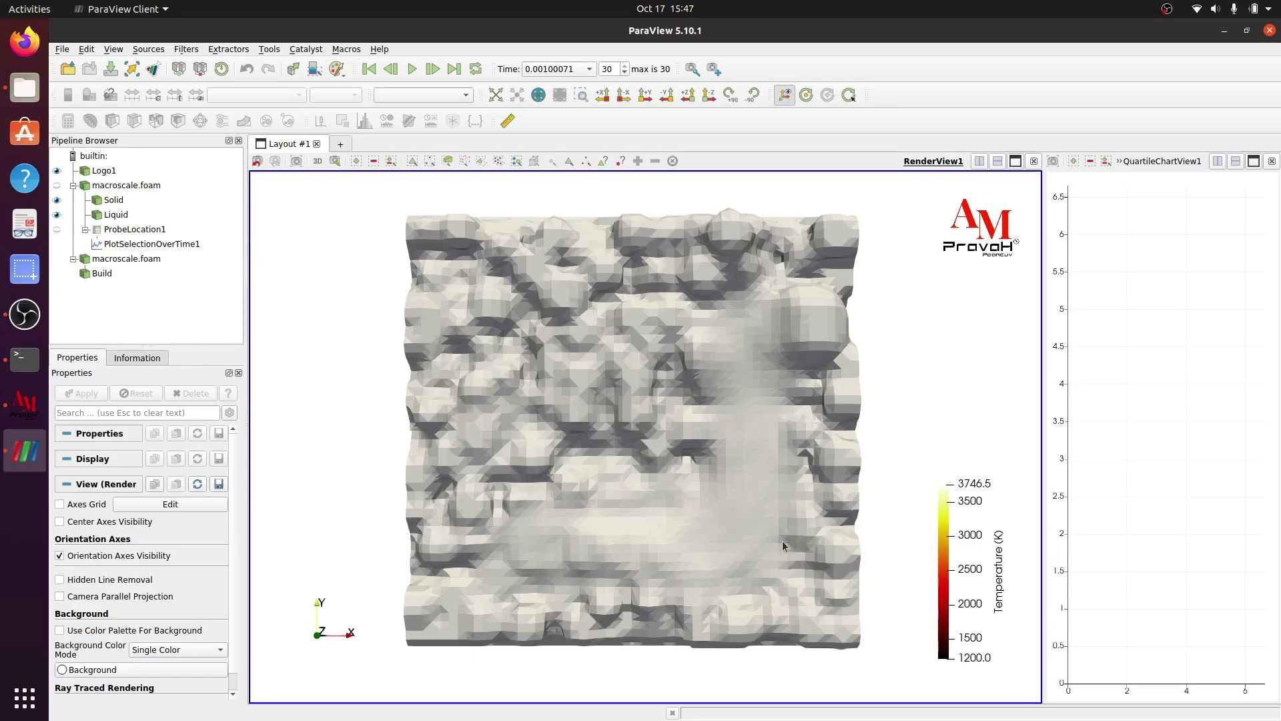
Clip the Solid with a Y-normal plane placed near the front edge of the powder bed.
{"action": "left_click", "coordinate": [104, 203]}
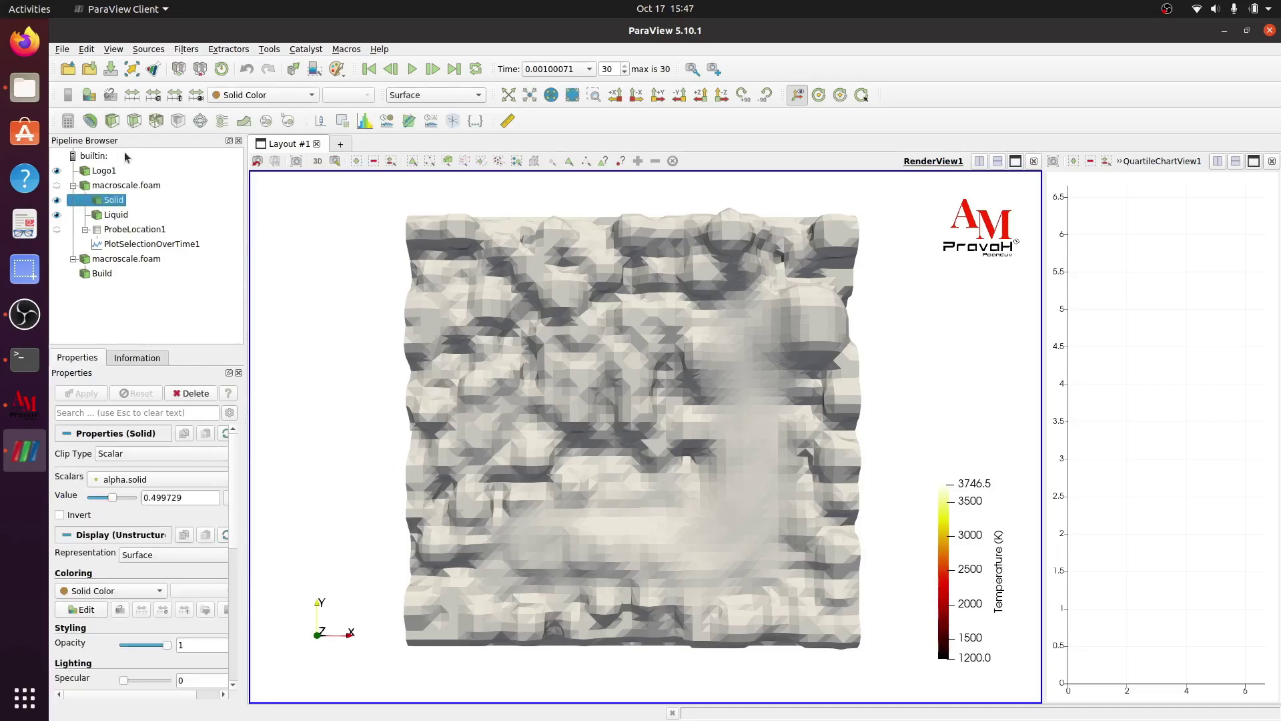
{"action": "left_click", "coordinate": [113, 122]}
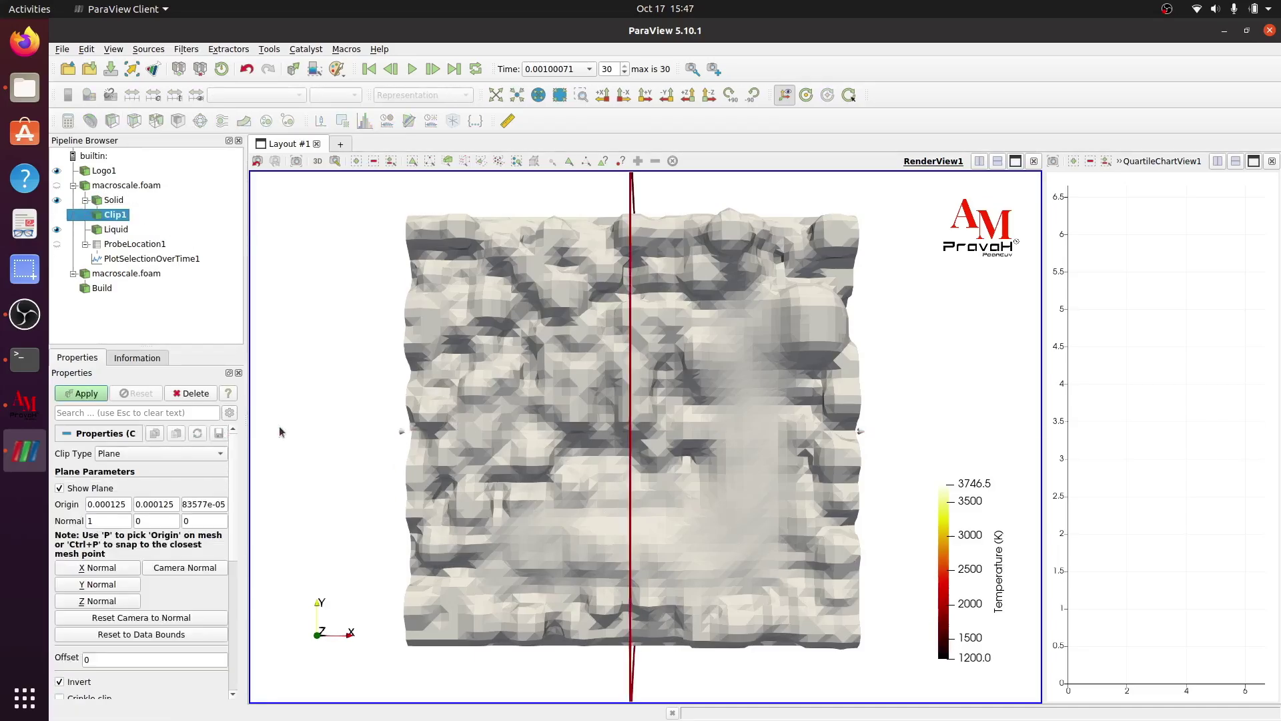
{"action": "left_click", "coordinate": [119, 588]}
{"action": "left_click_drag", "start_coordinate": [525, 592], "coordinate": [559, 404]}
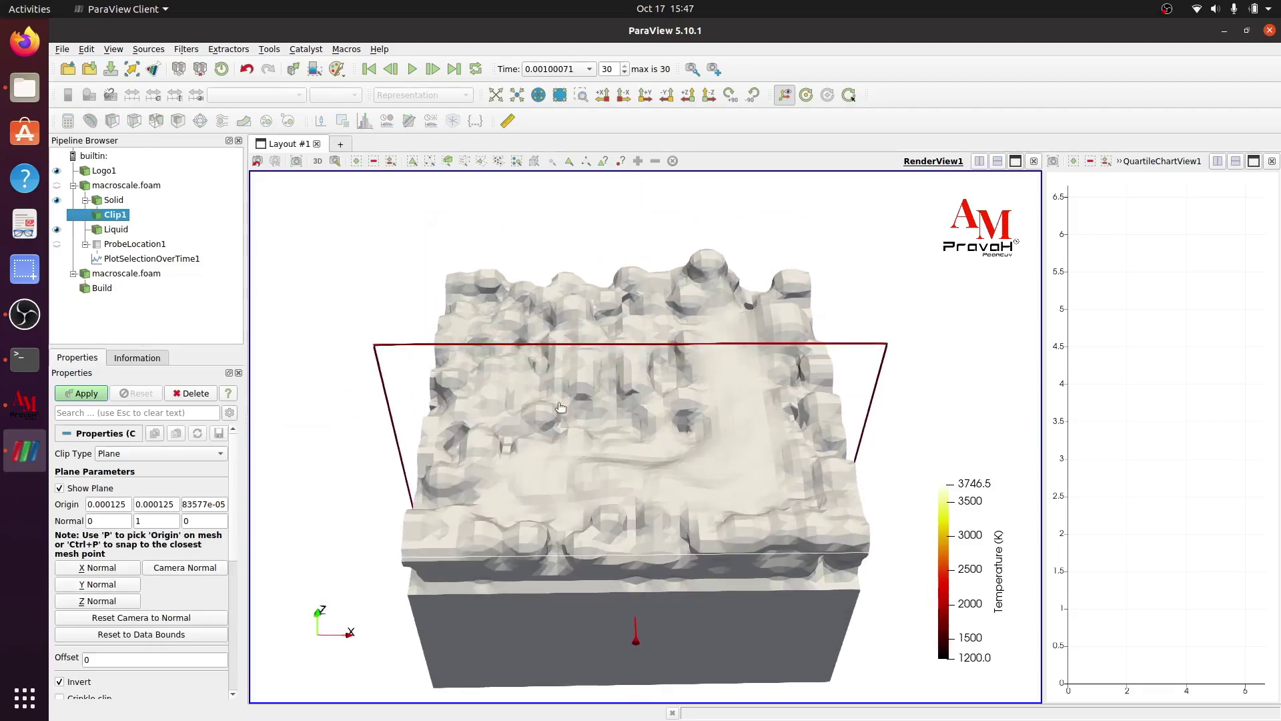
{"action": "left_click_drag", "start_coordinate": [545, 345], "coordinate": [546, 534]}
{"action": "left_click", "coordinate": [97, 394]}
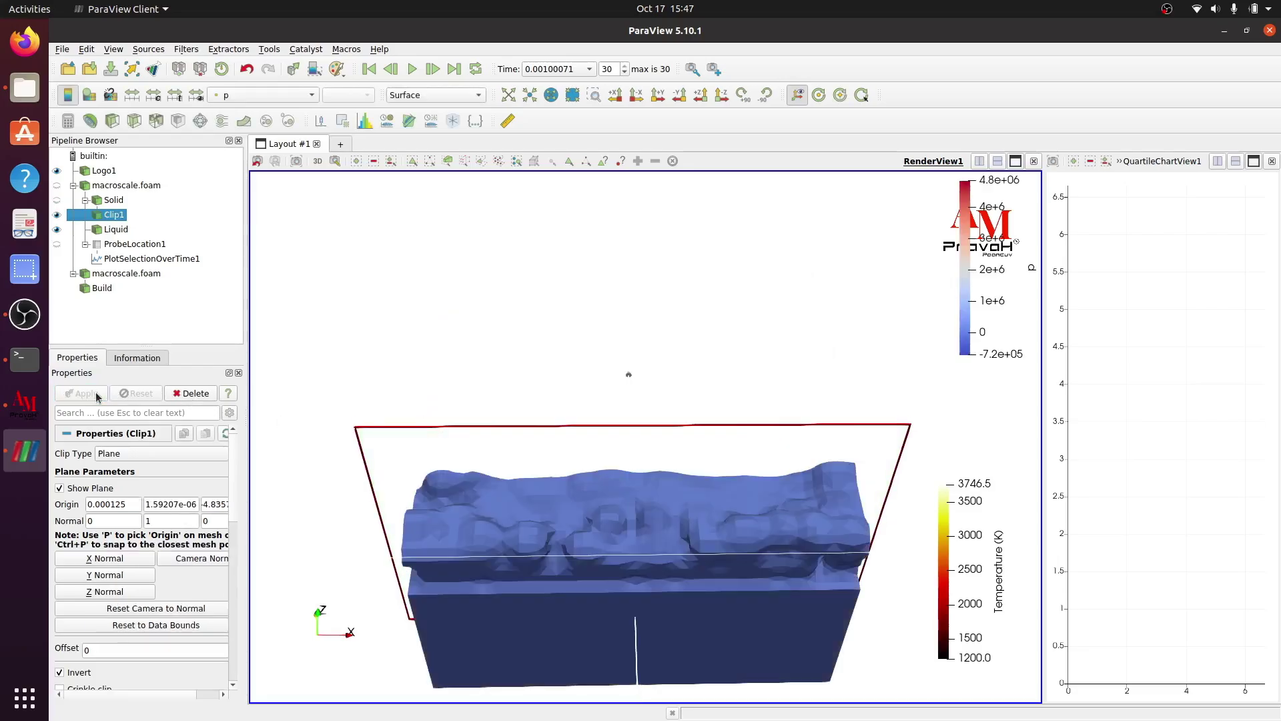
Turn off Invert for the clip, hide its plane, and view the cut section from the +Y direction.
{"action": "left_click", "coordinate": [74, 673]}
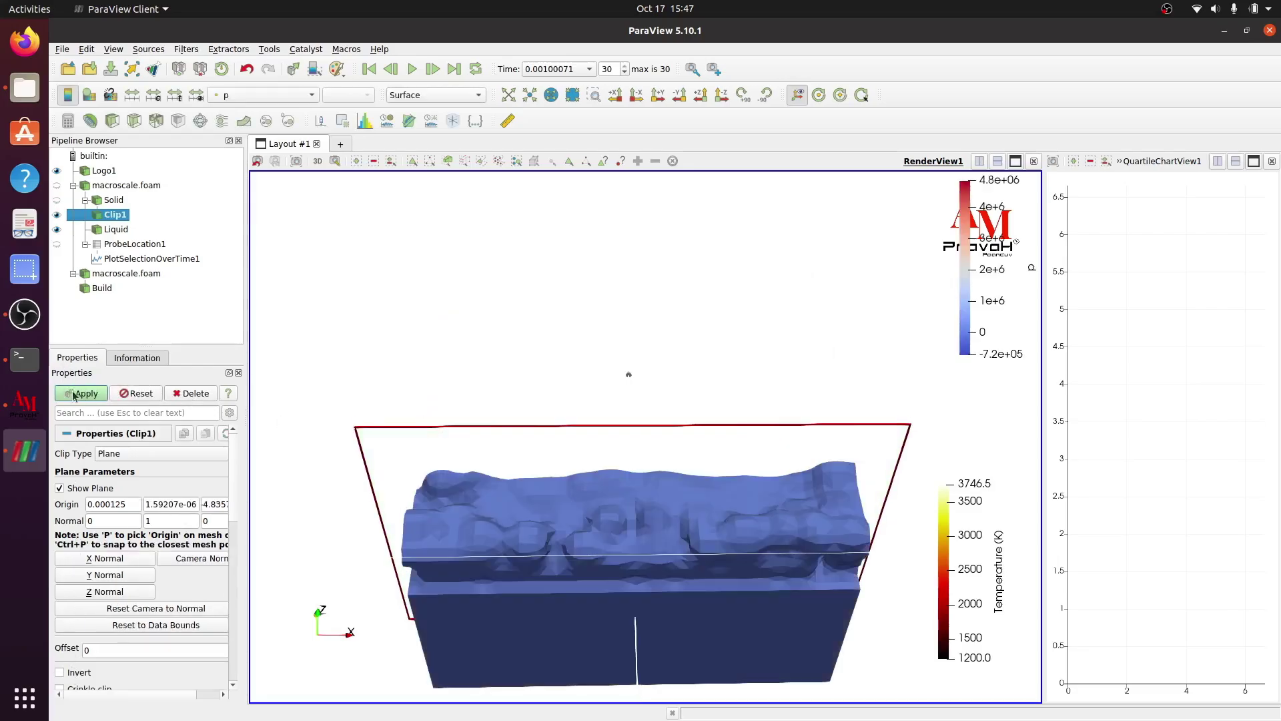
{"action": "left_click", "coordinate": [74, 395]}
{"action": "left_click", "coordinate": [658, 95]}
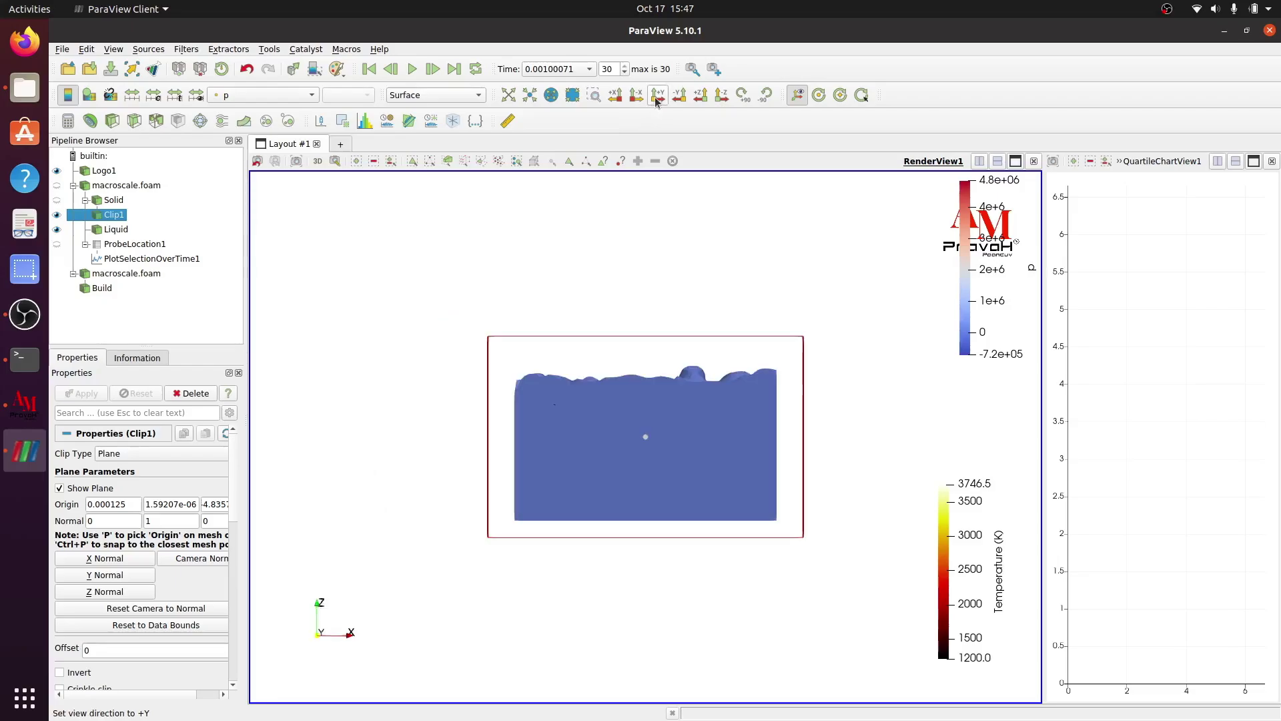
{"action": "left_click", "coordinate": [80, 488]}
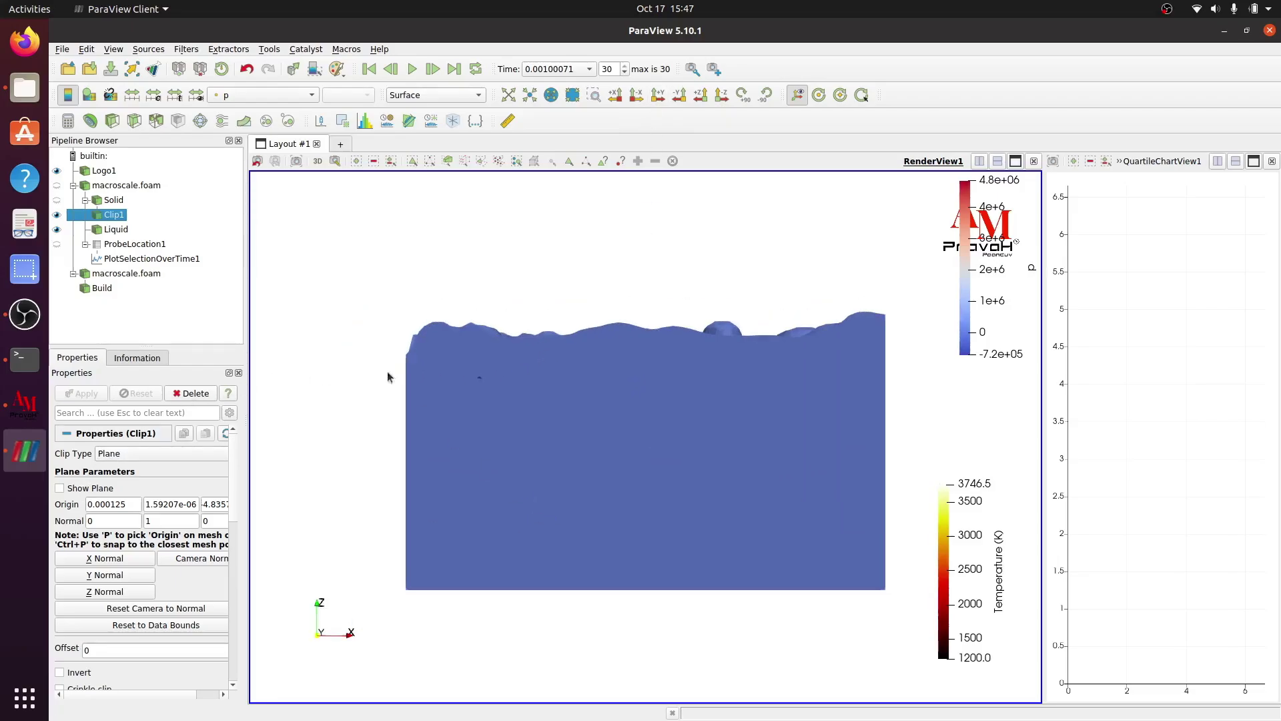
Color the clipped section by alpha.solid and examine the light spots beneath its surface up close.
{"action": "left_click", "coordinate": [242, 100]}
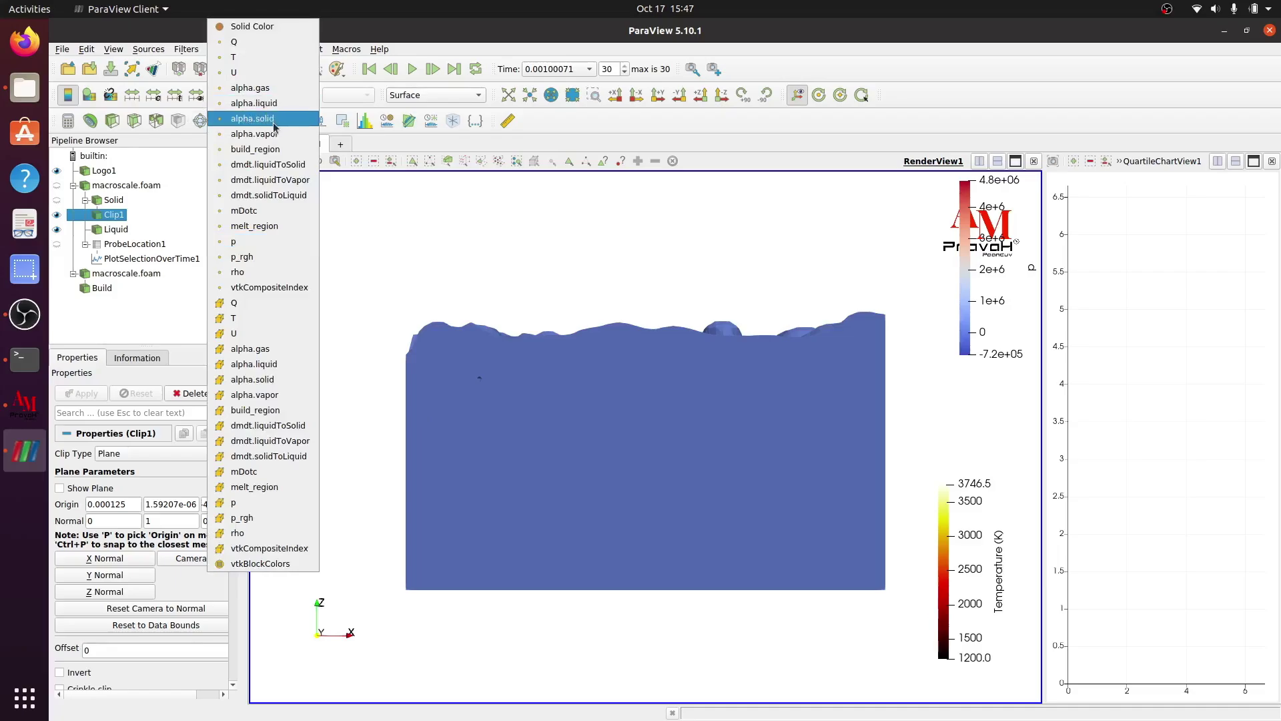
{"action": "left_click", "coordinate": [264, 115]}
{"action": "scroll", "coordinate": [653, 475], "scroll_direction": "up", "scroll_amount": 2}
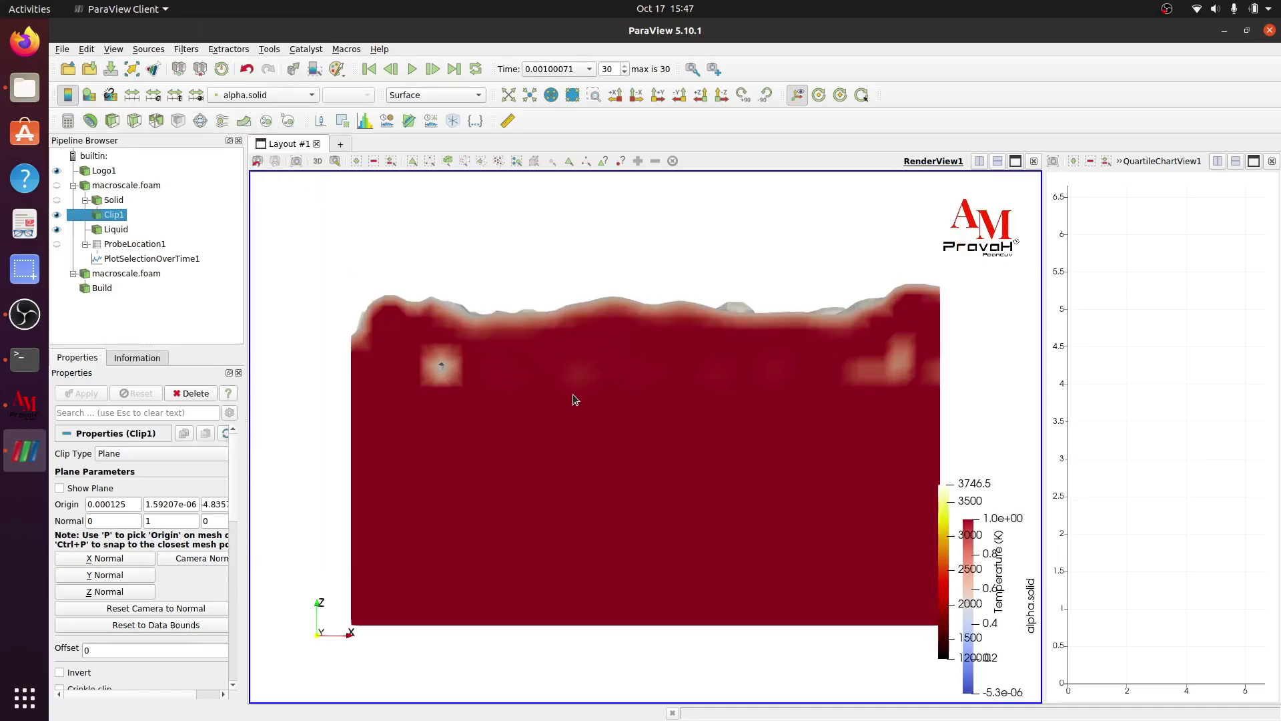
{"action": "scroll", "coordinate": [673, 424], "scroll_direction": "up", "scroll_amount": 2}
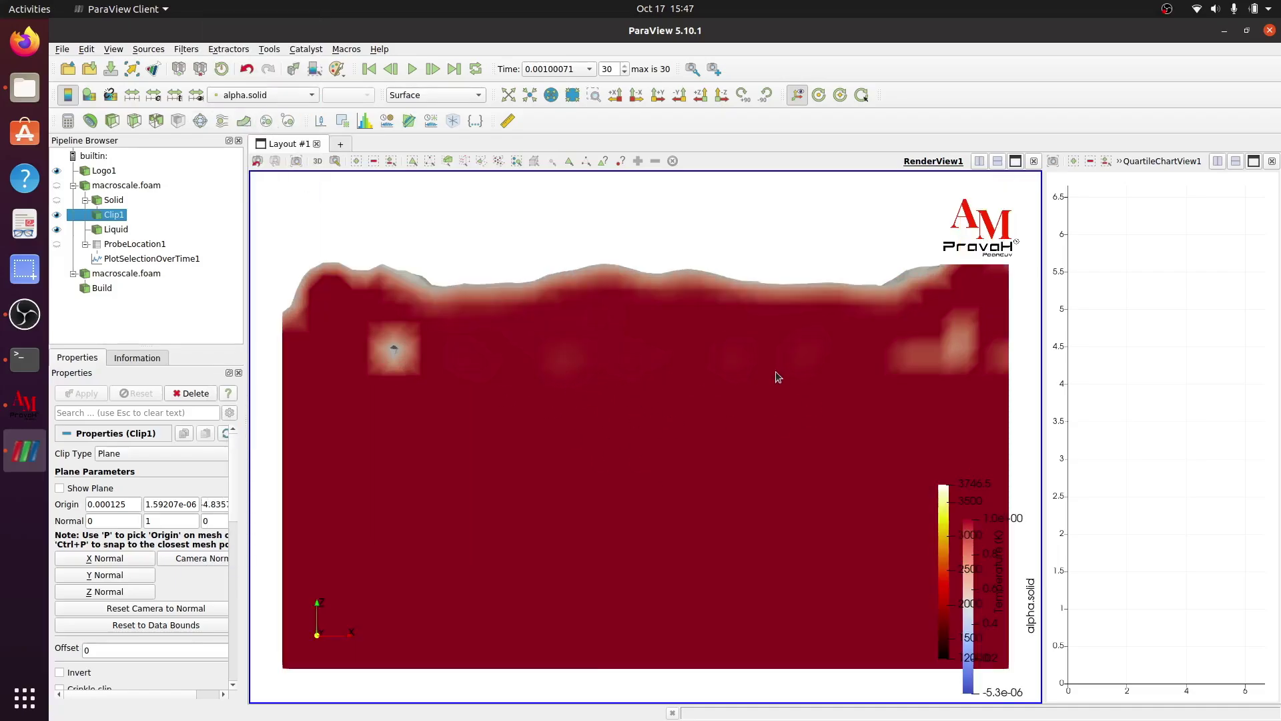
{"action": "scroll", "coordinate": [802, 457], "scroll_direction": "down", "scroll_amount": 3}
Separate the overlapping legends by placing the temperature legend above the alpha.solid legend beside the section.
{"action": "left_click_drag", "start_coordinate": [950, 554], "coordinate": [962, 337]}
{"action": "left_click_drag", "start_coordinate": [965, 538], "coordinate": [948, 499]}
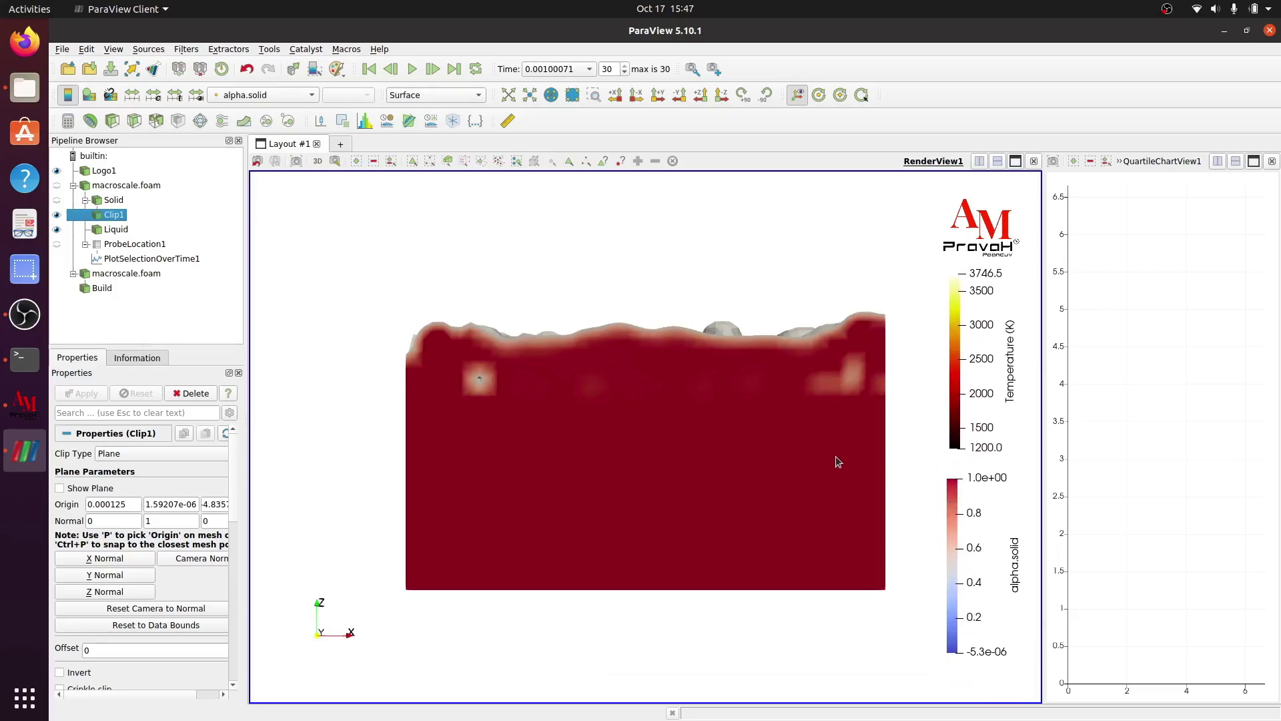
{"action": "scroll", "coordinate": [835, 462], "scroll_direction": "up", "scroll_amount": 2}
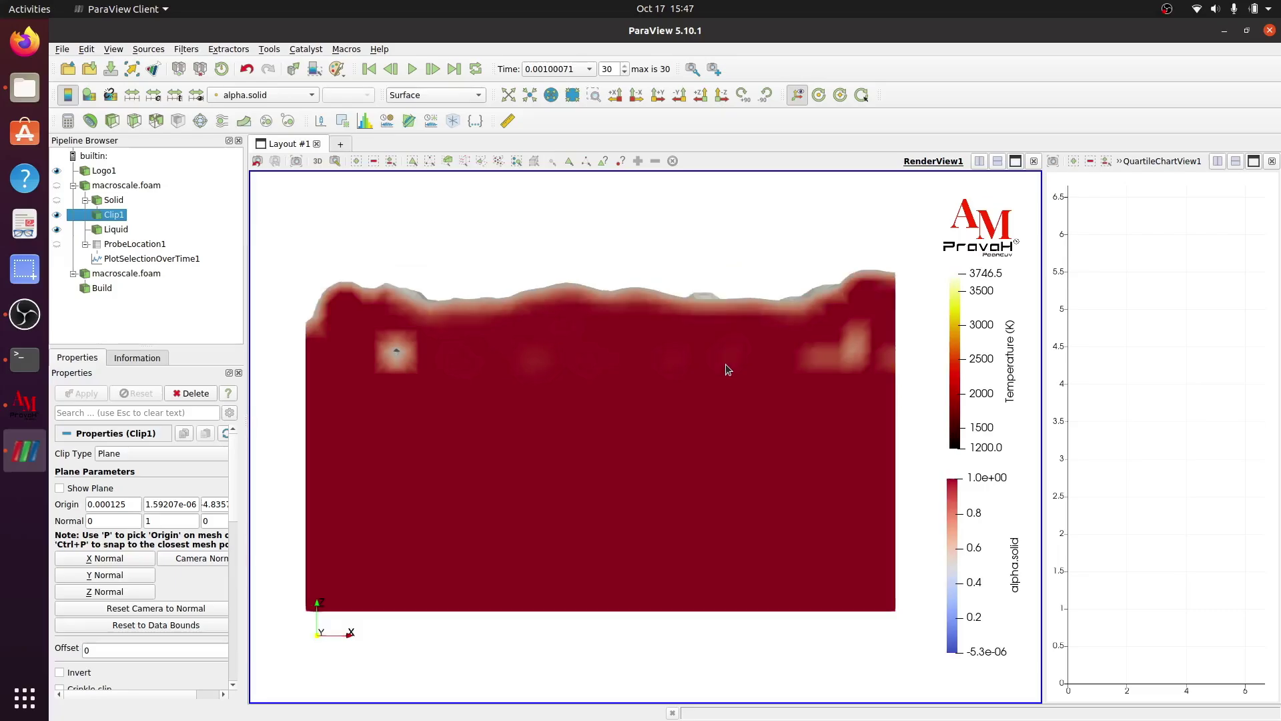
Raise the Solid's alpha.solid clip value in stages to 0.87, 0.89 and 0.93, applying each value.
{"action": "left_click", "coordinate": [114, 201]}
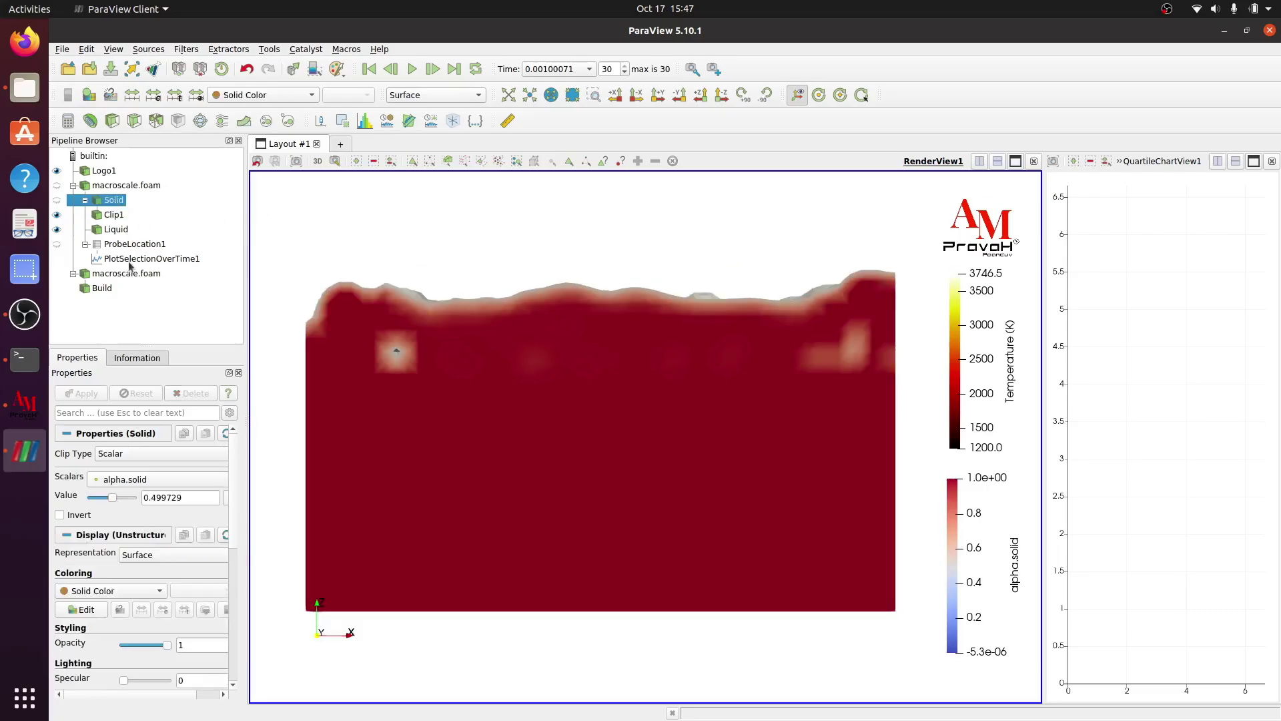
{"action": "left_click_drag", "start_coordinate": [112, 497], "coordinate": [128, 503]}
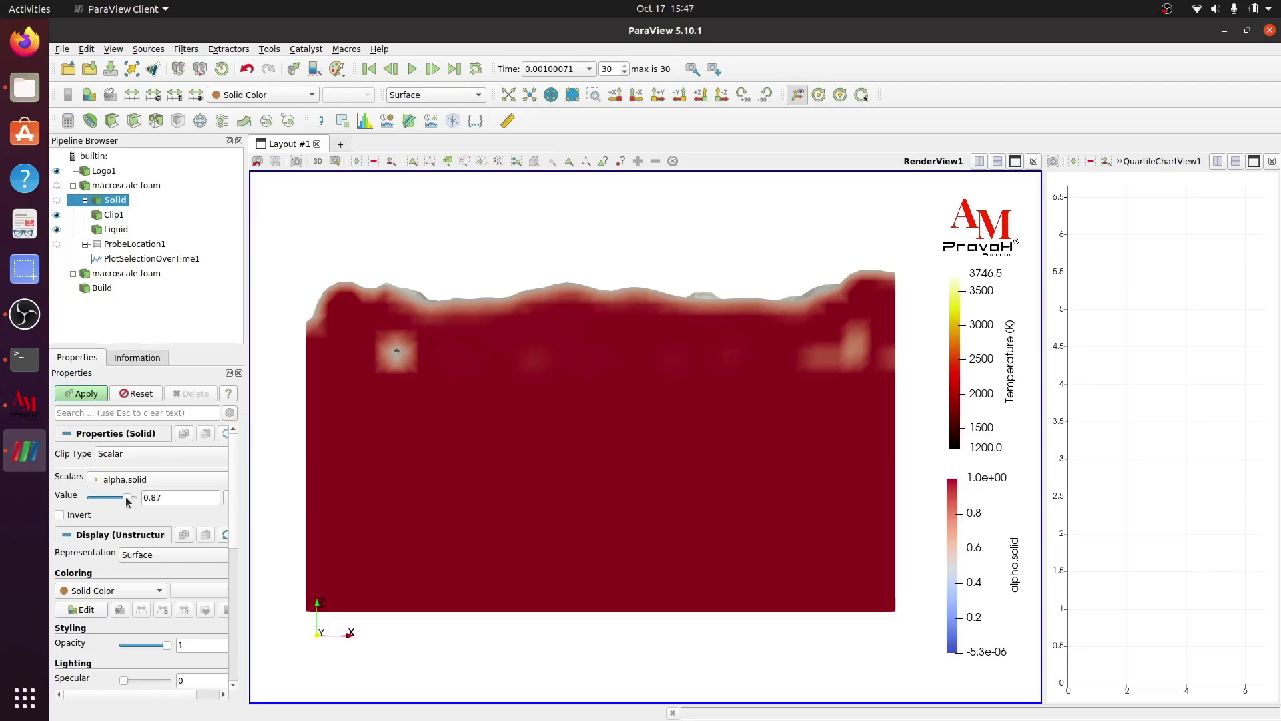
{"action": "left_click", "coordinate": [99, 394]}
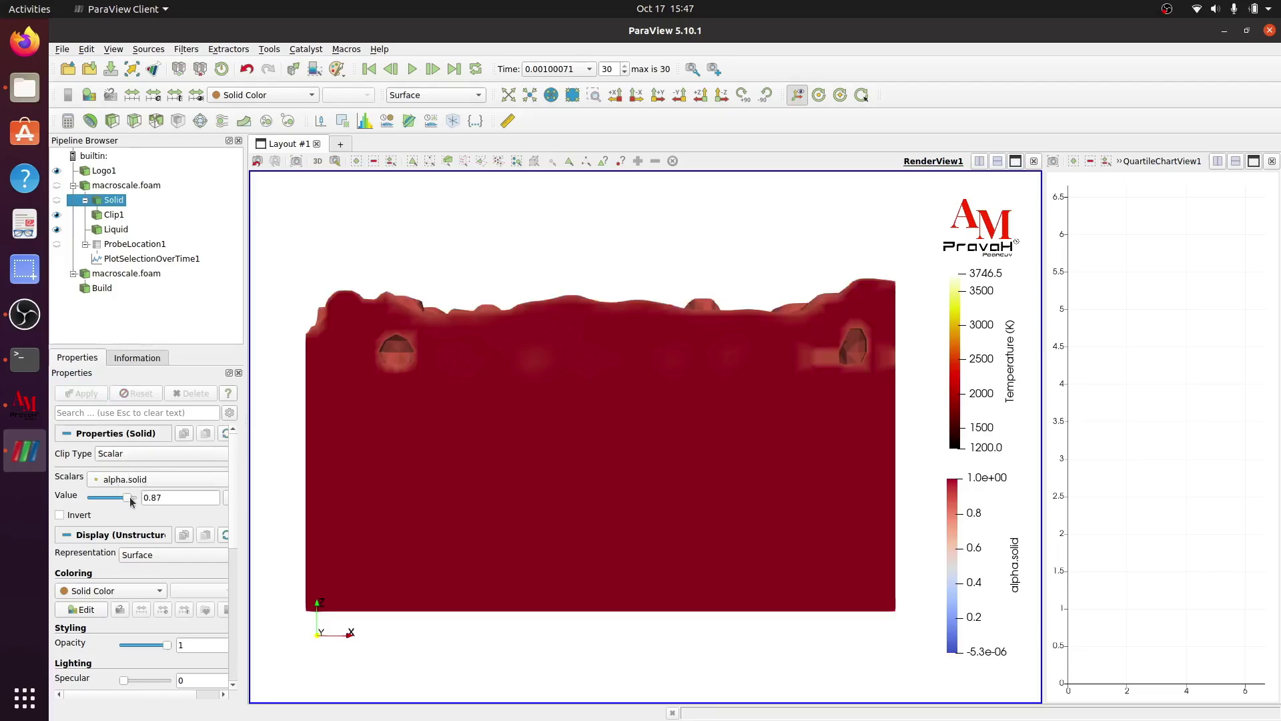
{"action": "left_click_drag", "start_coordinate": [132, 502], "coordinate": [133, 502]}
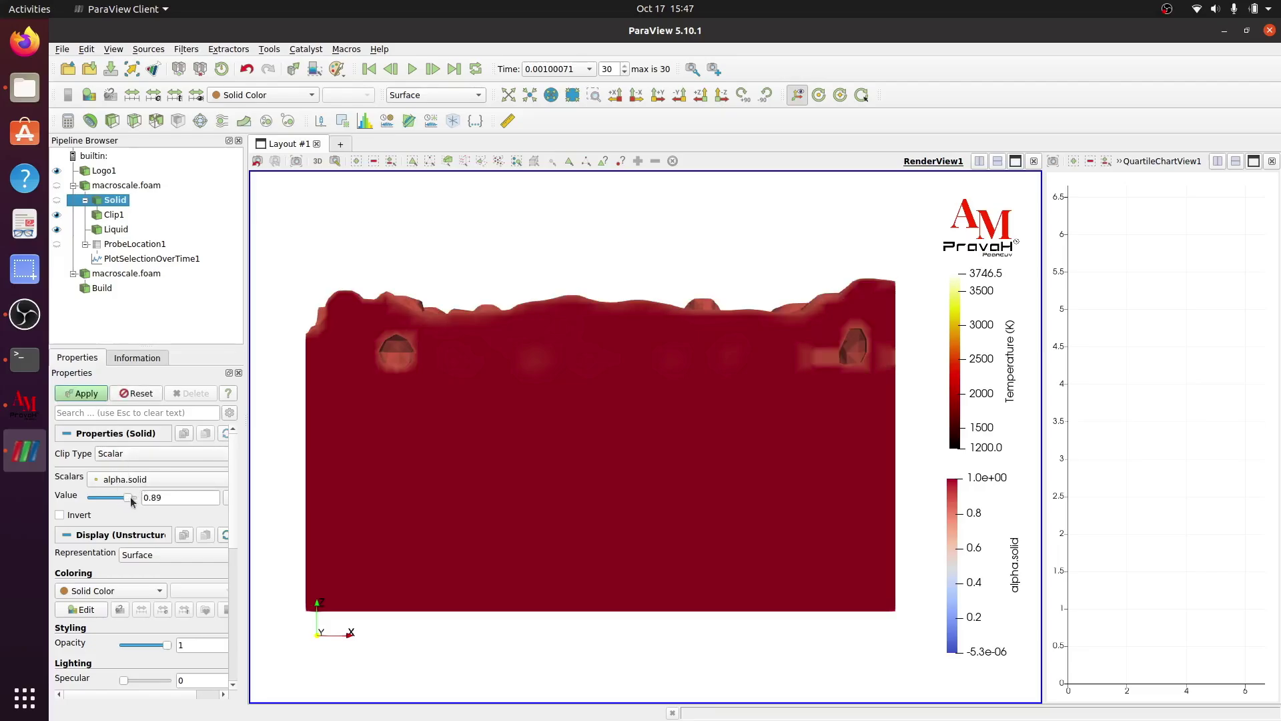
{"action": "left_click", "coordinate": [95, 396]}
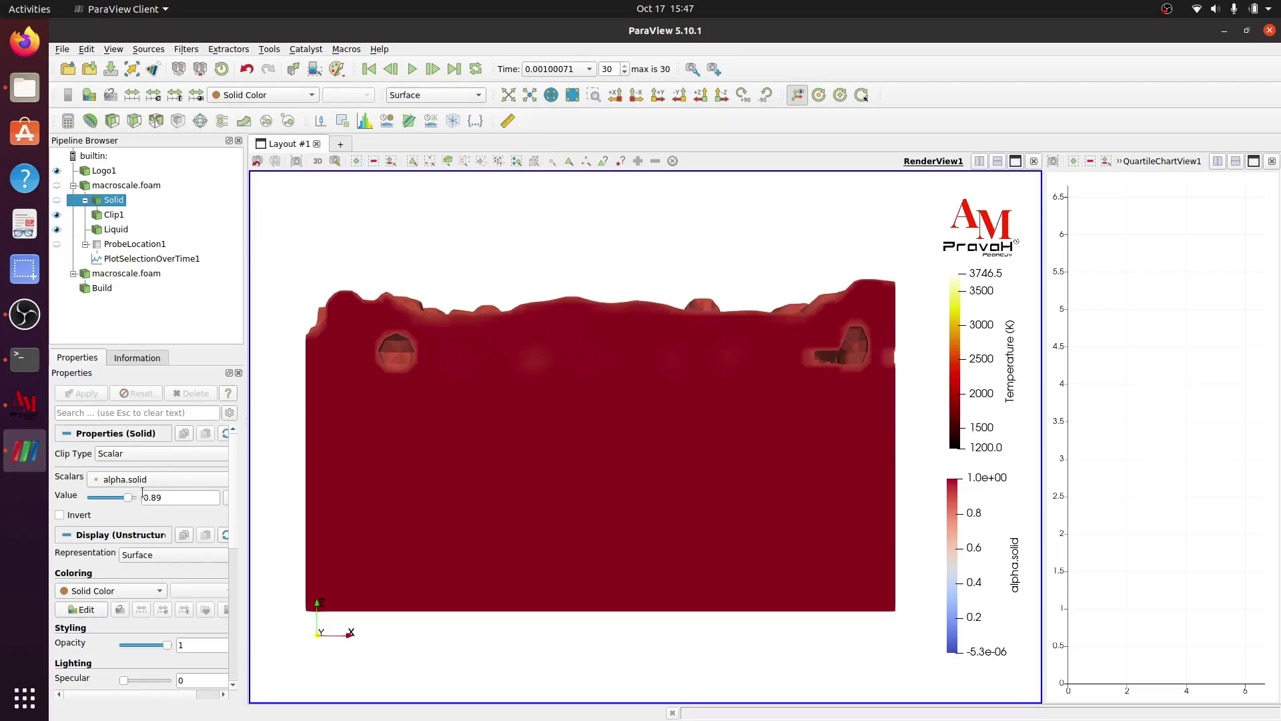
{"action": "left_click_drag", "start_coordinate": [127, 501], "coordinate": [130, 505]}
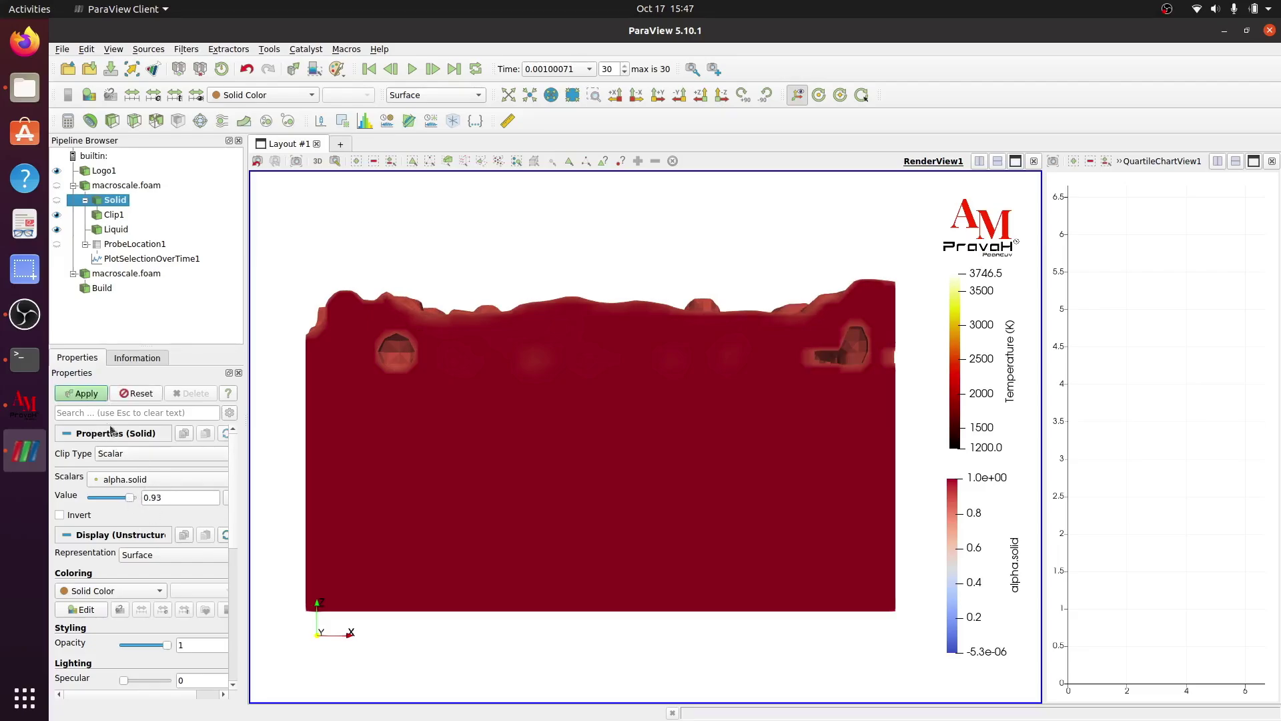
{"action": "left_click", "coordinate": [97, 398]}
Show the plane of the Y-normal clip, shift it further toward the front edge to a Y origin of about -1.725e-05, and apply it.
{"action": "left_click_drag", "start_coordinate": [497, 431], "coordinate": [576, 499]}
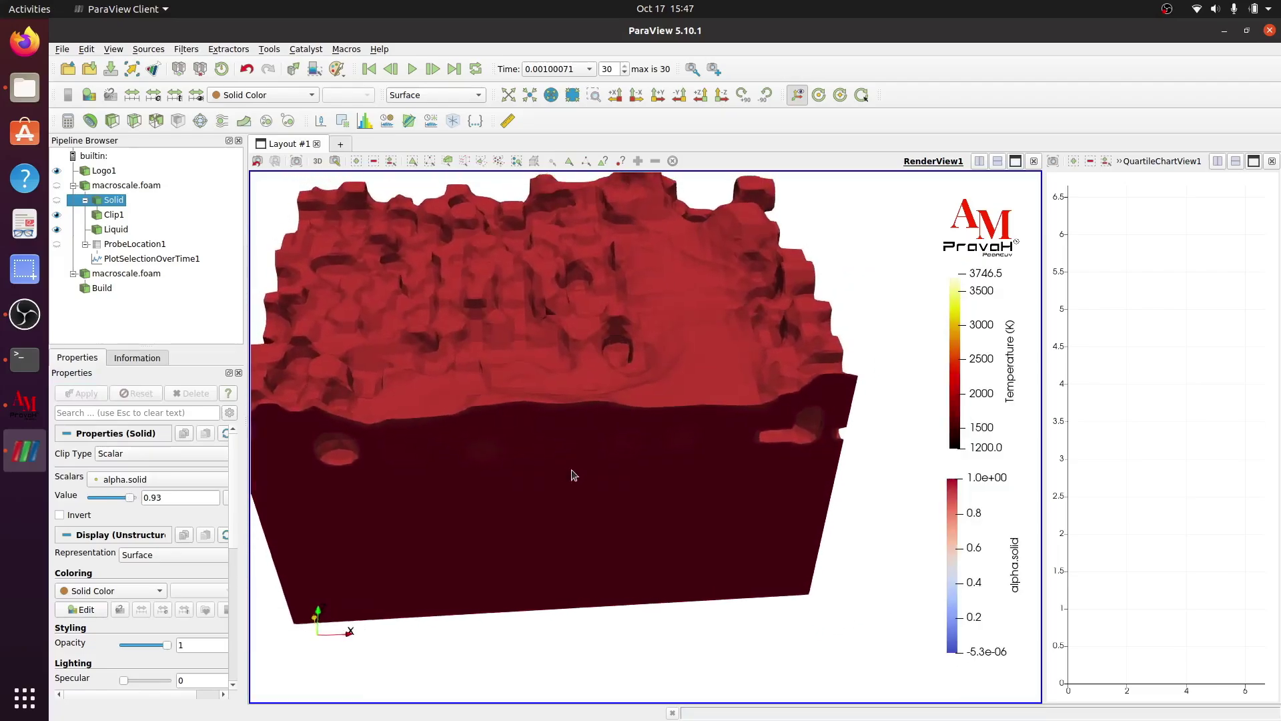
{"action": "scroll", "coordinate": [572, 474], "scroll_direction": "down", "scroll_amount": 3}
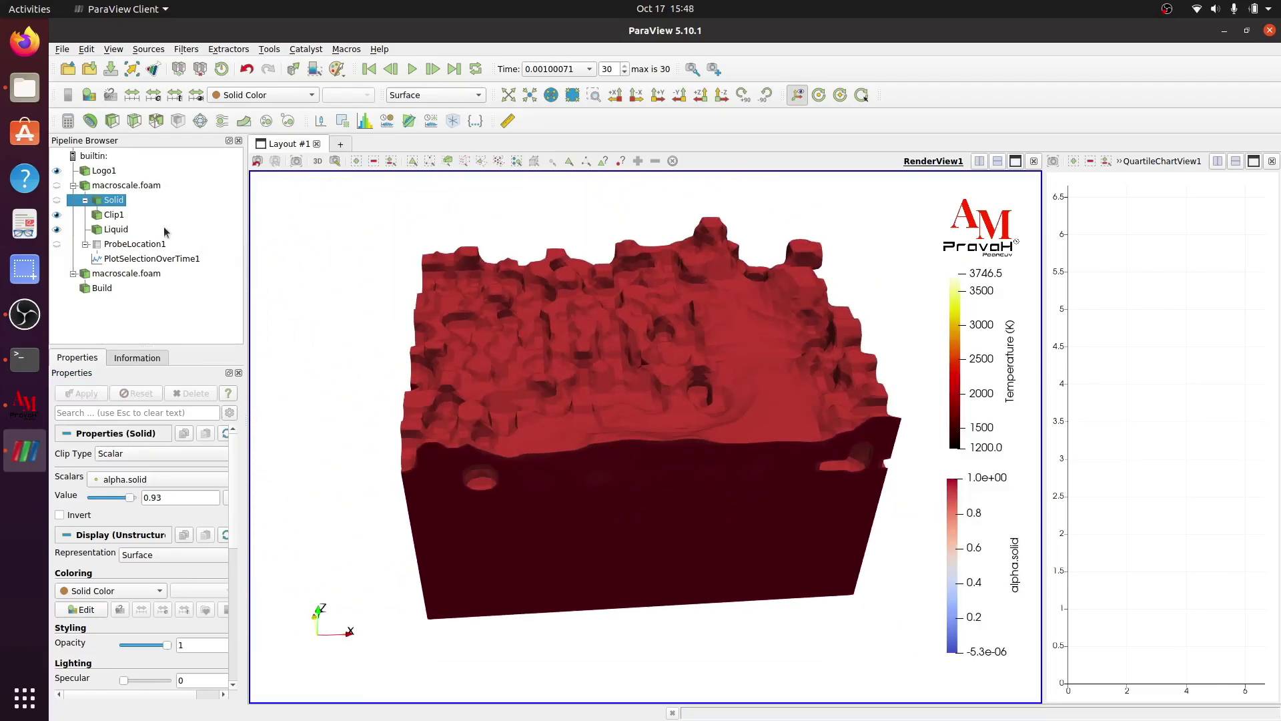
{"action": "left_click", "coordinate": [114, 216]}
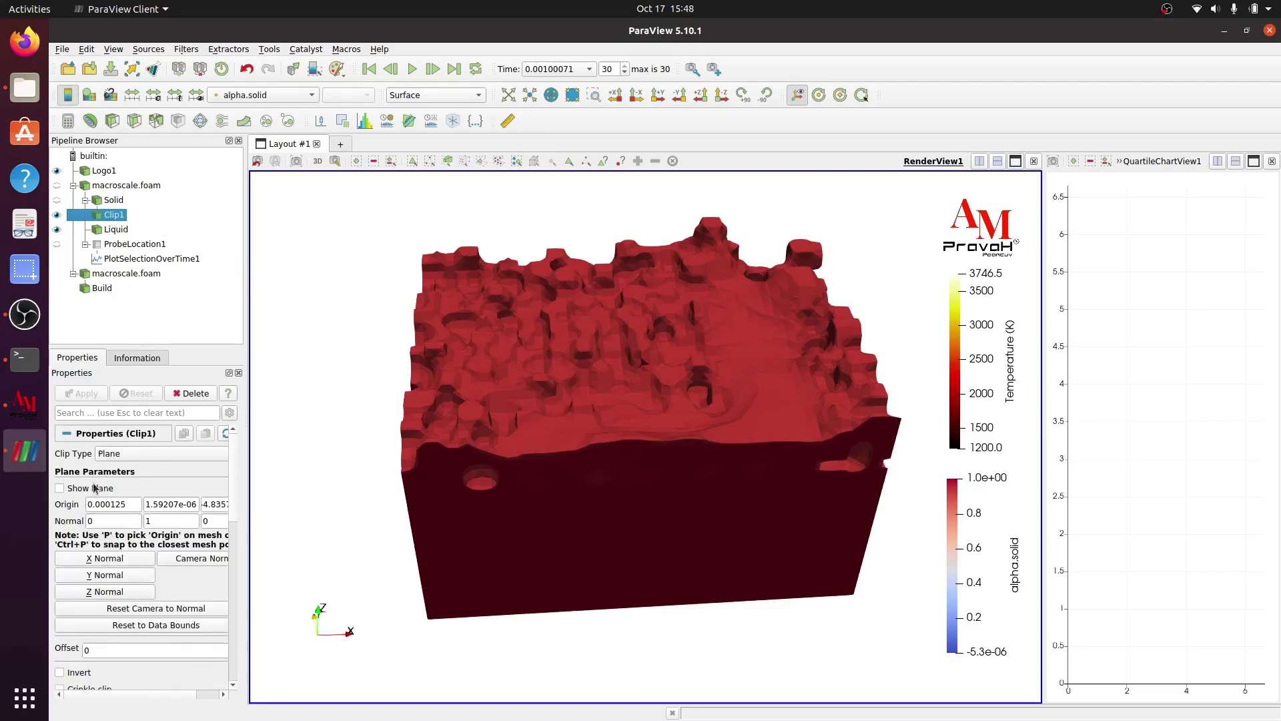
{"action": "left_click", "coordinate": [96, 487]}
{"action": "left_click_drag", "start_coordinate": [550, 373], "coordinate": [570, 492]}
{"action": "left_click", "coordinate": [90, 396]}
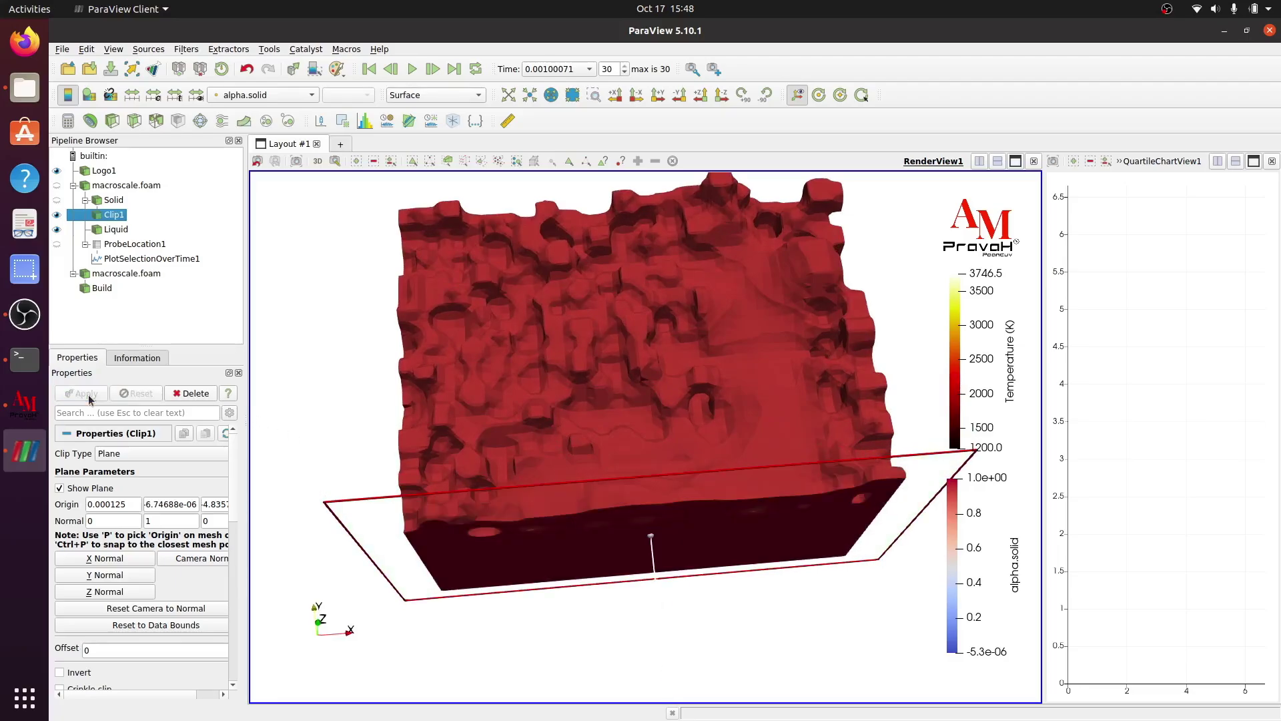
{"action": "left_click_drag", "start_coordinate": [487, 497], "coordinate": [261, 463]}
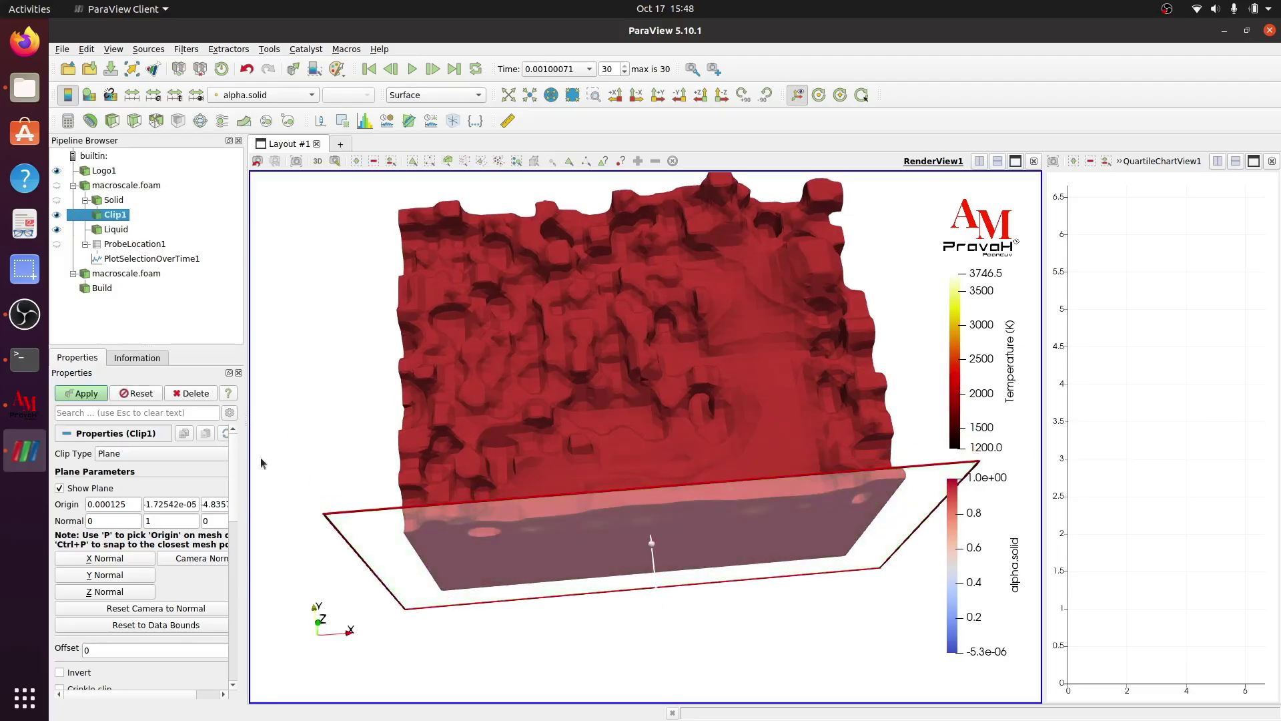
{"action": "left_click", "coordinate": [103, 400]}
View the new cut section from the +Y direction, hide the clip plane, and examine the pores beneath the surface up close.
{"action": "left_click", "coordinate": [658, 95]}
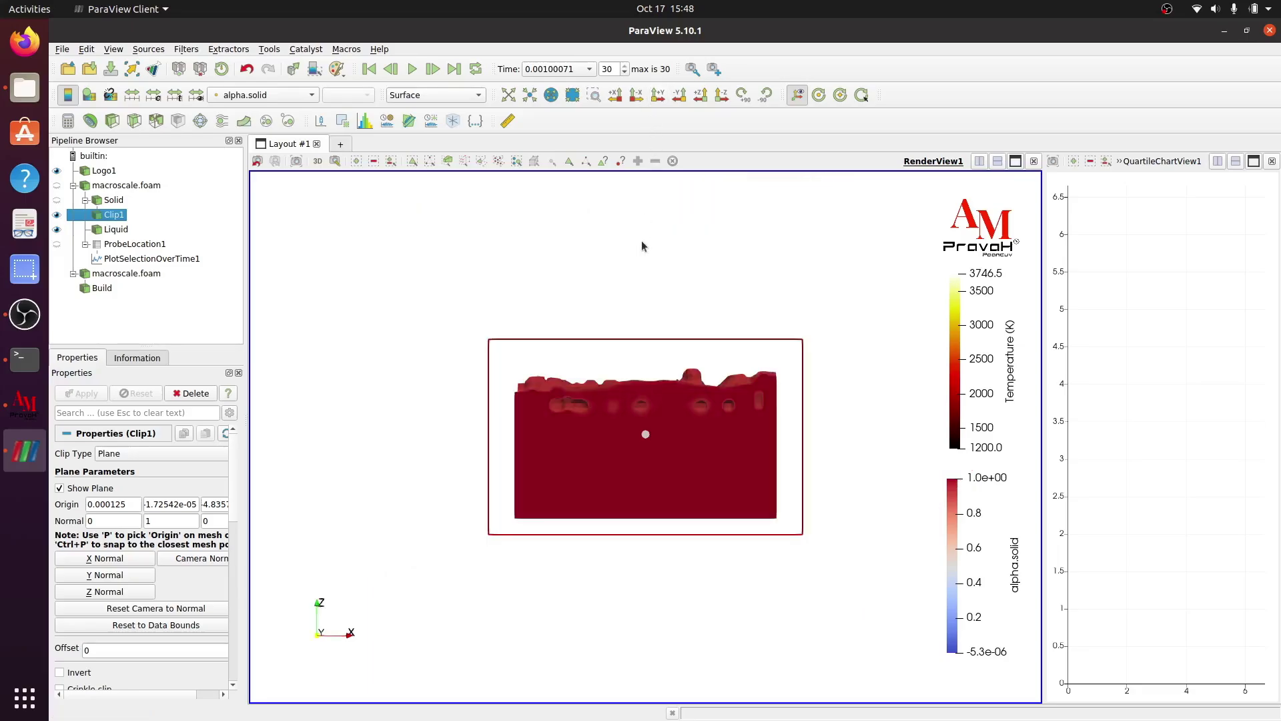
{"action": "scroll", "coordinate": [642, 246], "scroll_direction": "up", "scroll_amount": 5}
{"action": "left_click", "coordinate": [105, 487]}
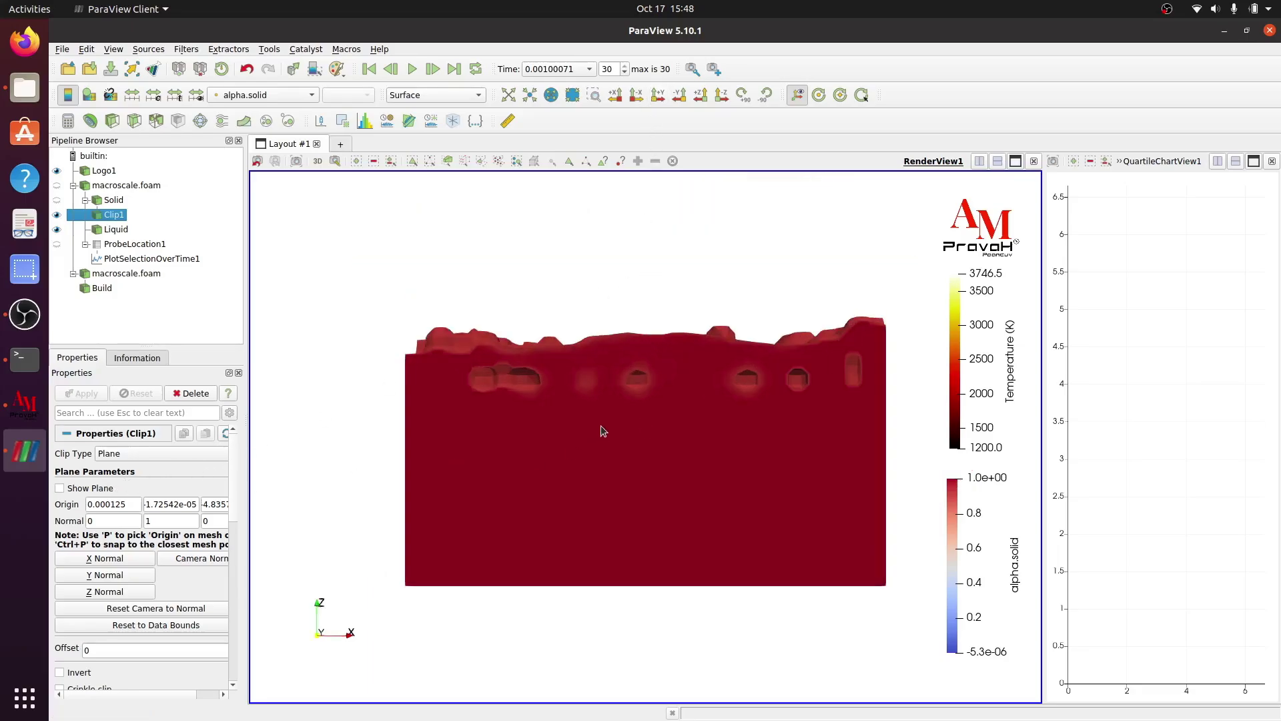
{"action": "scroll", "coordinate": [734, 393], "scroll_direction": "up", "scroll_amount": 2}
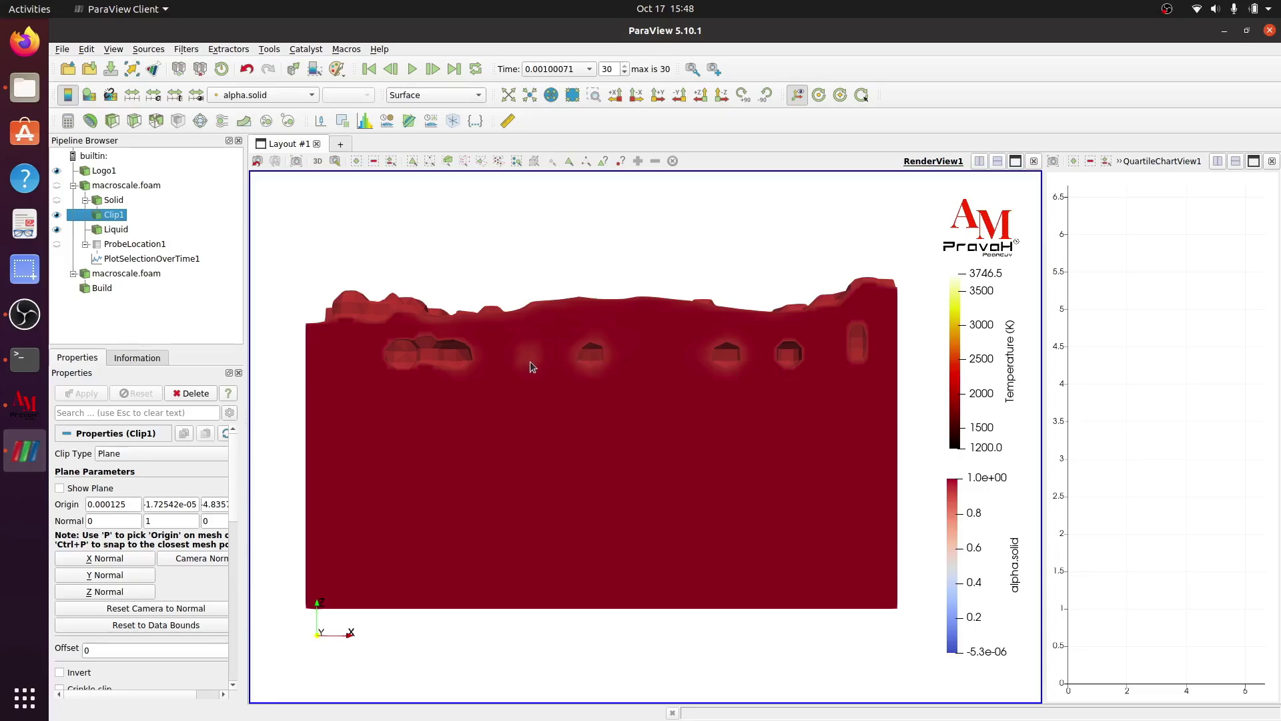
{"action": "left_click_drag", "start_coordinate": [530, 362], "coordinate": [561, 379]}
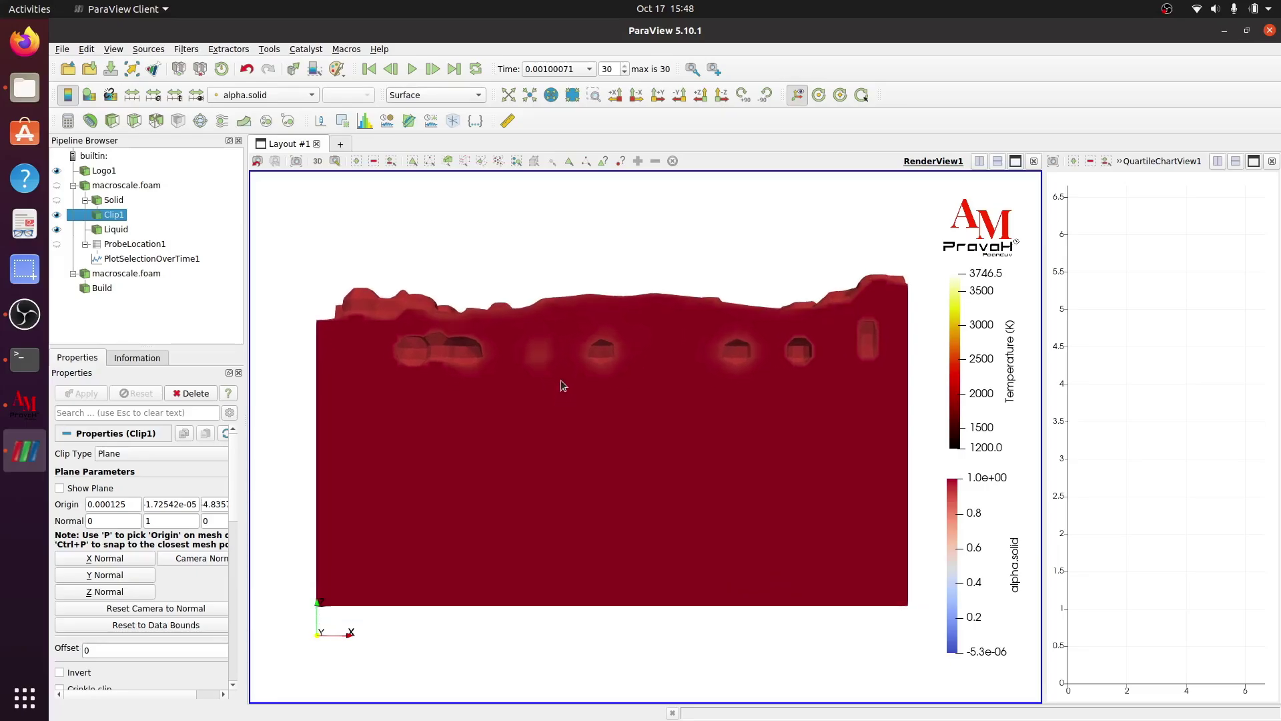
{"action": "scroll", "coordinate": [610, 411], "scroll_direction": "down", "scroll_amount": 2}
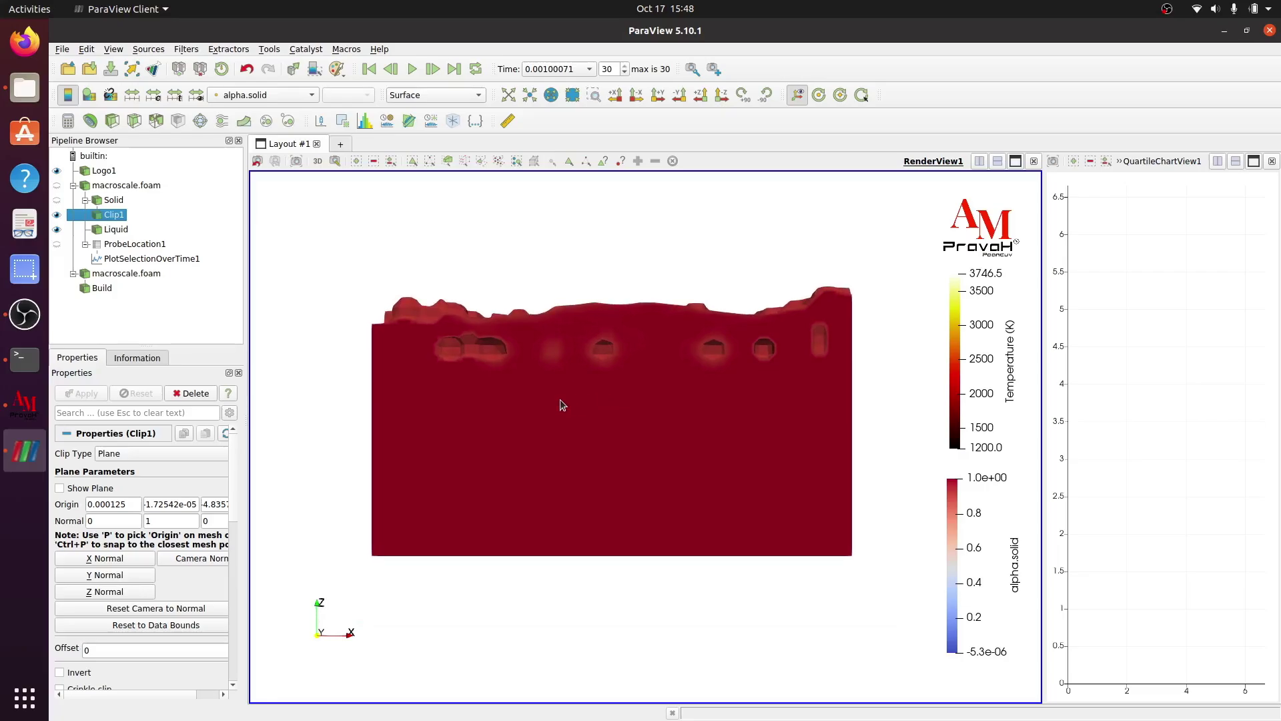